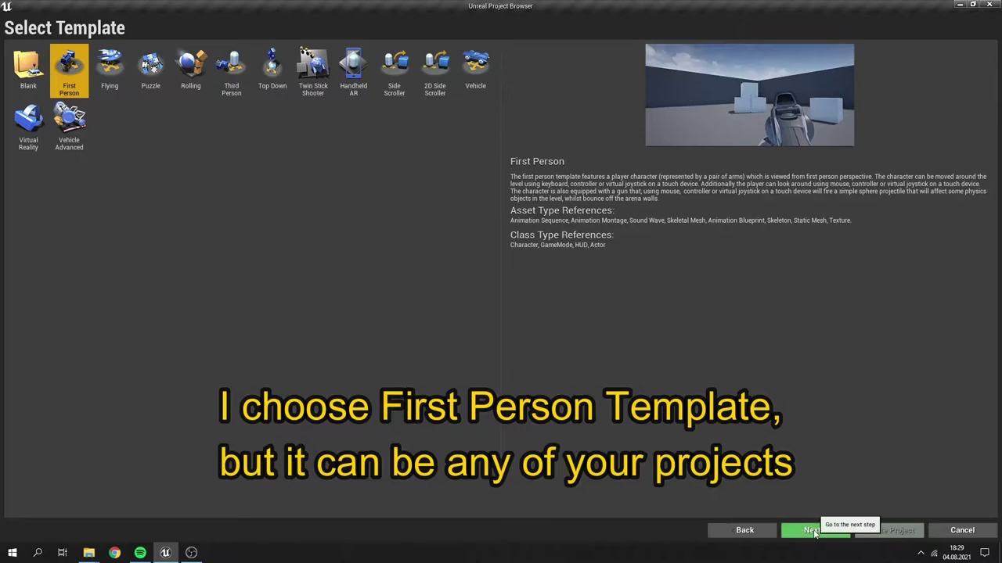
# - Create a new project named Traffic_Tutorial from the First Person template
pyautogui.click(814, 531)
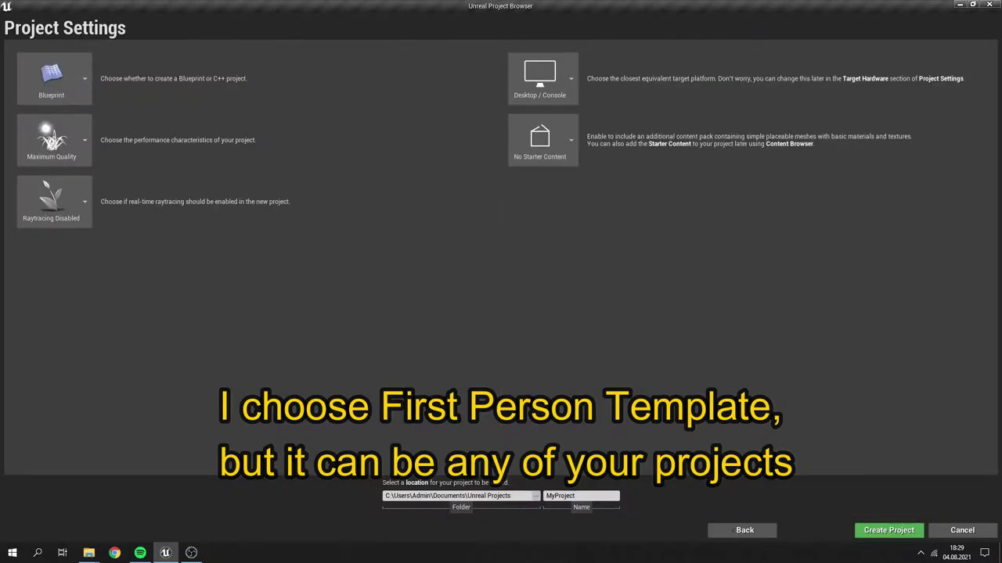
pyautogui.doubleClick(580, 495)
pyautogui.write('Traffic_Tutorial')
pyautogui.click(888, 529)
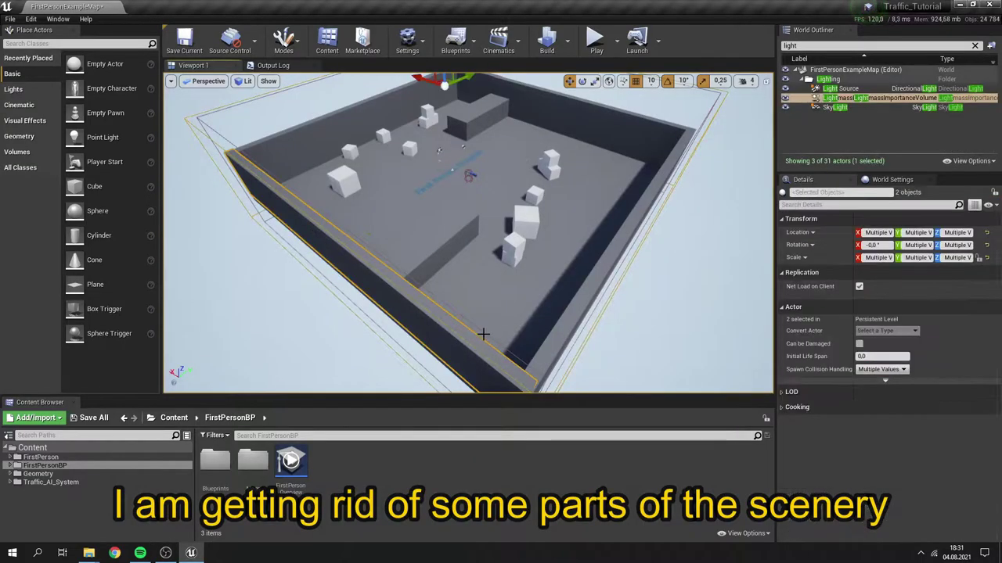
# - Delete the arena's walls, floor, large inner blocks and Lightmass importance volume from the example map, keeping the white cubes
pyautogui.press('Delete')
pyautogui.click(581, 297)
pyautogui.press('Delete')
pyautogui.click(589, 111)
pyautogui.press('Delete')
pyautogui.click(406, 91)
pyautogui.click(425, 103)
pyautogui.press('Delete')
pyautogui.click(488, 109)
pyautogui.press('Delete')
pyautogui.click(464, 273)
pyautogui.press('Delete')
pyautogui.click(483, 290)
pyautogui.press('Delete')
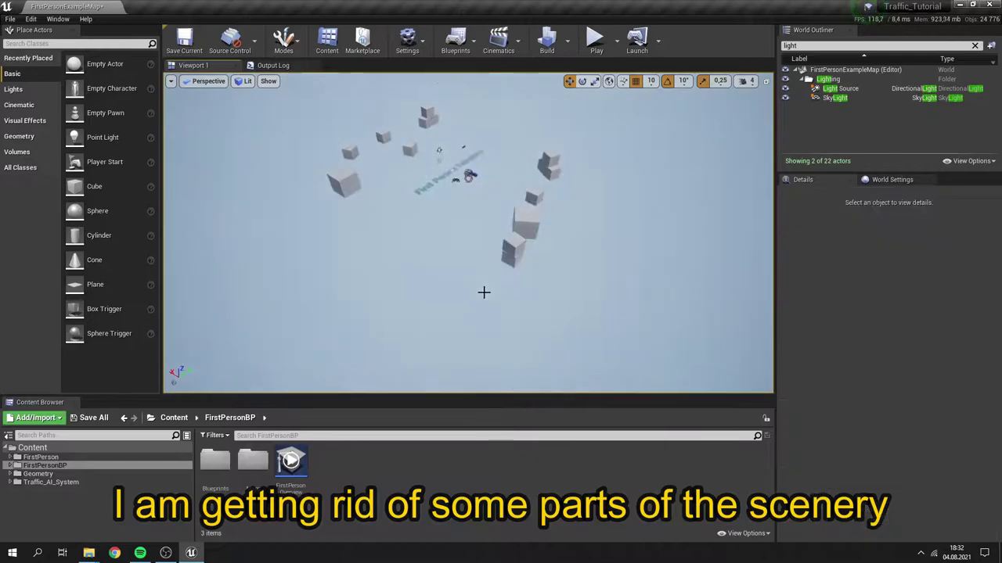
# - Create a landscape with the default settings
pyautogui.click(293, 49)
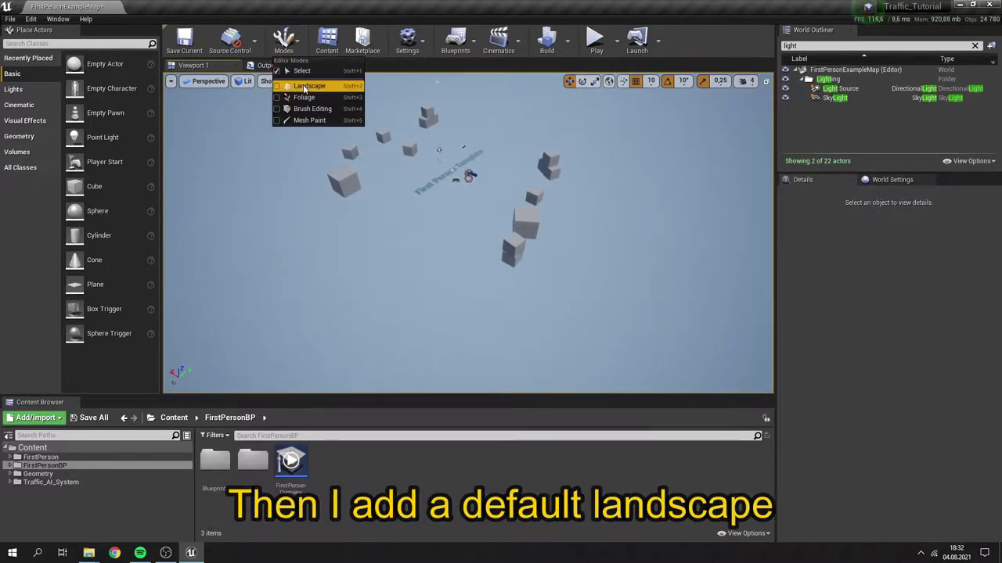
pyautogui.click(305, 86)
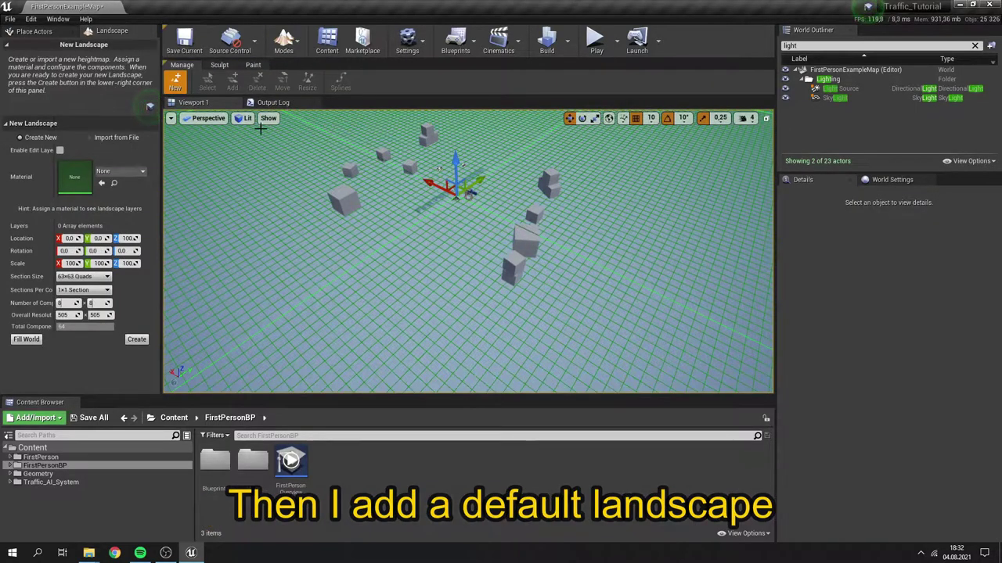
pyautogui.click(138, 341)
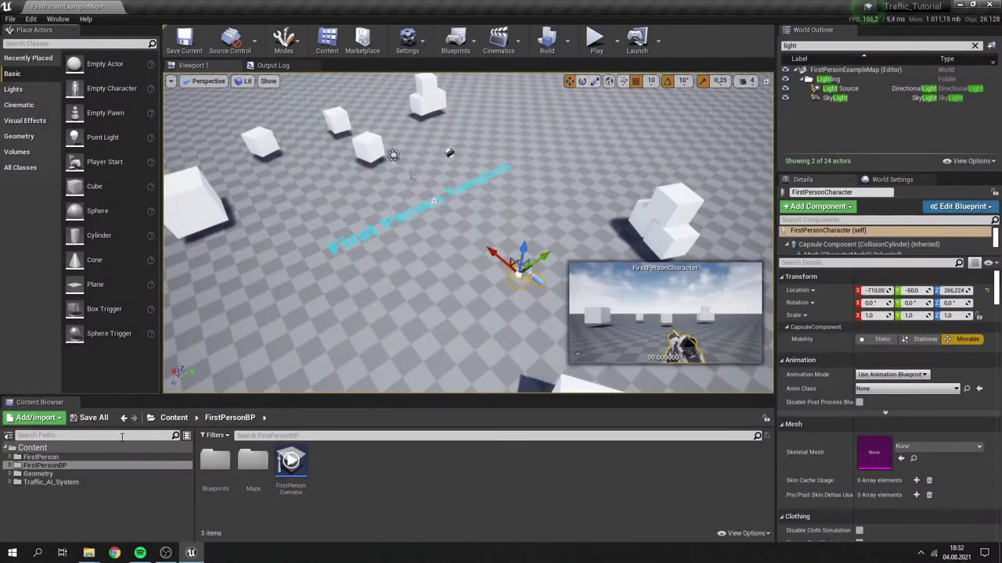
# - Place BP_Road_preview from Traffic_AI_System's Preview_blueprints folder near the level's centre and set its Z rotation to 90°
pyautogui.click(51, 482)
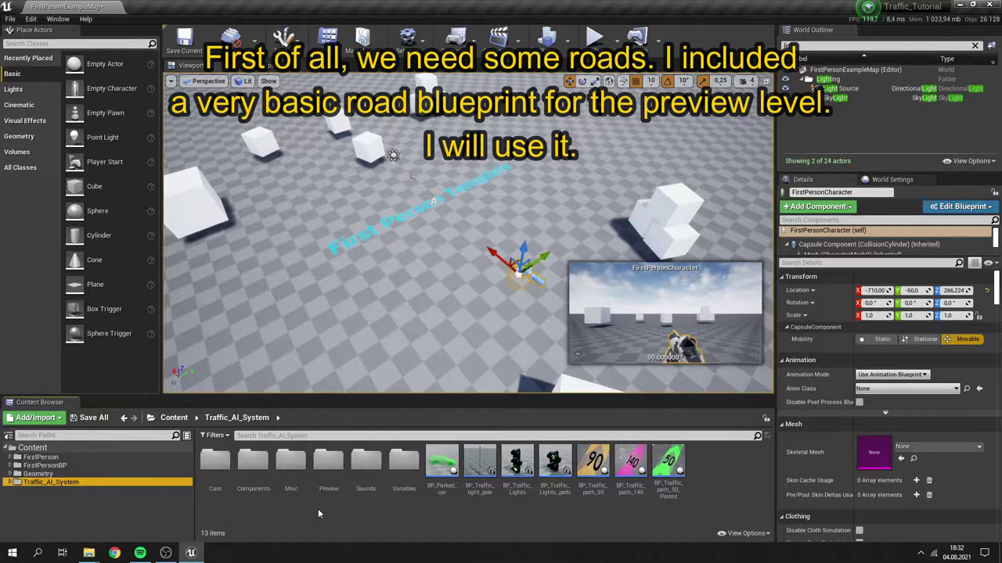
pyautogui.doubleClick(331, 470)
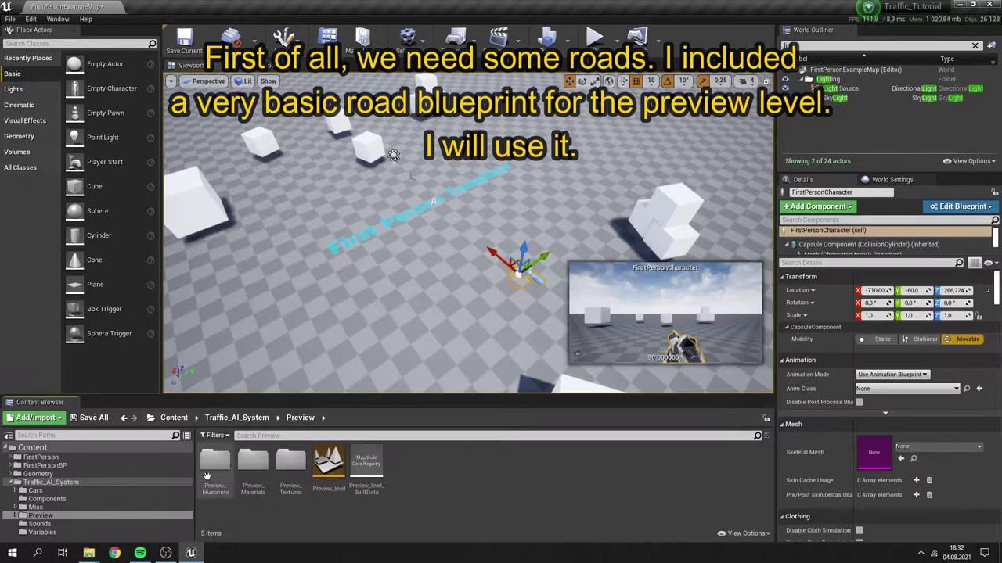
pyautogui.doubleClick(215, 465)
pyautogui.moveTo(403, 468); pyautogui.dragTo(469, 201)
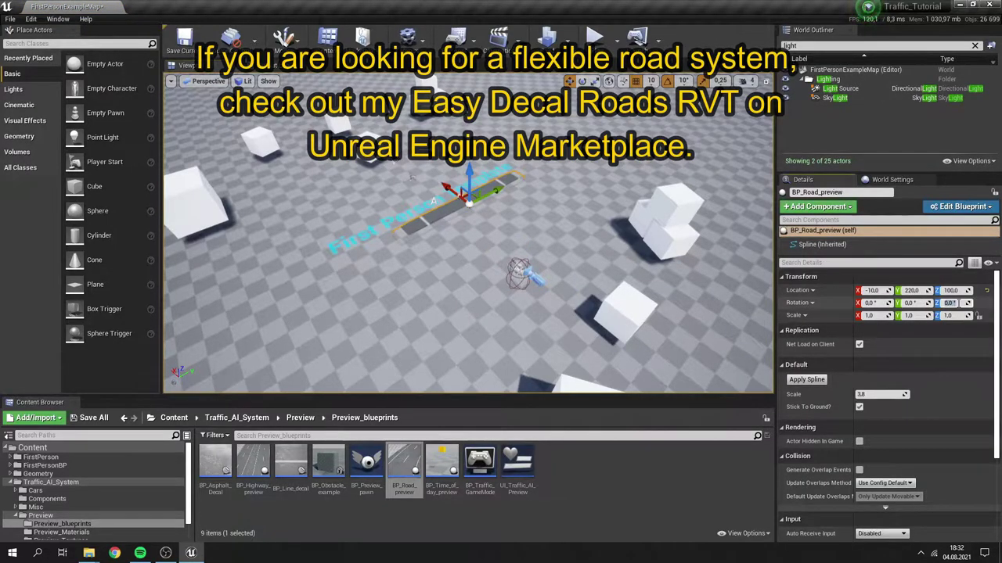
pyautogui.write('90')
pyautogui.press('Return')
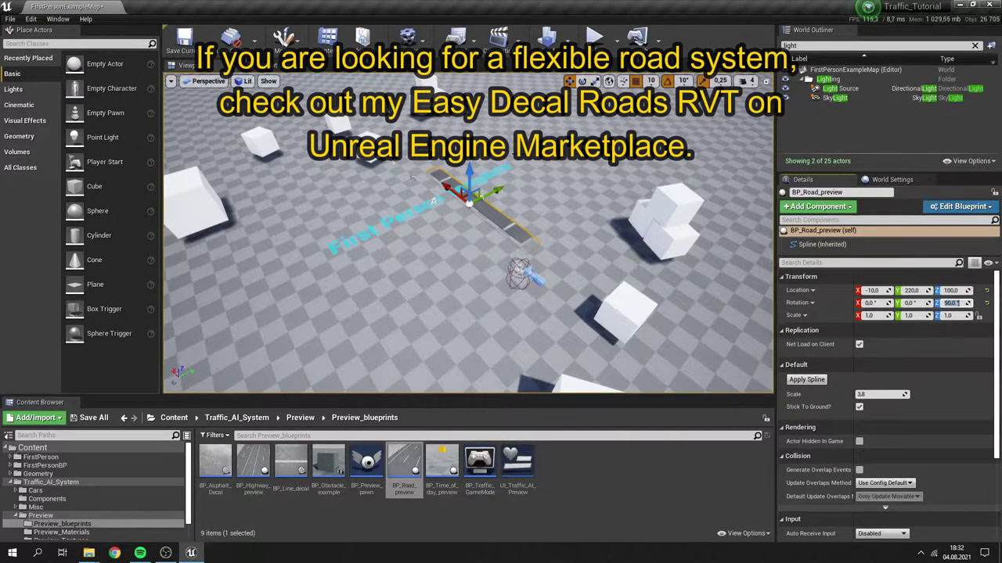
# - Stretch the first road into a long straight road by moving its spline points
pyautogui.moveTo(538, 199); pyautogui.dragTo(402, 203, button='right')
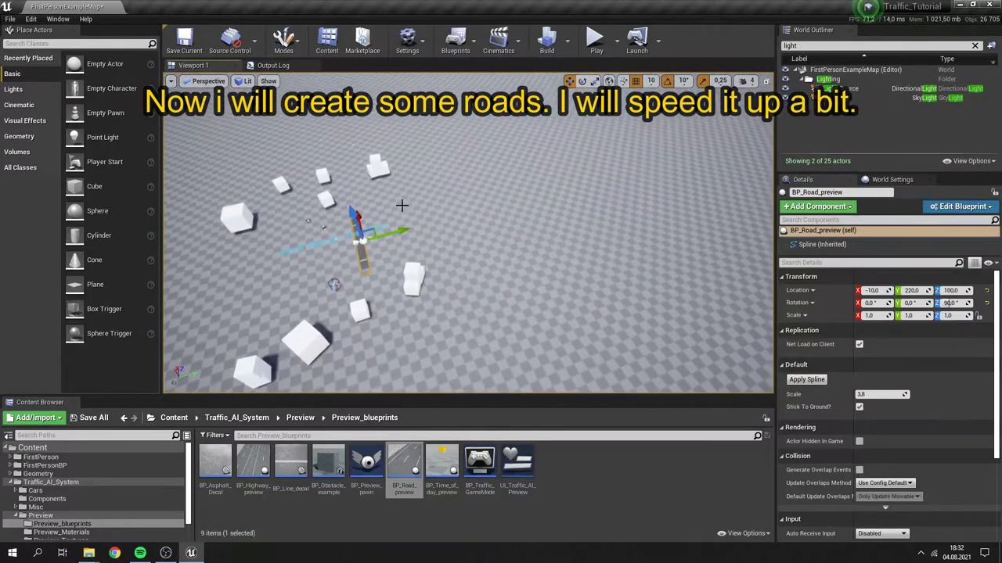
pyautogui.moveTo(400, 228); pyautogui.dragTo(700, 172)
pyautogui.click(360, 242)
pyautogui.moveTo(515, 242); pyautogui.dragTo(560, 249, button='right')
pyautogui.moveTo(561, 249); pyautogui.dragTo(204, 239)
# - Duplicate the road, set the copy's Z rotation to 0°, and move it so it crosses the first road
pyautogui.hotkey('ctrl', 'w')
pyautogui.click(949, 303)
pyautogui.write('0')
pyautogui.press('Return')
pyautogui.moveTo(523, 242); pyautogui.dragTo(367, 239)
# - Add a third road parallel to the second one, at about X -190 and Y 8590
pyautogui.click(752, 286)
pyautogui.moveTo(752, 286); pyautogui.dragTo(501, 298, button='right')
pyautogui.moveTo(564, 317); pyautogui.dragTo(402, 297, button='right')
pyautogui.click(402, 268)
pyautogui.moveTo(378, 277); pyautogui.dragTo(704, 283)
pyautogui.click(548, 196)
pyautogui.moveTo(552, 258); pyautogui.dragTo(516, 311)
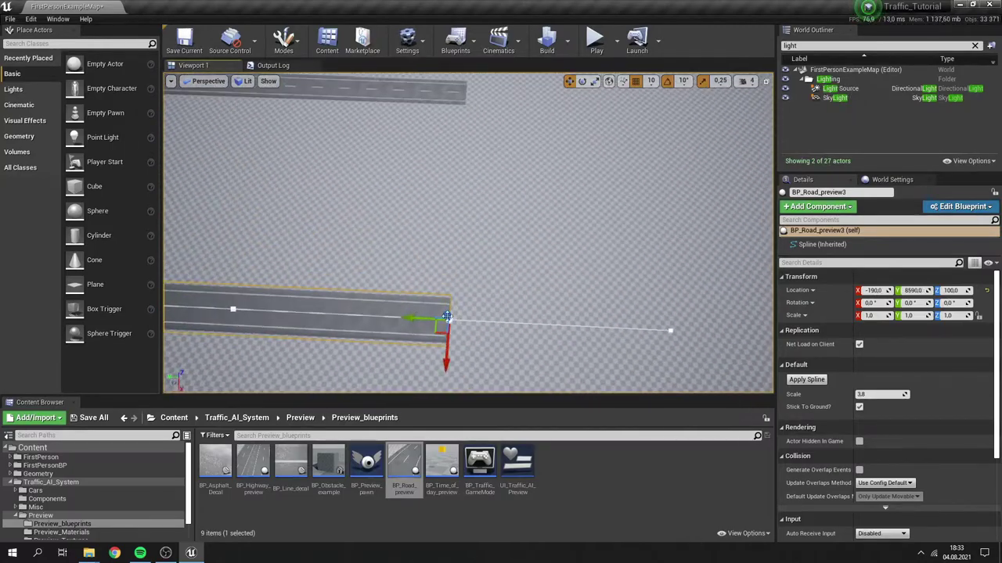
# - Extend the third road with additional spline points and shape it into a curved road
pyautogui.moveTo(447, 331); pyautogui.dragTo(477, 313, button='right')
pyautogui.keyDown('alt'); pyautogui.moveTo(415, 344); pyautogui.dragTo(459, 247); pyautogui.keyUp('alt')
pyautogui.moveTo(423, 339); pyautogui.dragTo(481, 306, button='right')
pyautogui.click(480, 306)
pyautogui.keyDown('alt'); pyautogui.moveTo(481, 306); pyautogui.dragTo(608, 335); pyautogui.keyUp('alt')
pyautogui.moveTo(563, 287); pyautogui.dragTo(537, 297, button='right')
pyautogui.keyDown('alt'); pyautogui.moveTo(469, 321); pyautogui.dragTo(595, 235); pyautogui.keyUp('alt')
pyautogui.moveTo(595, 235); pyautogui.dragTo(546, 174, button='right')
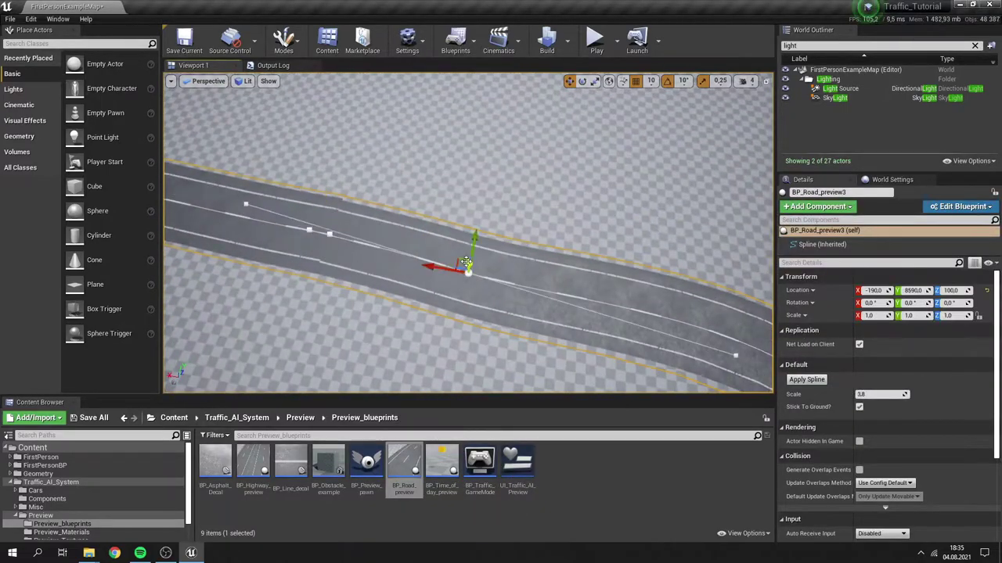
# - Place another BP_Road_preview alongside the existing straight road to widen it beyond the intersection
pyautogui.moveTo(279, 268); pyautogui.dragTo(349, 287, button='right')
pyautogui.moveTo(405, 467); pyautogui.dragTo(626, 235)
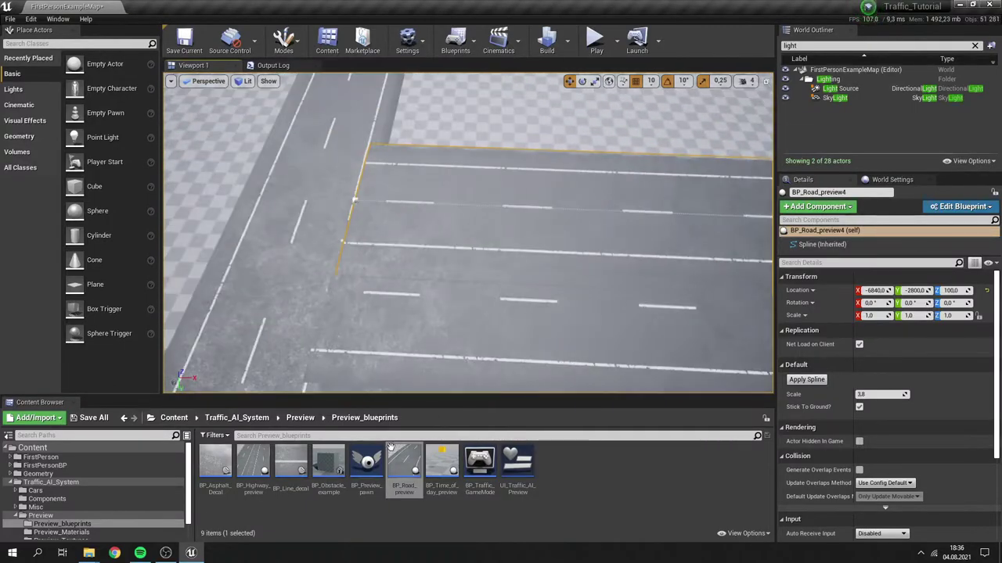
pyautogui.moveTo(458, 166); pyautogui.dragTo(563, 125, button='right')
pyautogui.click(458, 165)
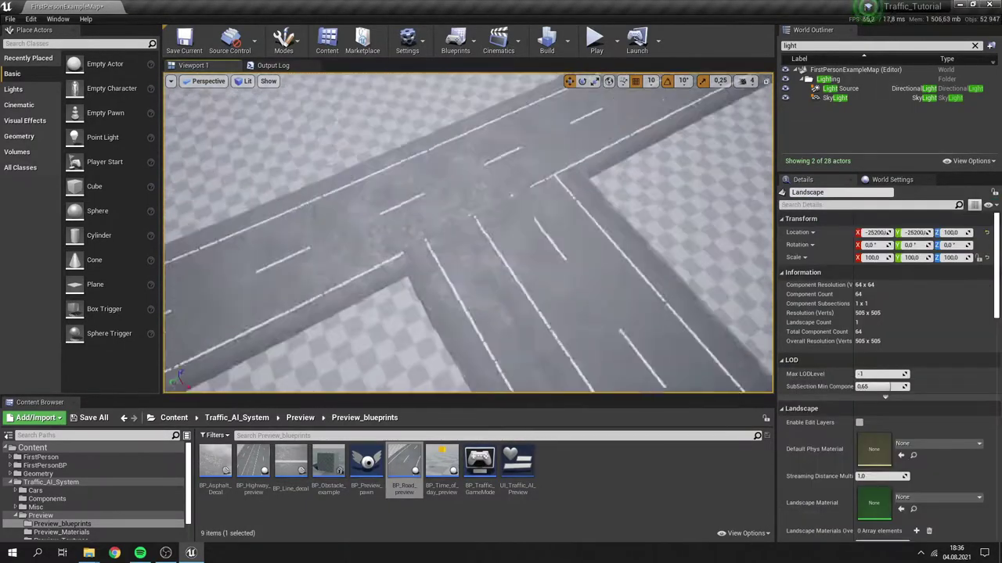
# - Add further road pieces, including one rotated 90° about Z, and overlap them with the existing roads to form extra lanes
pyautogui.moveTo(404, 463); pyautogui.dragTo(487, 327)
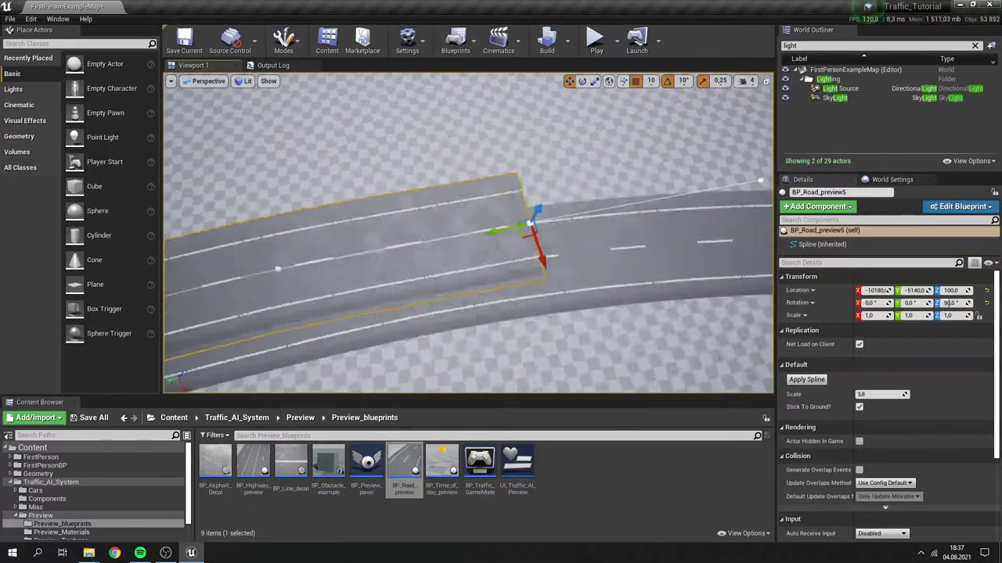
pyautogui.moveTo(389, 245); pyautogui.dragTo(548, 245, button='right')
pyautogui.moveTo(405, 465); pyautogui.dragTo(489, 226)
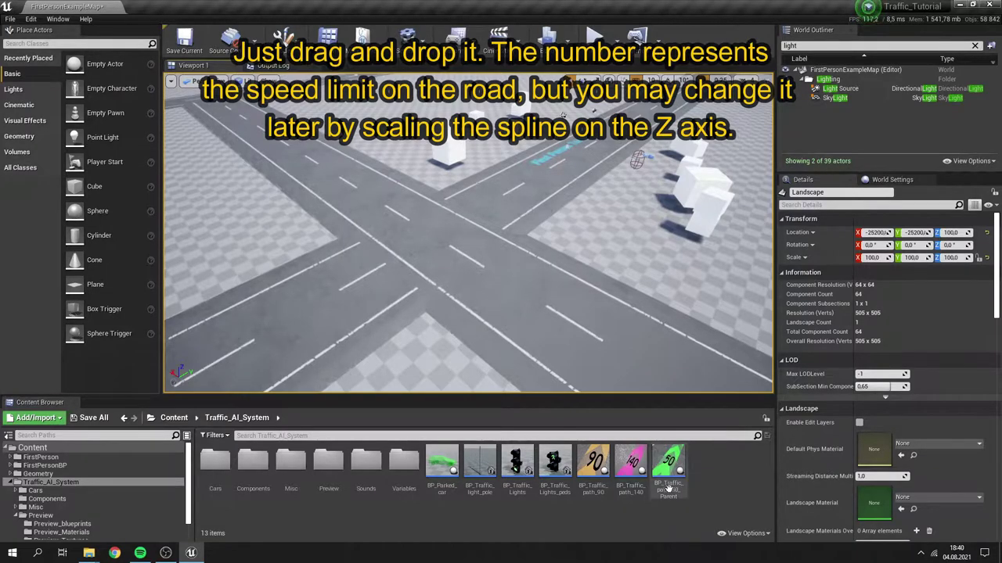
# - Place a BP_Traffic_path_50_Parent in a lane of the main road, starting beside the intersection
pyautogui.moveTo(668, 466); pyautogui.dragTo(637, 431)
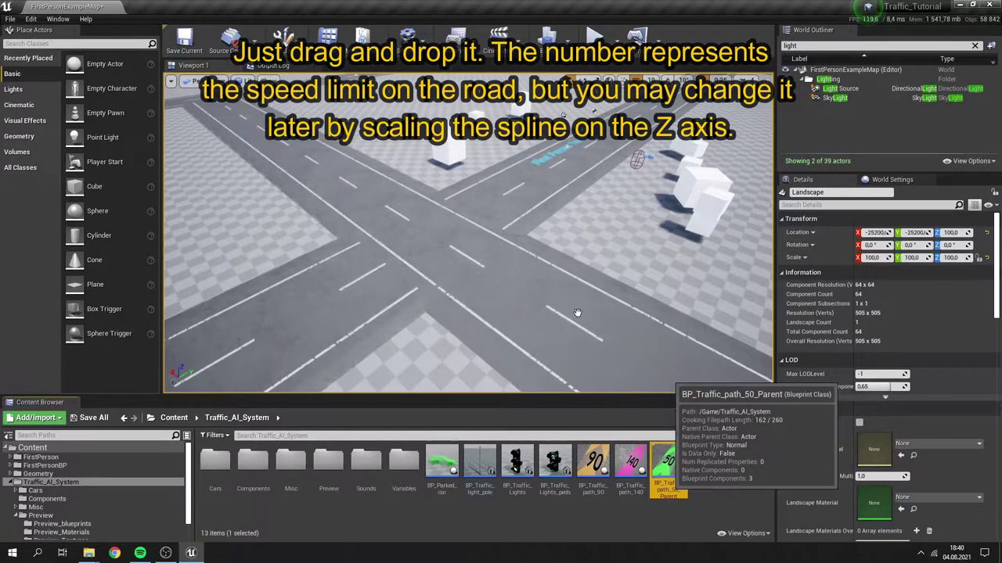
pyautogui.moveTo(539, 283); pyautogui.dragTo(536, 281)
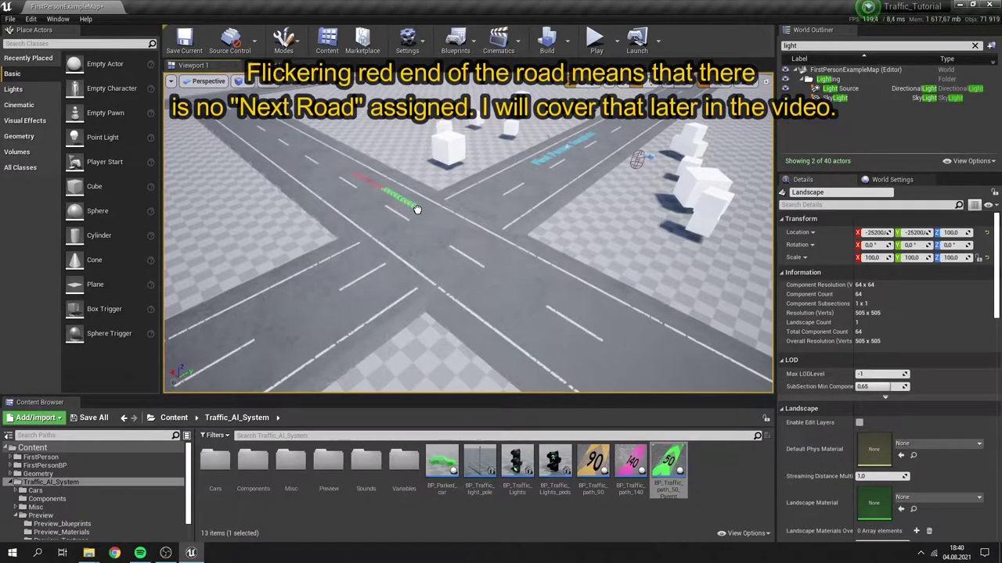
pyautogui.moveTo(417, 210); pyautogui.dragTo(415, 208)
pyautogui.moveTo(414, 207); pyautogui.dragTo(512, 277, button='right')
pyautogui.click(500, 233)
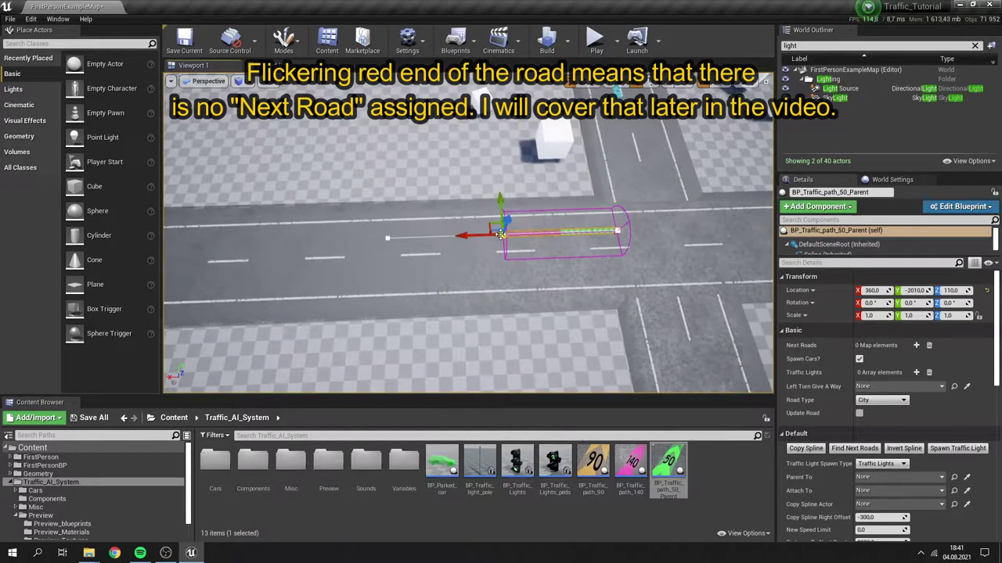
# - Extend the traffic path along its lane by moving the end point and adding another spline point
pyautogui.moveTo(469, 236); pyautogui.dragTo(258, 239)
pyautogui.moveTo(257, 239); pyautogui.dragTo(227, 239, button='right')
pyautogui.keyDown('alt'); pyautogui.moveTo(554, 236); pyautogui.dragTo(234, 238); pyautogui.keyUp('alt')
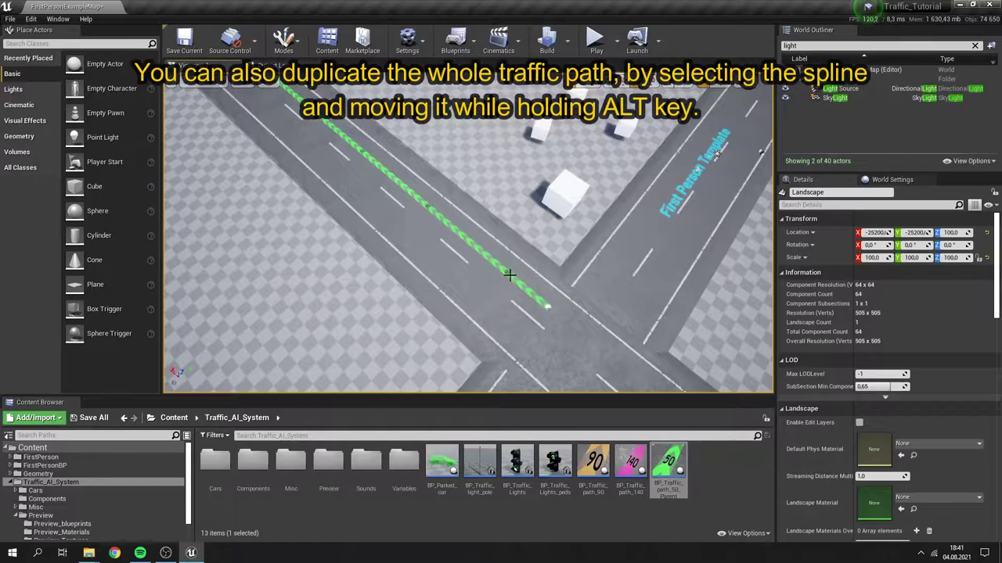
# - Duplicate the traffic path onto the opposite lane, invert the copy's spline and update the road
pyautogui.click(509, 274)
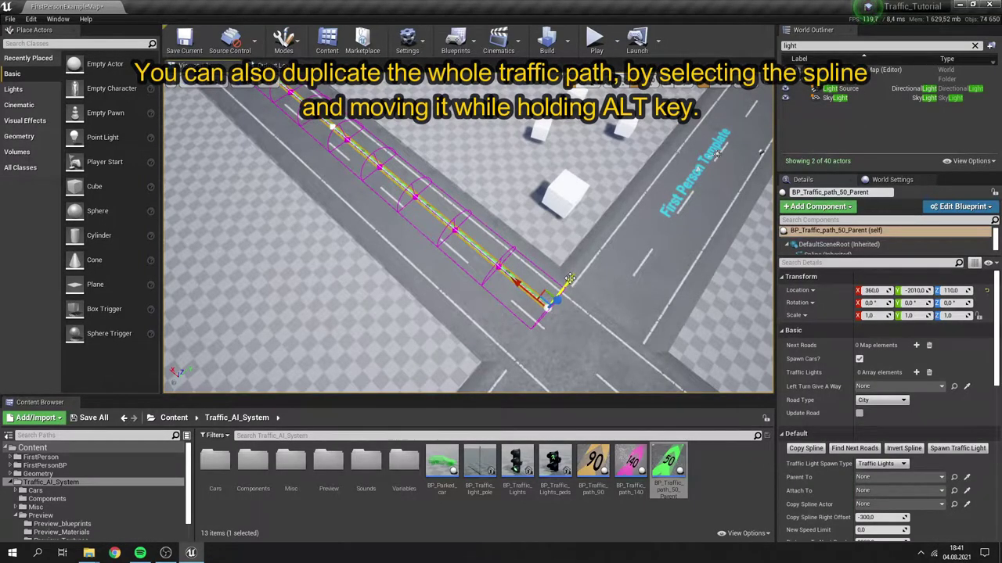
pyautogui.keyDown('alt'); pyautogui.moveTo(569, 278); pyautogui.dragTo(534, 297); pyautogui.keyUp('alt')
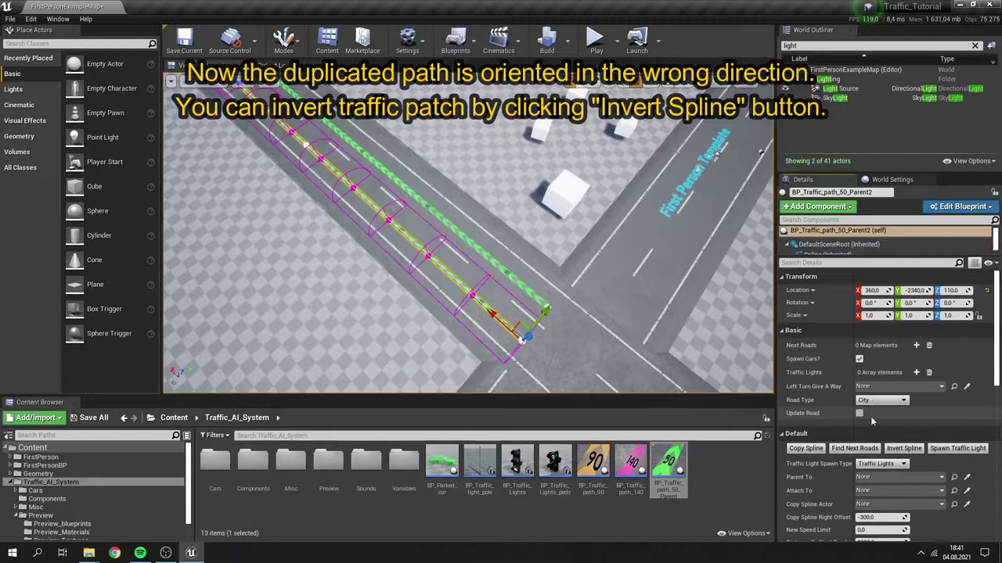
pyautogui.moveTo(626, 305); pyautogui.dragTo(602, 200, button='right')
pyautogui.press('w')
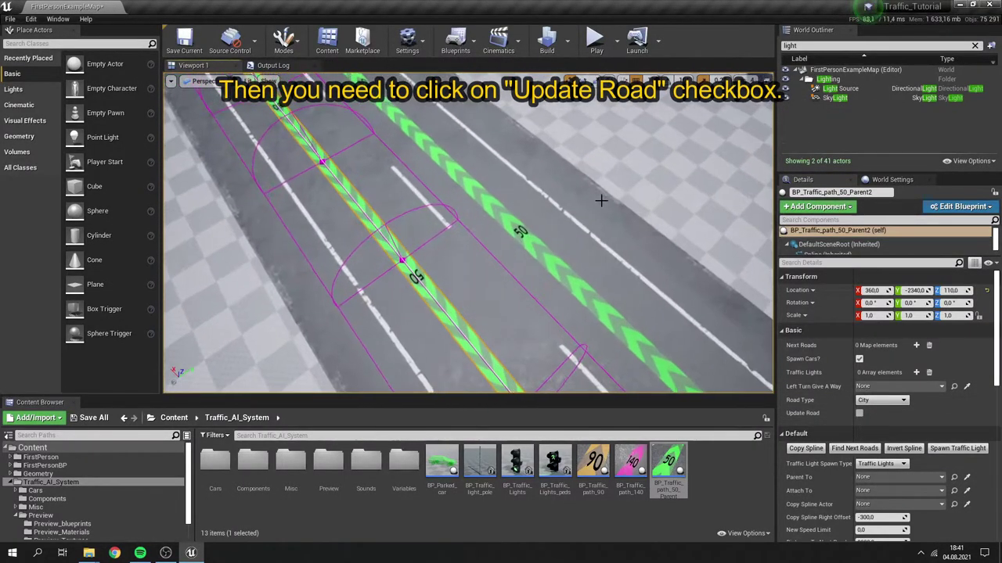
pyautogui.click(606, 195)
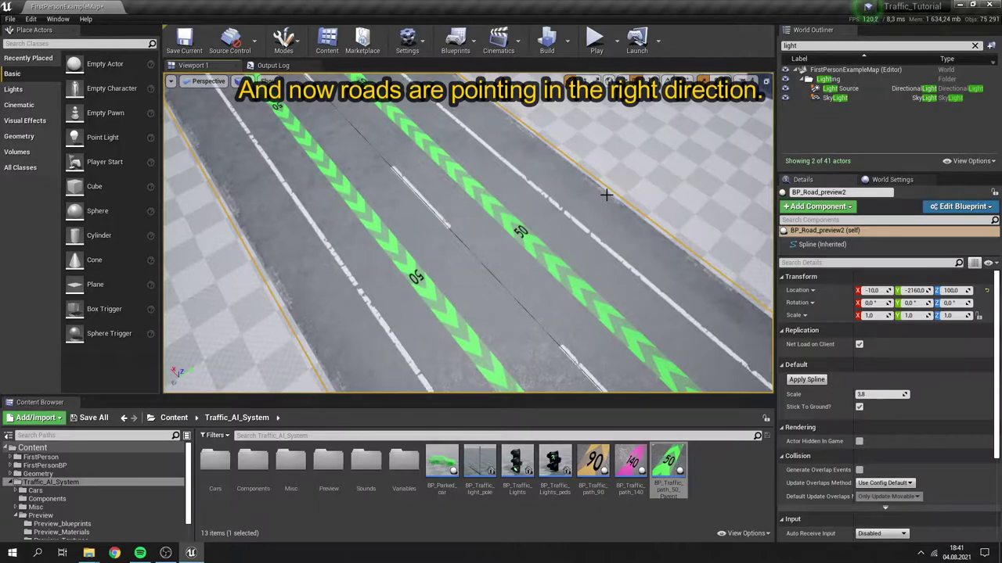
pyautogui.moveTo(607, 195); pyautogui.dragTo(579, 209, button='right')
pyautogui.press('s')
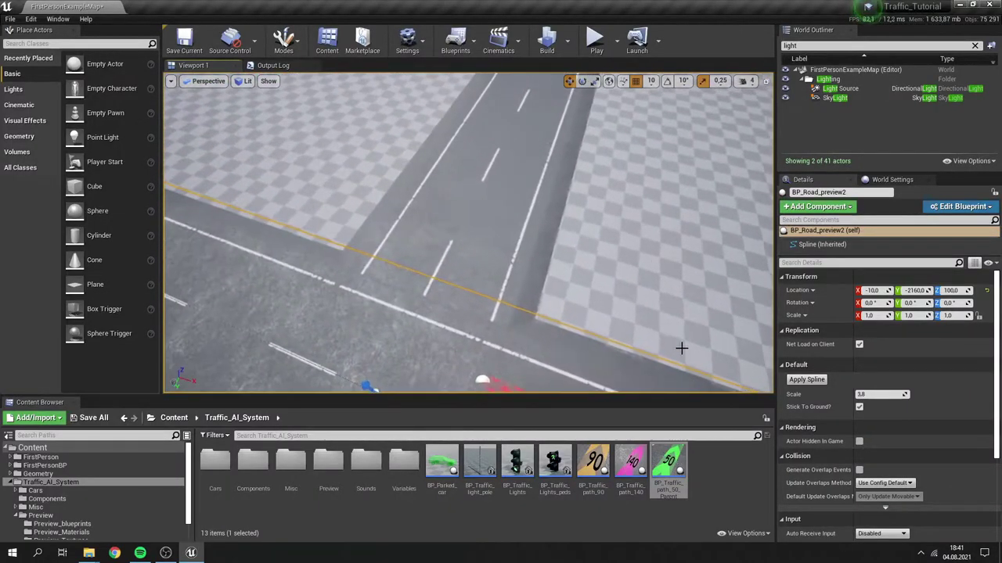
# - Add 50 traffic paths on the road branching off at the intersection and on the main road across it
pyautogui.moveTo(669, 462); pyautogui.dragTo(460, 285)
pyautogui.moveTo(708, 383); pyautogui.dragTo(554, 148)
pyautogui.moveTo(474, 278); pyautogui.dragTo(387, 258, button='right')
pyautogui.press('s')
pyautogui.press('w')
pyautogui.moveTo(349, 261); pyautogui.dragTo(601, 289)
pyautogui.moveTo(568, 309); pyautogui.dragTo(470, 302, button='right')
pyautogui.press('a')
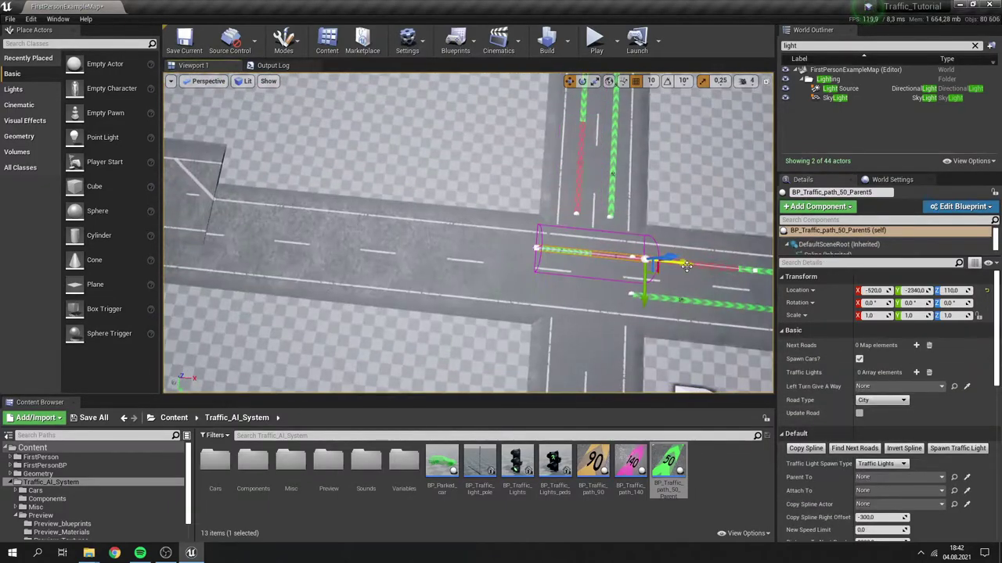
# - Extend the main-road traffic path along its lane up to the point where the road widens
pyautogui.moveTo(432, 252); pyautogui.dragTo(334, 247)
pyautogui.moveTo(336, 247); pyautogui.dragTo(491, 265, button='right')
pyautogui.press('a')
pyautogui.press('w')
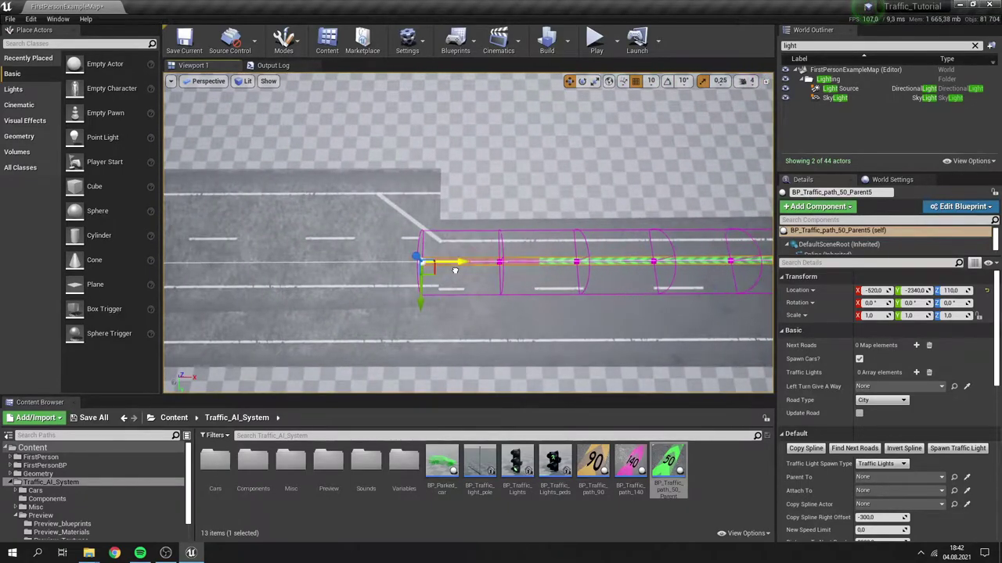
pyautogui.moveTo(573, 329); pyautogui.dragTo(654, 353, button='right')
pyautogui.press('a')
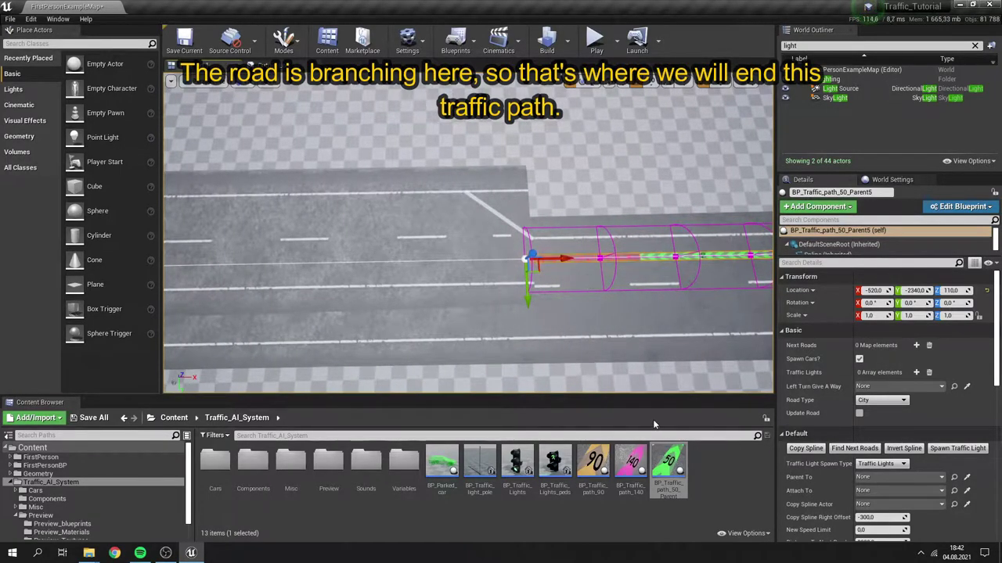
# - Place a 50 traffic path at the start of the widened road and extend it along its lane
pyautogui.moveTo(667, 463); pyautogui.dragTo(490, 298)
pyautogui.moveTo(501, 259); pyautogui.dragTo(285, 261)
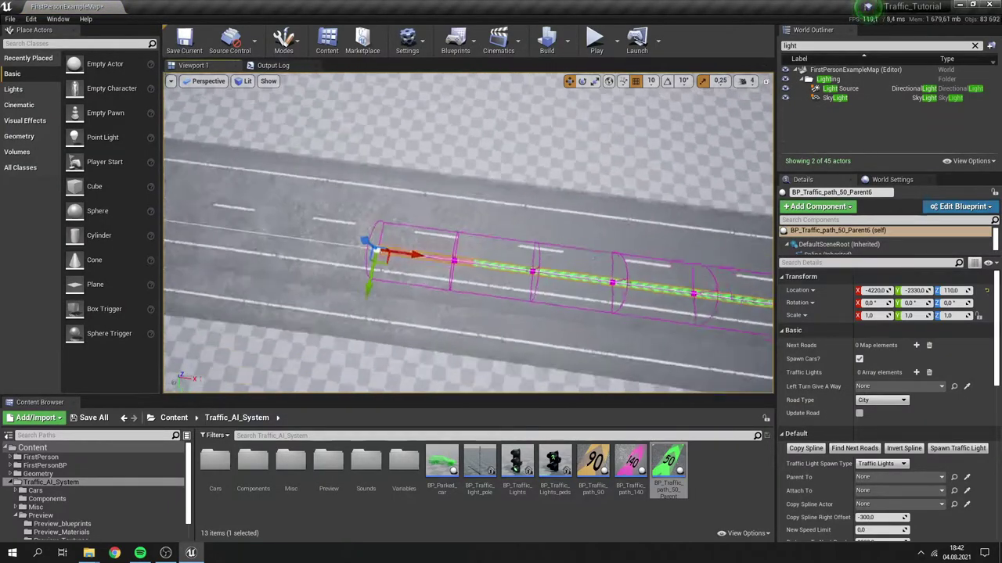
pyautogui.moveTo(397, 252); pyautogui.dragTo(417, 253, button='right')
pyautogui.moveTo(417, 237); pyautogui.dragTo(417, 253)
pyautogui.moveTo(418, 252); pyautogui.dragTo(477, 285, button='right')
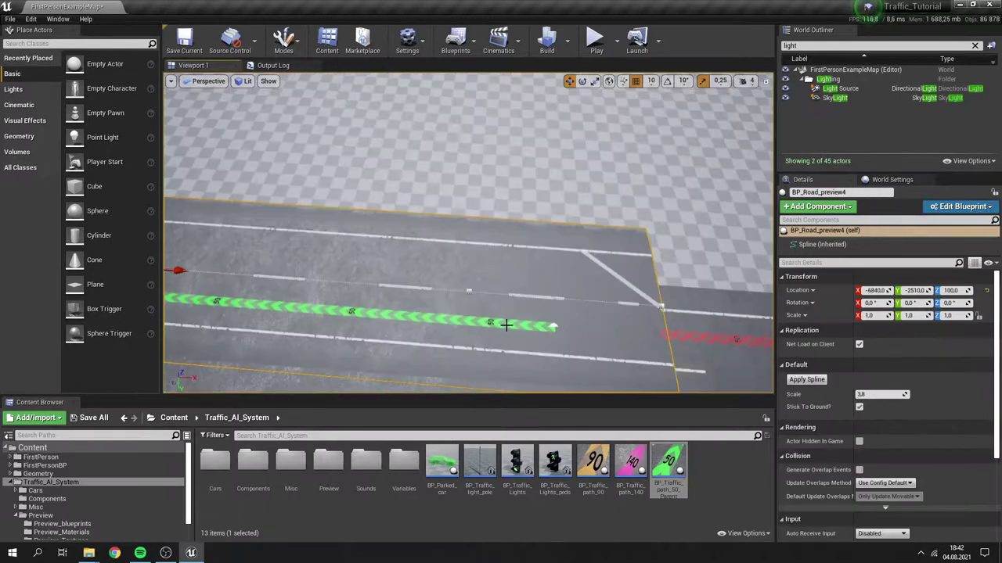
# - Duplicate the widened road's traffic path onto the lanes on both sides, and invert and update the opposite-direction copy
pyautogui.click(516, 328)
pyautogui.keyDown('alt'); pyautogui.moveTo(537, 334); pyautogui.dragTo(551, 305); pyautogui.keyUp('alt')
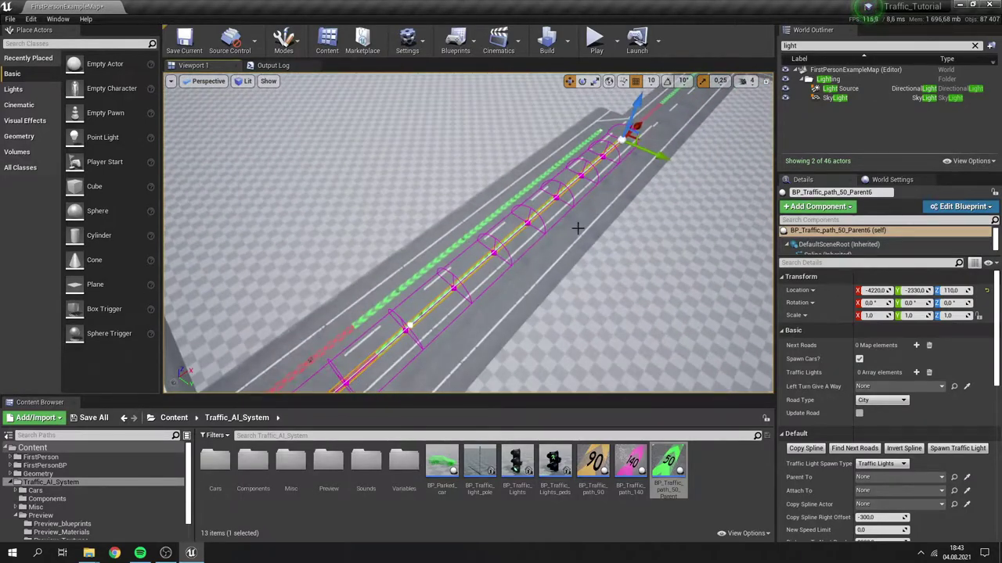
pyautogui.keyDown('alt'); pyautogui.moveTo(661, 155); pyautogui.dragTo(687, 159); pyautogui.keyUp('alt')
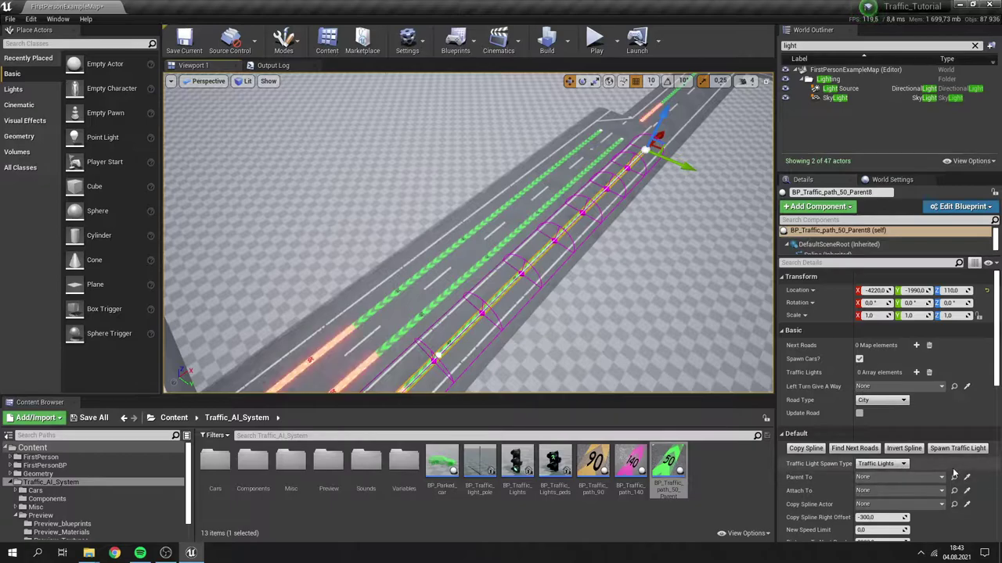
pyautogui.click(904, 449)
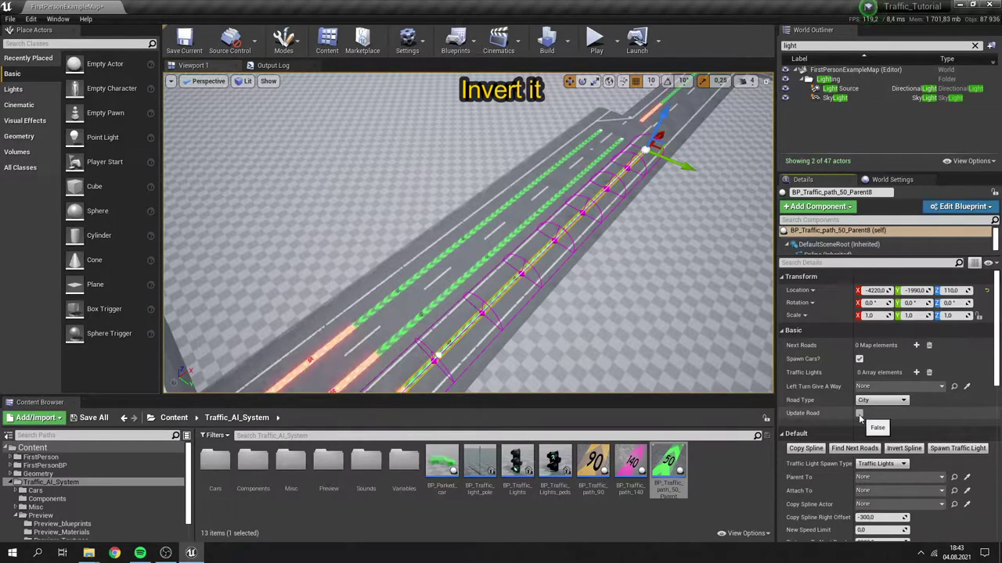
pyautogui.click(859, 413)
# - Lay out a 50 traffic path along one lane of the curved road, adding spline points to follow it
pyautogui.moveTo(554, 321)
pyautogui.mouseDown(button='right')
pyautogui.moveTo(438, 322)
pyautogui.moveTo(572, 322)
pyautogui.mouseUp(button='right')
pyautogui.moveTo(368, 266); pyautogui.dragTo(378, 272, button='right')
pyautogui.keyDown('alt'); pyautogui.moveTo(377, 273); pyautogui.dragTo(558, 235); pyautogui.keyUp('alt')
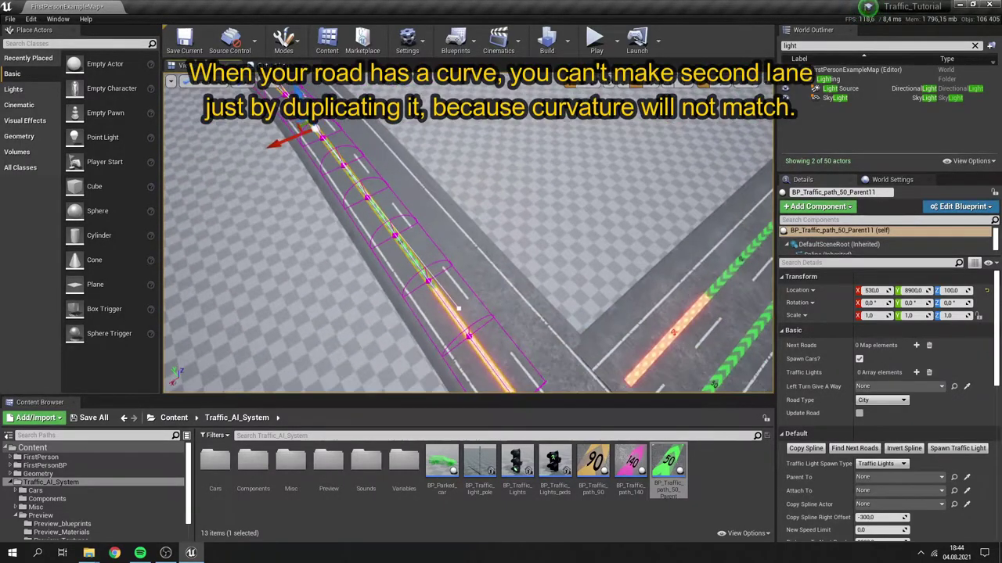
pyautogui.moveTo(601, 340); pyautogui.dragTo(522, 340, button='right')
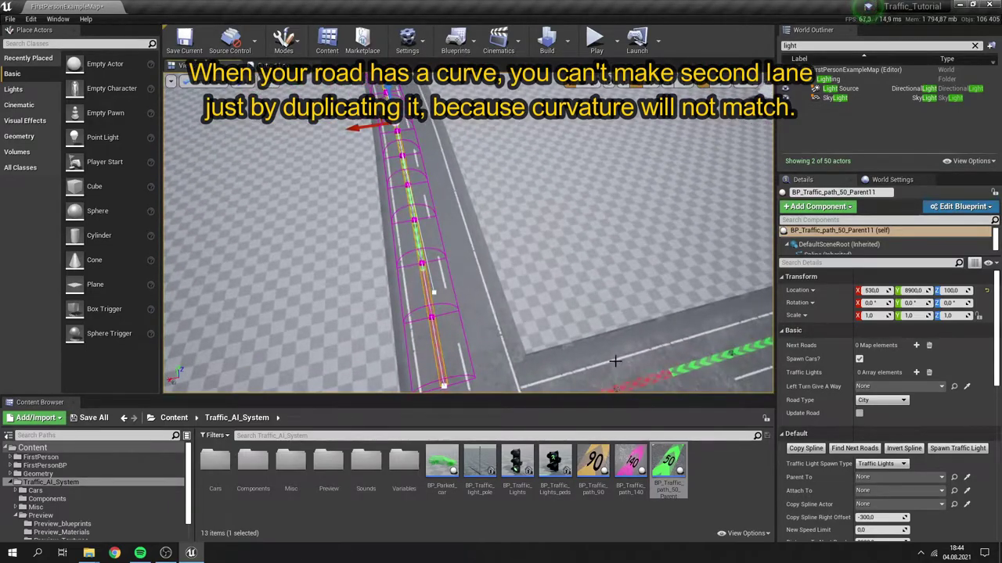
pyautogui.moveTo(619, 369); pyautogui.dragTo(619, 369, button='right')
pyautogui.moveTo(590, 338); pyautogui.dragTo(480, 274, button='right')
pyautogui.click(465, 295)
pyautogui.click(434, 296)
pyautogui.moveTo(518, 316)
pyautogui.mouseDown(button='right')
pyautogui.moveTo(556, 312)
pyautogui.moveTo(521, 308)
pyautogui.mouseUp(button='right')
pyautogui.click(490, 290)
pyautogui.click(500, 294)
pyautogui.press('Delete')
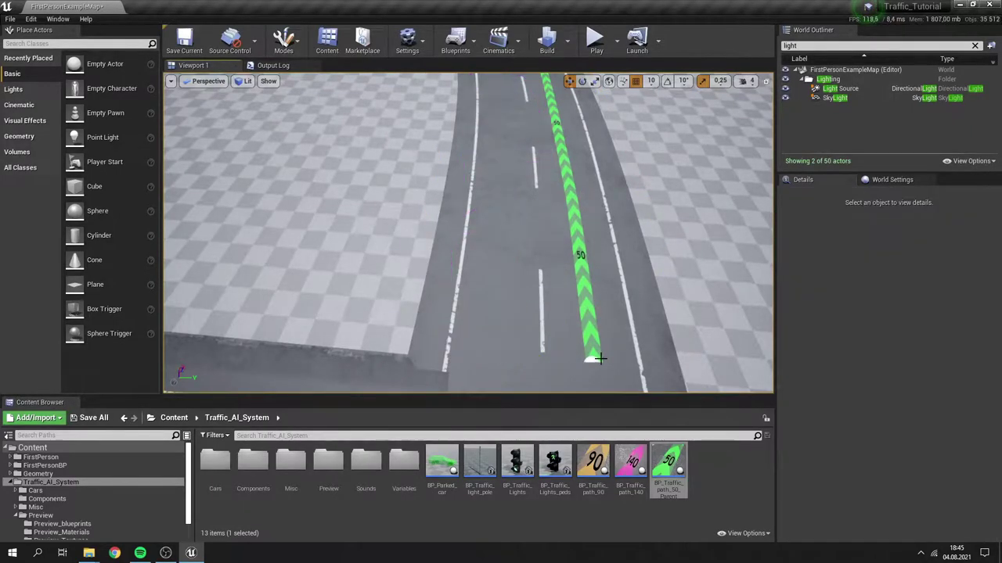
# - Place a 50 traffic path at the start of the curved road's empty lane, with the neighbouring path as Copy Spline Actor and New Speed Limit 50
pyautogui.moveTo(670, 464); pyautogui.dragTo(498, 353)
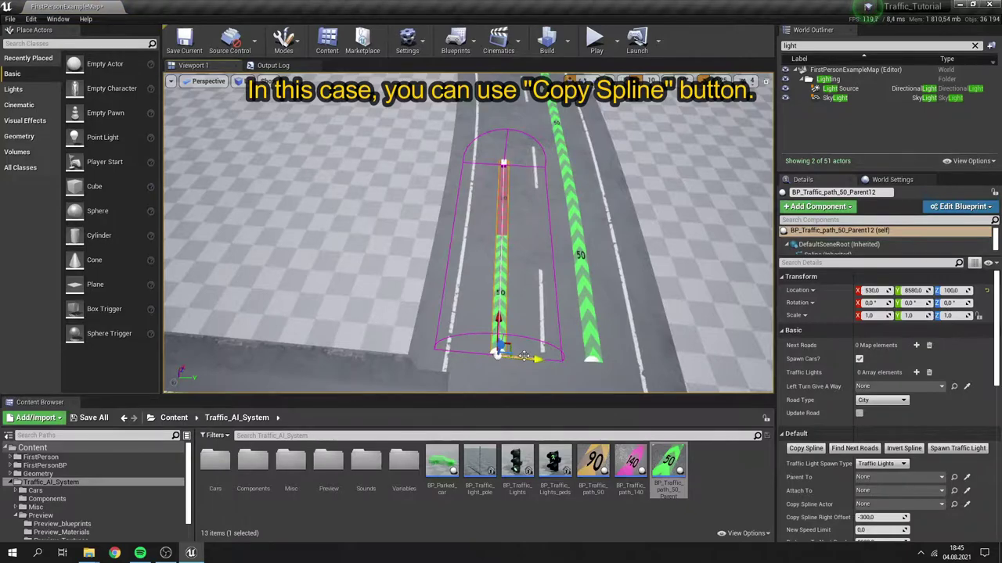
pyautogui.scroll(-1, 888, 476)
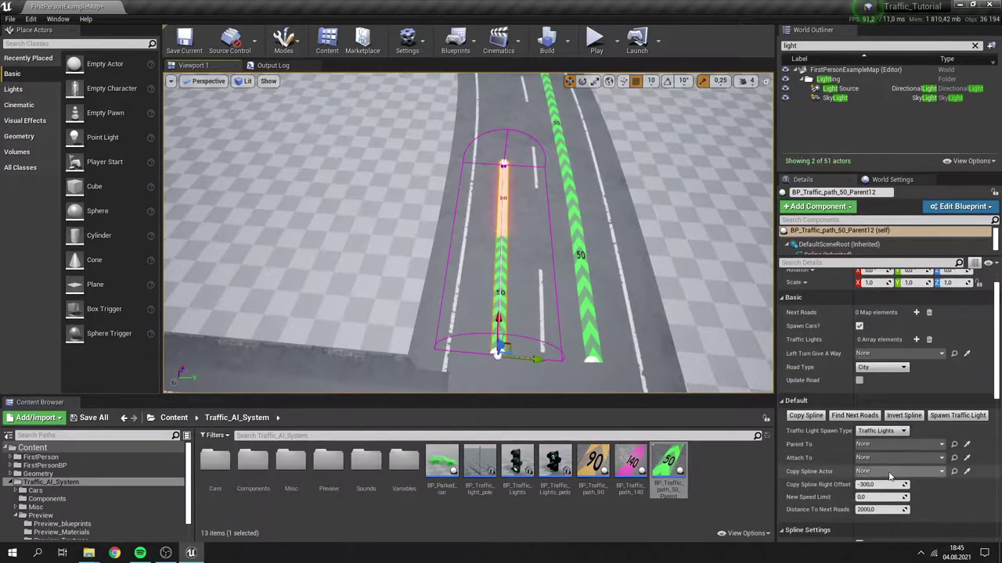
pyautogui.click(968, 472)
pyautogui.click(584, 311)
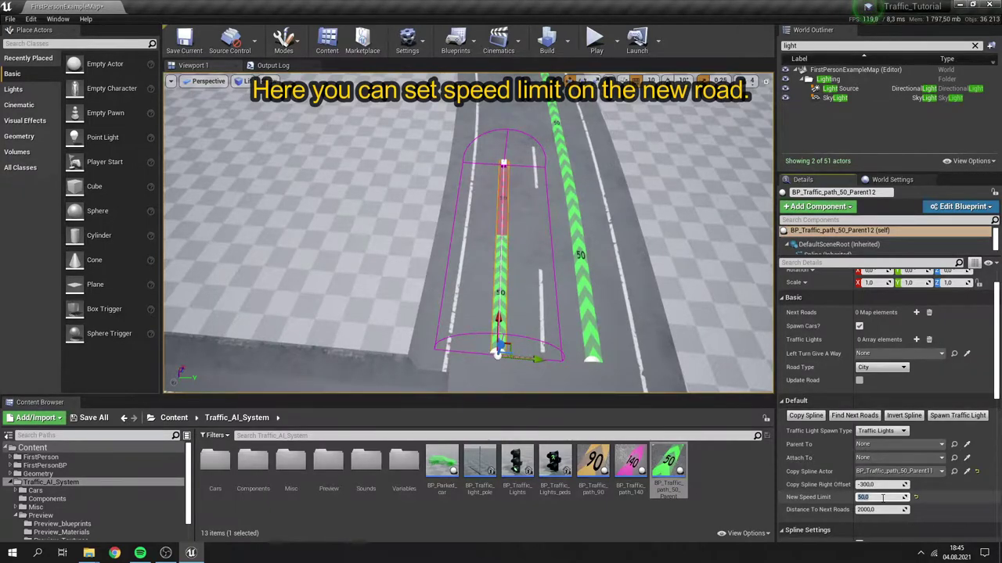
# - Copy the neighbouring spline's curvature onto the new lane path, update the road and invert the path's direction
pyautogui.click(815, 418)
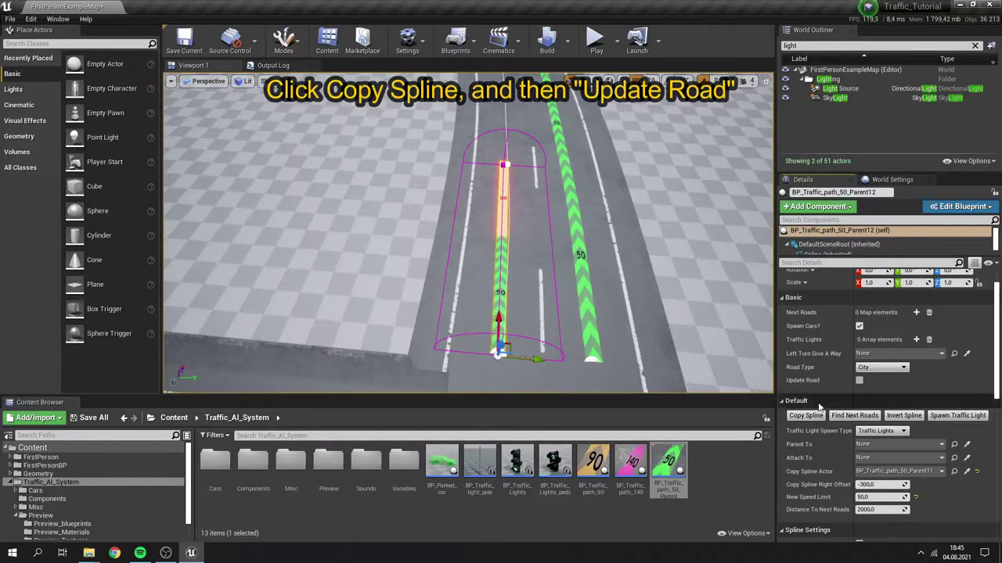
pyautogui.click(860, 381)
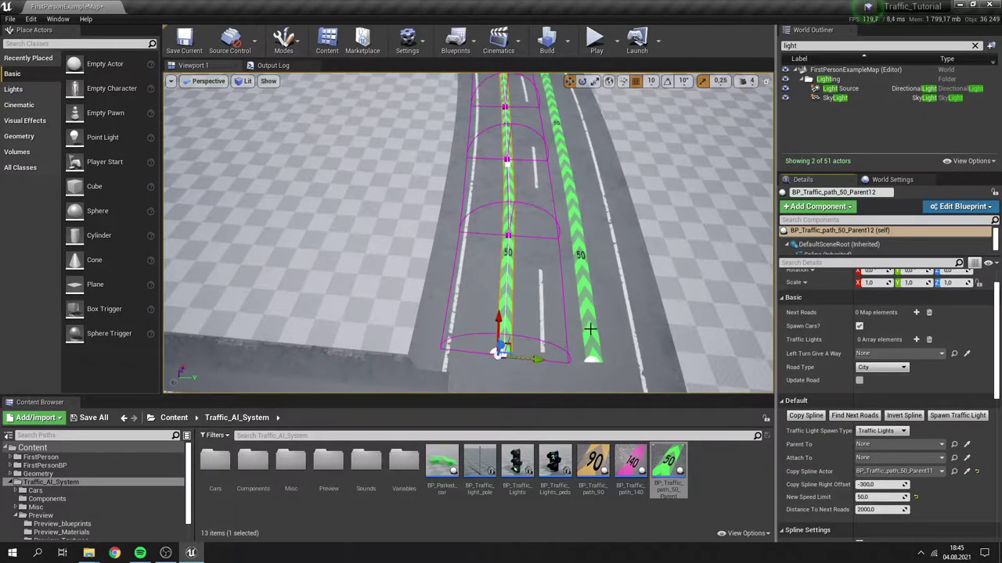
pyautogui.moveTo(614, 319); pyautogui.dragTo(392, 297, button='right')
pyautogui.moveTo(676, 383); pyautogui.dragTo(677, 384, button='right')
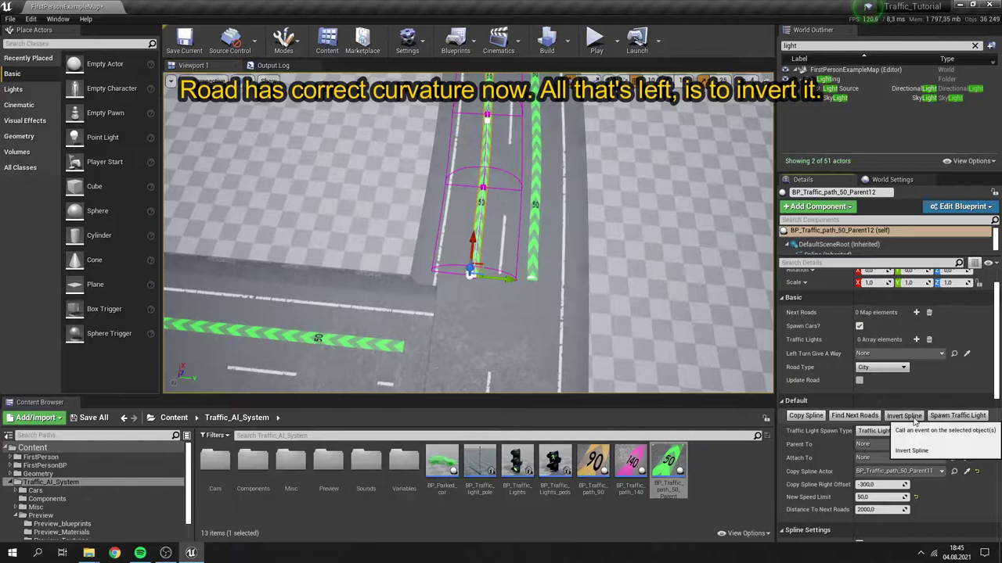
pyautogui.moveTo(662, 322); pyautogui.dragTo(626, 200, button='right')
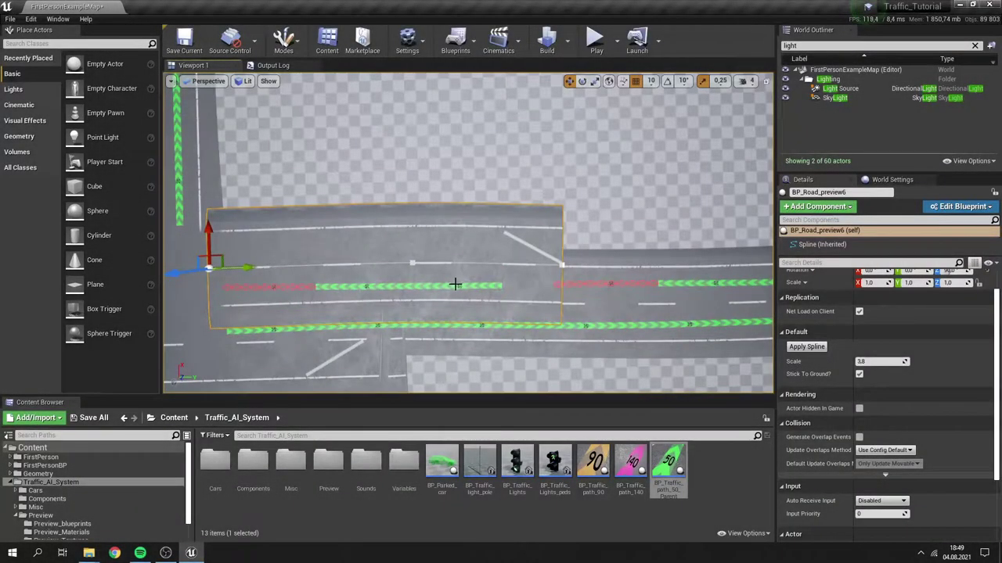
# - Duplicate the short traffic path on the widened road section onto the adjacent empty lane
pyautogui.click(454, 284)
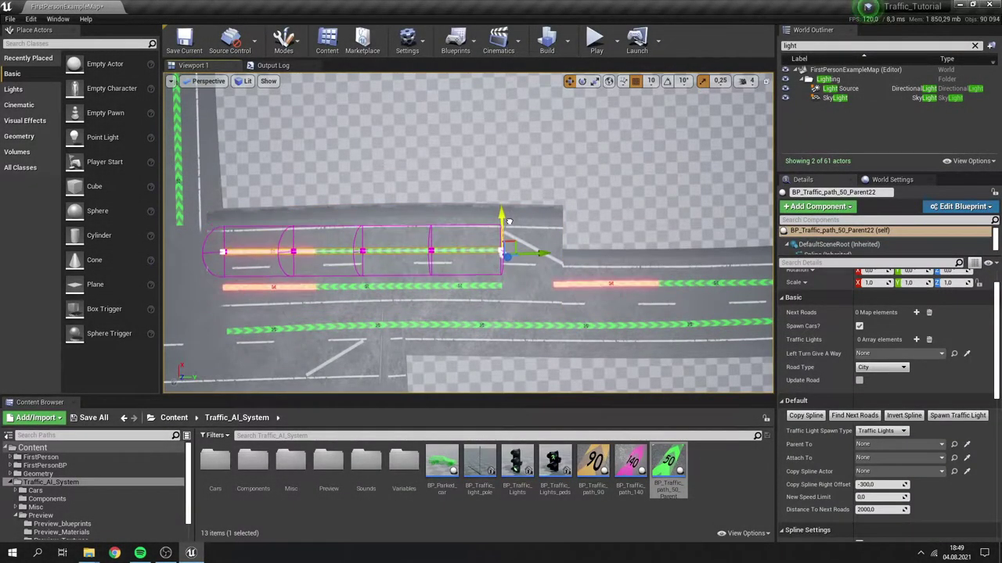
pyautogui.moveTo(501, 252); pyautogui.dragTo(477, 219, button='right')
pyautogui.moveTo(603, 227); pyautogui.dragTo(604, 227, button='right')
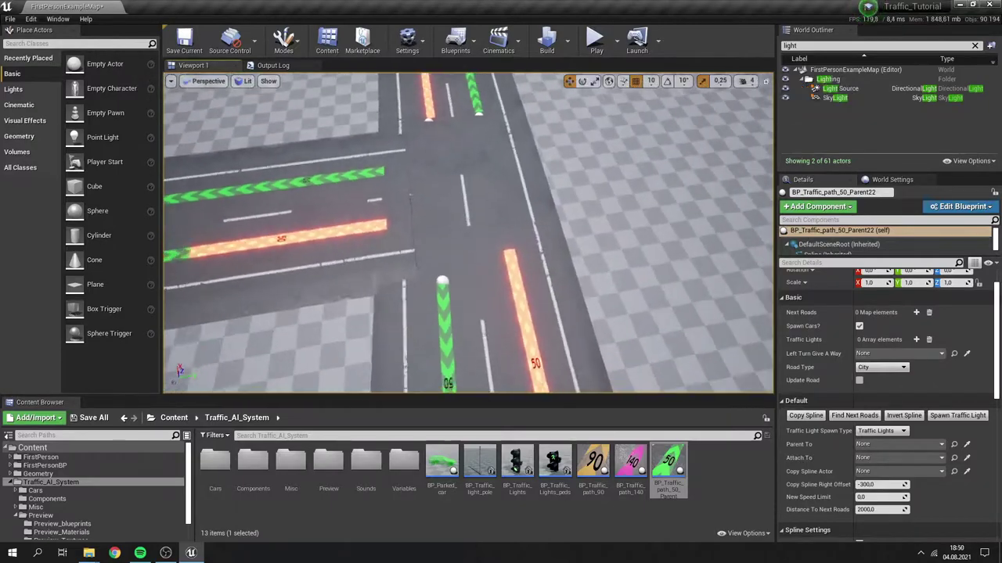
# - Manually add the lane straight ahead as a next road of the T-intersection approach path, with turn type Straight and probability 1
pyautogui.moveTo(469, 235); pyautogui.dragTo(482, 236, button='right')
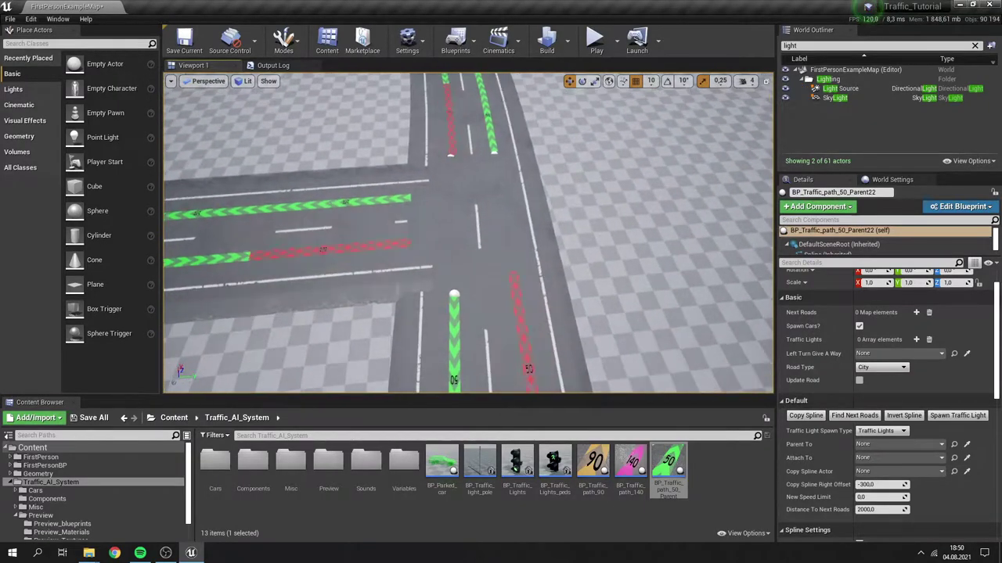
pyautogui.click(517, 292)
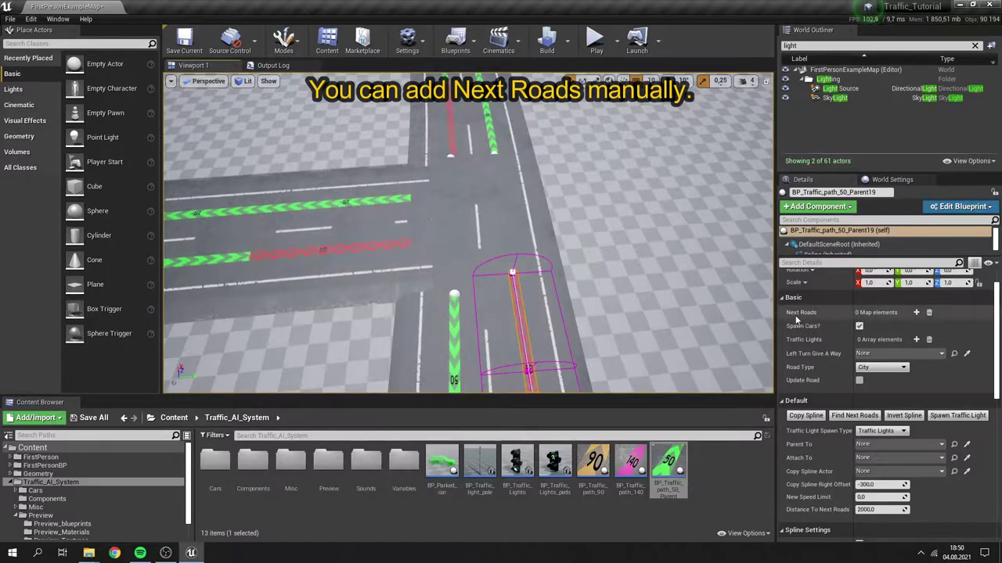
pyautogui.click(915, 312)
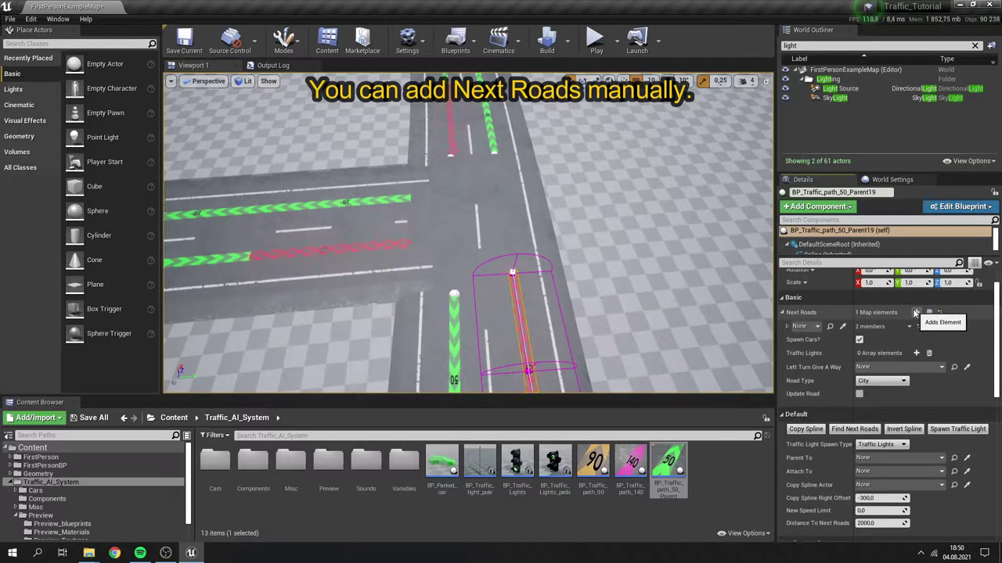
pyautogui.click(843, 328)
pyautogui.click(495, 134)
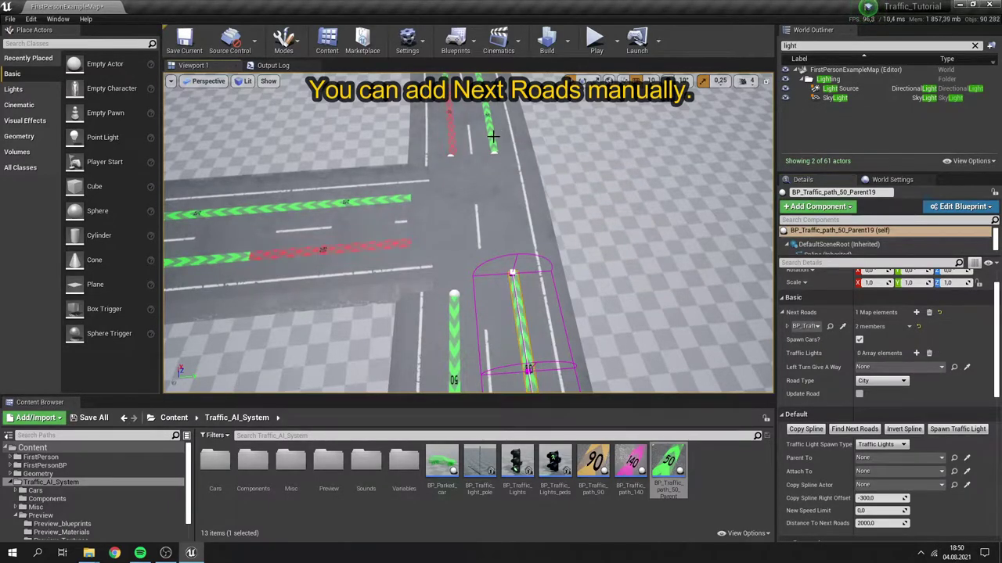
pyautogui.click(786, 327)
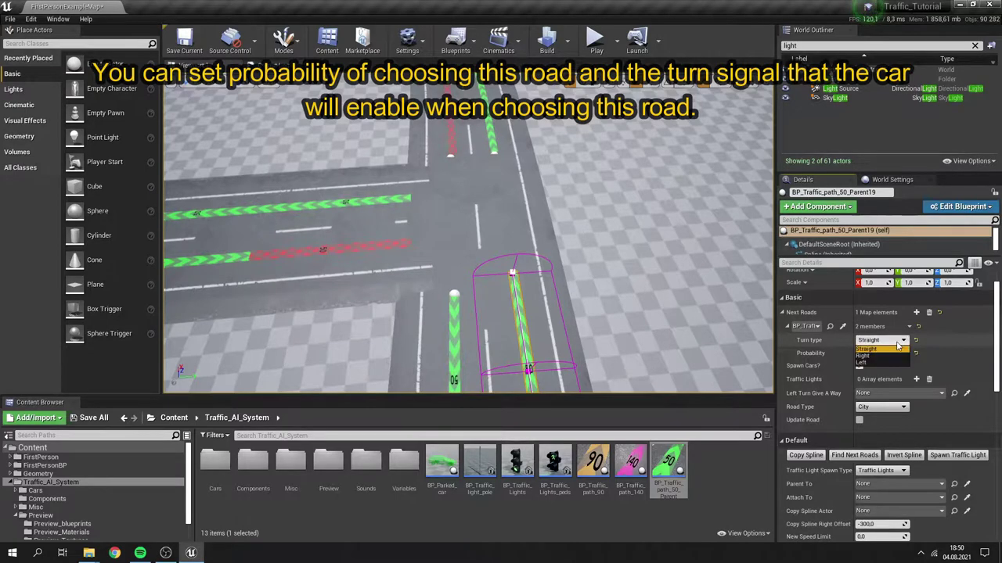
pyautogui.click(897, 345)
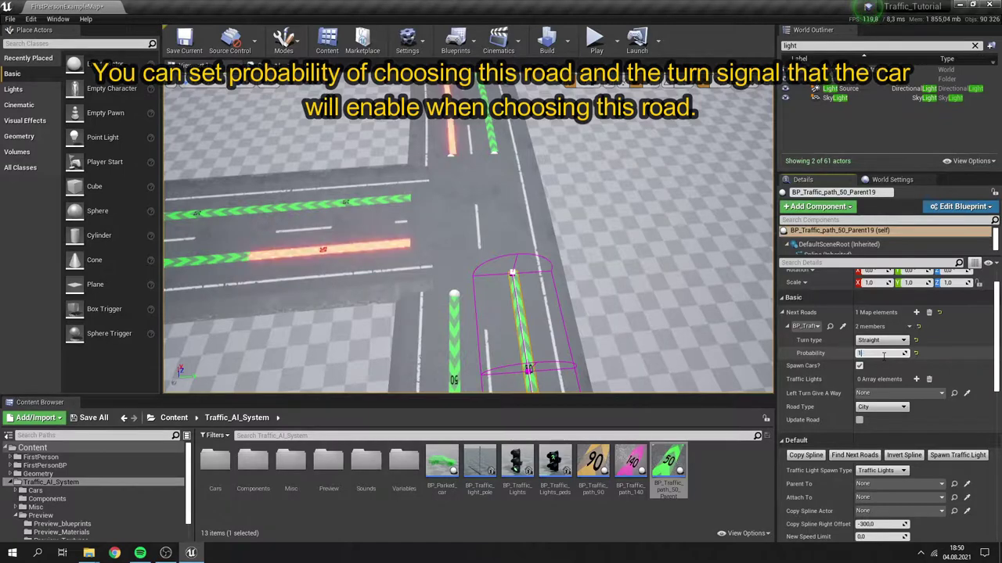
pyautogui.press('Return')
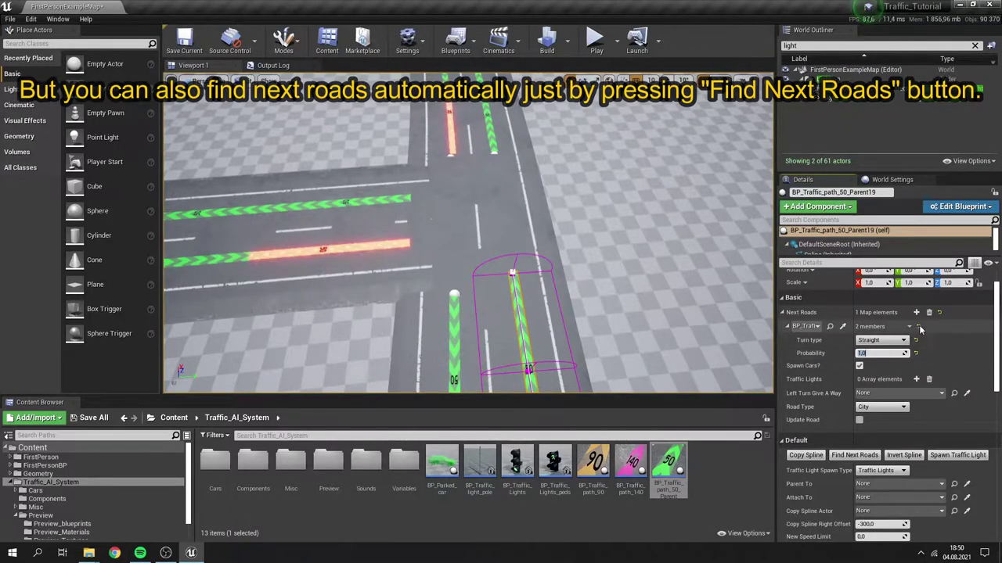
# - Clear the approach path's next roads, find them automatically and update the road
pyautogui.click(929, 312)
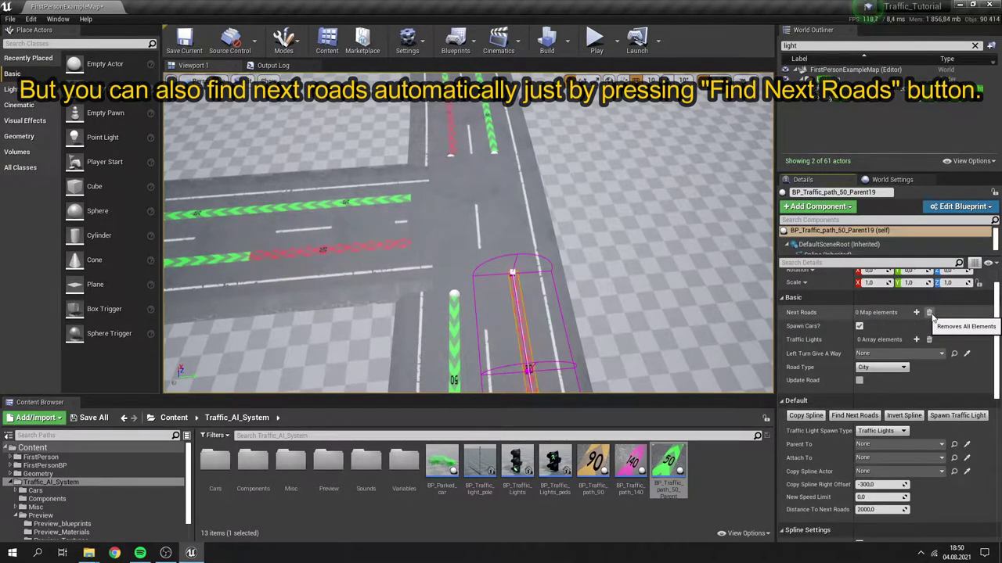
pyautogui.click(857, 419)
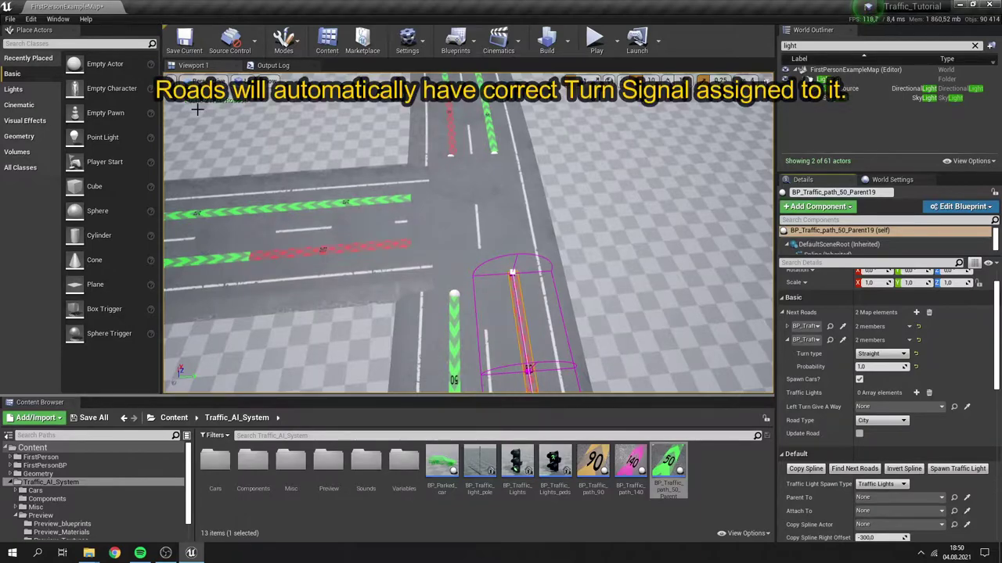
pyautogui.click(860, 433)
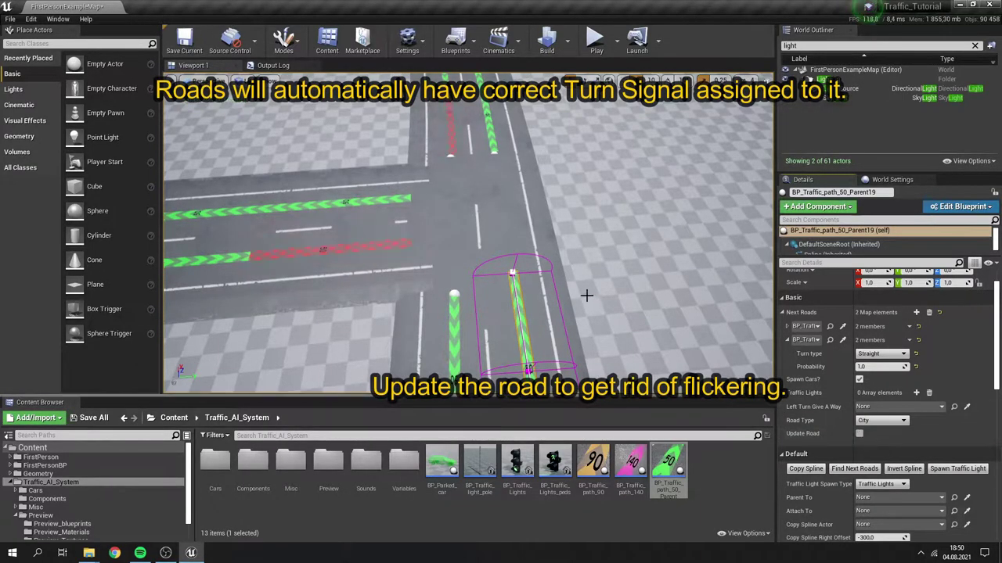
# - Set the approach path's Left Turn Give A Way to the oncoming lane's path across the intersection
pyautogui.moveTo(464, 260); pyautogui.dragTo(499, 218, button='right')
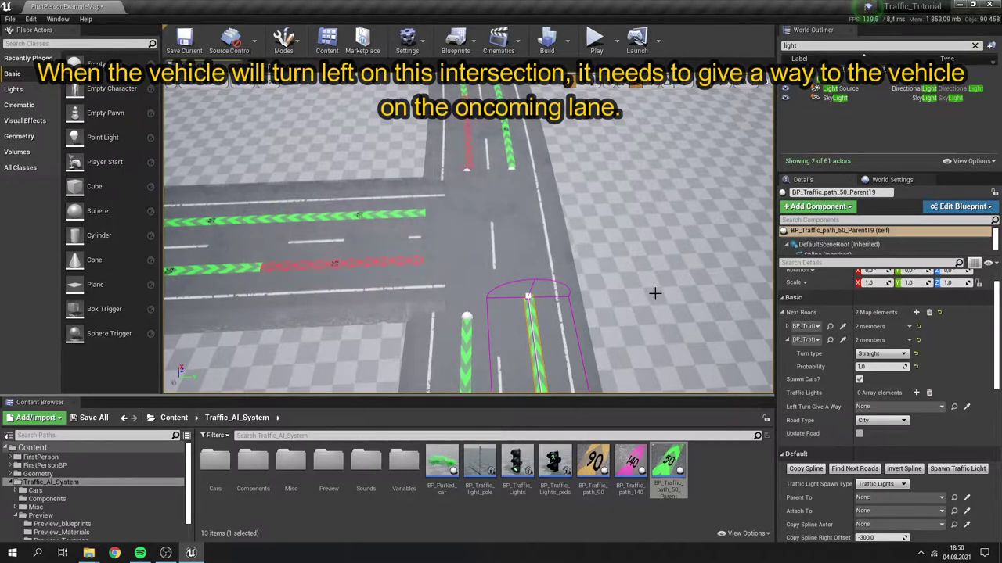
pyautogui.click(953, 407)
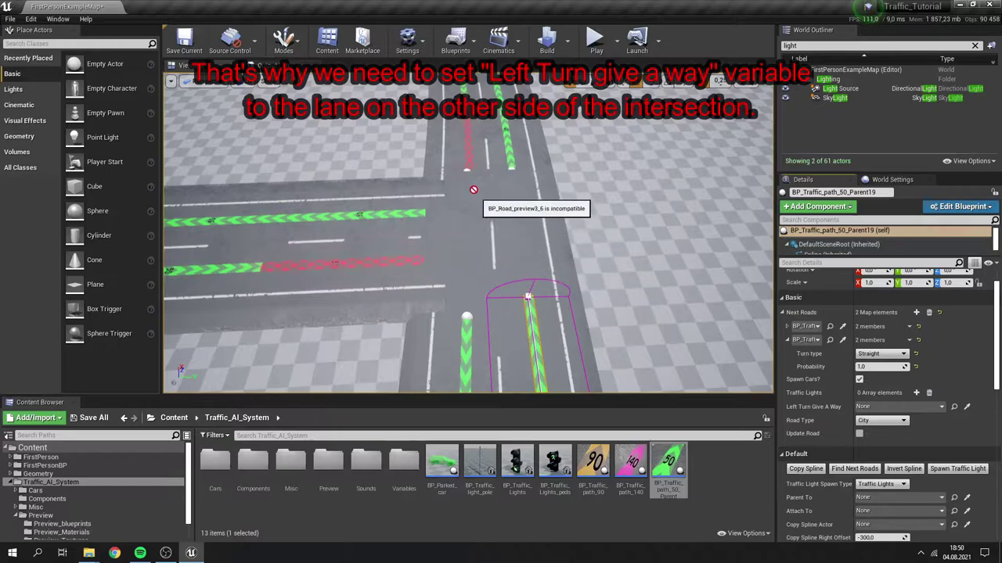
pyautogui.click(467, 153)
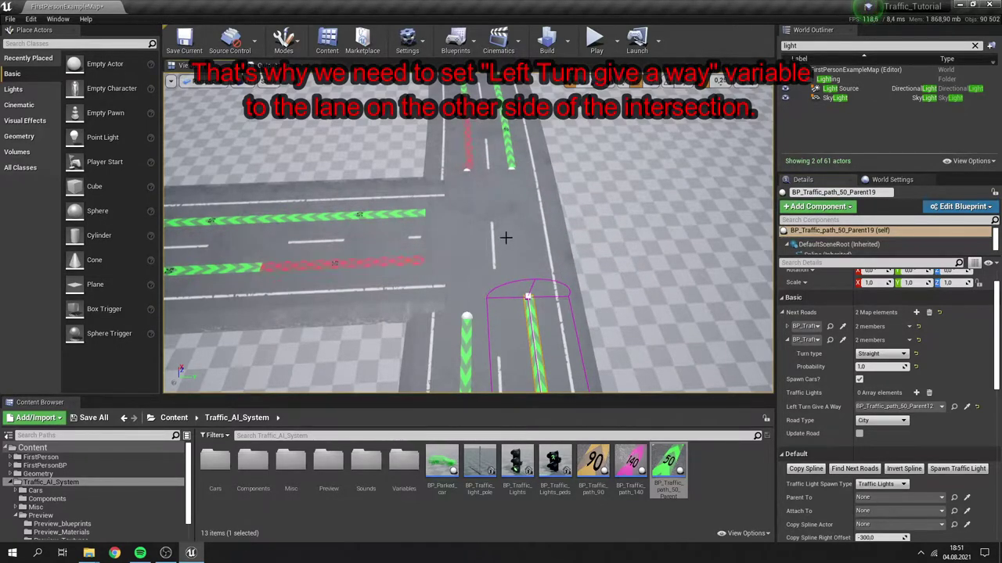
# - Find the next roads for the side road's path leading into the T-intersection and update the road
pyautogui.moveTo(501, 248); pyautogui.dragTo(626, 231, button='right')
pyautogui.moveTo(376, 255); pyautogui.dragTo(510, 250, button='right')
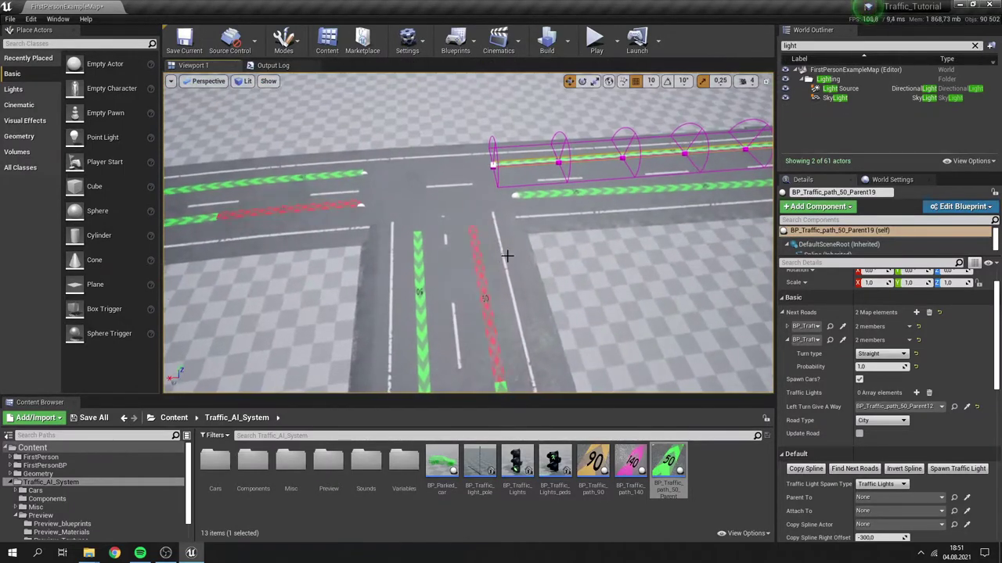
pyautogui.click(478, 286)
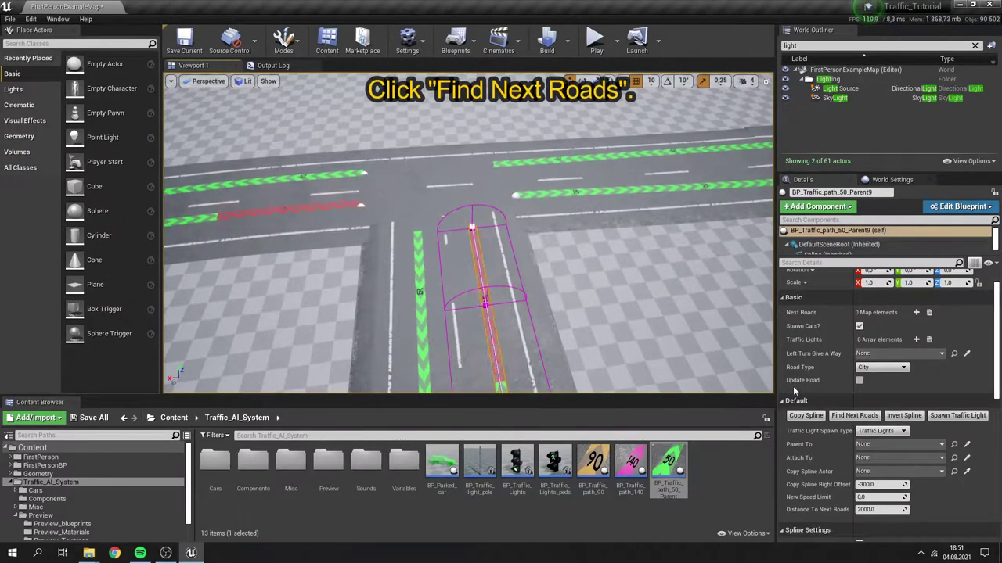
pyautogui.click(862, 417)
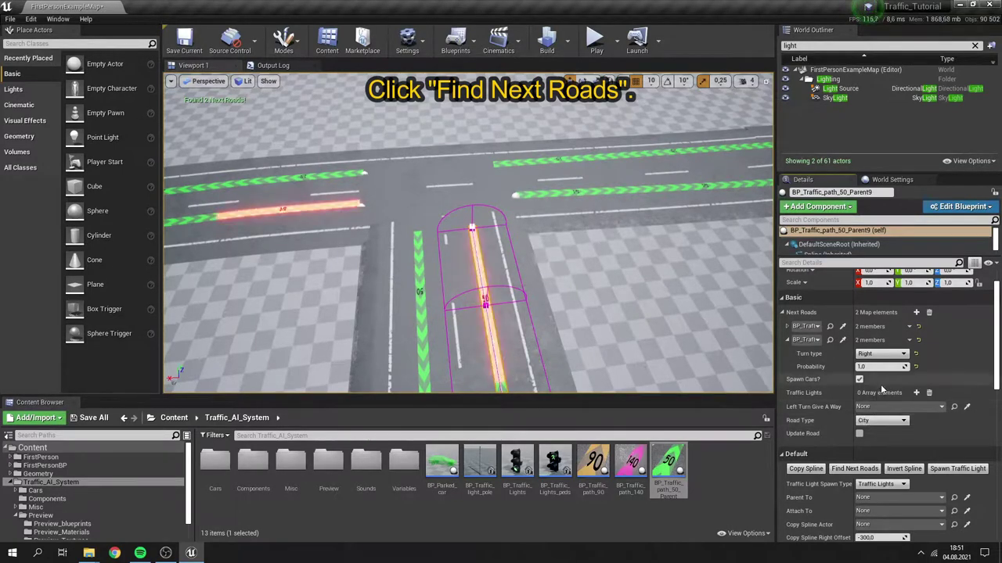
pyautogui.click(859, 434)
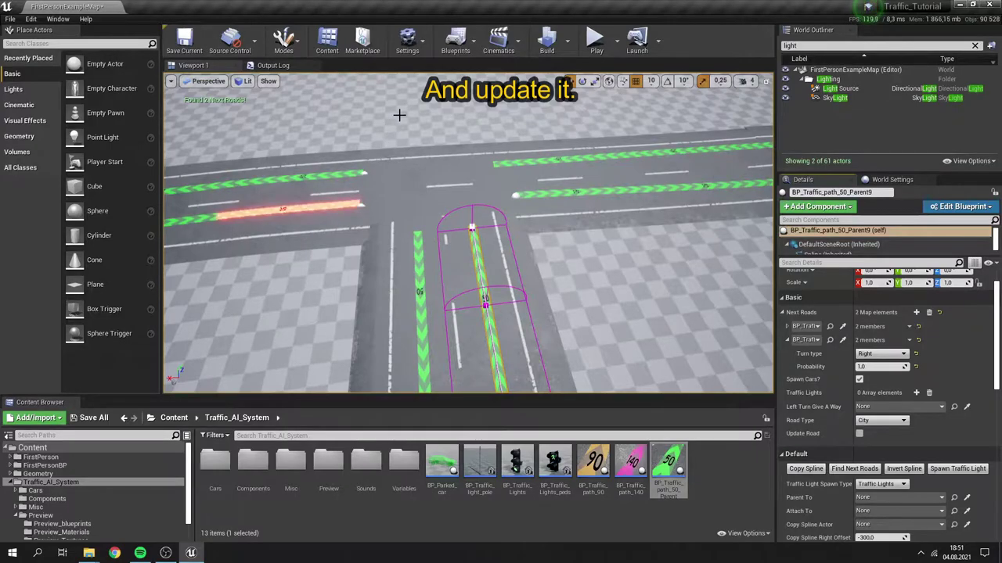
# - Find the next roads for the oncoming curved-road path at the T-intersection and expand both entries to check their turn types
pyautogui.moveTo(521, 221); pyautogui.dragTo(705, 235, button='right')
pyautogui.moveTo(548, 233); pyautogui.dragTo(477, 233, button='right')
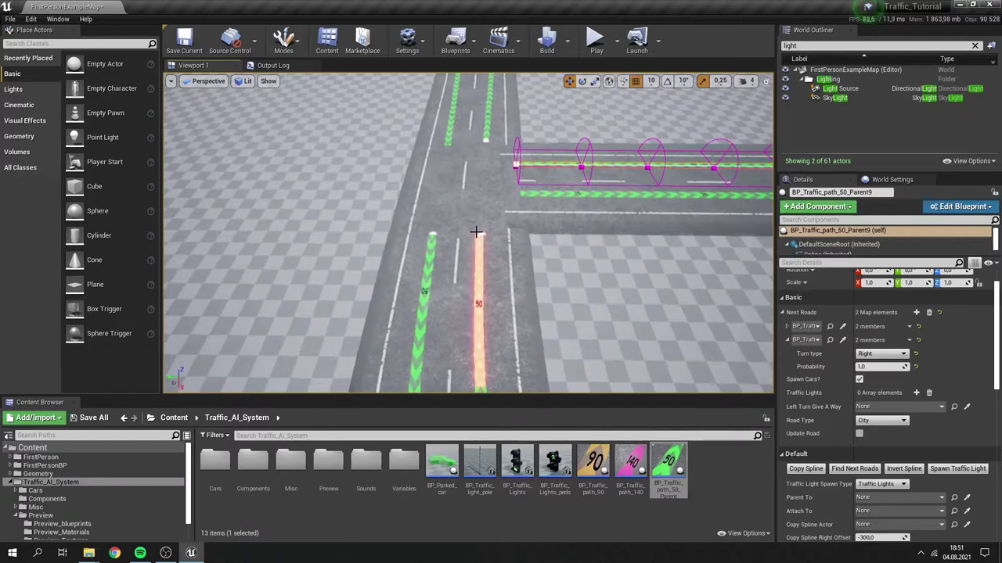
pyautogui.click(480, 247)
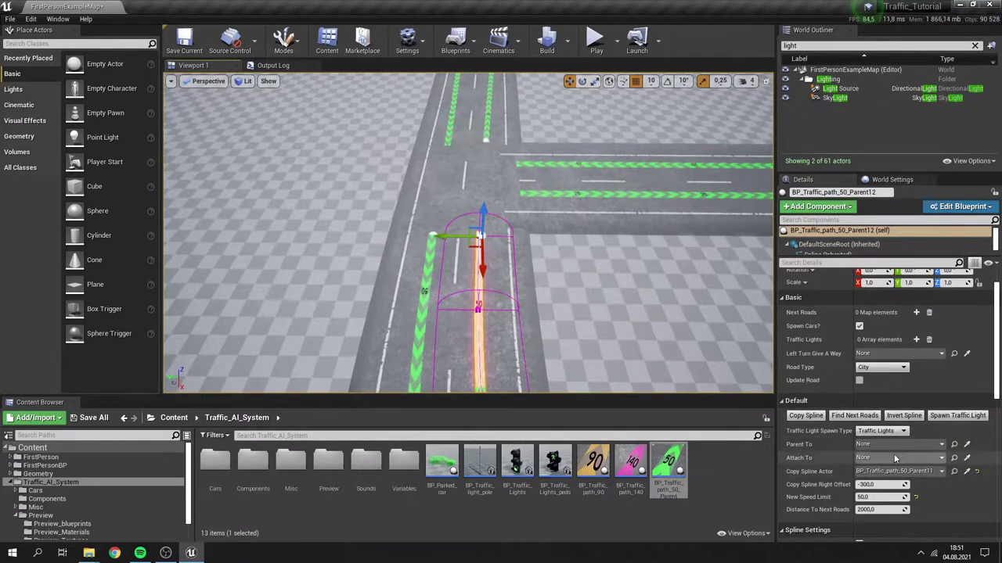
pyautogui.click(854, 415)
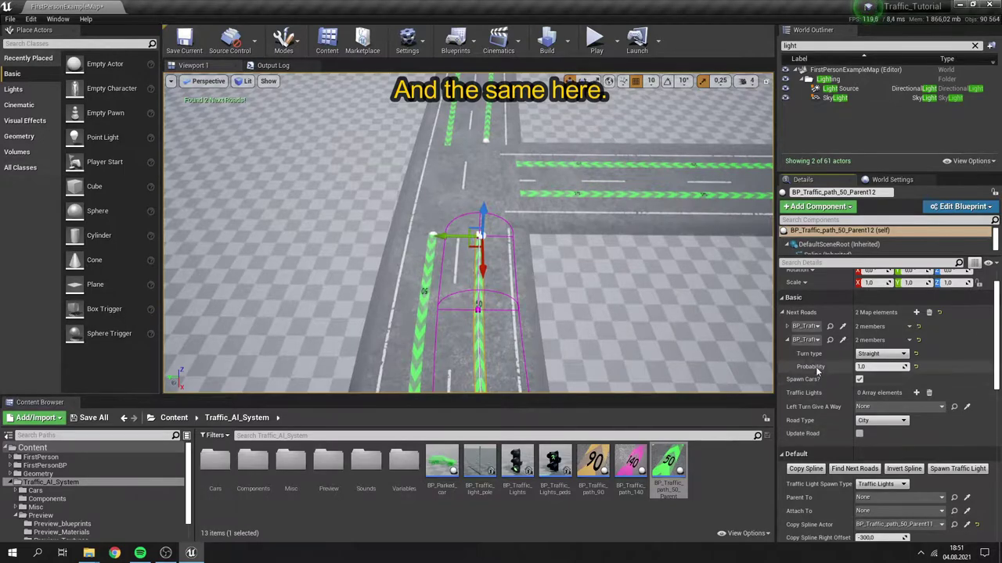
pyautogui.click(788, 327)
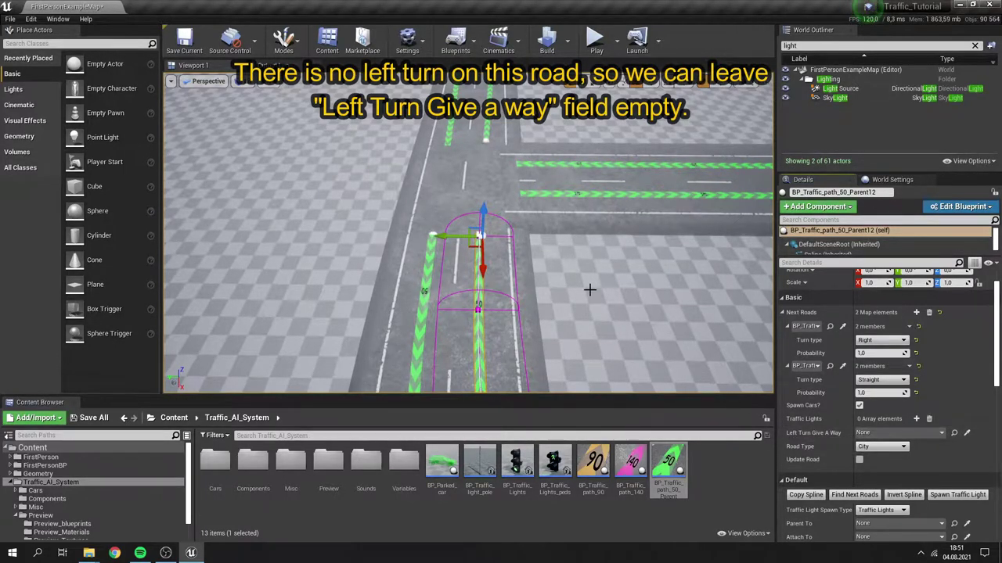
# - Find the next roads for the curved road's other lane and another approach path at its far intersection, updating the road
pyautogui.moveTo(572, 285); pyautogui.dragTo(641, 392, button='right')
pyautogui.press('w')
pyautogui.press('s')
pyautogui.click(552, 305)
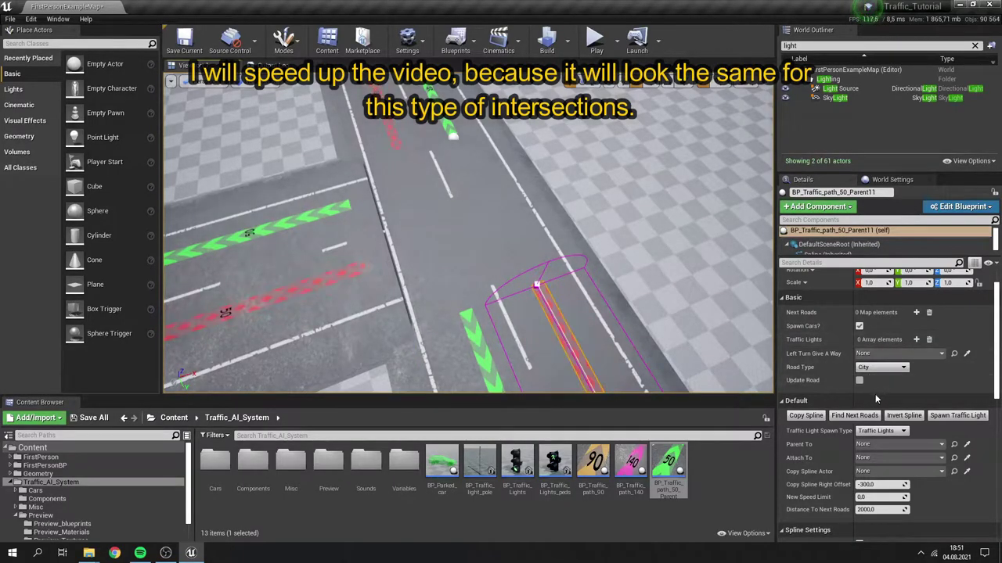
pyautogui.click(855, 416)
pyautogui.moveTo(501, 258); pyautogui.dragTo(414, 290, button='right')
pyautogui.click(414, 291)
pyautogui.click(857, 415)
pyautogui.click(859, 434)
# - Find the next roads for two more intersection approach paths, assigning the oncoming lane as Left Turn Give A Way where a left turn exists
pyautogui.moveTo(480, 268); pyautogui.dragTo(492, 313, button='right')
pyautogui.click(501, 269)
pyautogui.click(856, 416)
pyautogui.click(489, 328)
pyautogui.click(855, 416)
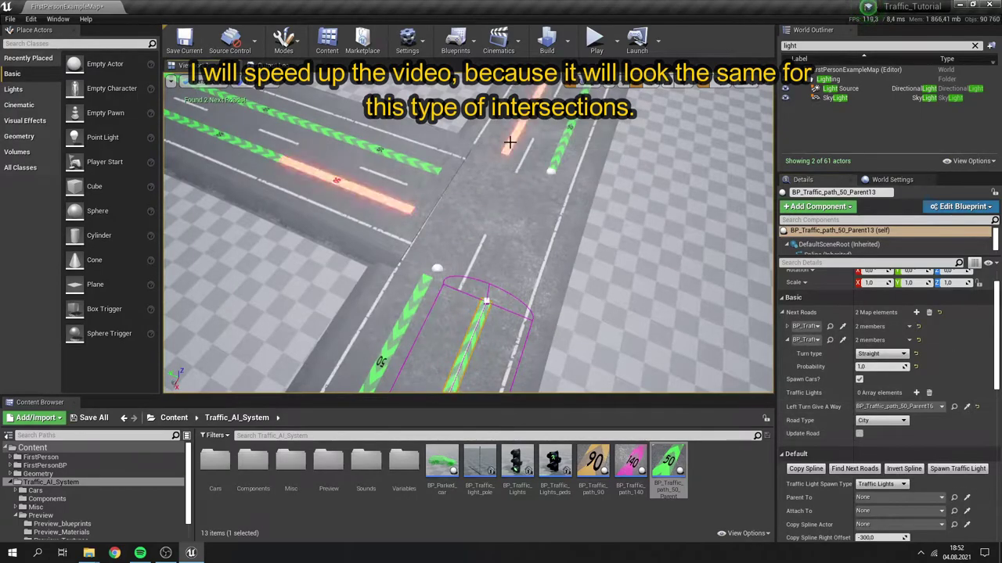
# - Find the next roads for two more approach paths at the current intersections
pyautogui.moveTo(509, 141); pyautogui.dragTo(547, 156, button='right')
pyautogui.click(496, 308)
pyautogui.click(855, 415)
pyautogui.moveTo(500, 258); pyautogui.dragTo(532, 298, button='right')
pyautogui.click(481, 258)
pyautogui.click(857, 416)
# - Find the next roads for two approach paths at the four-way intersection
pyautogui.click(535, 302)
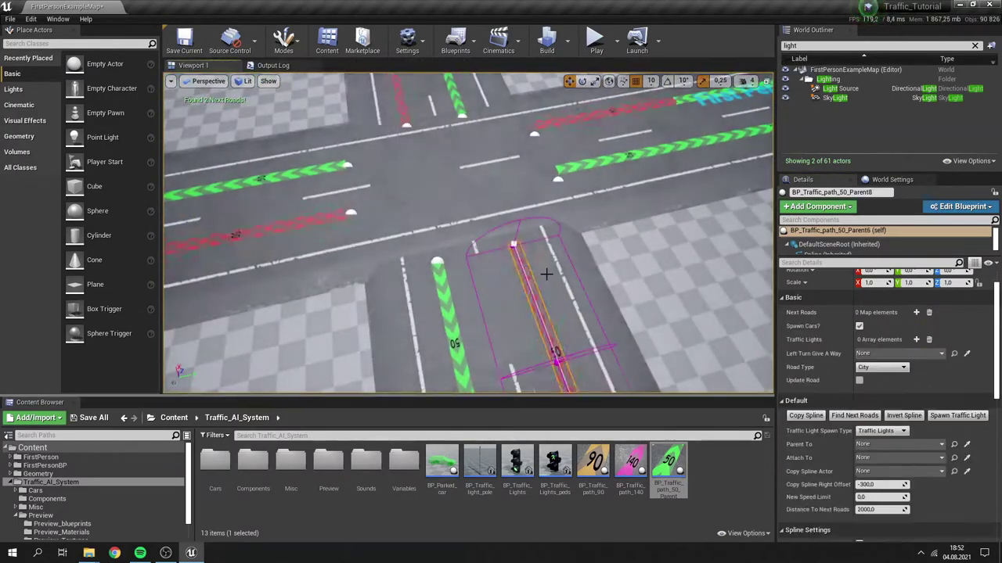
pyautogui.click(854, 416)
pyautogui.click(503, 318)
pyautogui.moveTo(501, 258); pyautogui.dragTo(496, 310, button='right')
pyautogui.click(854, 415)
# - Find the next roads for the last two four-way approach paths, assigning the oncoming lane as Left Turn Give A Way on the final one
pyautogui.click(496, 311)
pyautogui.click(854, 415)
pyautogui.moveTo(501, 259); pyautogui.dragTo(595, 258, button='right')
pyautogui.click(498, 289)
pyautogui.click(855, 416)
pyautogui.click(967, 421)
pyautogui.click(436, 133)
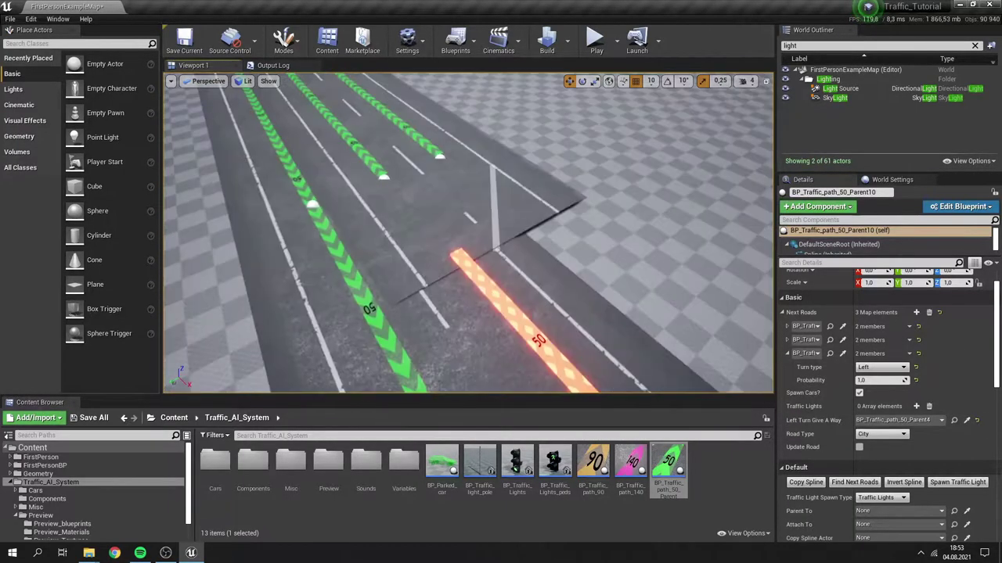
# - Find the next roads for the single-lane path where the road widens into two lanes, and expand both entries
pyautogui.click(479, 271)
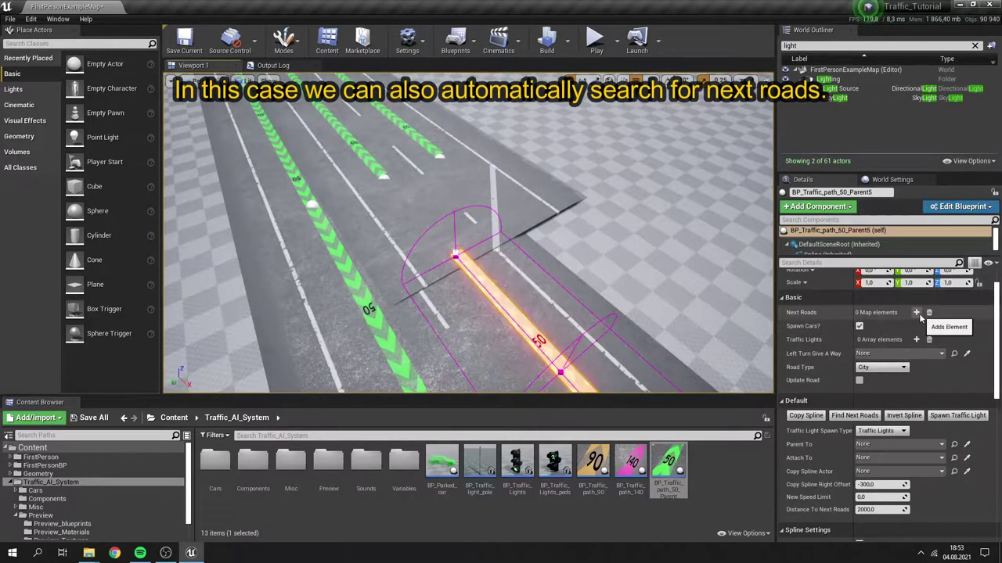
pyautogui.click(857, 416)
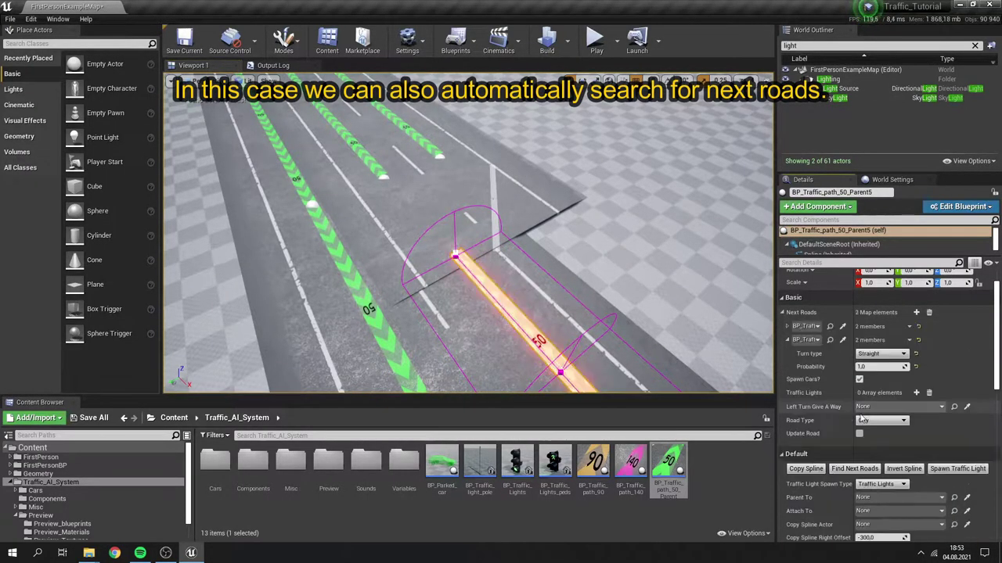
pyautogui.click(789, 327)
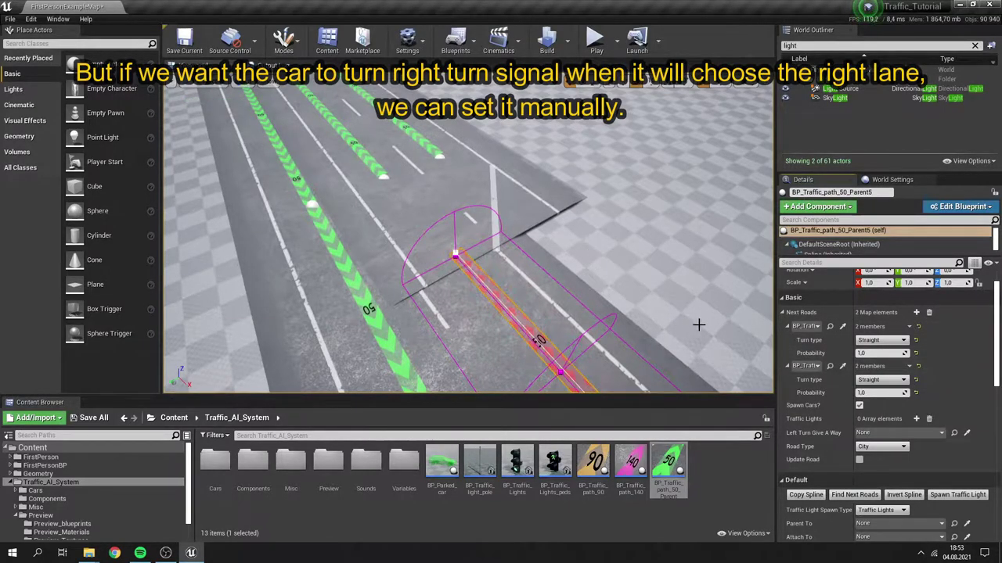
# - Identify the widening path's next-road entry for the right lane and set its turn type to Right
pyautogui.click(830, 365)
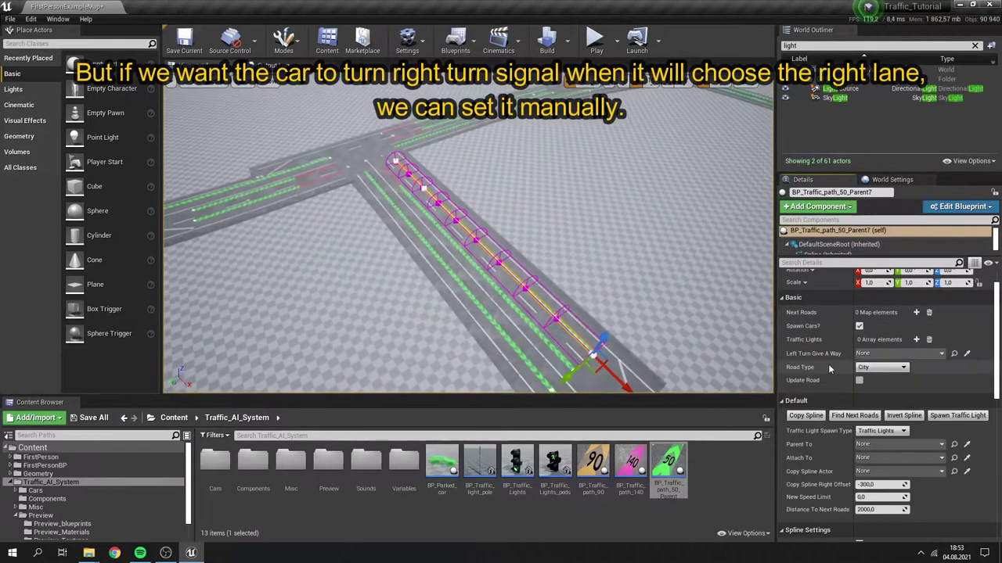
pyautogui.moveTo(636, 297); pyautogui.dragTo(583, 283, button='right')
pyautogui.click(509, 274)
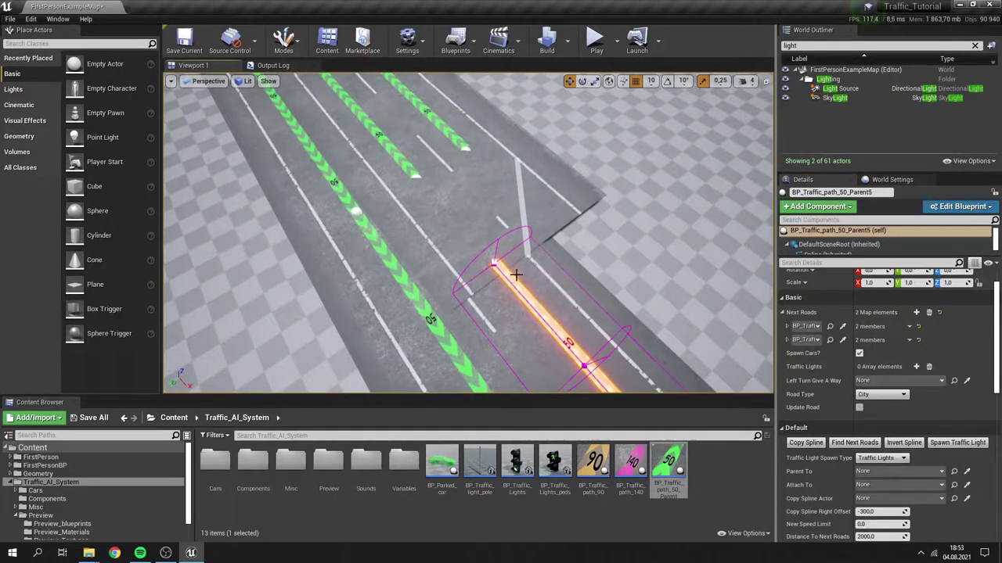
pyautogui.click(788, 339)
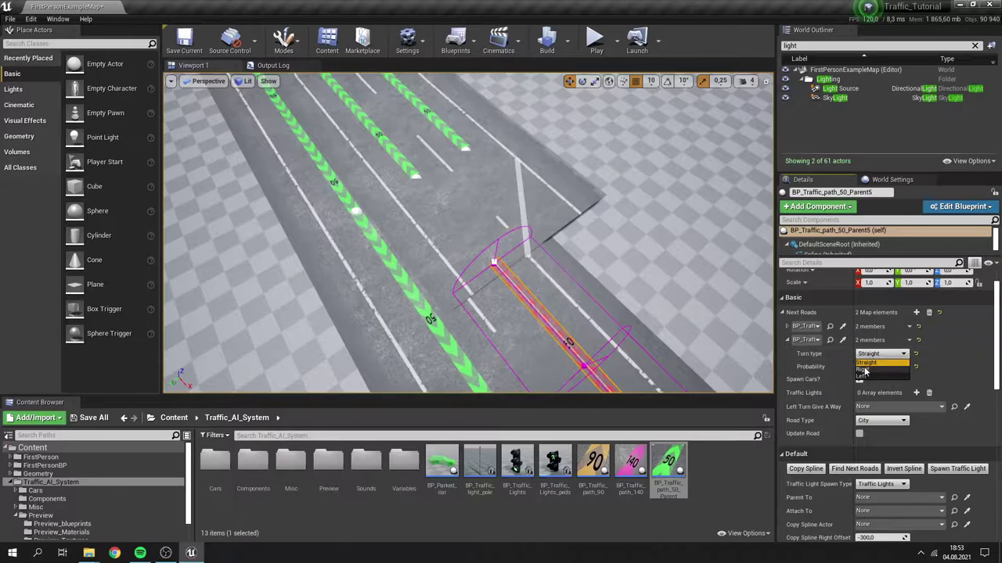
pyautogui.click(864, 369)
# - Add the outgoing lane on the right as next road for the side road's right-turn lane, with turn type Right
pyautogui.moveTo(666, 277); pyautogui.dragTo(478, 270, button='right')
pyautogui.moveTo(583, 268); pyautogui.dragTo(511, 259, button='right')
pyautogui.click(487, 270)
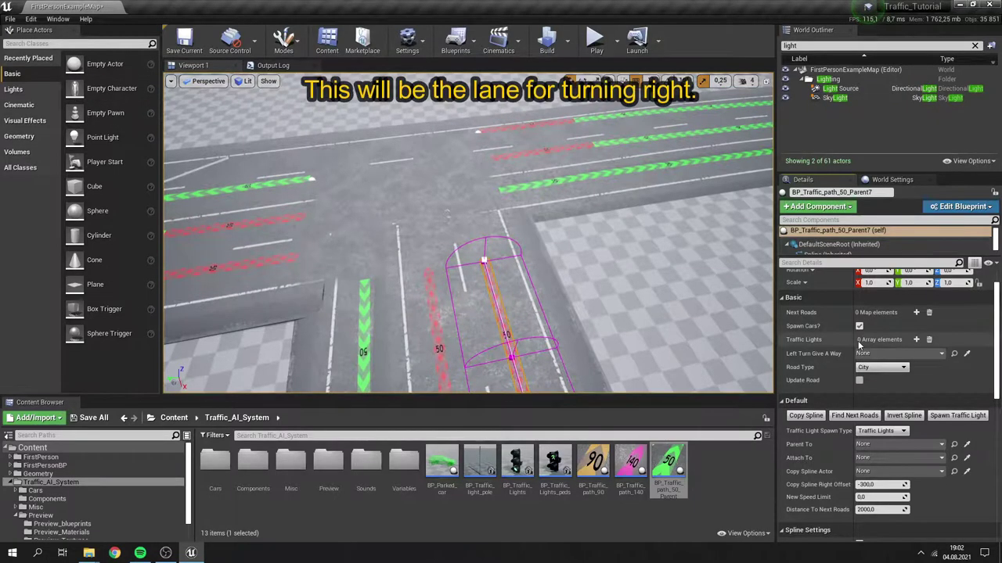
pyautogui.click(916, 312)
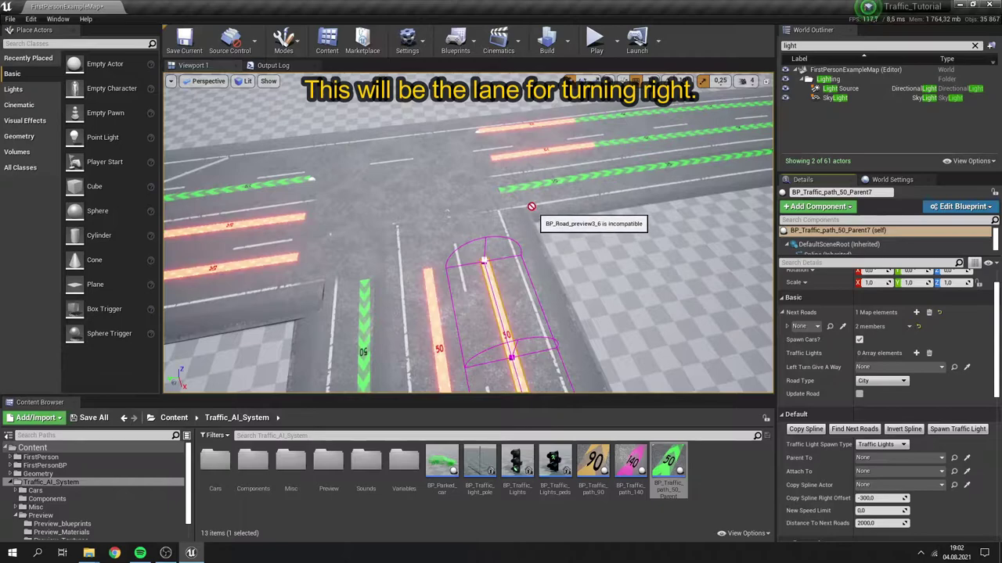
pyautogui.click(538, 183)
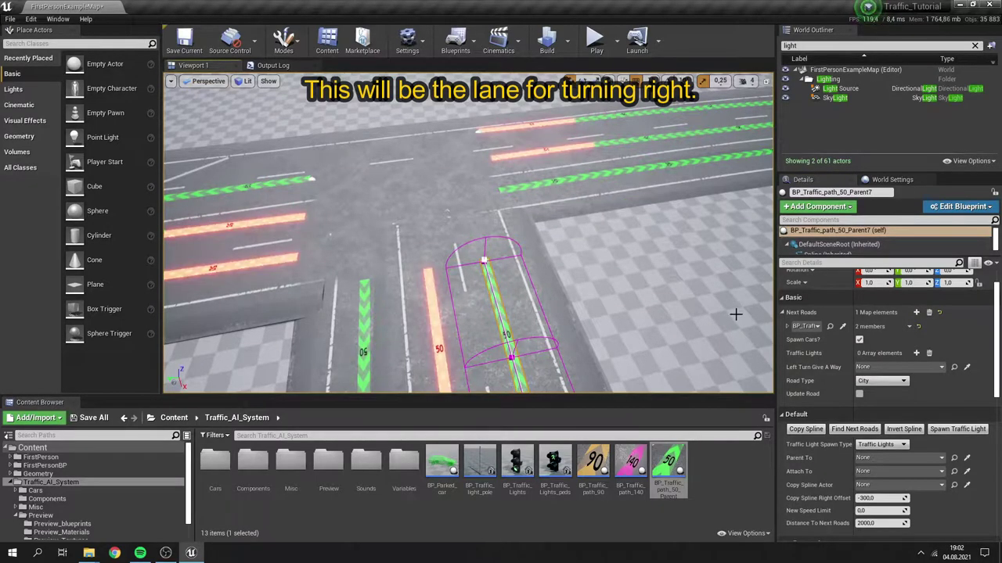
pyautogui.click(787, 326)
pyautogui.click(861, 341)
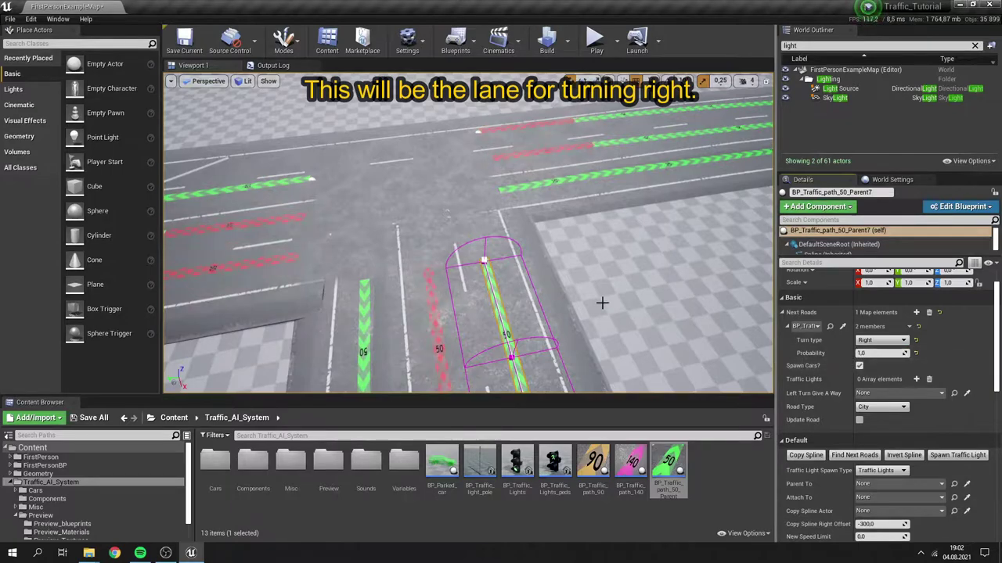
# - Add the far outgoing lane on the left as next road for the side road's left-turn lane, with turn type Left
pyautogui.click(429, 288)
pyautogui.moveTo(563, 271); pyautogui.dragTo(517, 282, button='right')
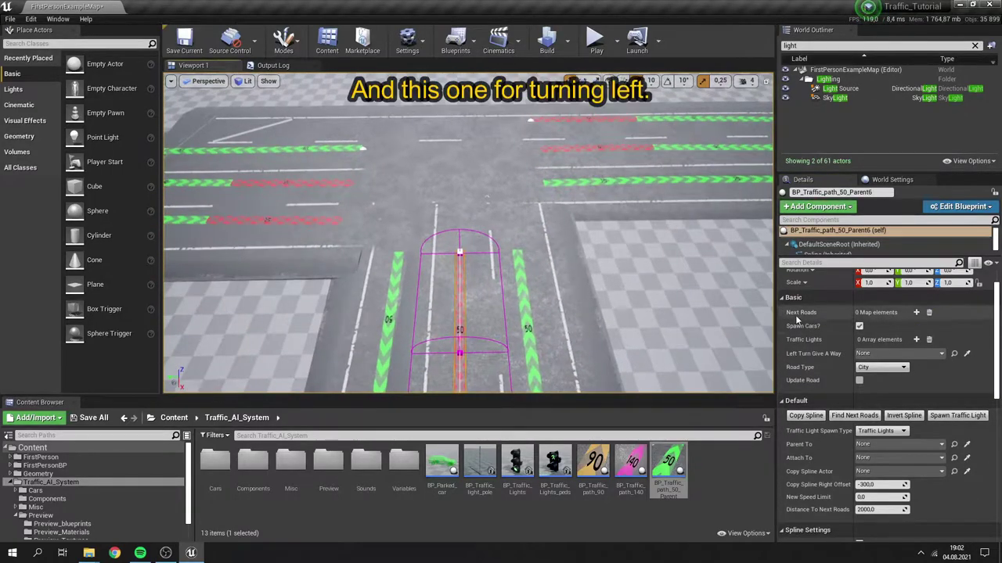
pyautogui.click(916, 313)
pyautogui.click(843, 327)
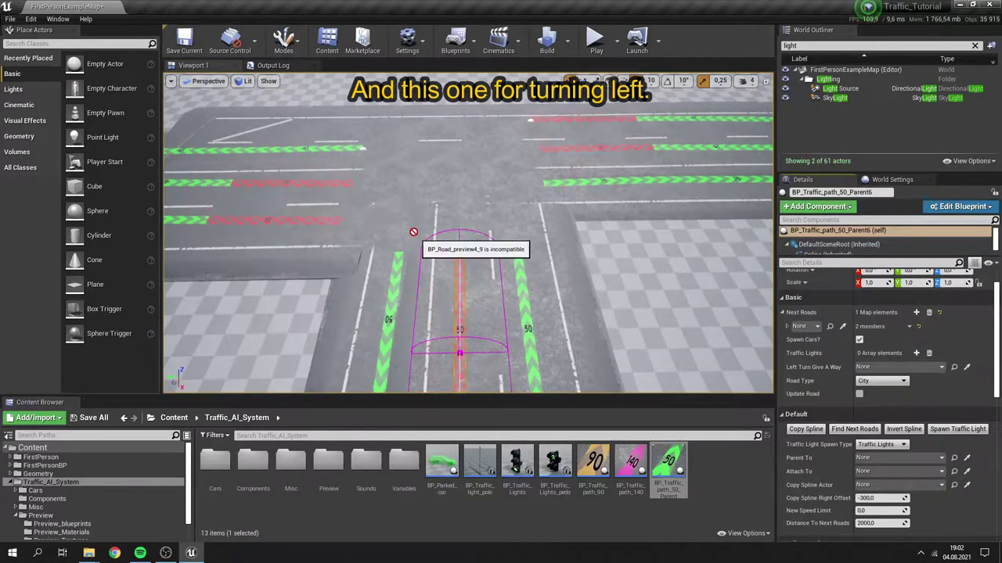
pyautogui.click(361, 149)
pyautogui.click(788, 327)
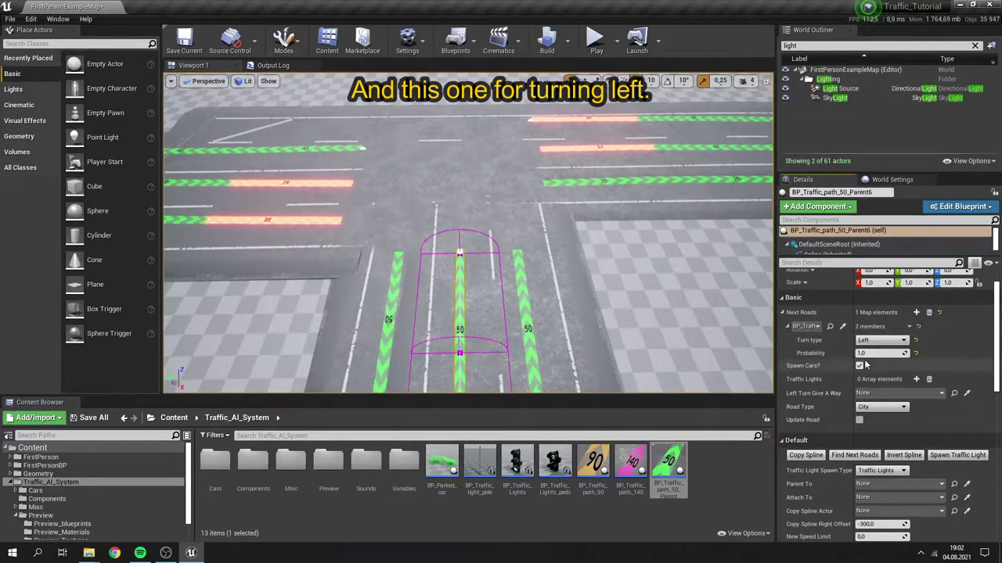
# - Extend the left-turn lane's path through the intersection up to the start of its next road
pyautogui.click(459, 253)
pyautogui.moveTo(460, 253); pyautogui.dragTo(533, 267, button='right')
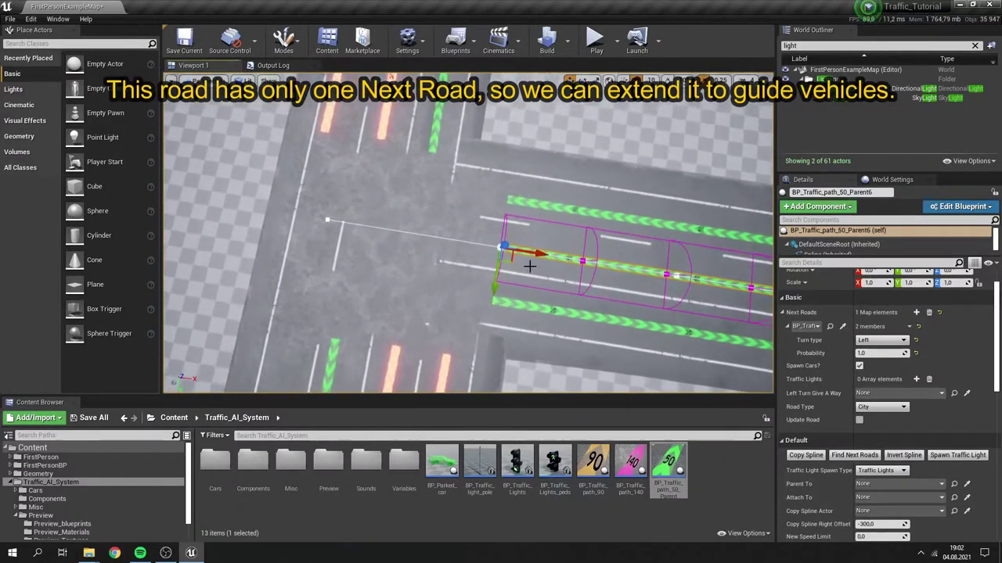
pyautogui.moveTo(531, 255); pyautogui.dragTo(347, 325)
pyautogui.moveTo(389, 238); pyautogui.dragTo(290, 238, button='right')
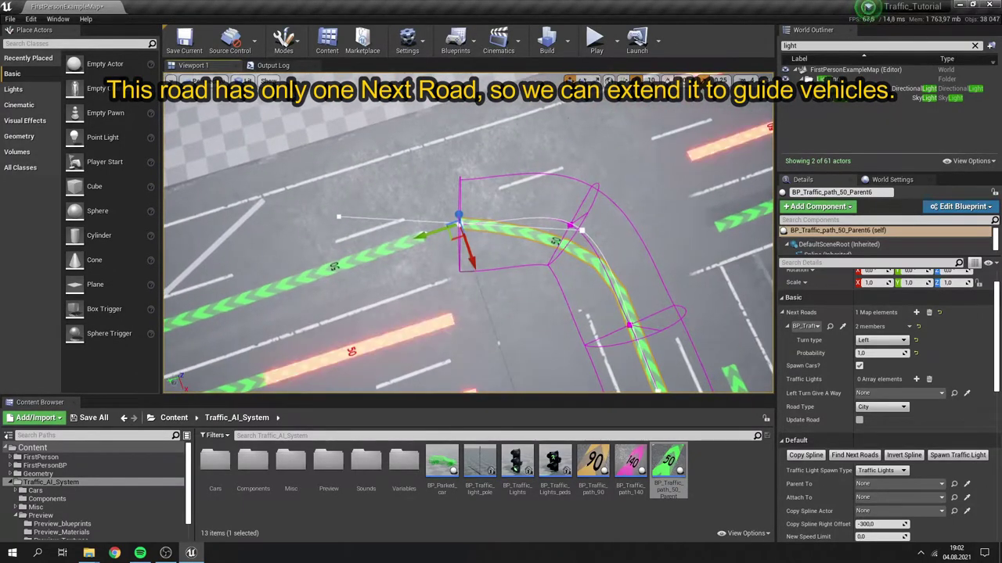
# - Rotate and move the extended path's end point to align with the next road, and fine-tune the curve's middle point
pyautogui.click(582, 81)
pyautogui.moveTo(500, 266); pyautogui.dragTo(523, 241)
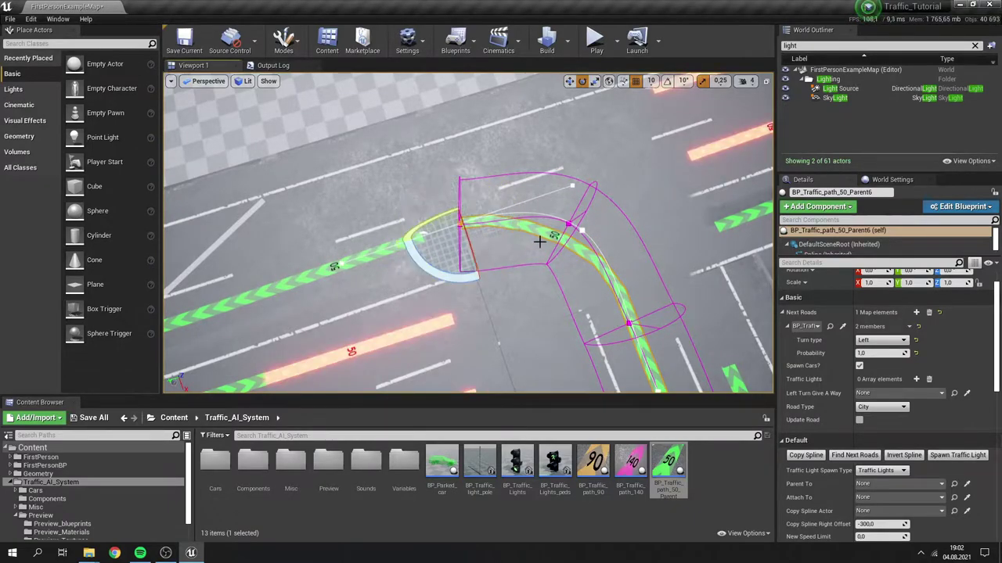
pyautogui.click(570, 81)
pyautogui.moveTo(460, 243); pyautogui.dragTo(443, 246)
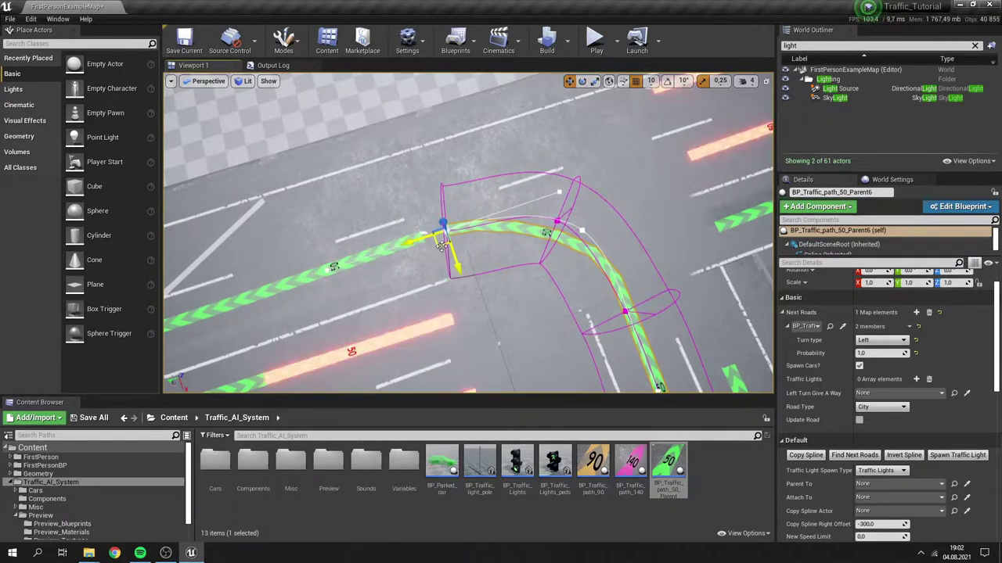
pyautogui.click(582, 230)
pyautogui.moveTo(571, 251); pyautogui.dragTo(570, 249)
# - Add the side road's outgoing lane as next road for the main road's right-turn lane path
pyautogui.moveTo(608, 232); pyautogui.dragTo(741, 233, button='right')
pyautogui.click(485, 225)
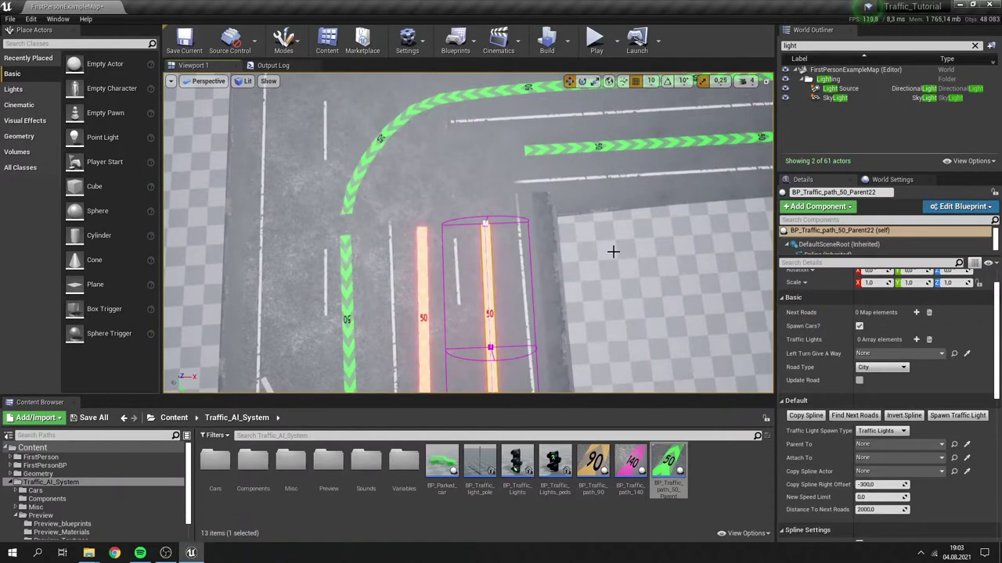
pyautogui.click(917, 312)
pyautogui.click(787, 326)
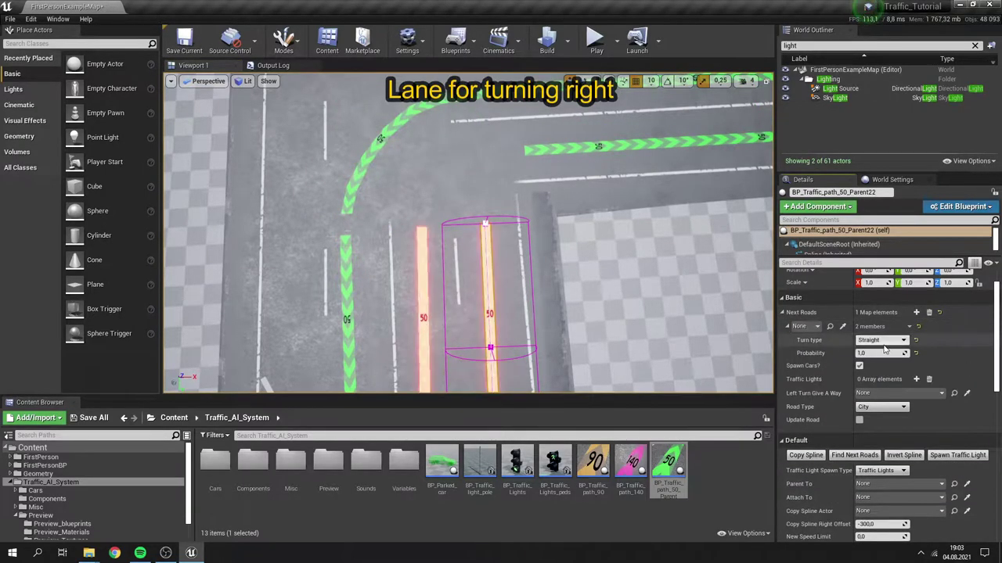
pyautogui.click(842, 325)
pyautogui.click(566, 148)
# - Add the main-road lane directly across the intersection as next road for the straight-ahead lane beside the right-turn lane
pyautogui.click(423, 242)
pyautogui.moveTo(577, 270)
pyautogui.mouseDown(button='right')
pyautogui.moveTo(575, 202)
pyautogui.moveTo(576, 274)
pyautogui.moveTo(590, 271)
pyautogui.mouseUp(button='right')
pyautogui.press('s')
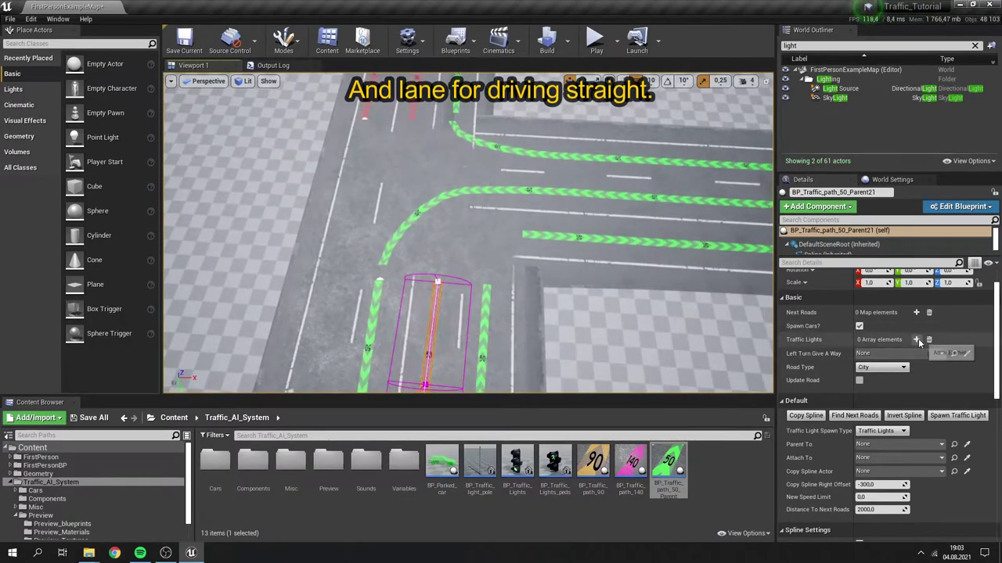
pyautogui.click(916, 312)
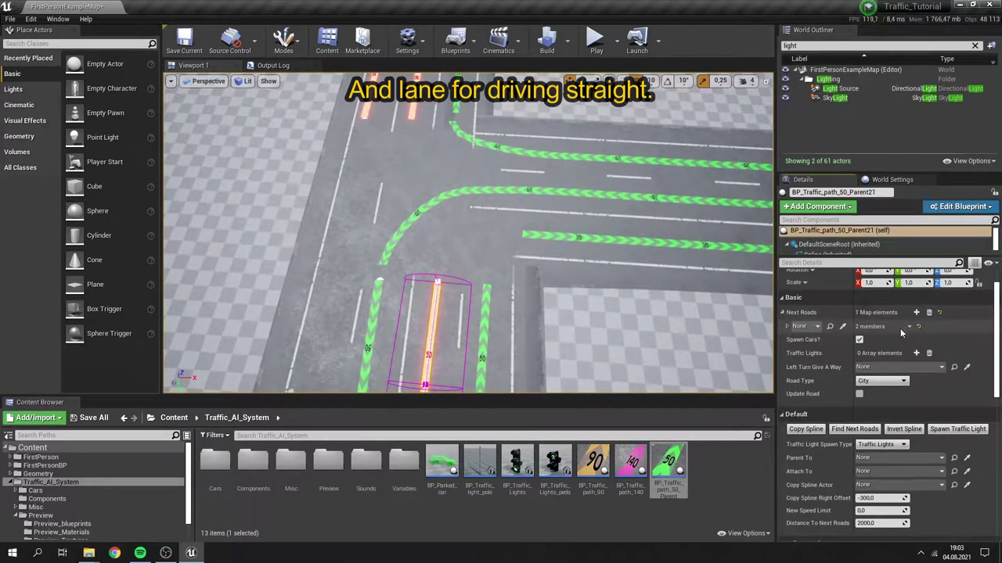
pyautogui.click(829, 327)
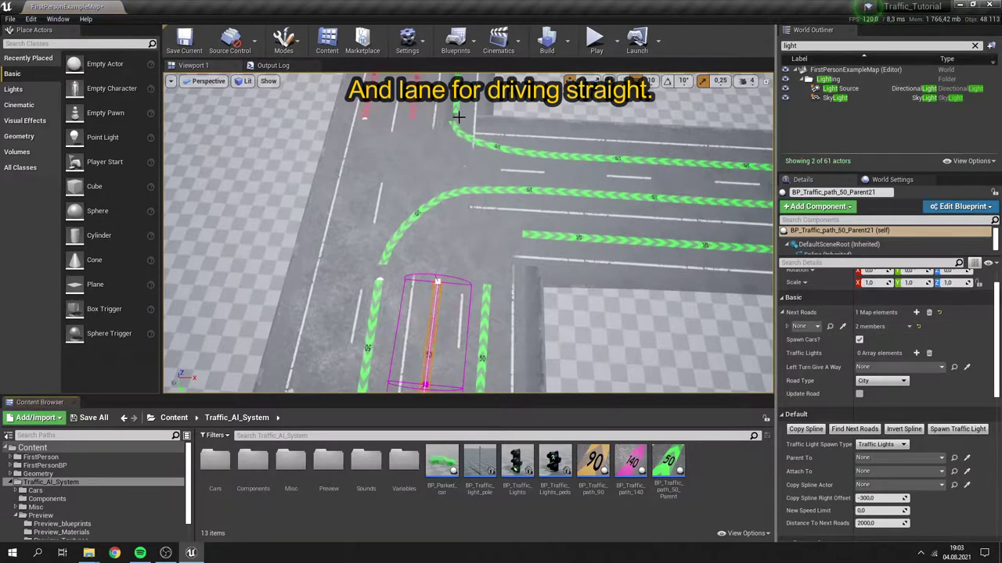
pyautogui.click(842, 327)
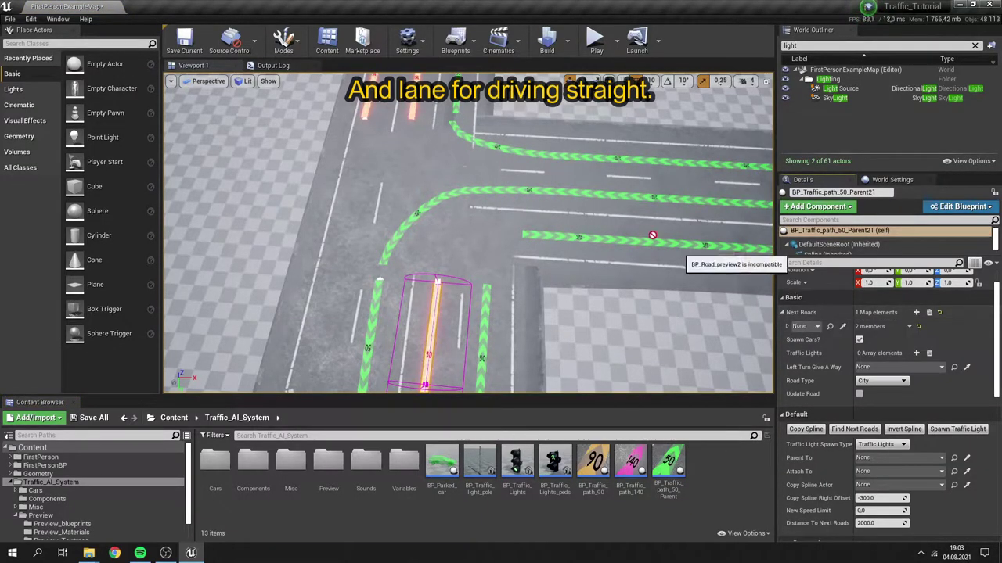
pyautogui.click(456, 105)
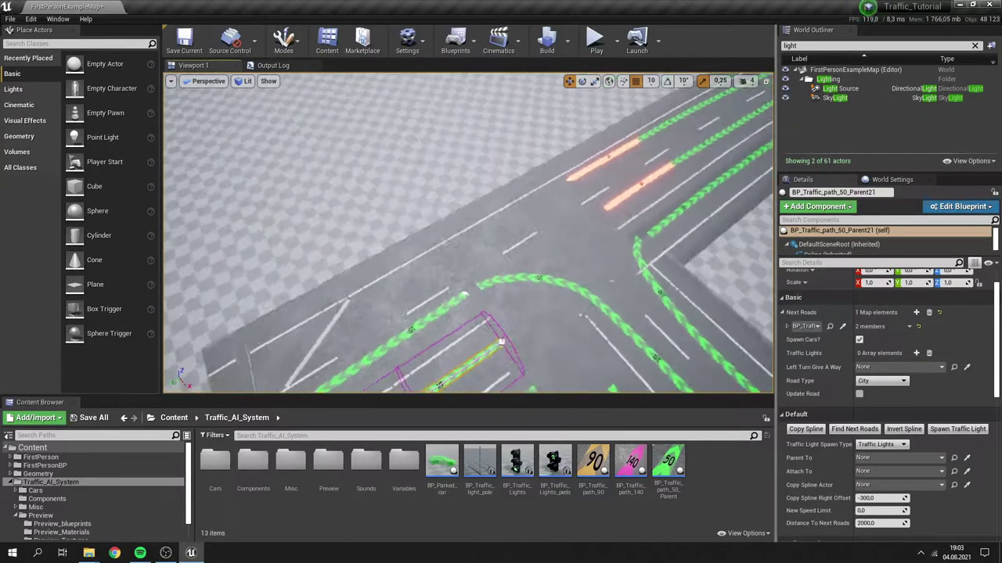
# - Add the side road's outgoing lane as next road for the opposite approach's left-turn lane, with turn type Left
pyautogui.moveTo(468, 232); pyautogui.dragTo(301, 250, button='right')
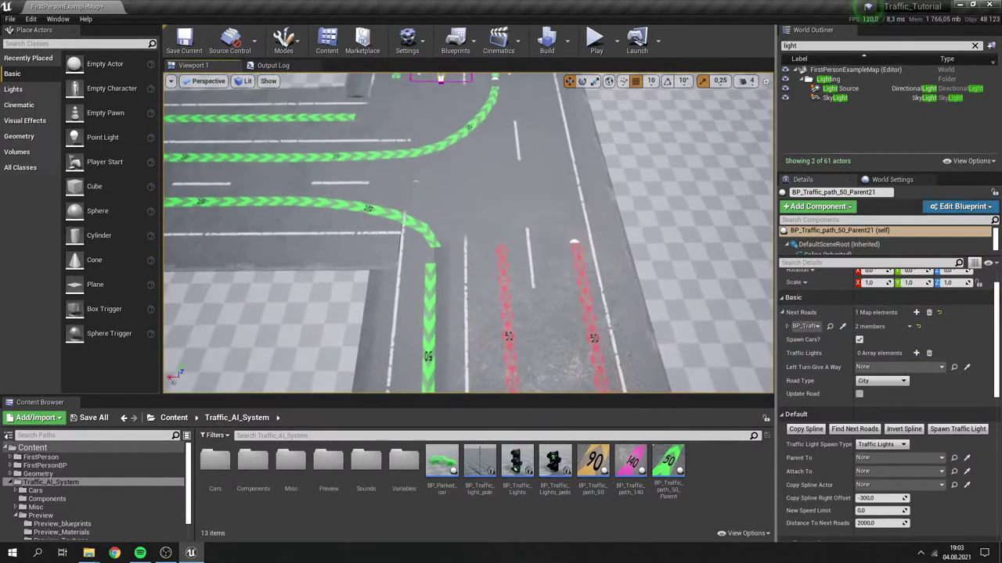
pyautogui.click(505, 253)
pyautogui.click(916, 312)
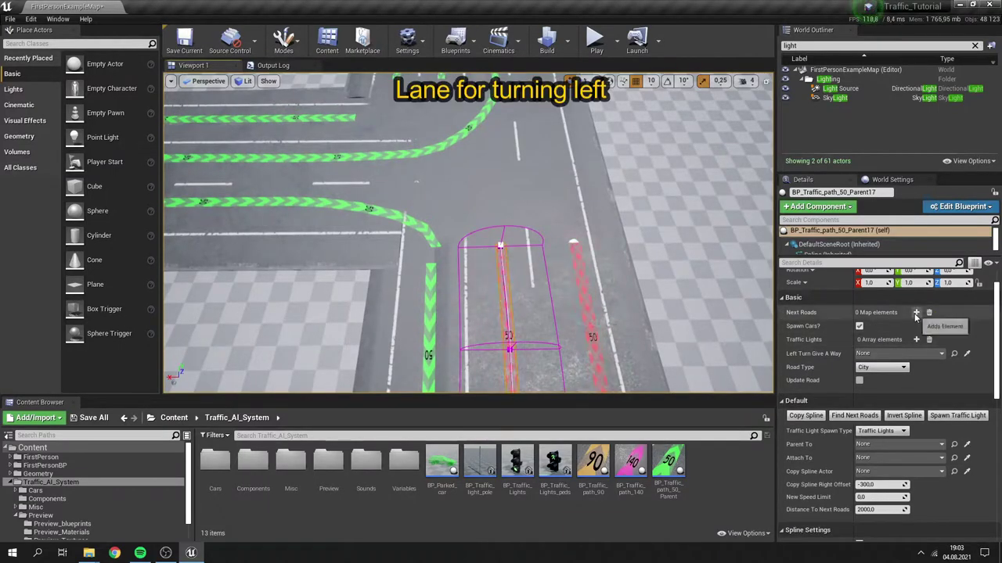
pyautogui.click(842, 325)
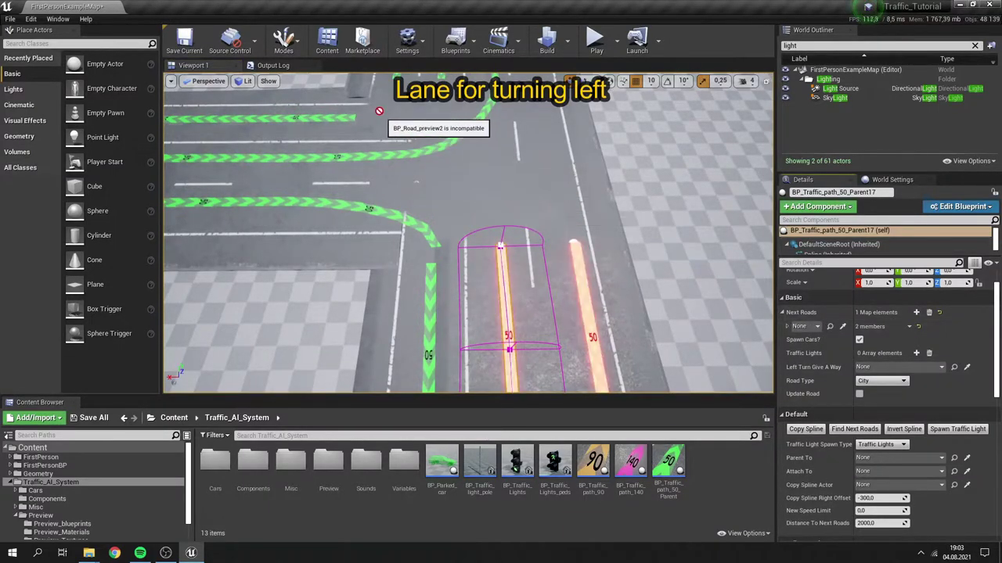
pyautogui.click(351, 118)
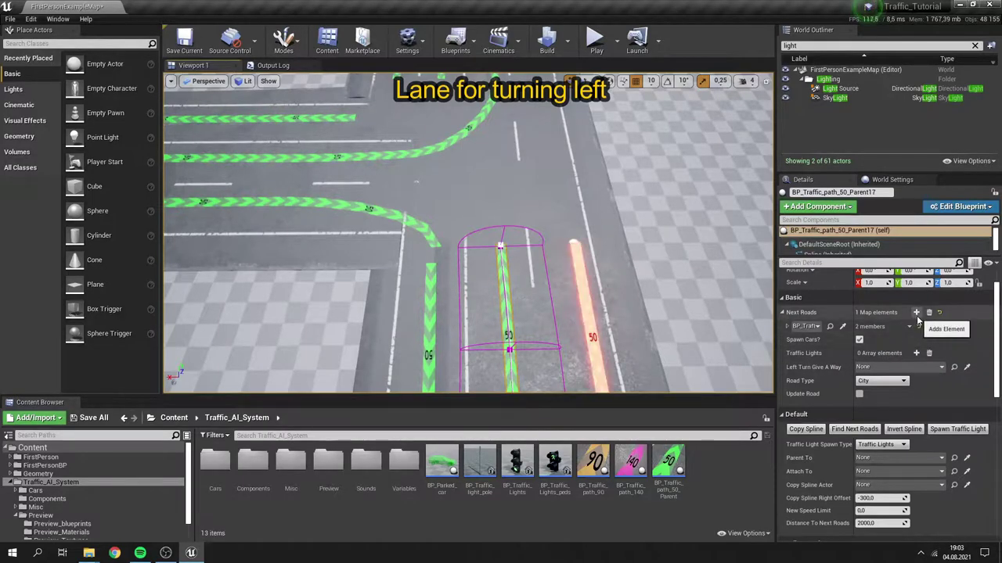
pyautogui.click(787, 327)
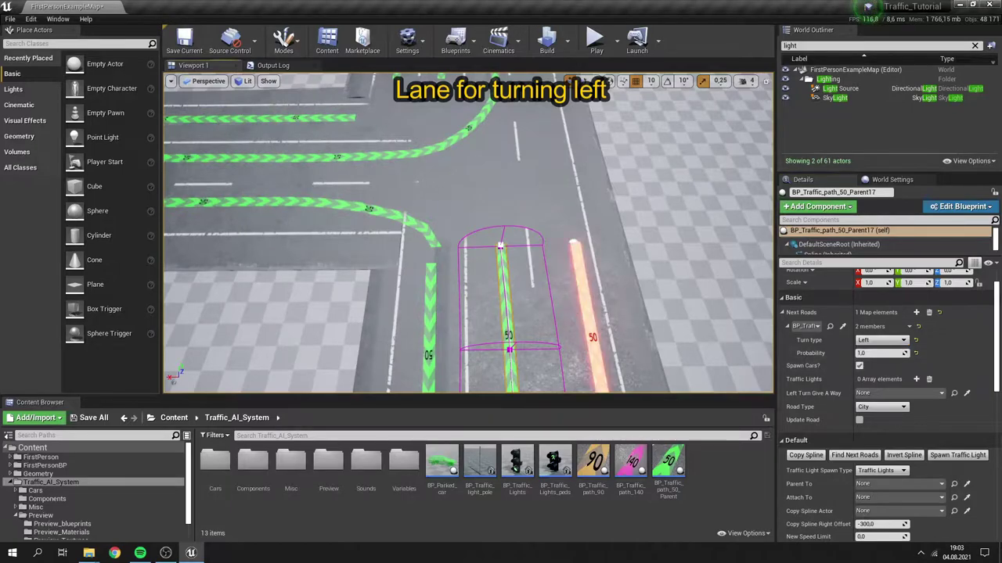
# - Extend the opposite approach's left-turn path in a curve through the intersection to the side road's outgoing lane
pyautogui.moveTo(468, 235); pyautogui.dragTo(468, 172, button='right')
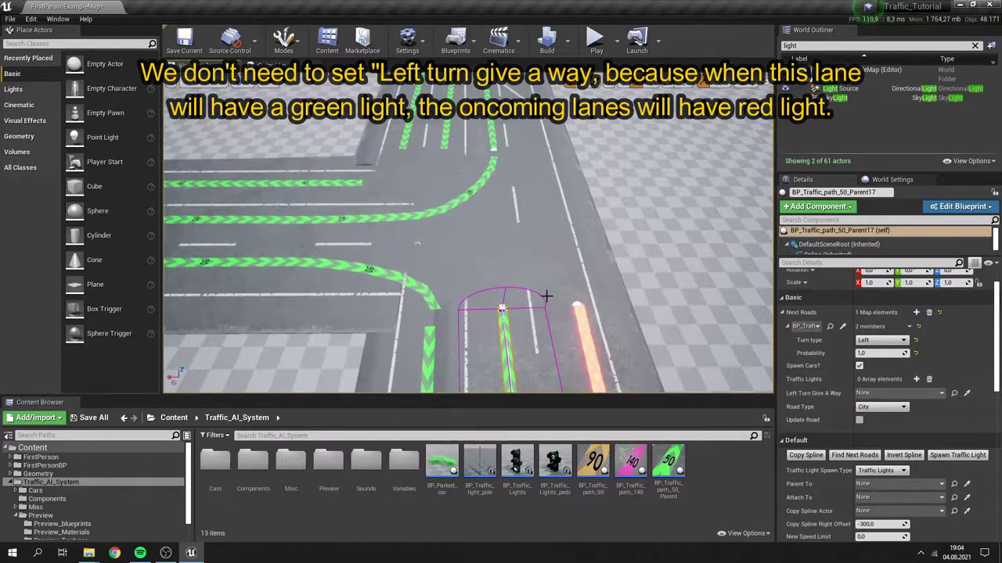
pyautogui.moveTo(501, 285); pyautogui.dragTo(494, 210)
pyautogui.moveTo(537, 240)
pyautogui.mouseDown(button='right')
pyautogui.moveTo(537, 180)
pyautogui.moveTo(536, 298)
pyautogui.moveTo(525, 237)
pyautogui.mouseUp(button='right')
pyautogui.moveTo(518, 260); pyautogui.dragTo(358, 183)
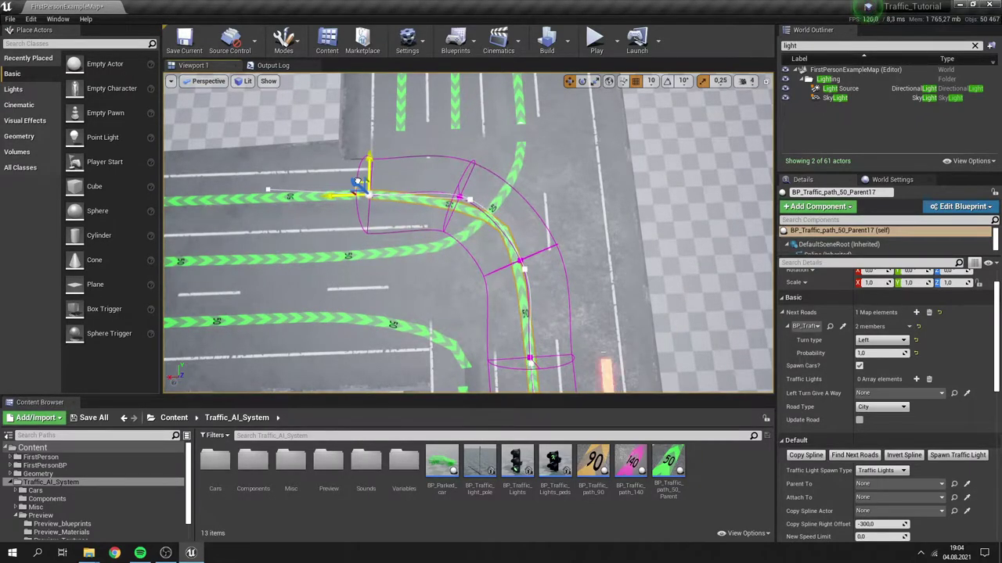
# - Add the lane directly across the intersection as next road for the opposite approach's straight-ahead lane
pyautogui.moveTo(588, 270); pyautogui.dragTo(619, 286, button='right')
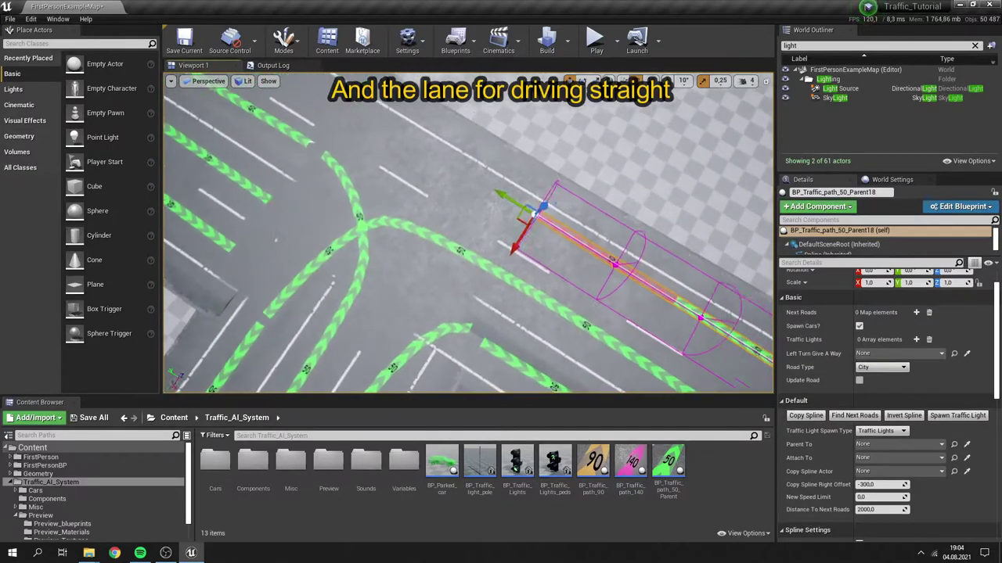
pyautogui.moveTo(619, 286); pyautogui.dragTo(544, 255, button='right')
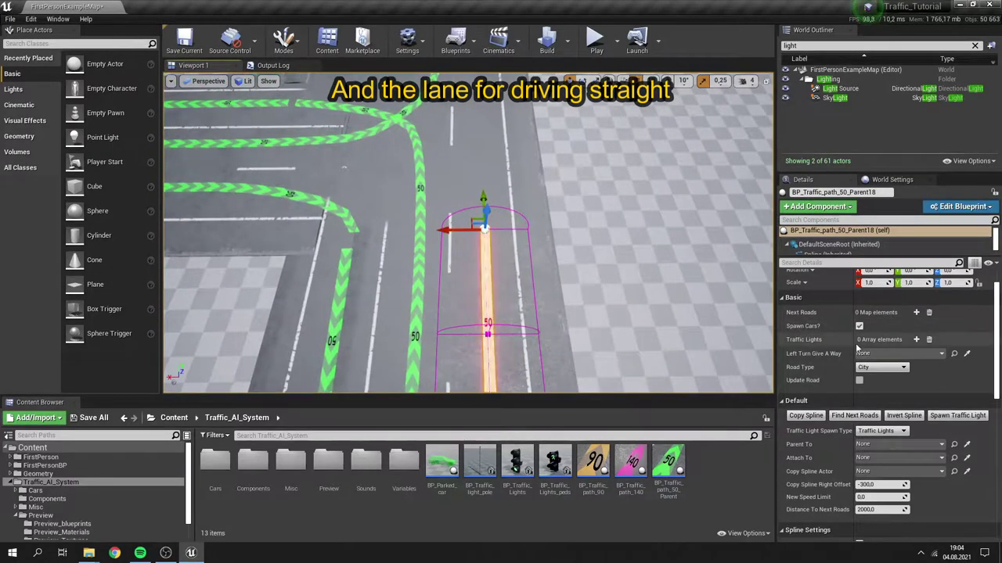
pyautogui.moveTo(534, 272)
pyautogui.mouseDown(button='right')
pyautogui.moveTo(665, 282)
pyautogui.moveTo(688, 270)
pyautogui.moveTo(540, 274)
pyautogui.moveTo(535, 258)
pyautogui.moveTo(544, 274)
pyautogui.mouseUp(button='right')
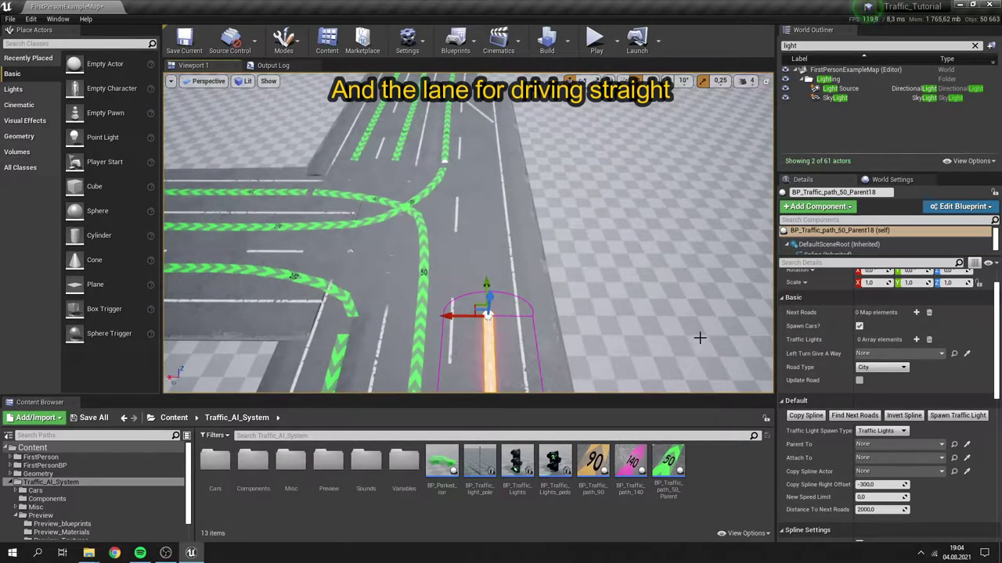
pyautogui.click(916, 312)
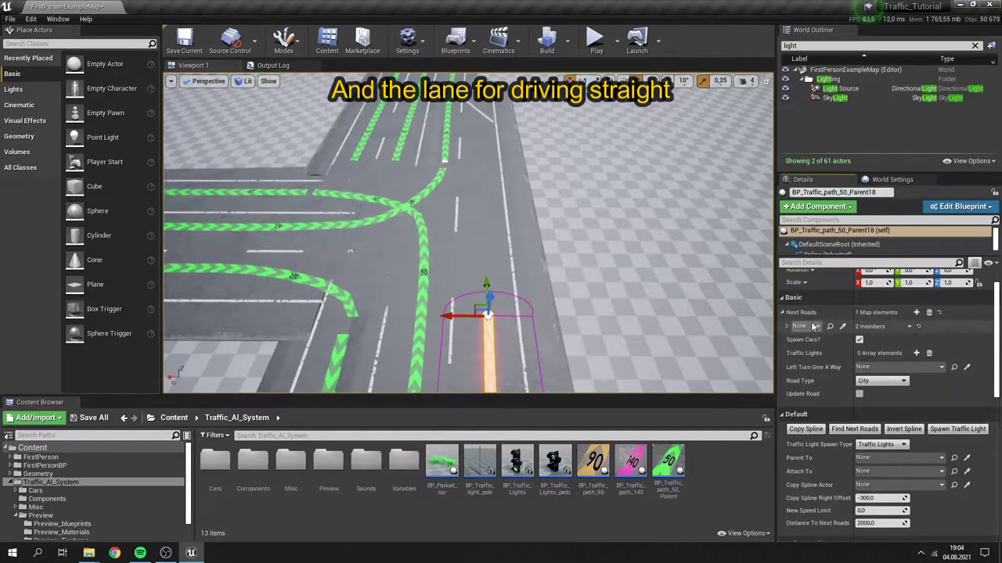
pyautogui.click(843, 327)
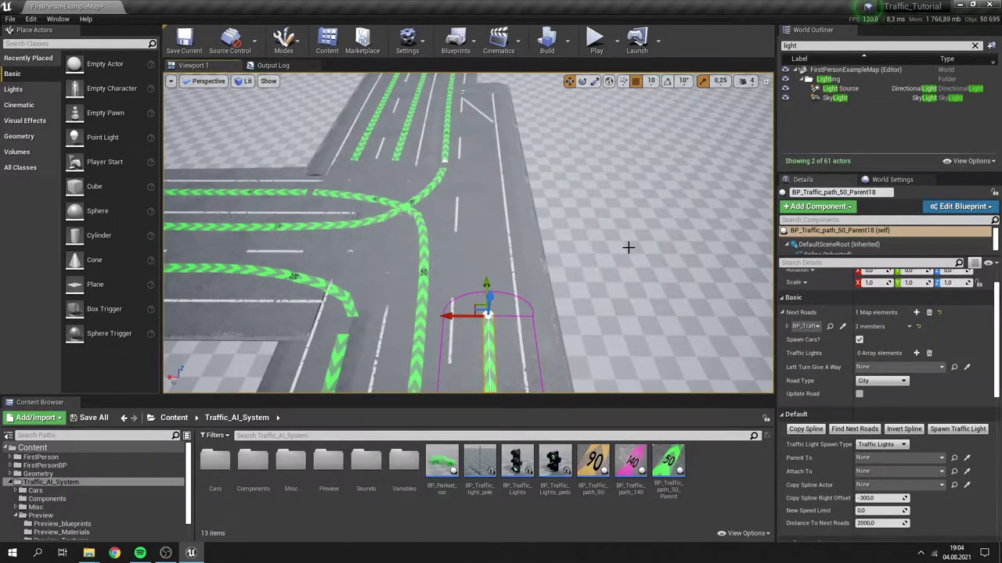
# - Automatically find next roads for the unlinked red lane before the road widens, and locate the second road found
pyautogui.moveTo(543, 242); pyautogui.dragTo(498, 247, button='right')
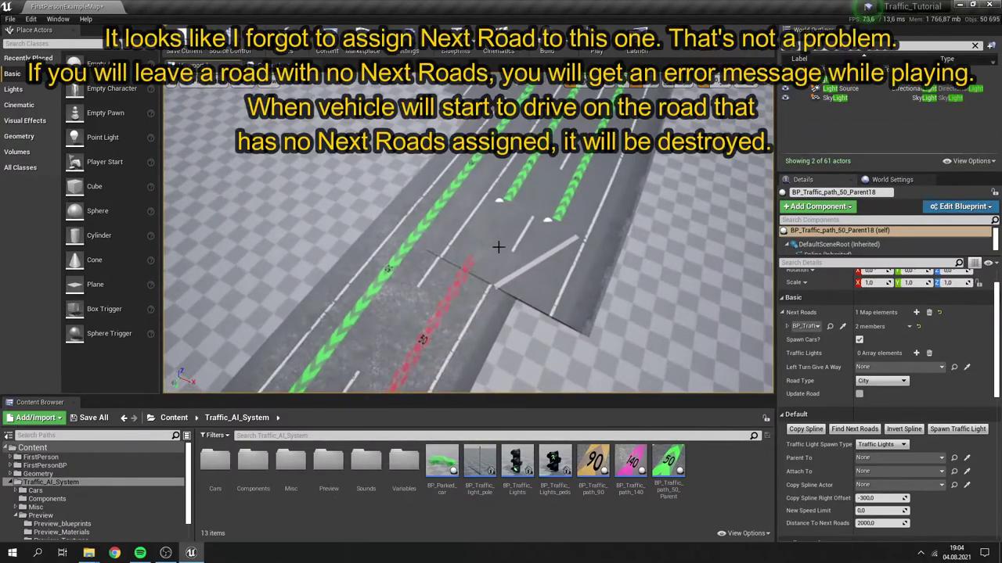
pyautogui.click(465, 264)
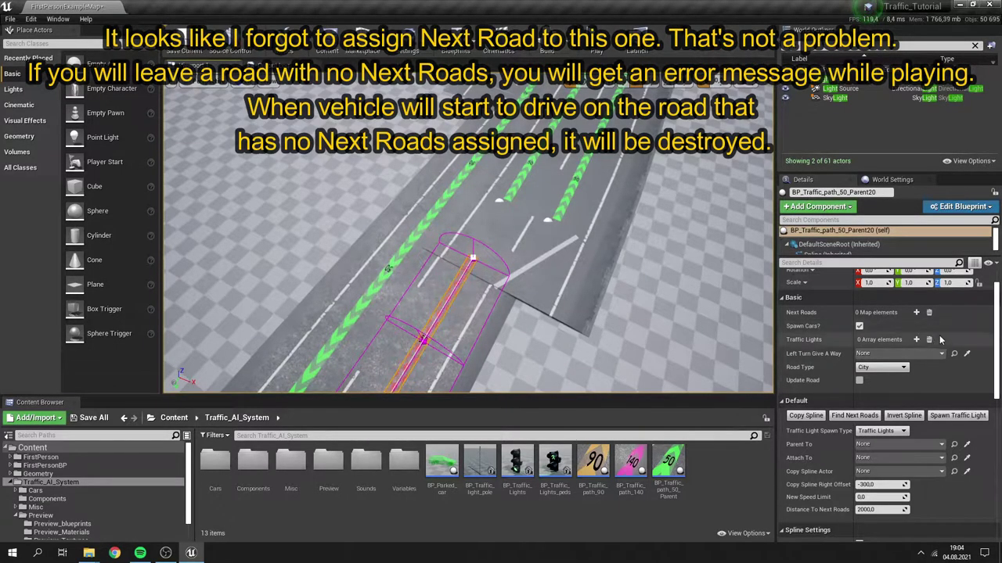
pyautogui.click(855, 416)
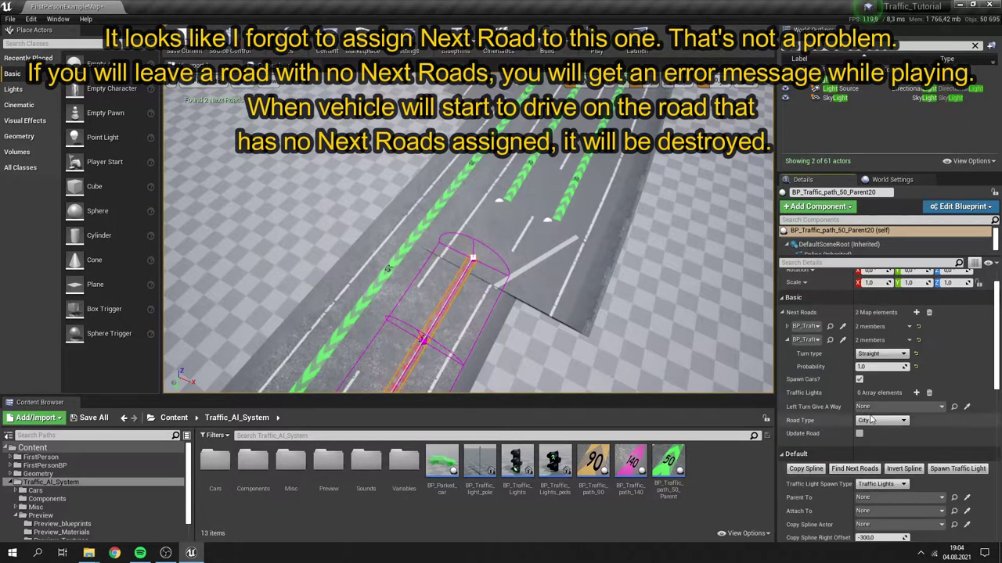
pyautogui.click(830, 340)
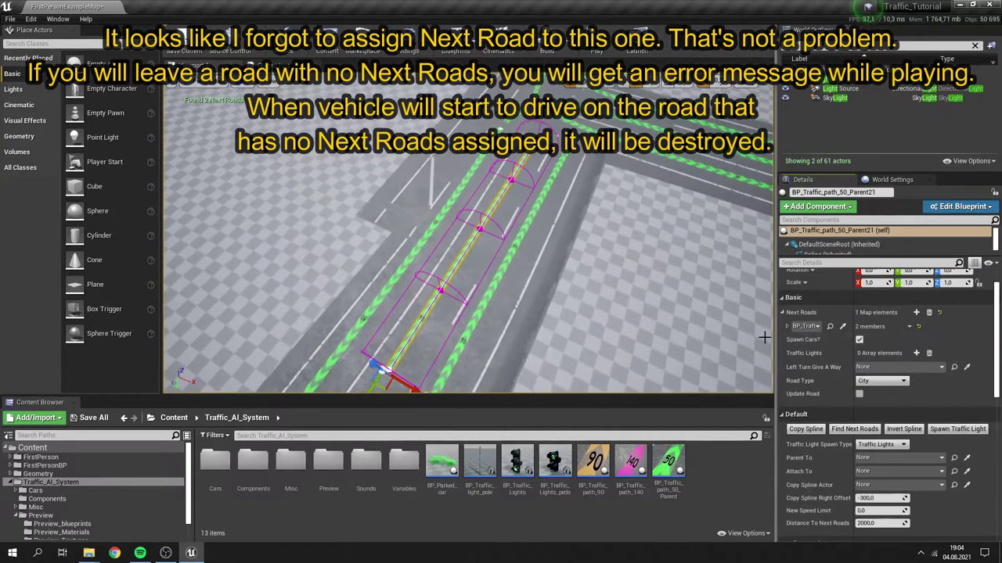
pyautogui.moveTo(762, 338); pyautogui.dragTo(548, 338, button='right')
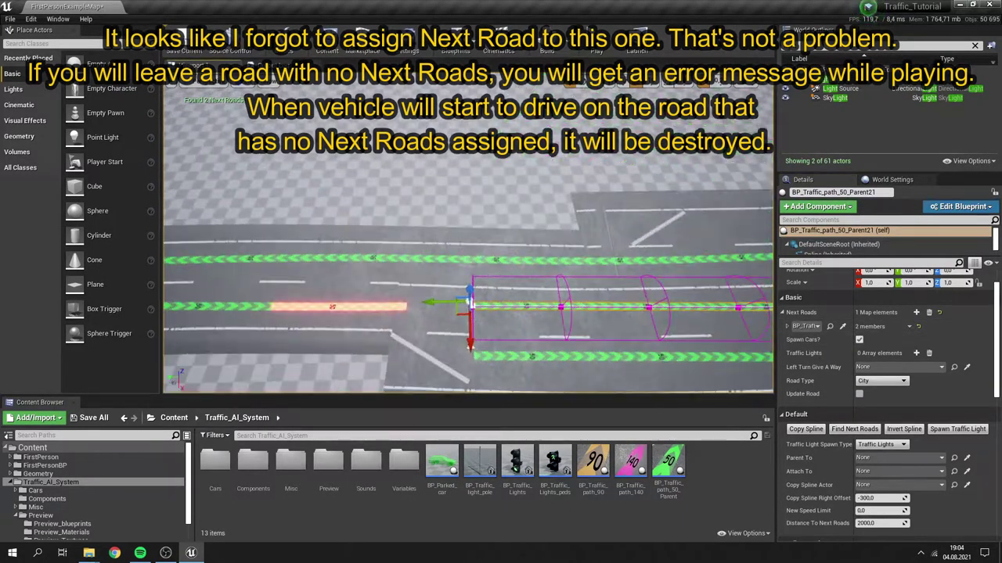
# - Change the turn type of the second next road of the lane that was just linked automatically
pyautogui.click(396, 305)
pyautogui.click(787, 340)
pyautogui.click(867, 354)
pyautogui.click(863, 369)
# - Add both lanes of the widened section ahead as next roads for the other unlinked lane, with turn type Right for the second
pyautogui.moveTo(704, 329); pyautogui.dragTo(506, 294, button='right')
pyautogui.click(505, 305)
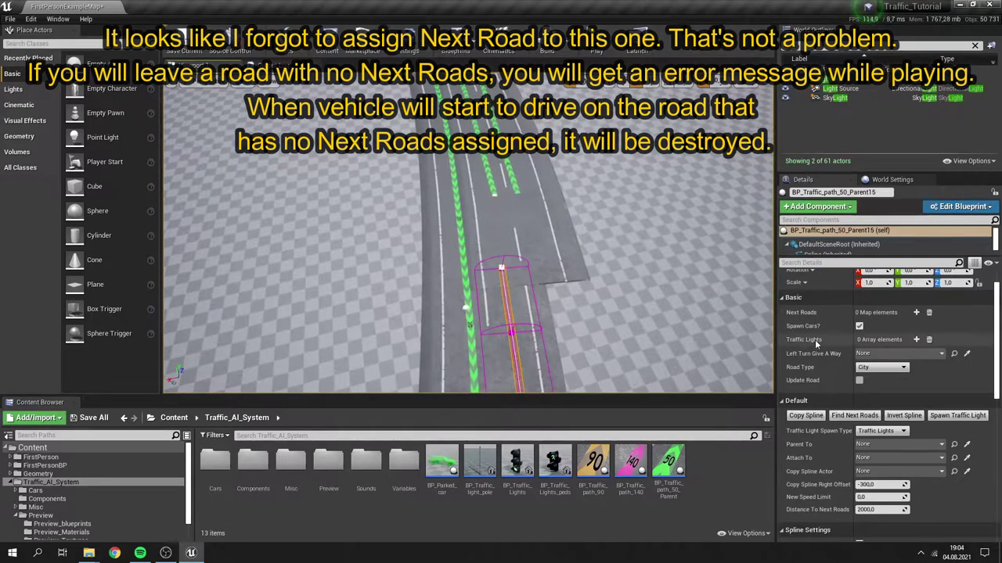
pyautogui.click(917, 312)
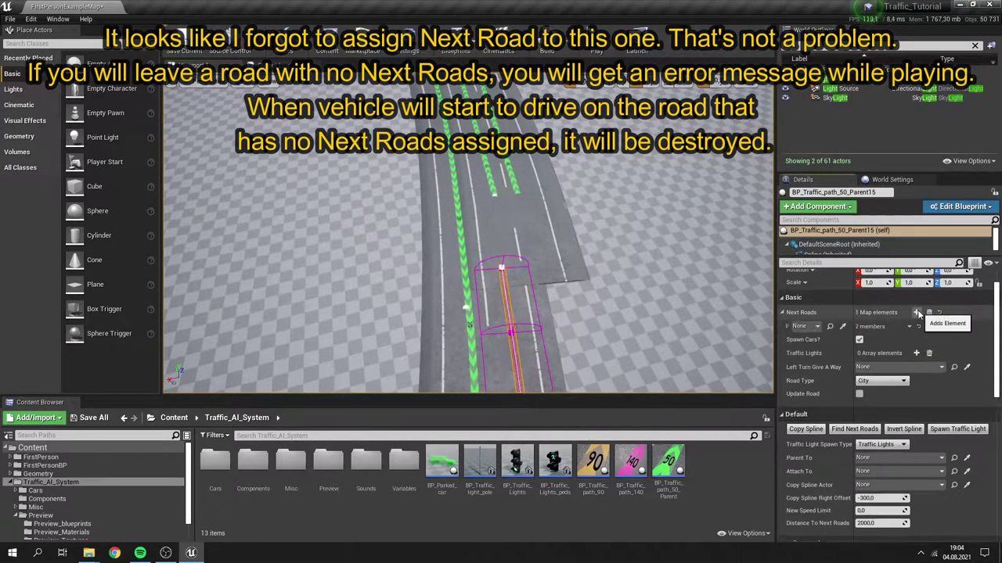
pyautogui.click(842, 326)
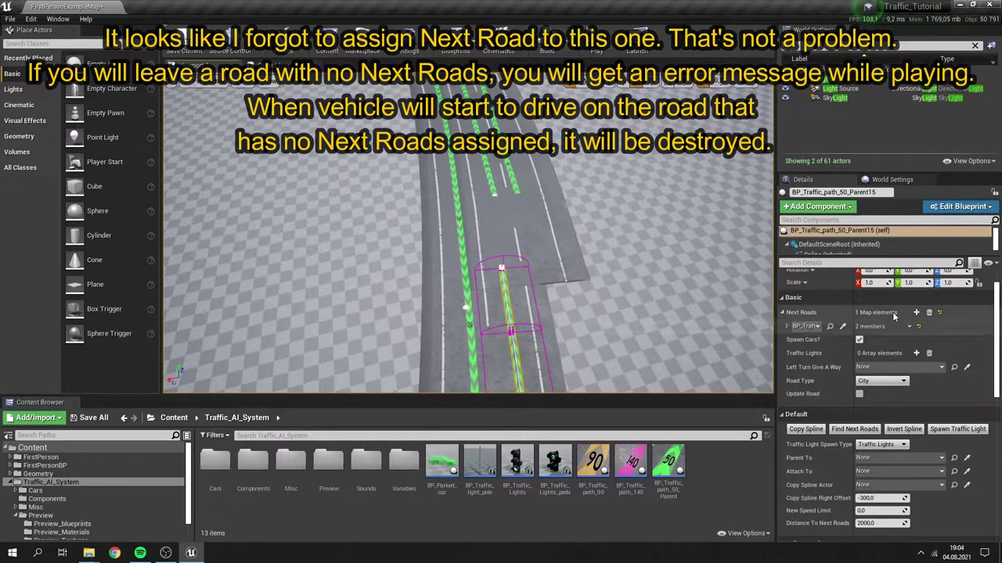
pyautogui.click(917, 312)
pyautogui.click(842, 339)
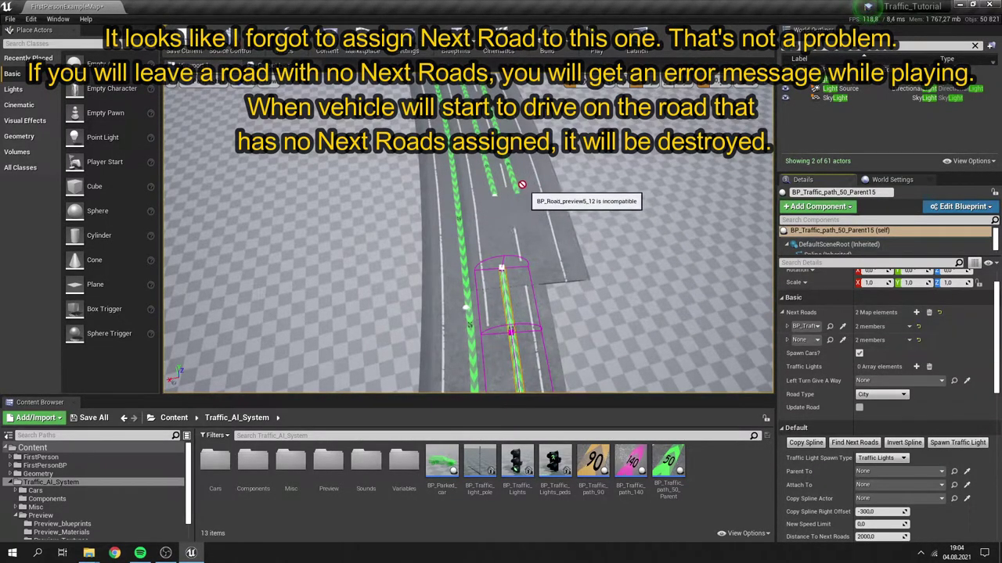
pyautogui.click(788, 340)
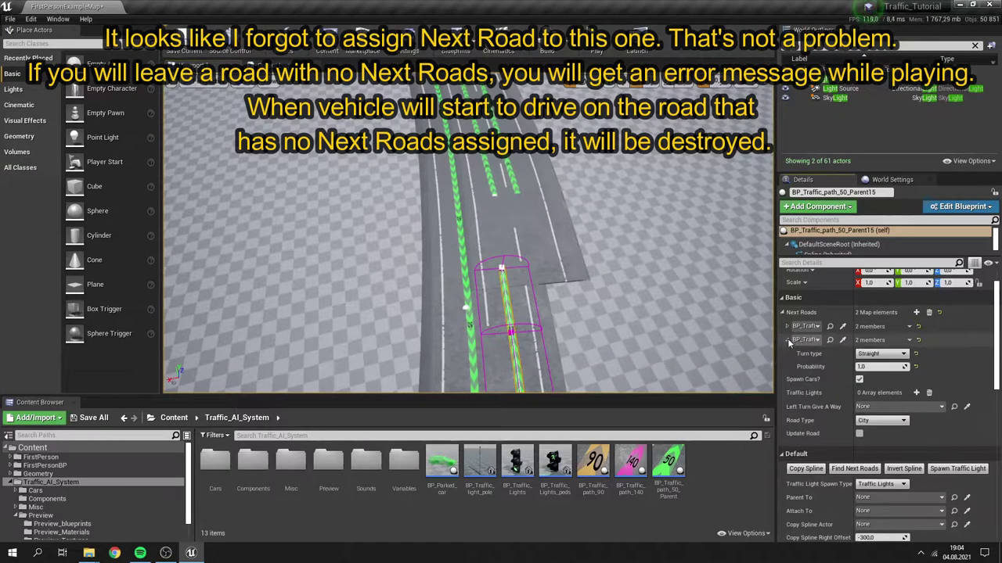
pyautogui.click(882, 353)
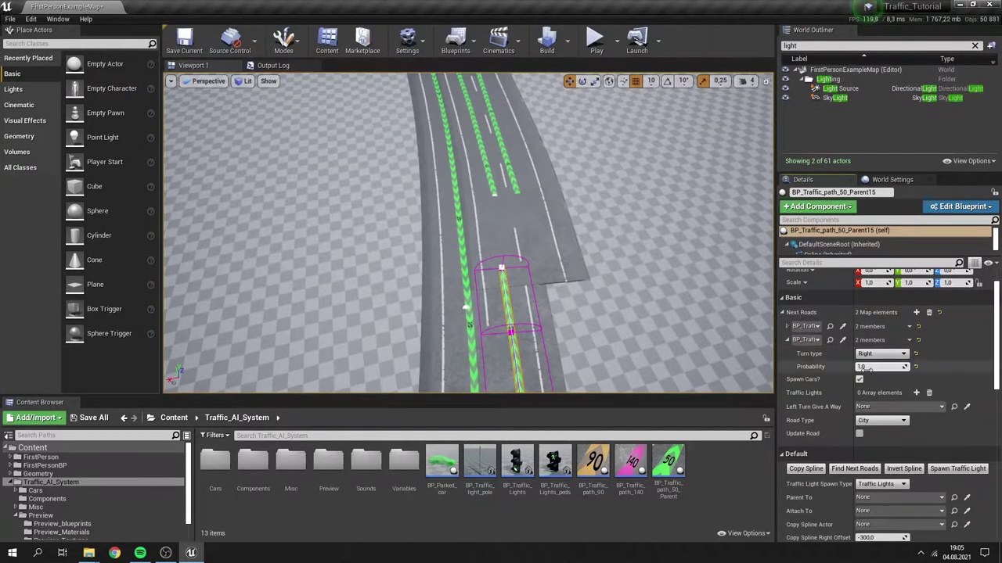
# - Check the whole road network from above for unlinked paths and save the level
pyautogui.moveTo(618, 253)
pyautogui.mouseDown(button='right')
pyautogui.moveTo(501, 258)
pyautogui.moveTo(383, 219)
pyautogui.moveTo(501, 211)
pyautogui.moveTo(617, 259)
pyautogui.mouseUp(button='right')
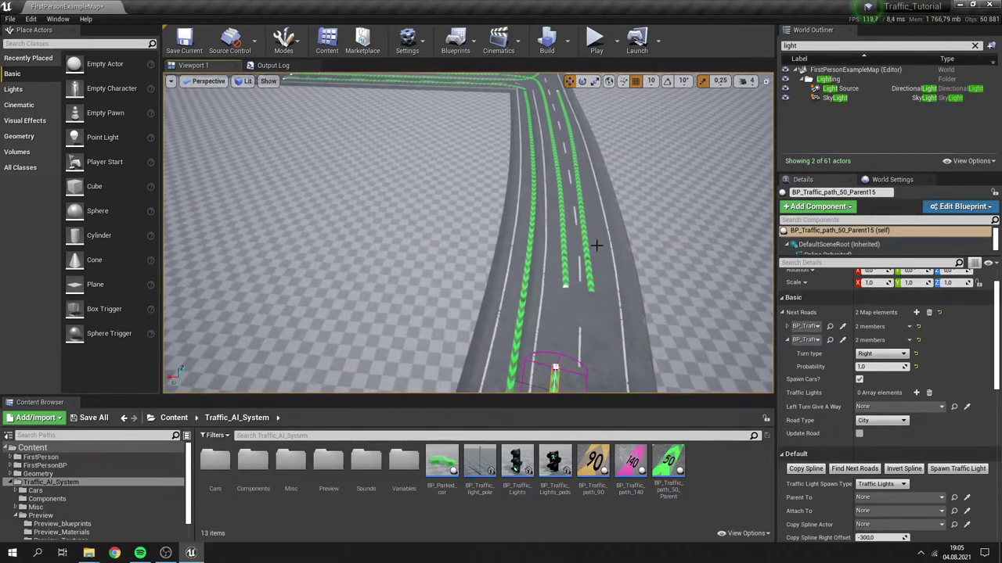
pyautogui.scroll(-10, 602, 247)
pyautogui.click(560, 253)
pyautogui.moveTo(561, 253)
pyautogui.mouseDown(button='right')
pyautogui.moveTo(501, 254)
pyautogui.moveTo(493, 235)
pyautogui.moveTo(508, 258)
pyautogui.moveTo(560, 253)
pyautogui.mouseUp(button='right')
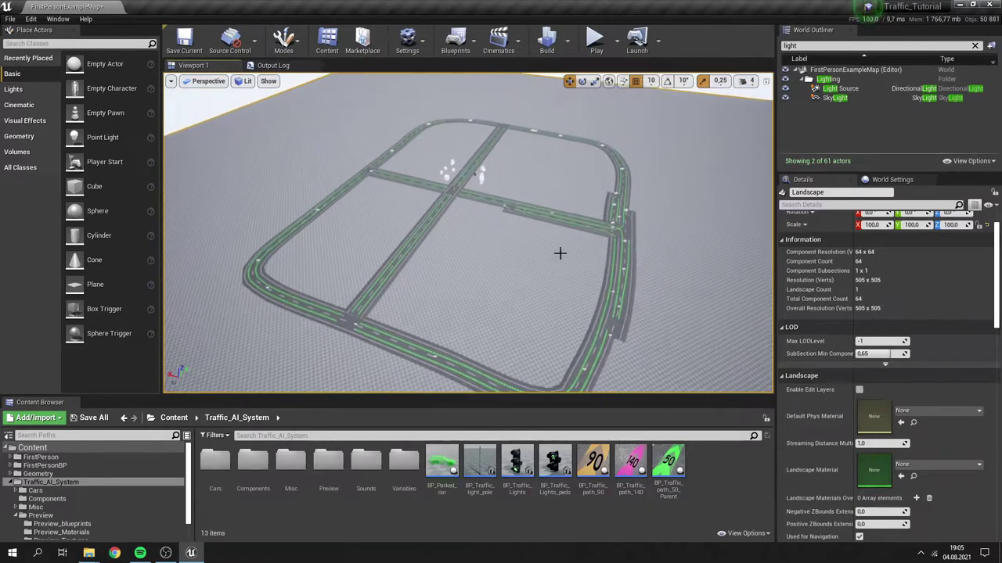
pyautogui.hotkey('ctrl', 's')
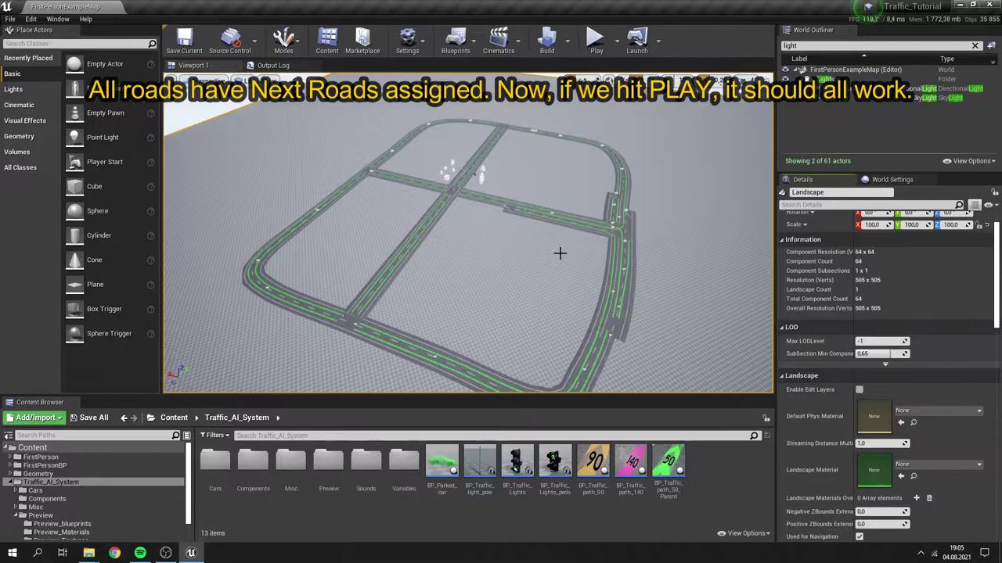
# - Play-test the level on foot at the intersection, watch the cars follow the traffic paths, and end the session
pyautogui.press('w')
pyautogui.moveTo(558, 271); pyautogui.dragTo(625, 152, button='right')
pyautogui.press('w')
pyautogui.click(597, 43)
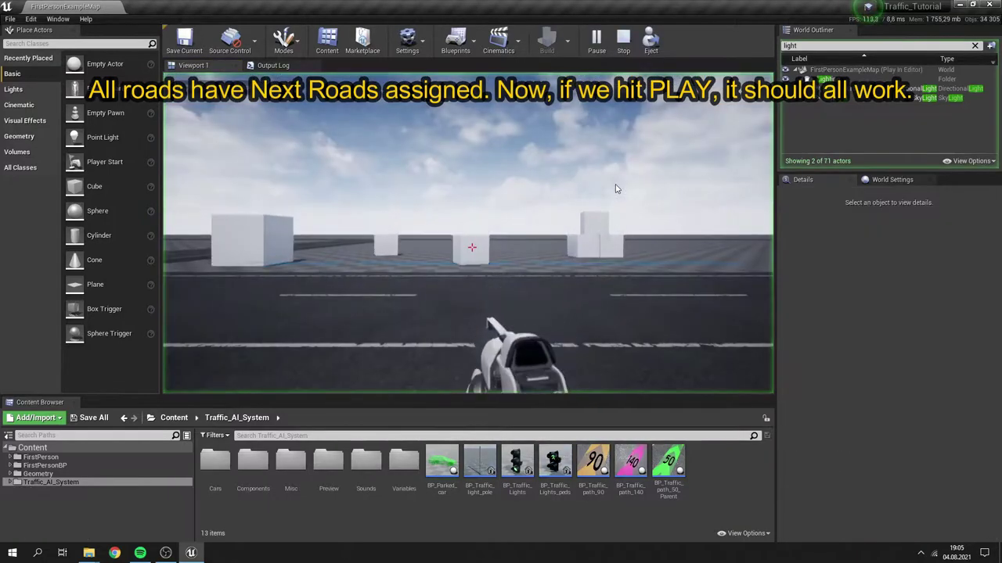
pyautogui.click(607, 214)
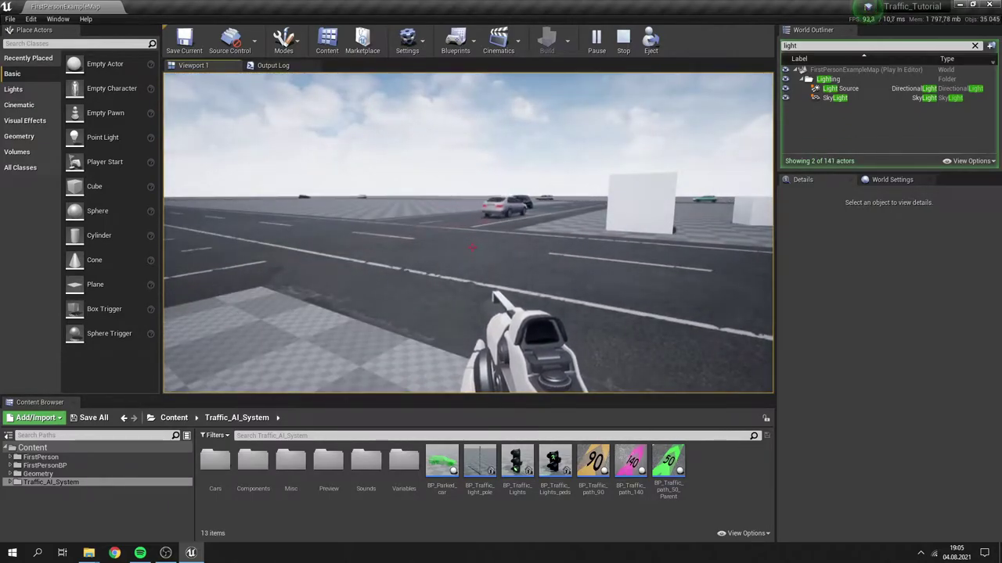
pyautogui.press('Escape')
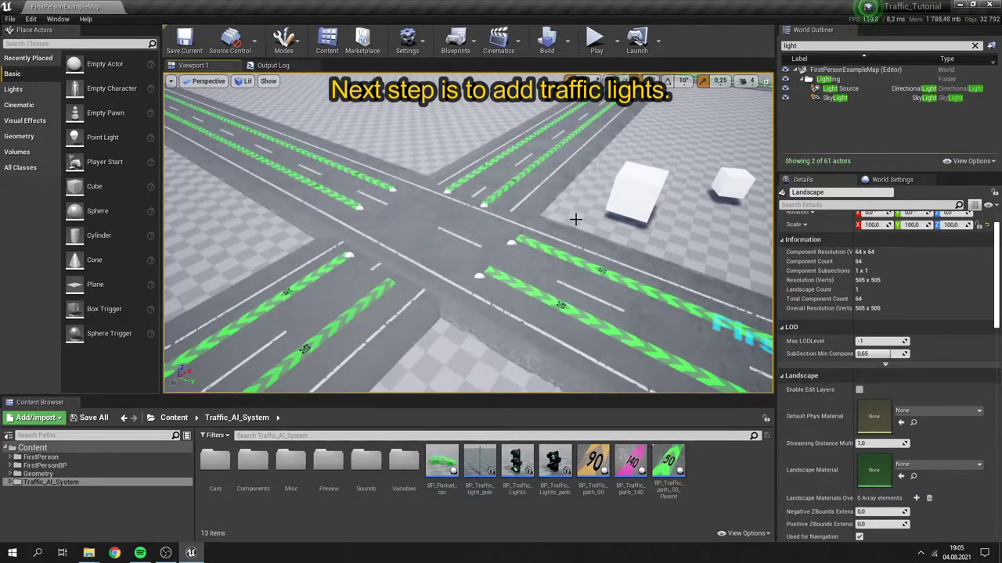
# - Place a BP_Traffic_light_pole on the roadside at the four-way intersection's corner, beside the approaching lane
pyautogui.moveTo(615, 232); pyautogui.dragTo(759, 196, button='right')
pyautogui.moveTo(468, 234); pyautogui.dragTo(407, 294, button='right')
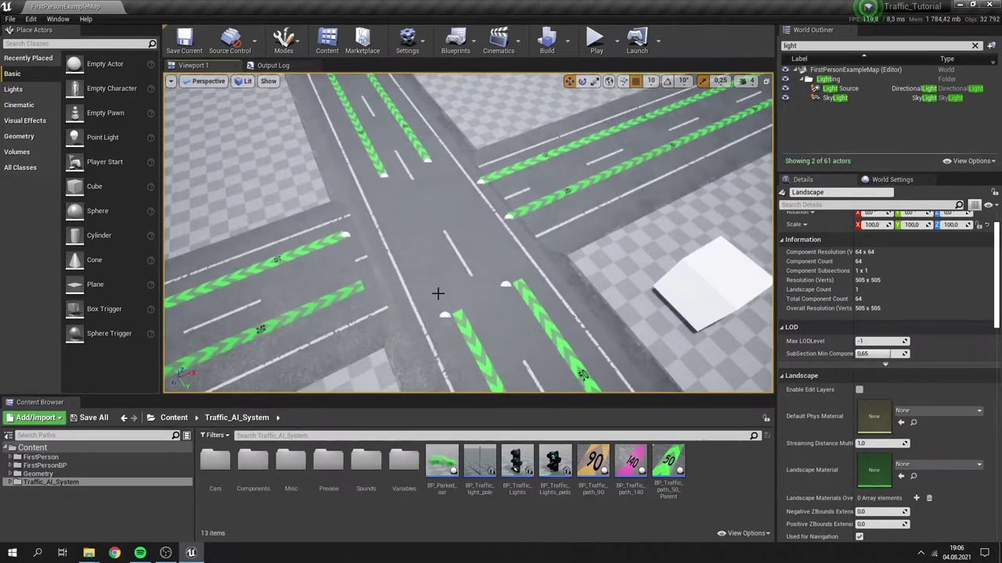
pyautogui.moveTo(479, 463); pyautogui.dragTo(565, 316)
pyautogui.moveTo(565, 317); pyautogui.dragTo(609, 339, button='right')
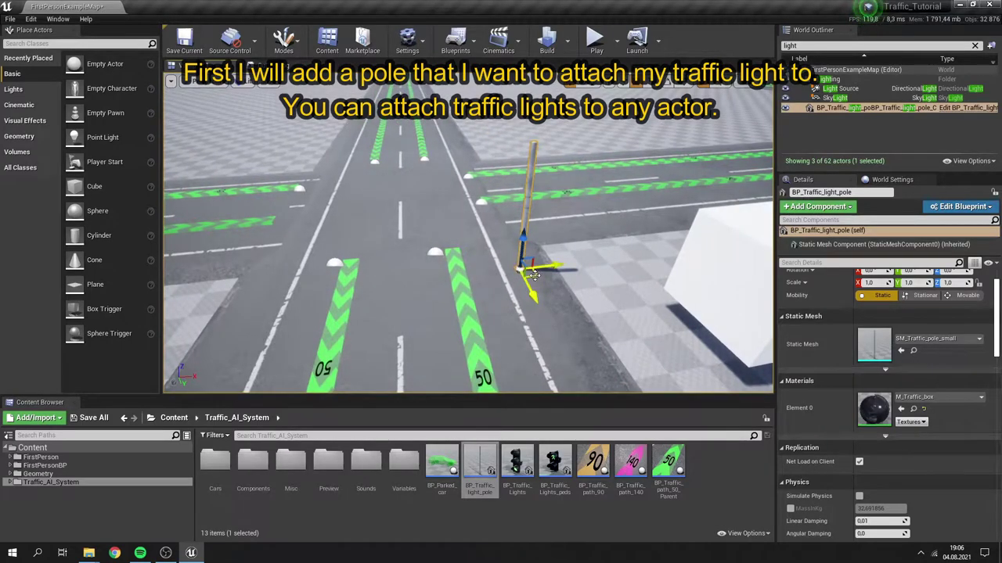
pyautogui.moveTo(536, 275); pyautogui.dragTo(540, 271)
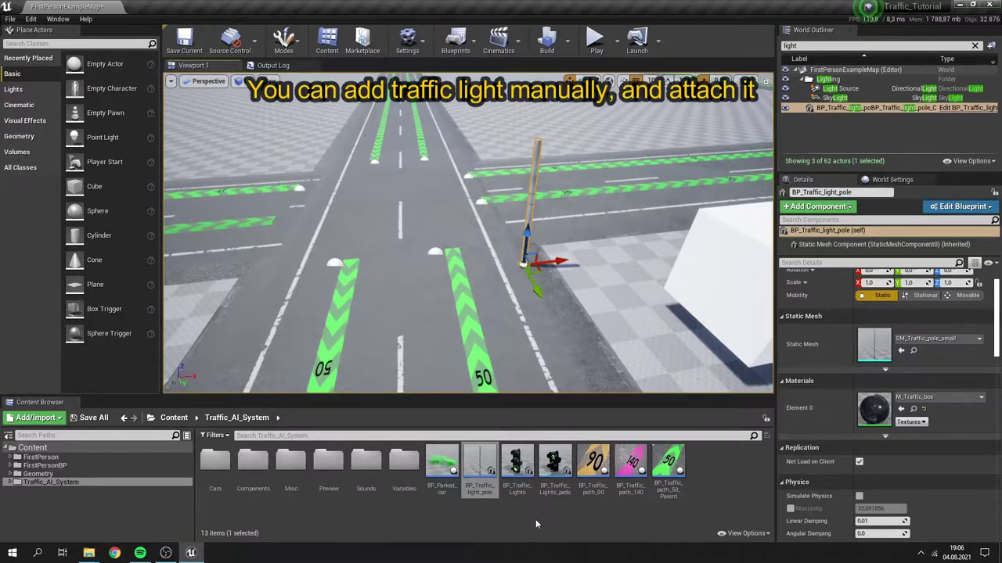
# - Place a BP_Traffic_Lights actor beside the upper part of the pole
pyautogui.click(477, 344)
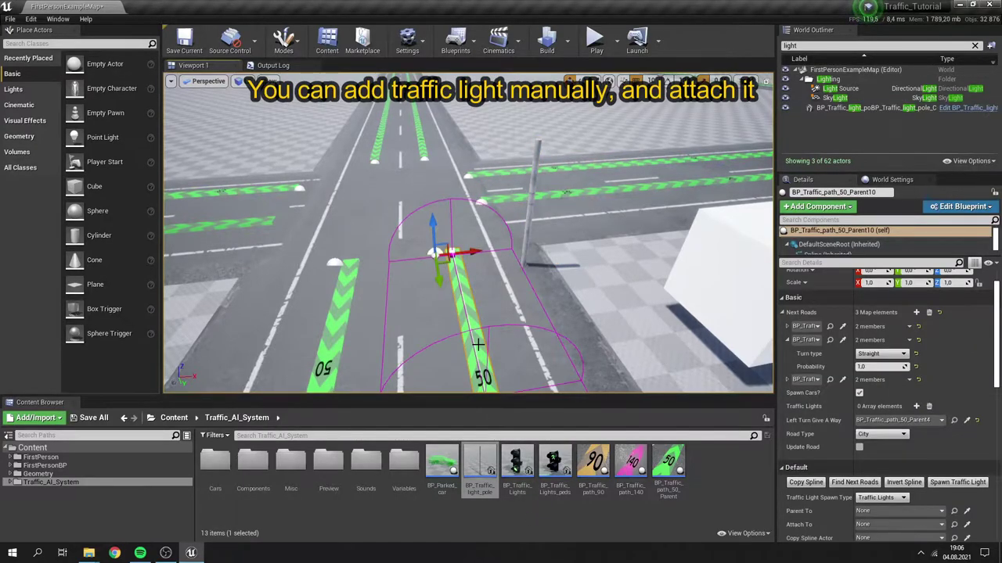
pyautogui.moveTo(516, 461); pyautogui.dragTo(545, 125)
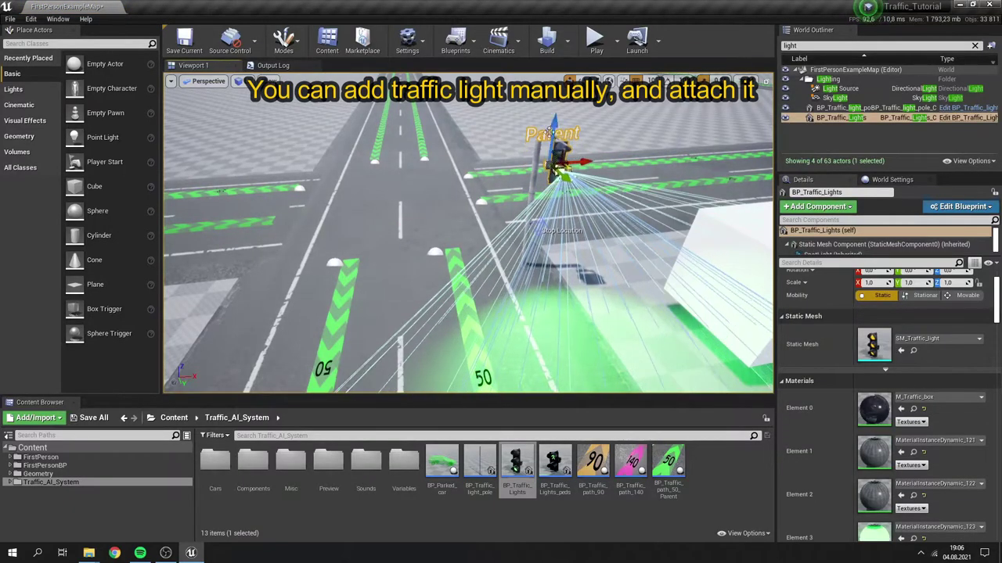
pyautogui.moveTo(562, 167); pyautogui.dragTo(575, 192)
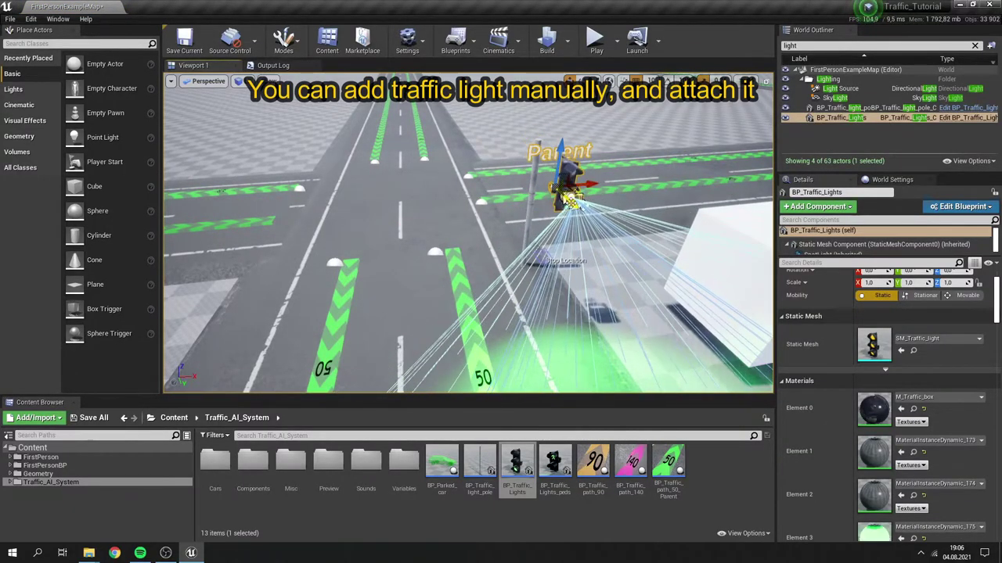
# - Set the traffic light's Attachment Target to BP_Traffic_light_pole and attach the light to it
pyautogui.scroll(-7, 890, 354)
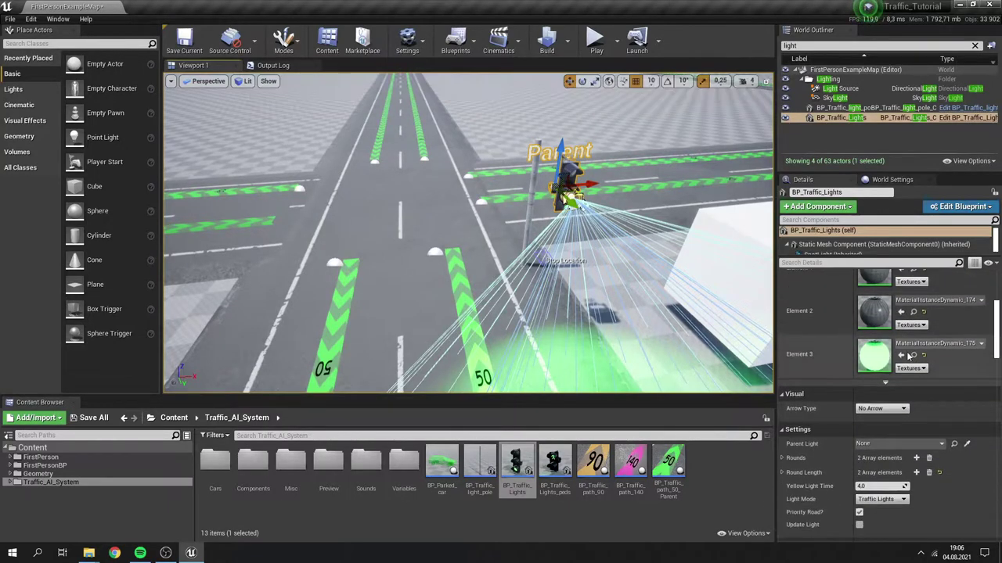
pyautogui.scroll(-8, 917, 363)
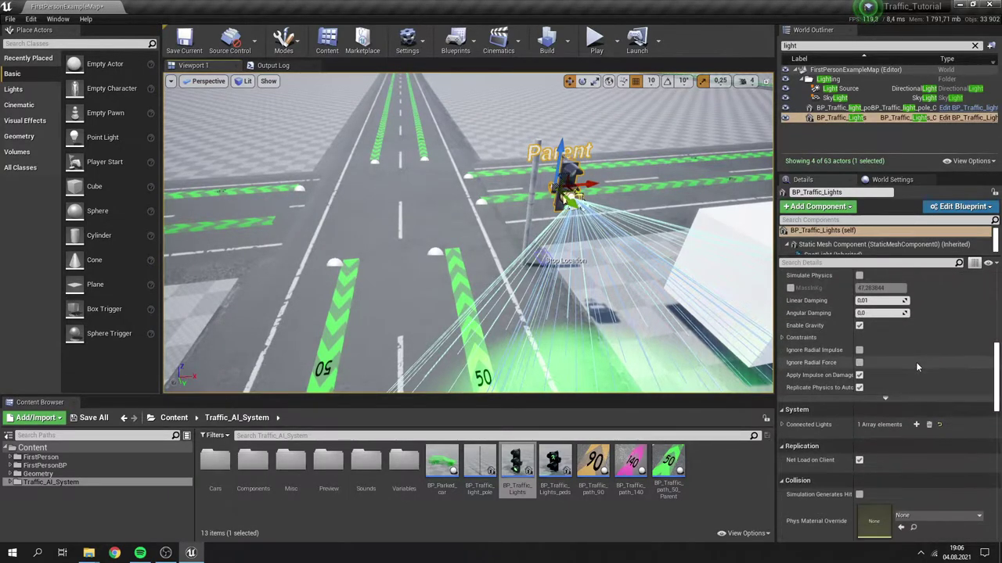
pyautogui.scroll(-8, 915, 361)
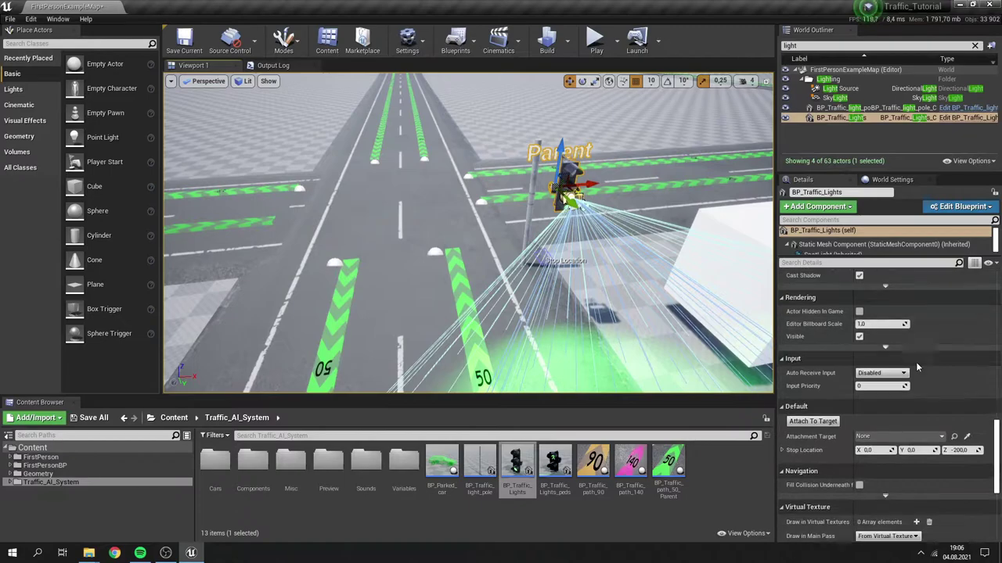
pyautogui.click(954, 436)
pyautogui.click(535, 180)
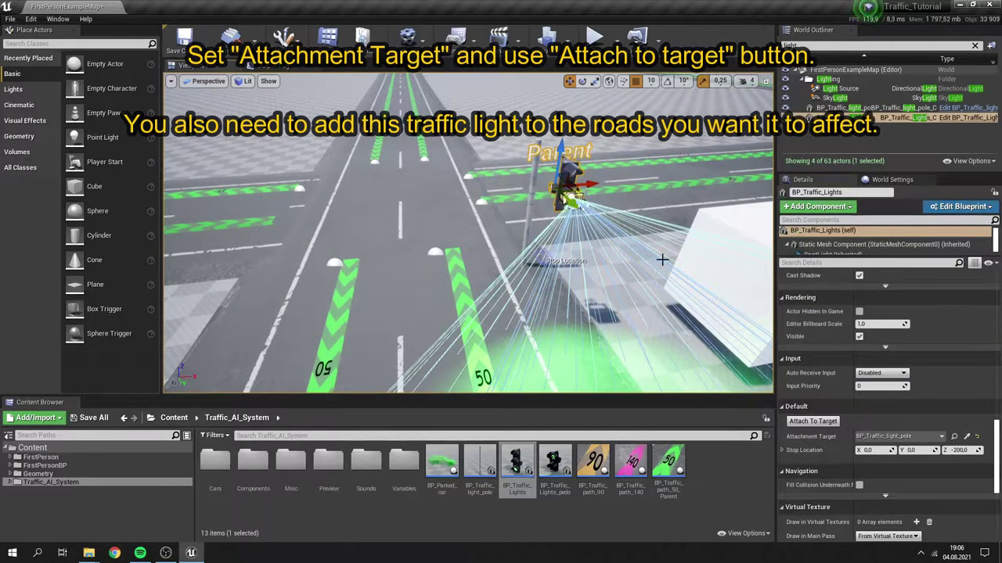
pyautogui.click(830, 423)
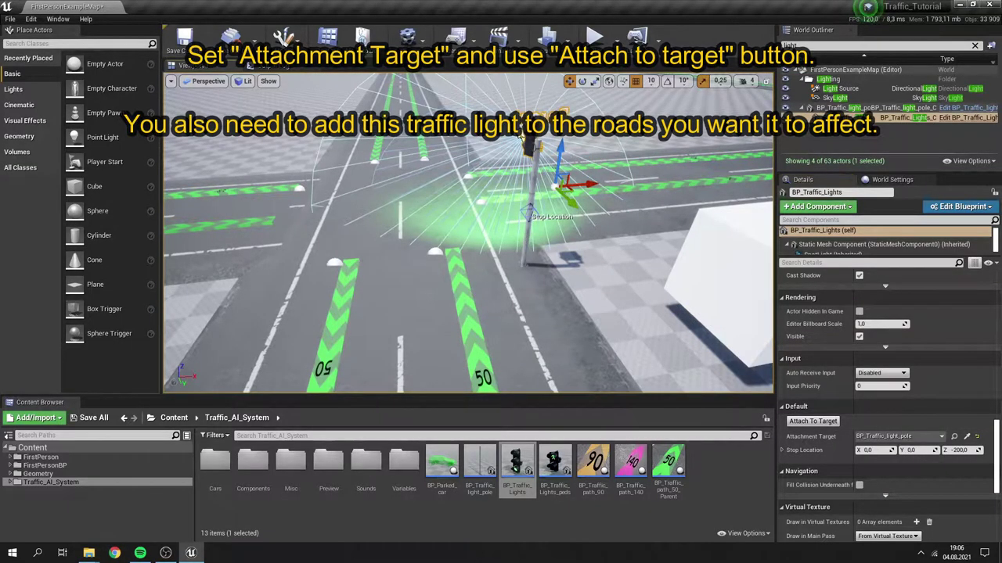
# - Rotate the pole about its vertical axis so the attached traffic light faces the approaching lane, and select the light
pyautogui.click(529, 213)
pyautogui.click(582, 82)
pyautogui.moveTo(498, 294)
pyautogui.mouseDown()
pyautogui.moveTo(557, 156)
pyautogui.moveTo(510, 292)
pyautogui.mouseUp()
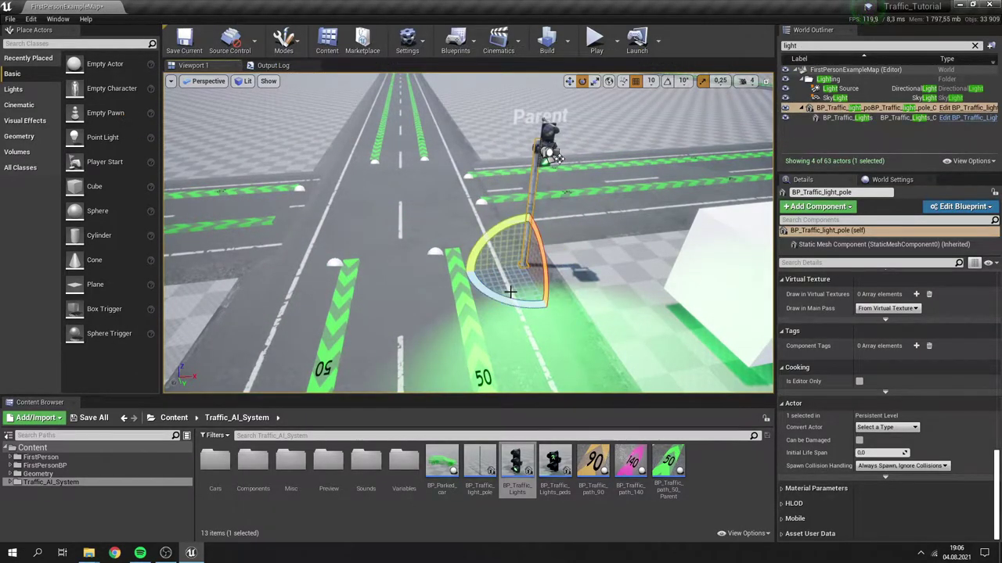
pyautogui.click(549, 150)
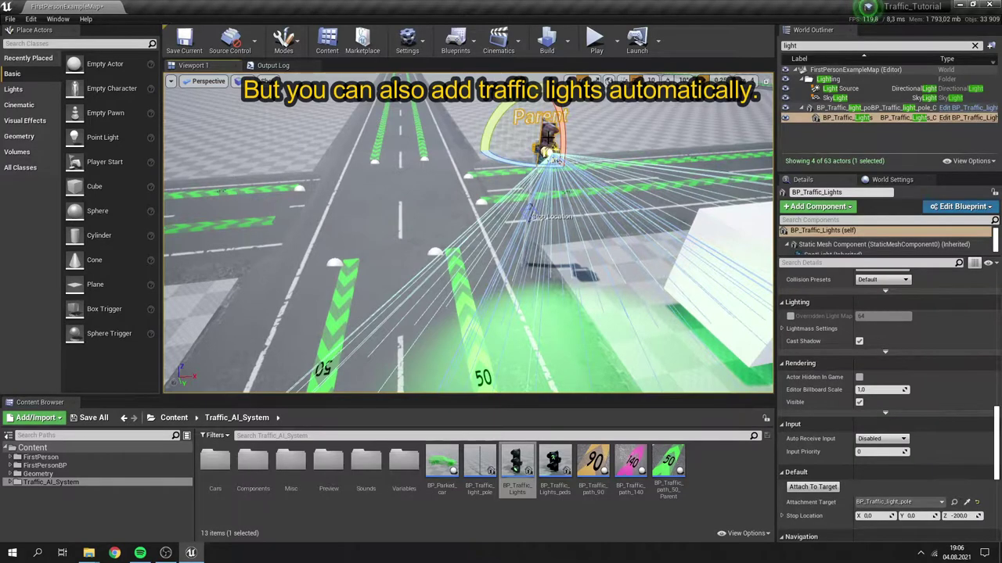
# - Delete the manually attached traffic light, and set the approaching lane path's Traffic Light Spawn Type to Traffic Lights
pyautogui.press('Delete')
pyautogui.click(464, 275)
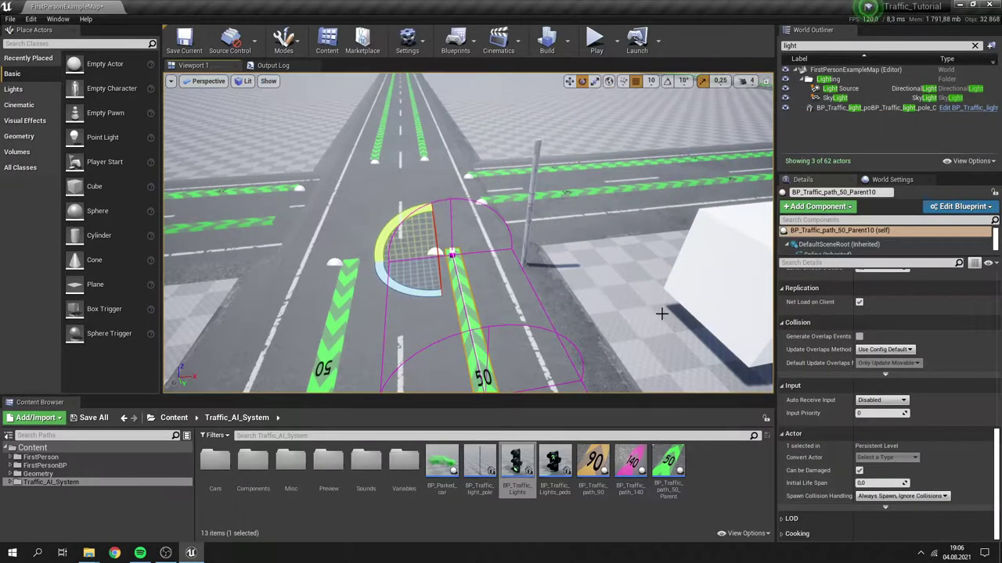
pyautogui.scroll(5, 884, 363)
pyautogui.scroll(2, 884, 363)
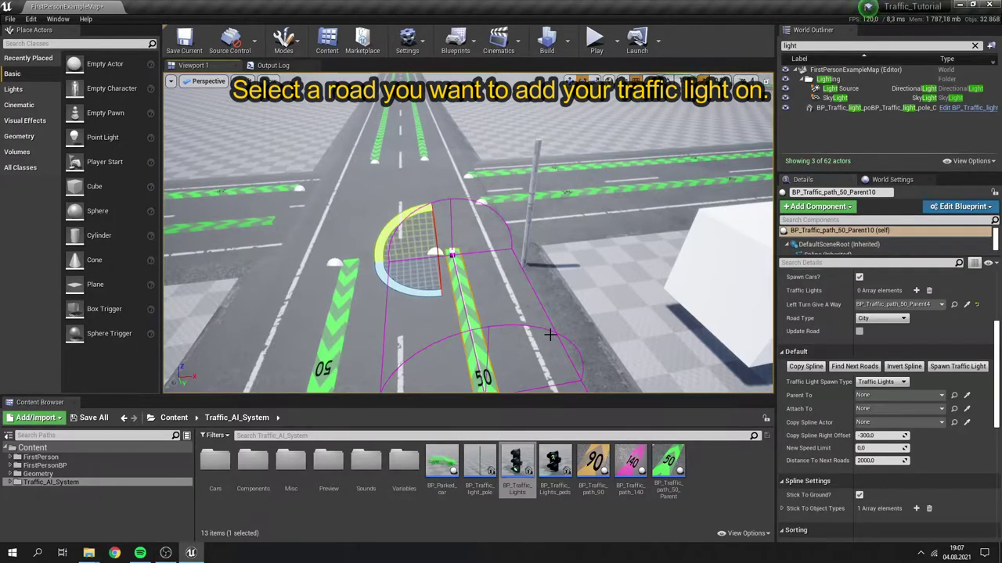
pyautogui.click(900, 383)
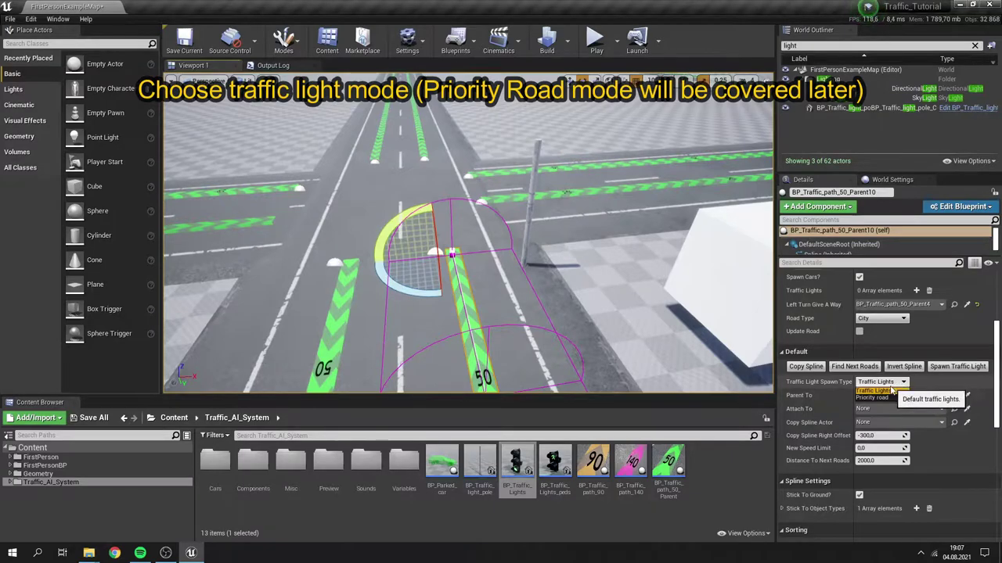
pyautogui.click(892, 389)
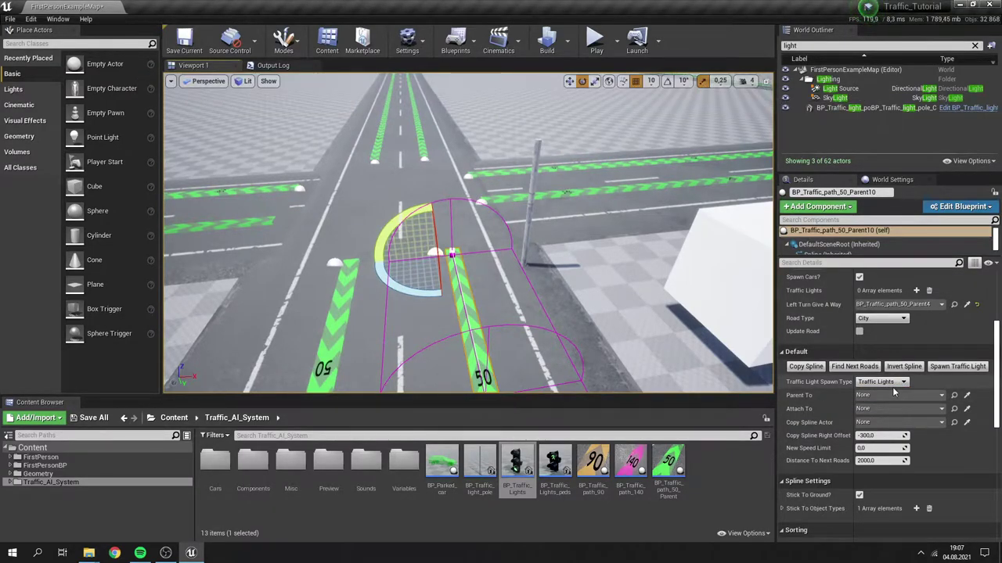
# - Set the lane path's Attach To to BP_Traffic_light_pole and spawn a traffic light on it
pyautogui.click(966, 409)
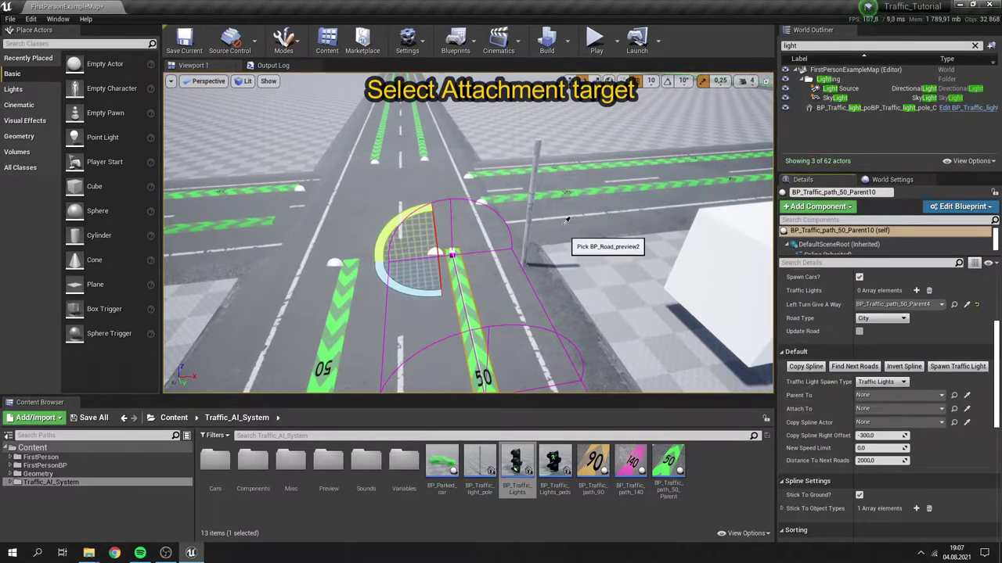
pyautogui.click(532, 176)
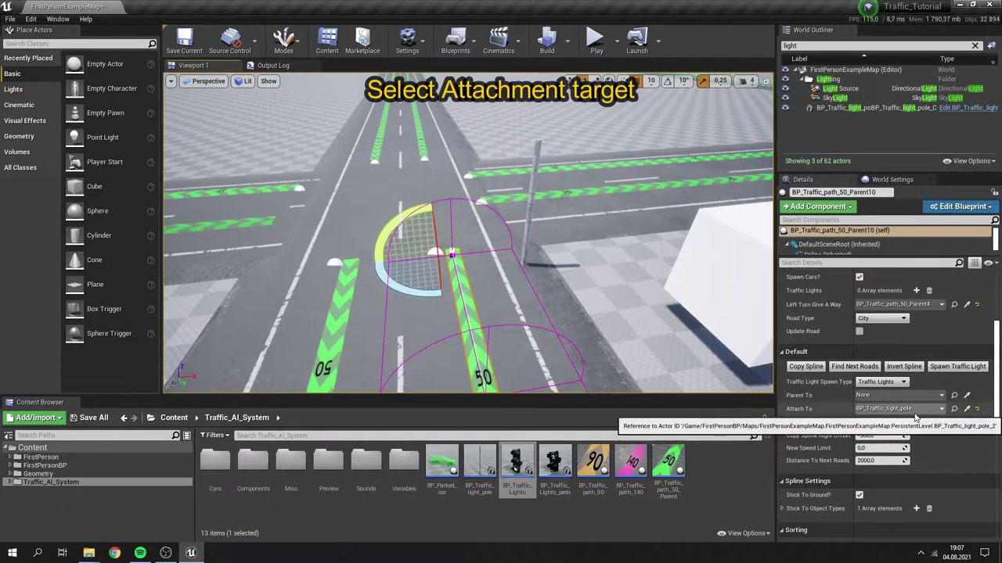
pyautogui.click(974, 368)
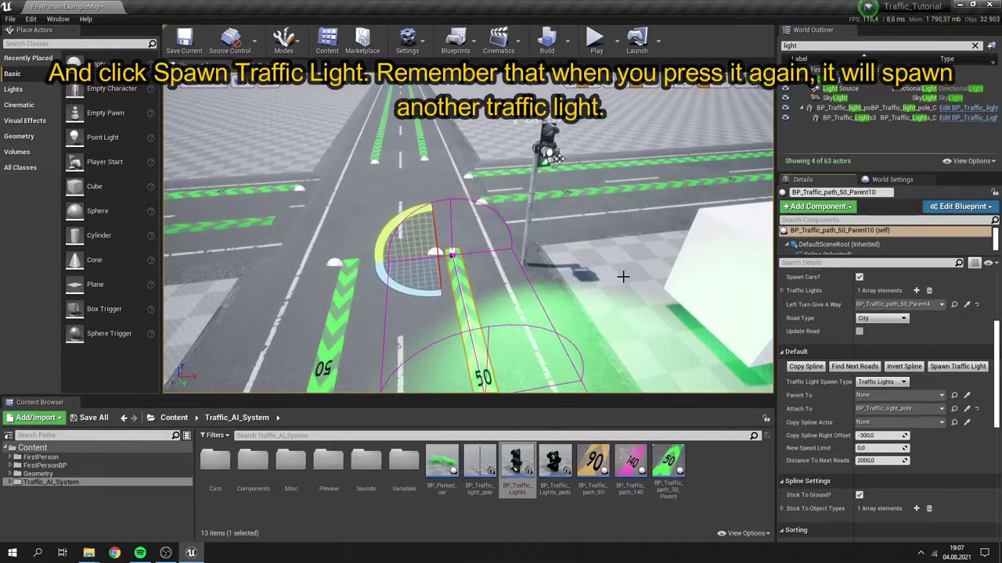
# - Place a second BP_Traffic_light_pole at the intersection's next corner, on the roadside beside the approaching lane
pyautogui.moveTo(572, 258); pyautogui.dragTo(367, 266, button='right')
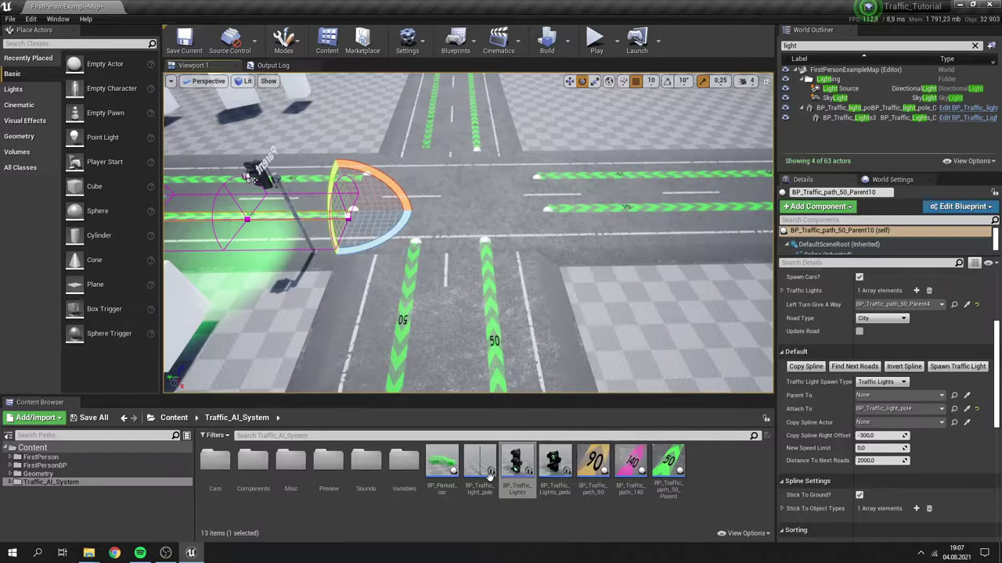
pyautogui.click(483, 477)
pyautogui.moveTo(483, 477); pyautogui.dragTo(541, 328)
pyautogui.moveTo(543, 289); pyautogui.dragTo(538, 286)
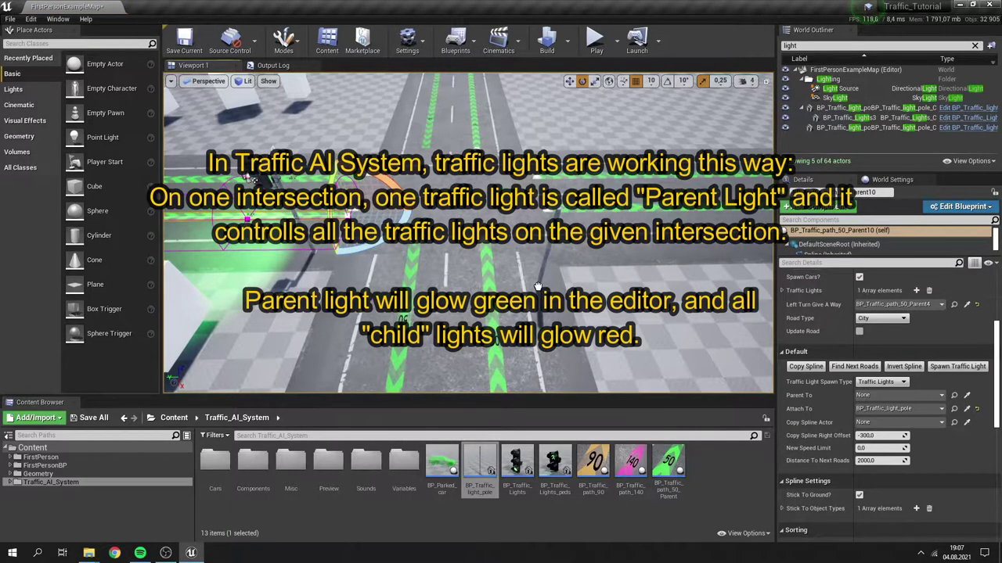
pyautogui.moveTo(539, 286); pyautogui.dragTo(538, 286)
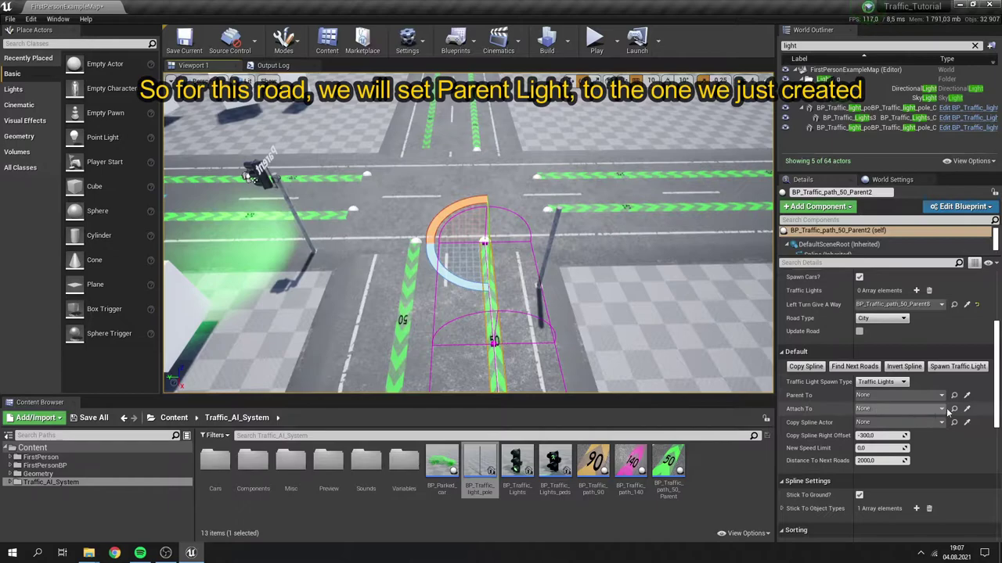
# - For BP_Traffic_path_50_Parent2, set Parent To to BP_Traffic_Lights3 and Attach To to BP_Traffic_light_pole2, and spawn its traffic light
pyautogui.click(967, 397)
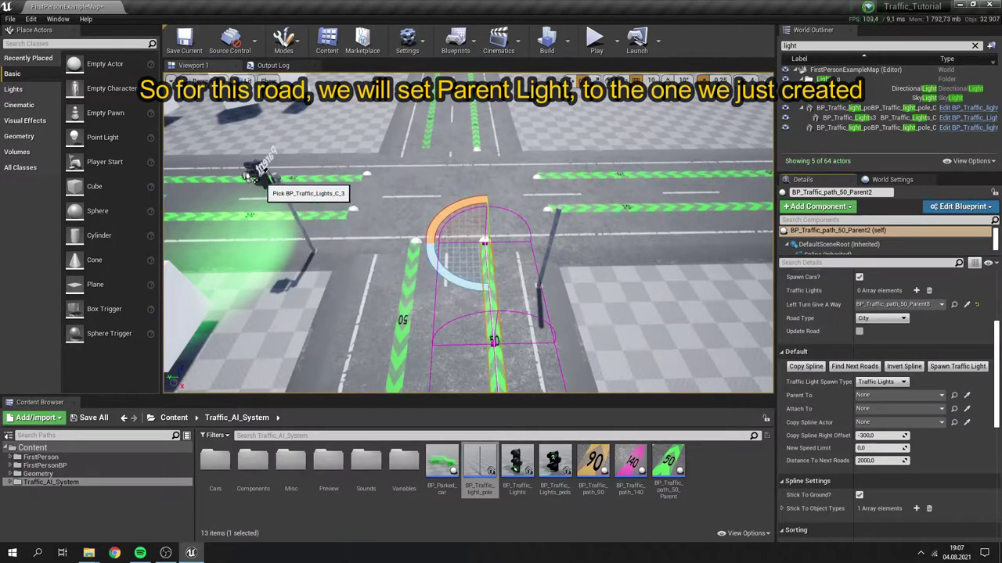
pyautogui.click(249, 177)
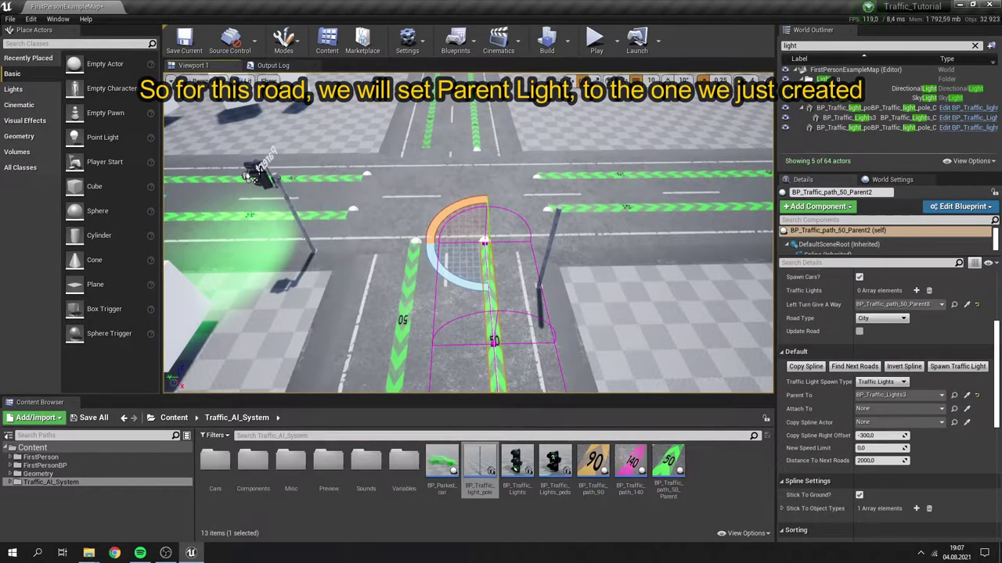
pyautogui.click(966, 409)
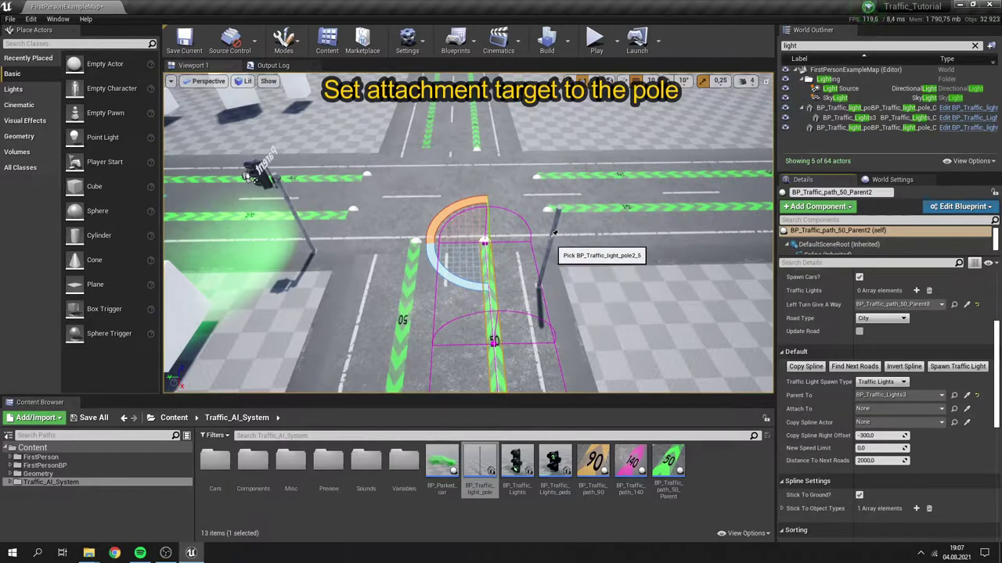
pyautogui.click(553, 233)
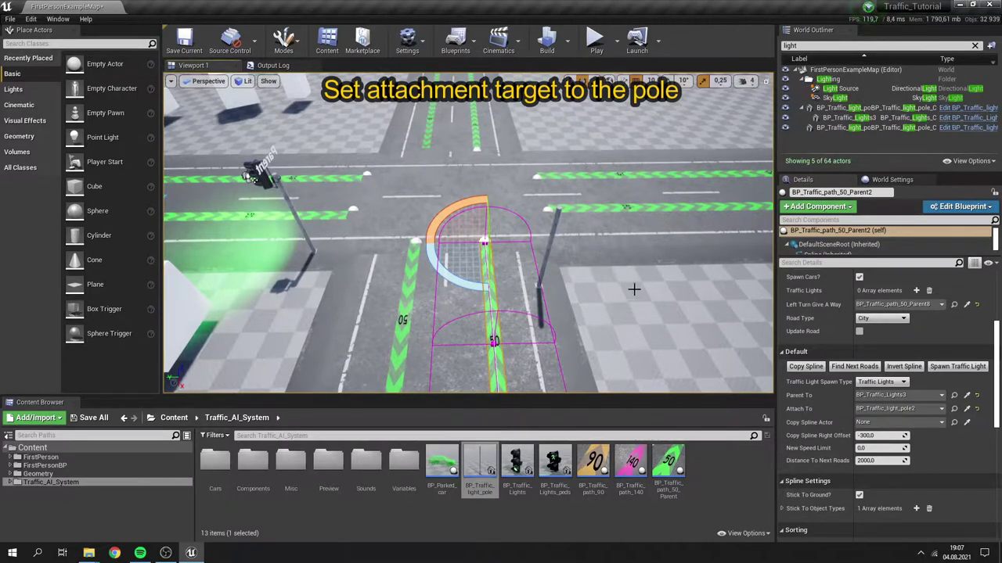
pyautogui.click(955, 372)
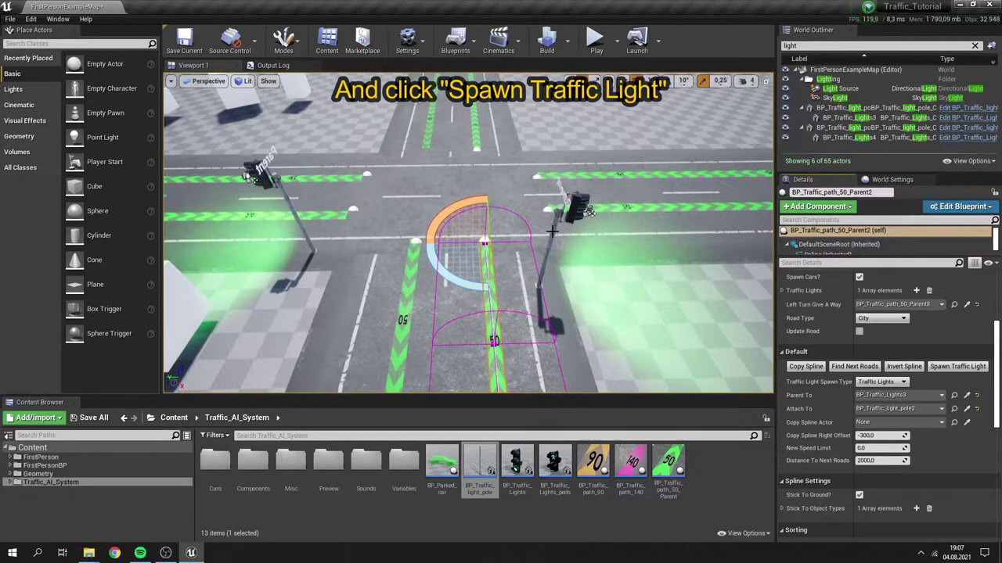
# - Rotate the second pole about its vertical axis so its traffic light faces the approaching lane
pyautogui.click(553, 232)
pyautogui.moveTo(526, 327); pyautogui.dragTo(474, 286)
pyautogui.moveTo(559, 341); pyautogui.dragTo(548, 341)
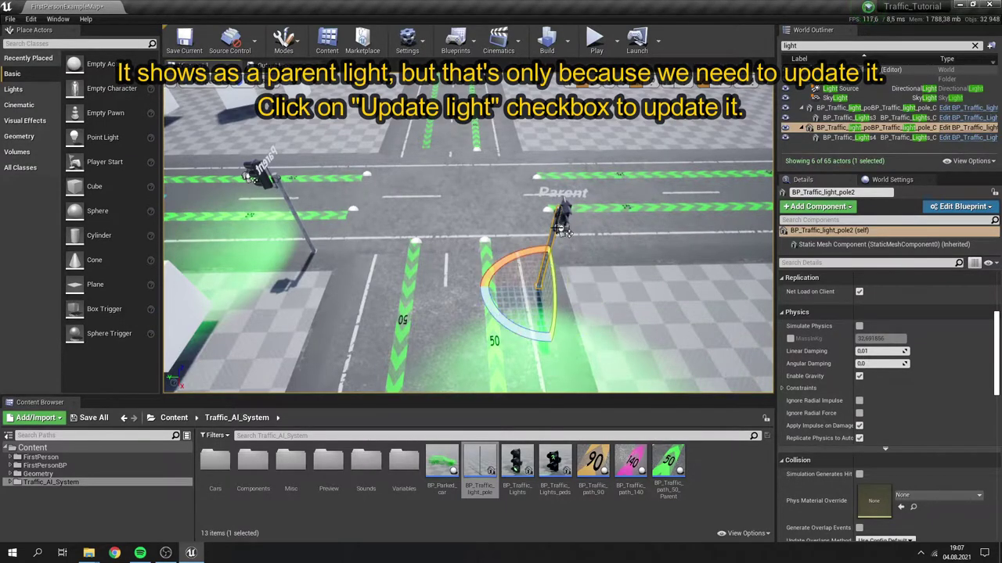
# - Update the traffic light on the second pole so it follows its parent light
pyautogui.click(562, 223)
pyautogui.scroll(-5, 884, 438)
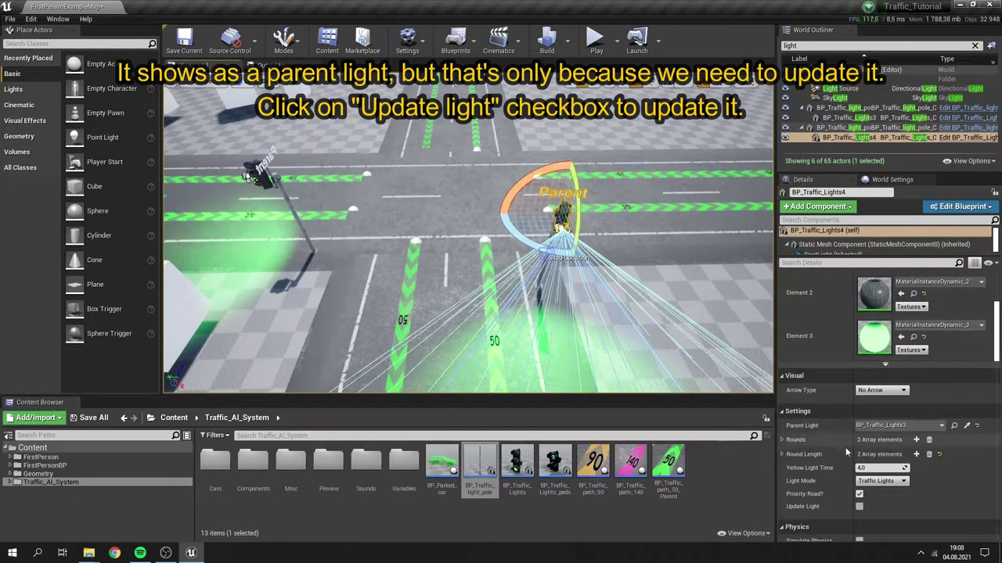
pyautogui.click(859, 507)
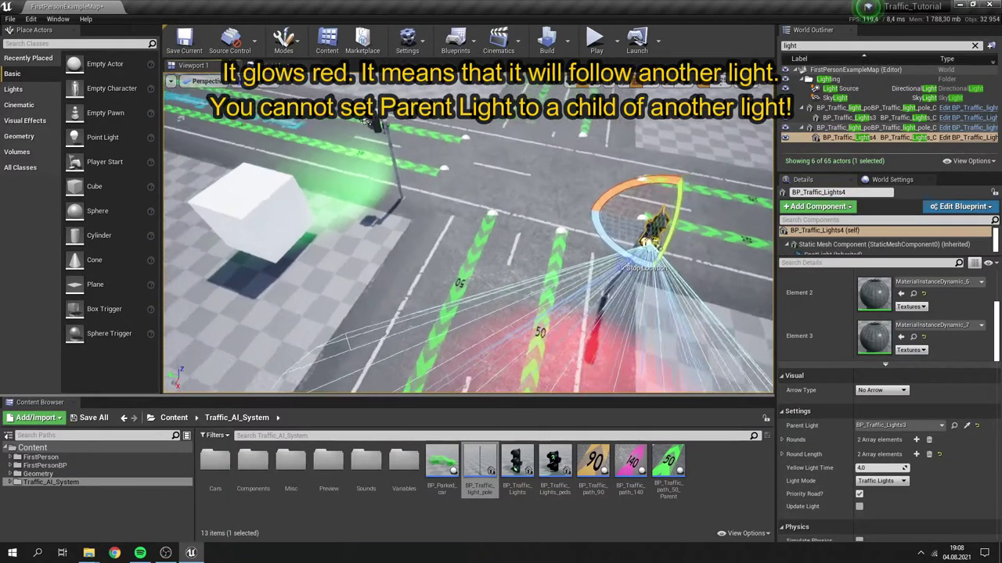
# - Place a third BP_Traffic_light_pole at the next corner, and set the adjacent approaching path's Parent To to BP_Traffic_Lights3
pyautogui.moveTo(501, 282); pyautogui.dragTo(698, 288, button='right')
pyautogui.moveTo(489, 454); pyautogui.dragTo(485, 260)
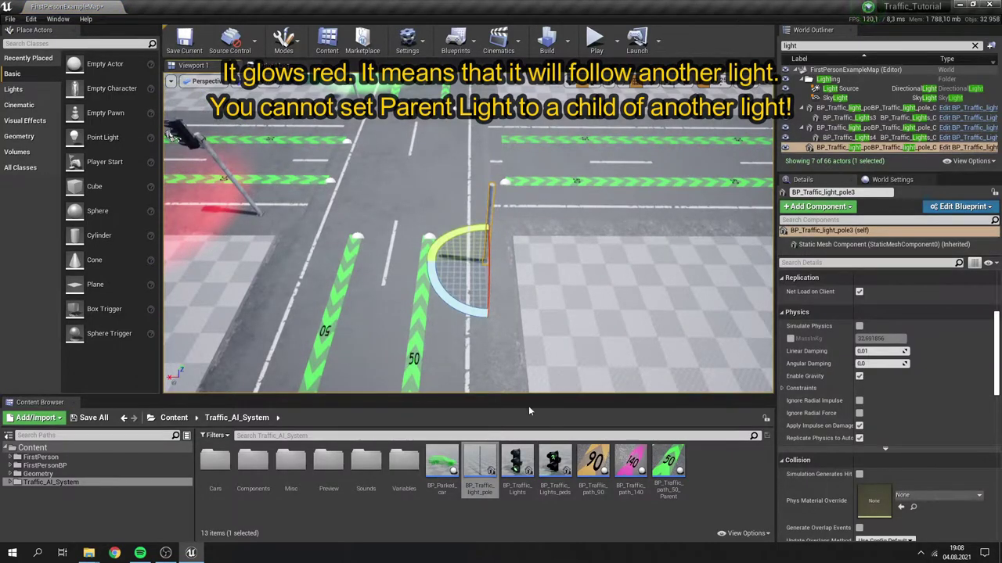
pyautogui.click(421, 325)
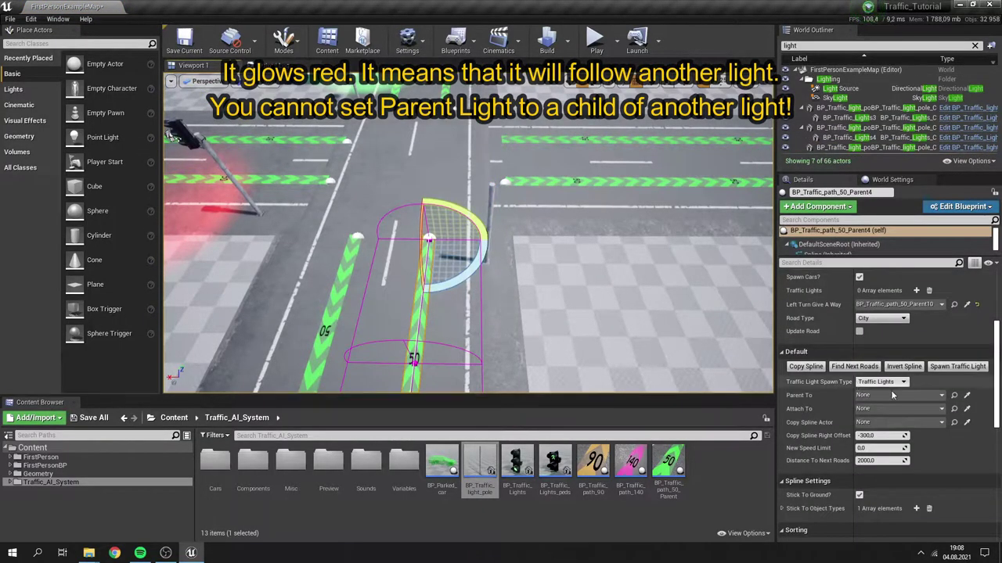
pyautogui.click(966, 396)
pyautogui.moveTo(583, 317); pyautogui.dragTo(567, 258, button='right')
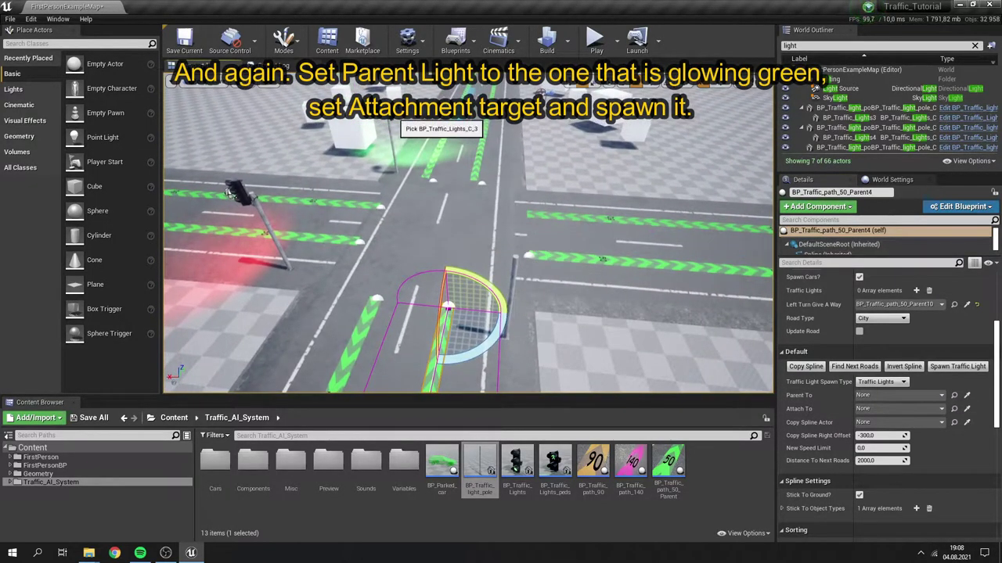
pyautogui.click(409, 138)
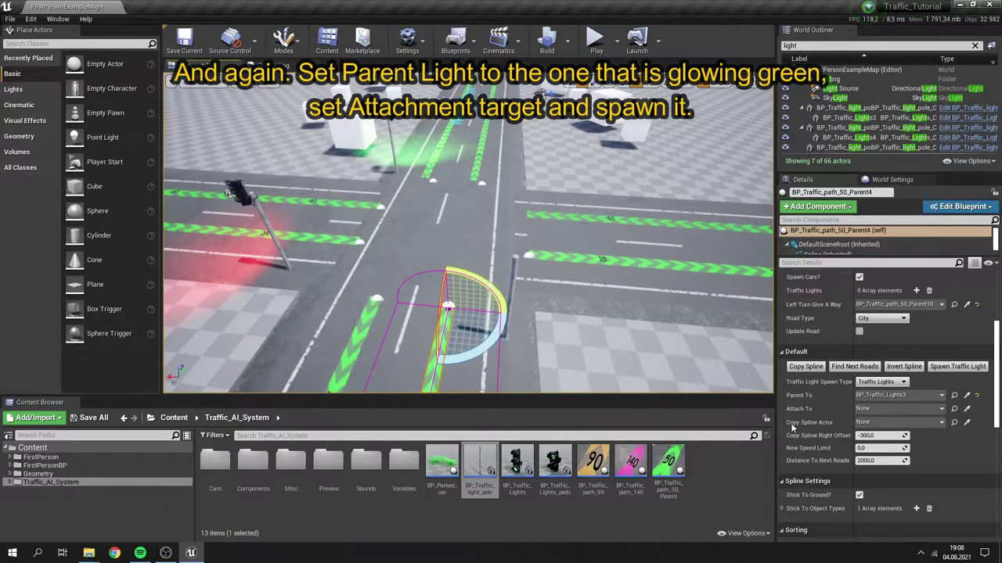
# - Spawn the path's traffic light with Attach To set to BP_Traffic_light_pole3, and update the new light
pyautogui.click(967, 409)
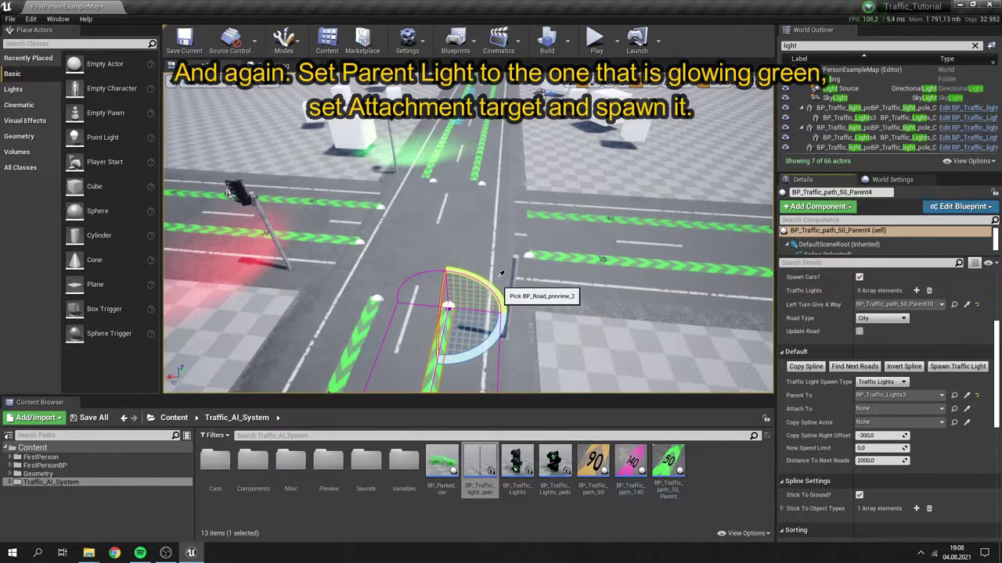
pyautogui.click(512, 275)
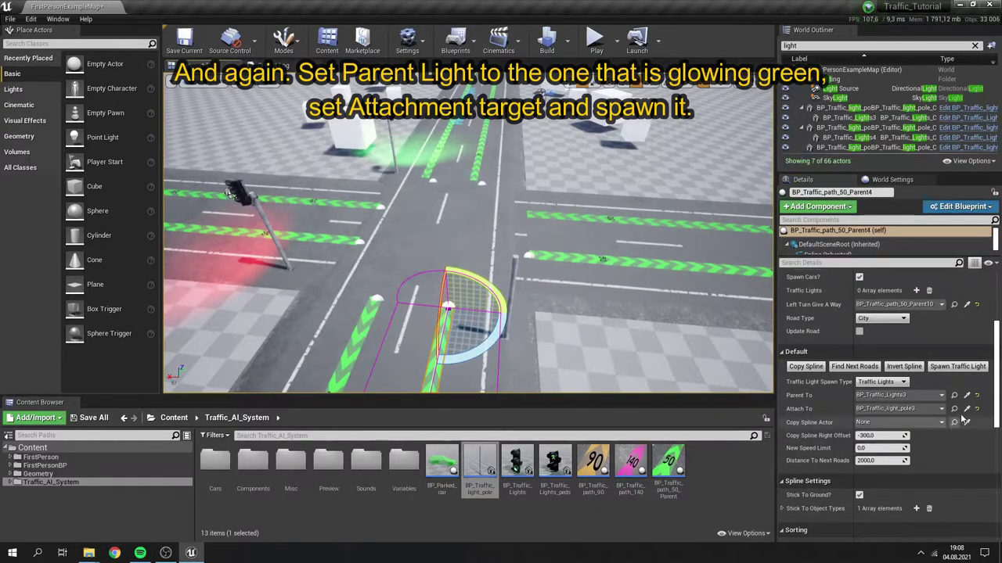
pyautogui.click(957, 367)
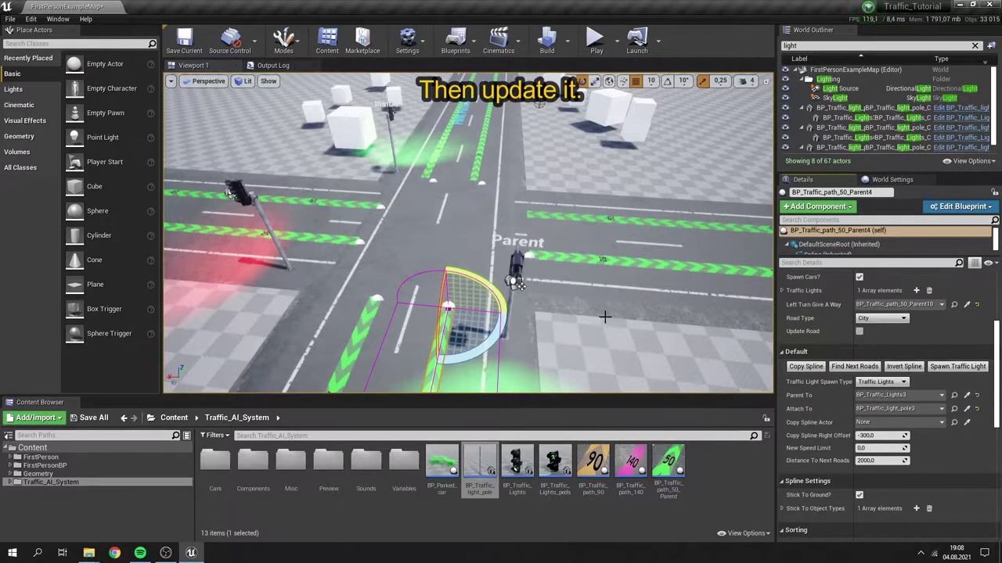
pyautogui.click(515, 281)
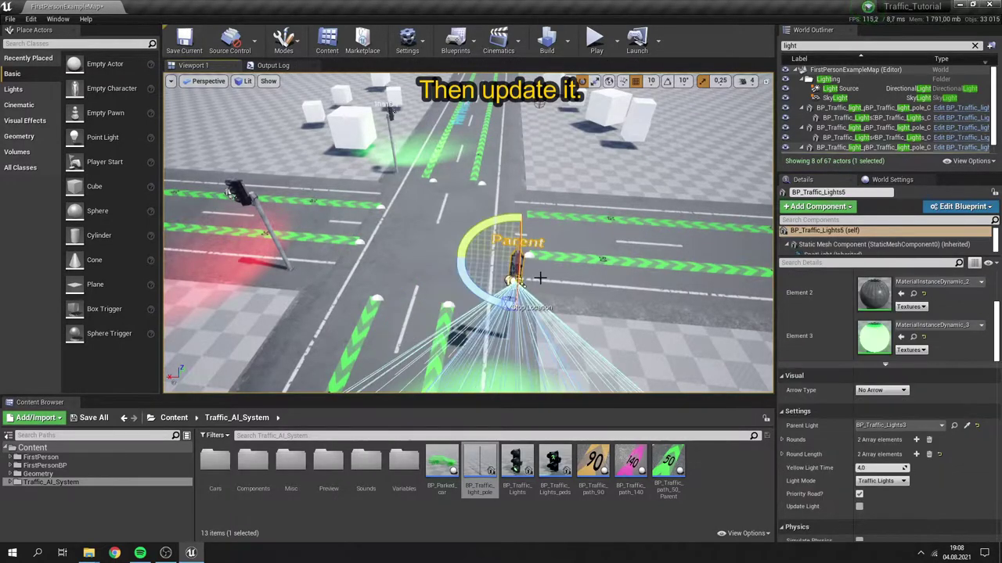
pyautogui.click(860, 507)
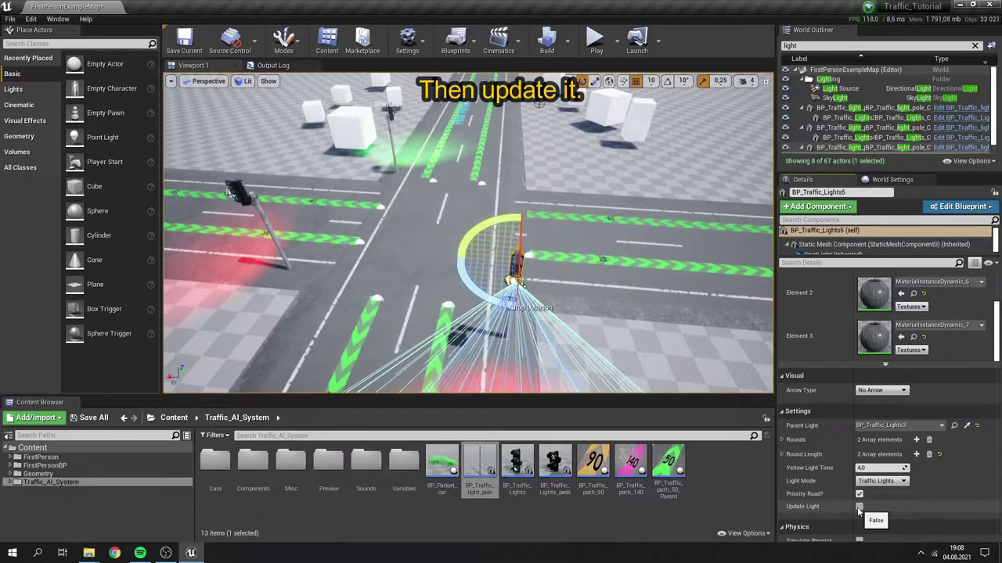
# - Place a fourth BP_Traffic_light_pole at the remaining corner, and set Parent To of BP_Traffic_path_50_Parent8 to BP_Traffic_Lights3
pyautogui.click(470, 235)
pyautogui.moveTo(470, 235); pyautogui.dragTo(588, 384, button='right')
pyautogui.moveTo(505, 444); pyautogui.dragTo(512, 291)
pyautogui.click(444, 326)
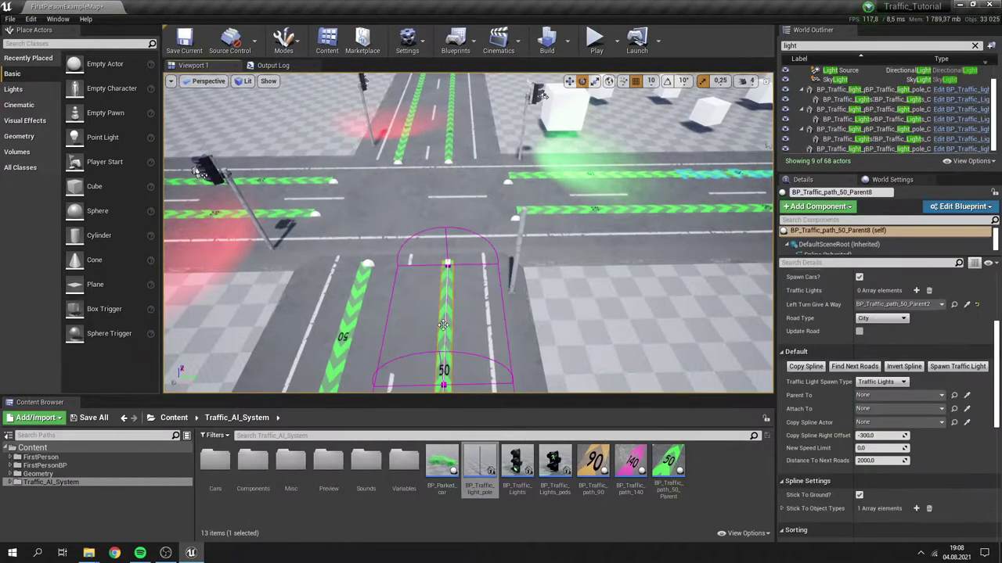
pyautogui.click(967, 395)
pyautogui.moveTo(557, 301); pyautogui.dragTo(570, 274, button='right')
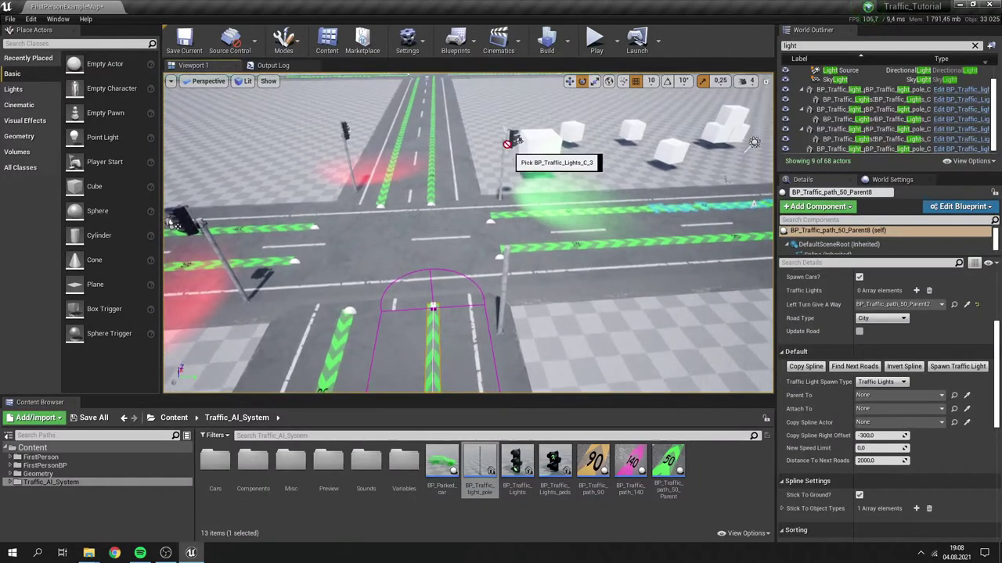
pyautogui.click(514, 140)
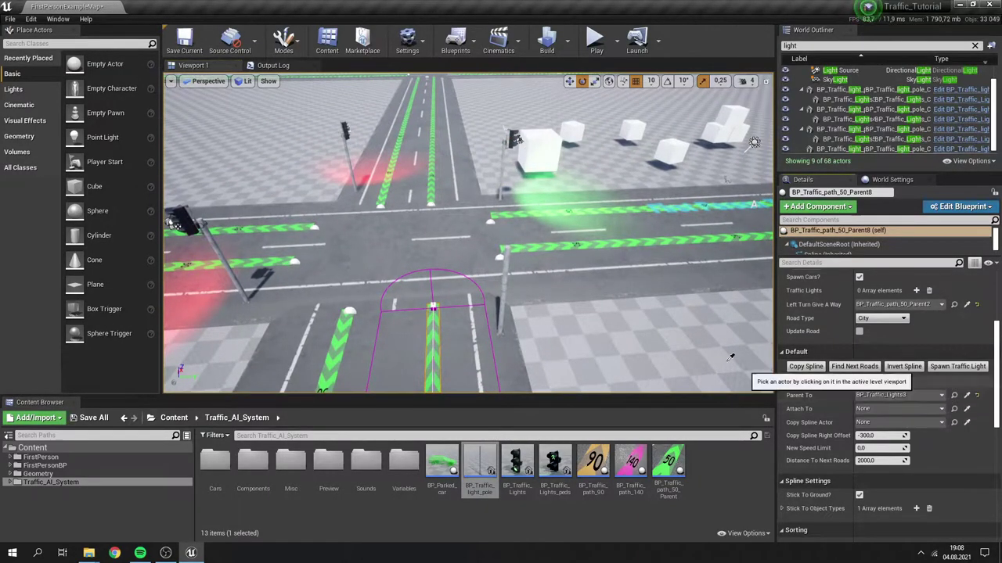
# - Spawn the fourth traffic light with Attach To set to BP_Traffic_light_pole4, and update that light
pyautogui.click(504, 288)
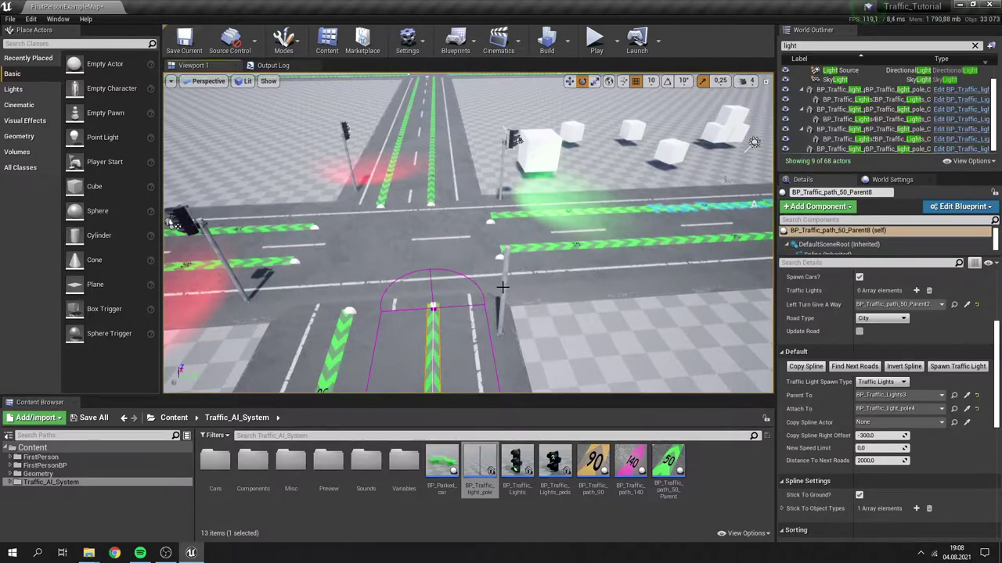
pyautogui.click(968, 368)
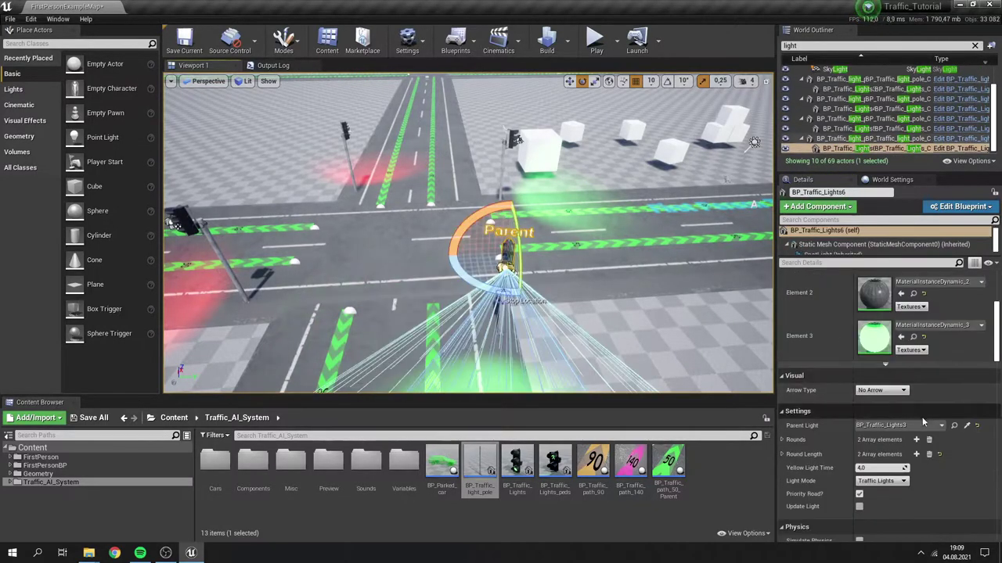
pyautogui.click(862, 506)
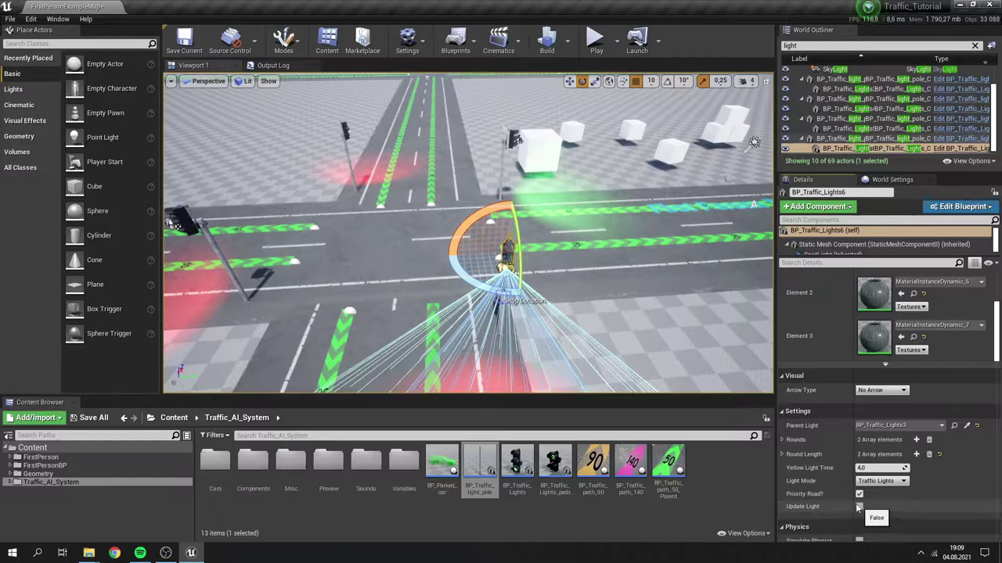
# - Enable round 0 for the parent light BP_Traffic_Lights3 and for BP_Traffic_Lights5 on the opposite side of the intersection
pyautogui.moveTo(612, 316); pyautogui.dragTo(544, 239, button='right')
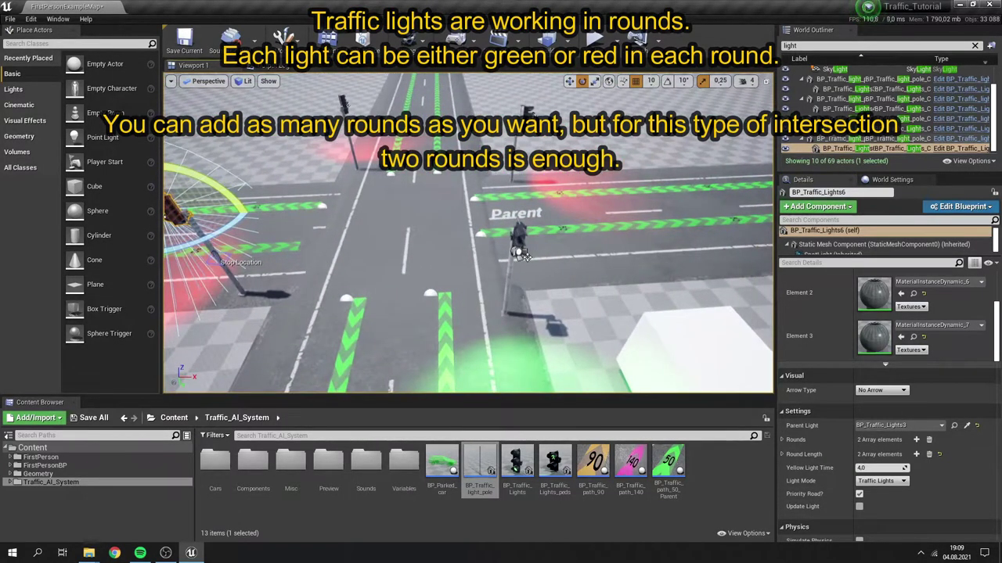
pyautogui.click(519, 234)
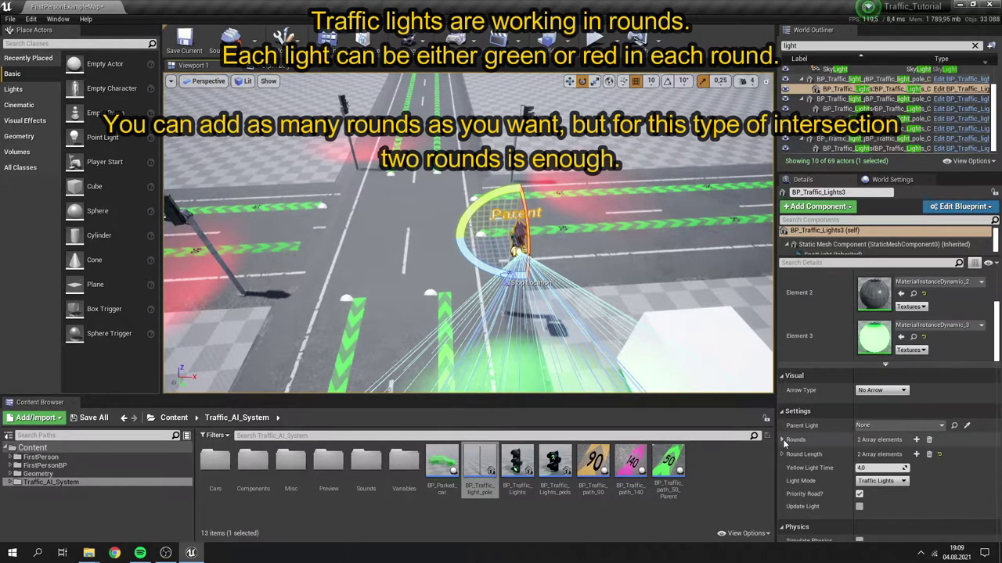
pyautogui.click(782, 440)
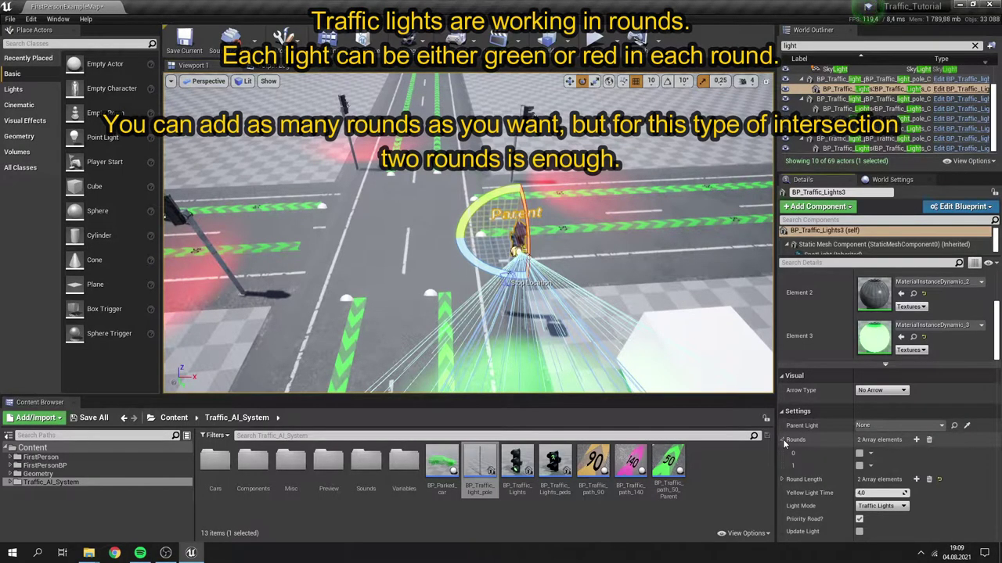
pyautogui.click(782, 480)
pyautogui.scroll(-1, 804, 468)
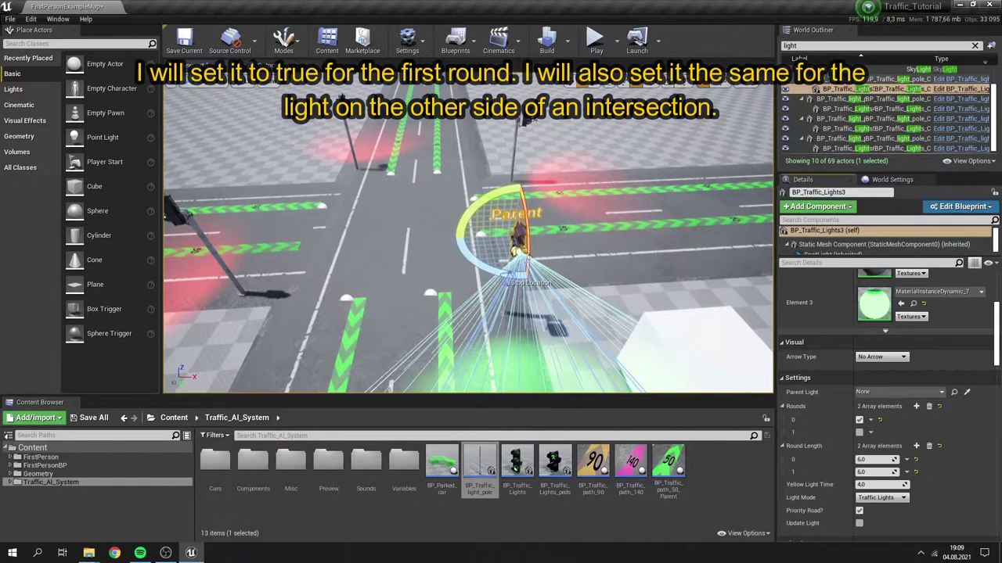
pyautogui.click(342, 100)
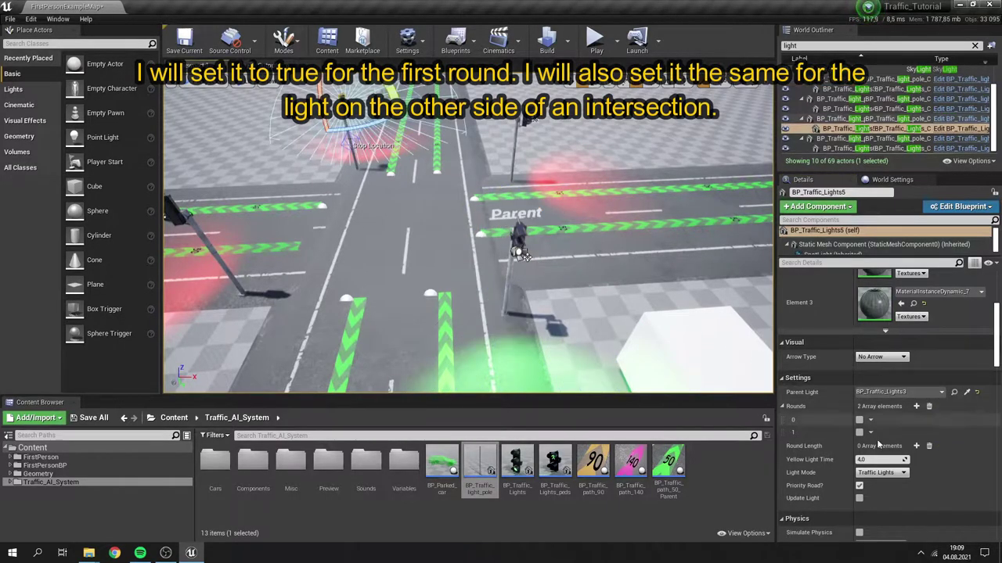
pyautogui.click(860, 420)
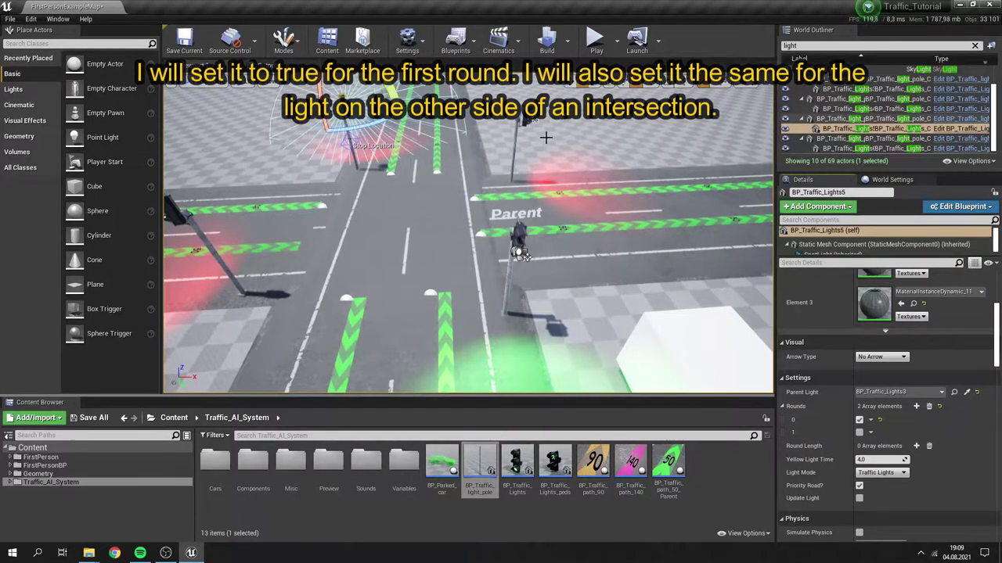
# - Enable round 1 for the two side lights, BP_Traffic_Lights4 and BP_Traffic_Lights6, and reselect the parent light
pyautogui.click(525, 123)
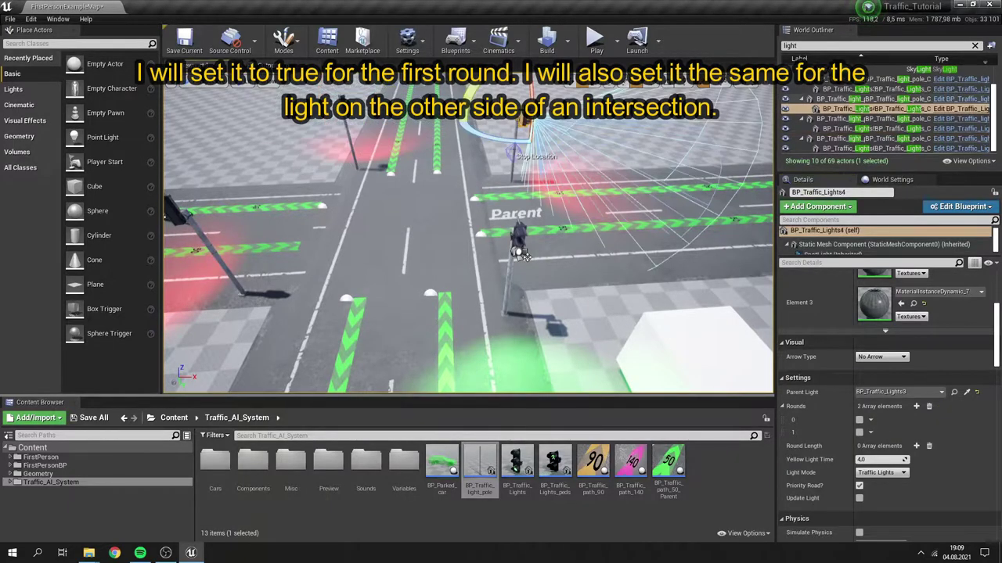
pyautogui.click(859, 432)
pyautogui.moveTo(338, 253); pyautogui.dragTo(274, 204, button='right')
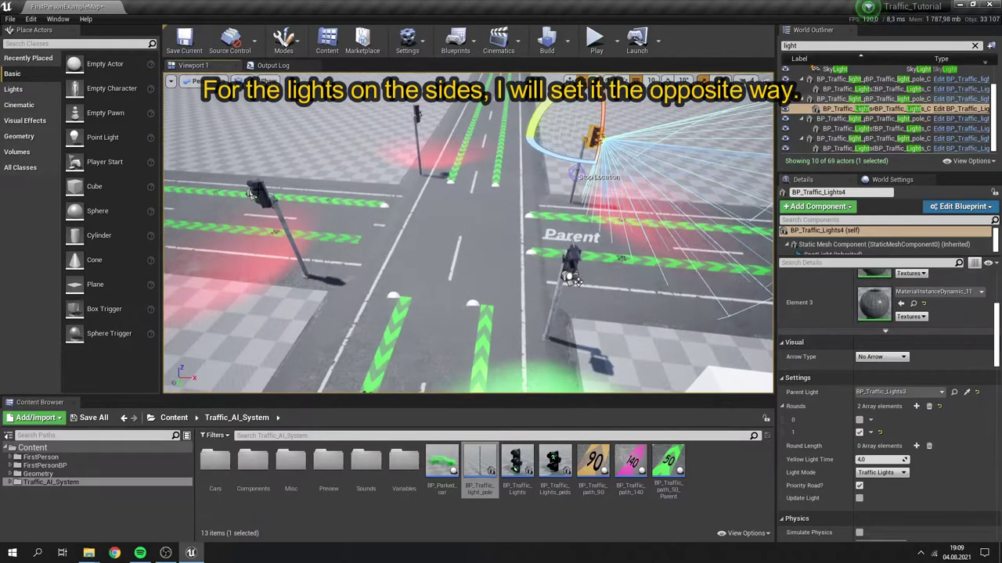
pyautogui.click(251, 192)
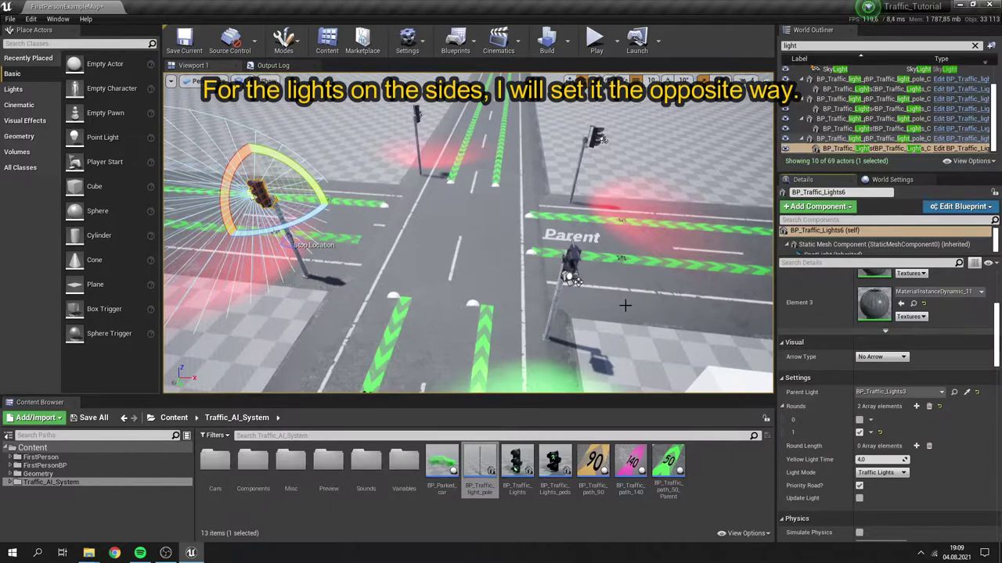
pyautogui.click(574, 261)
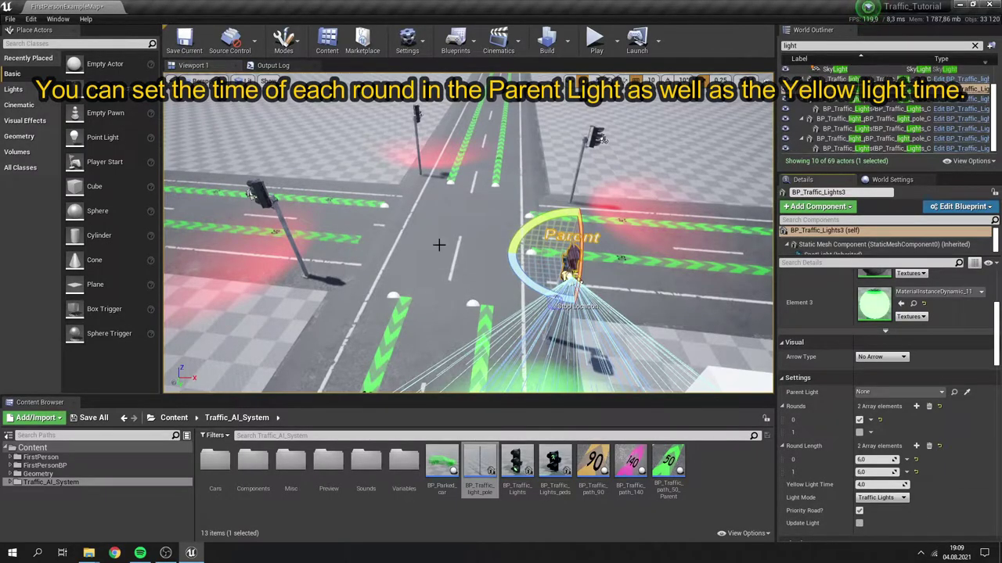
# - Spawn and update a Priority road traffic light for BP_Traffic_path_50_Parent19 at the T-intersection
pyautogui.moveTo(439, 245); pyautogui.dragTo(627, 219, button='right')
pyautogui.moveTo(469, 235); pyautogui.dragTo(458, 324, button='right')
pyautogui.moveTo(436, 252); pyautogui.dragTo(510, 254, button='right')
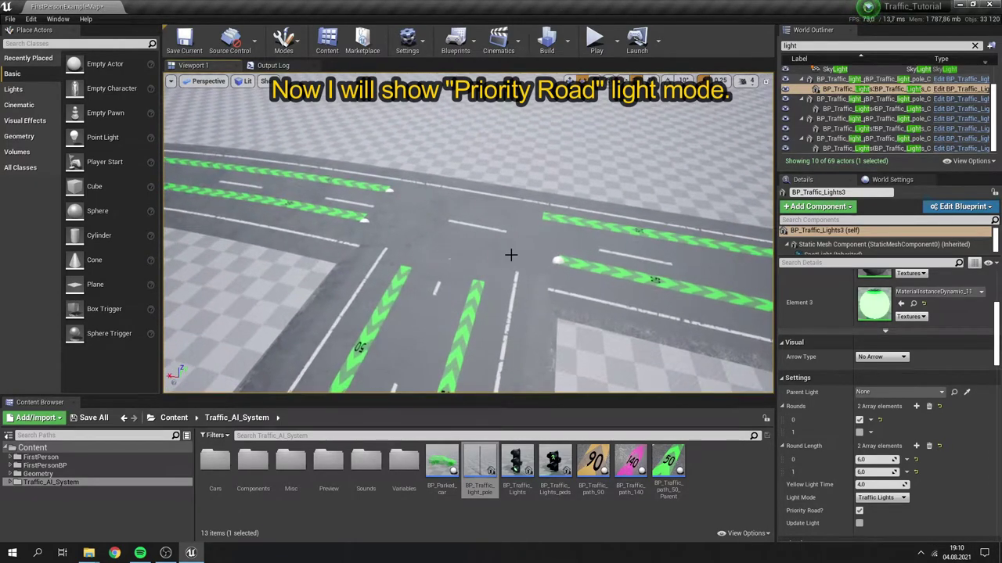
pyautogui.click(477, 287)
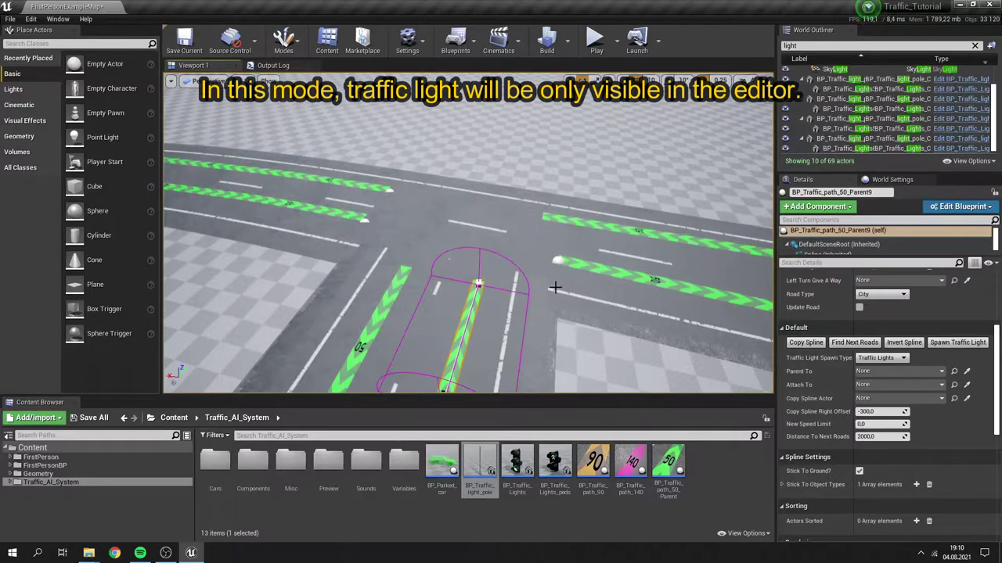
pyautogui.click(890, 358)
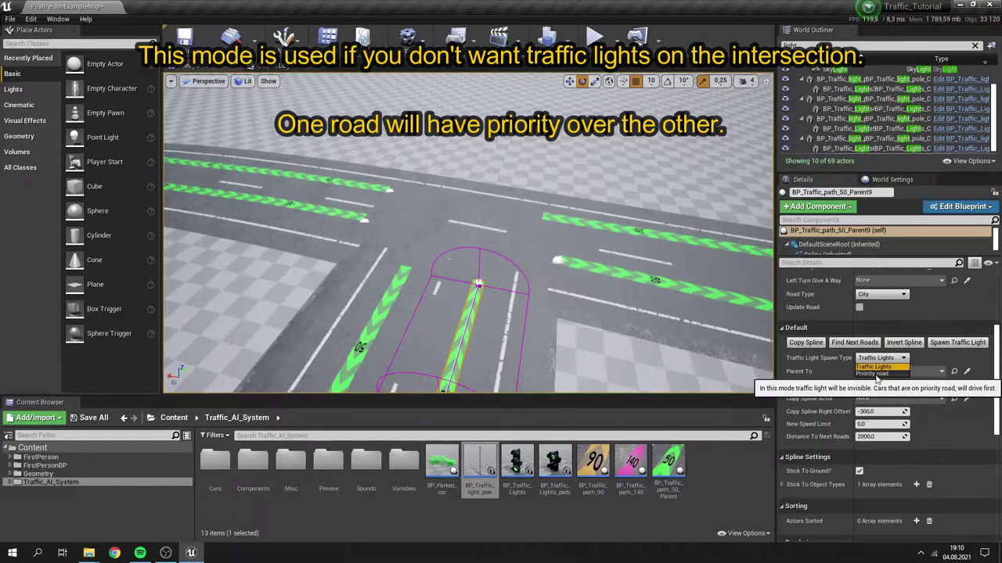
pyautogui.click(582, 224)
pyautogui.moveTo(633, 280); pyautogui.dragTo(438, 280, button='right')
pyautogui.click(880, 357)
pyautogui.click(881, 372)
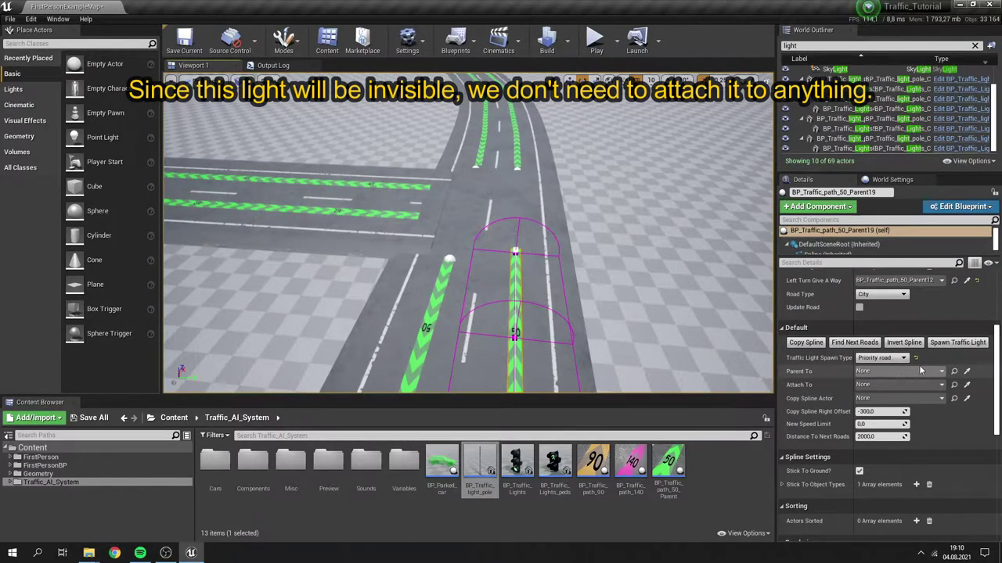
pyautogui.click(958, 343)
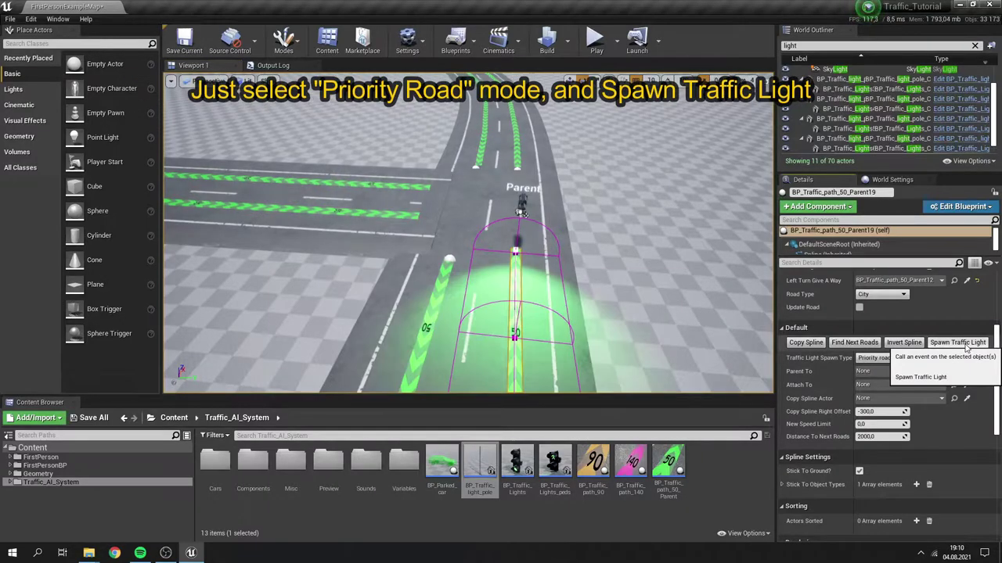
pyautogui.click(520, 208)
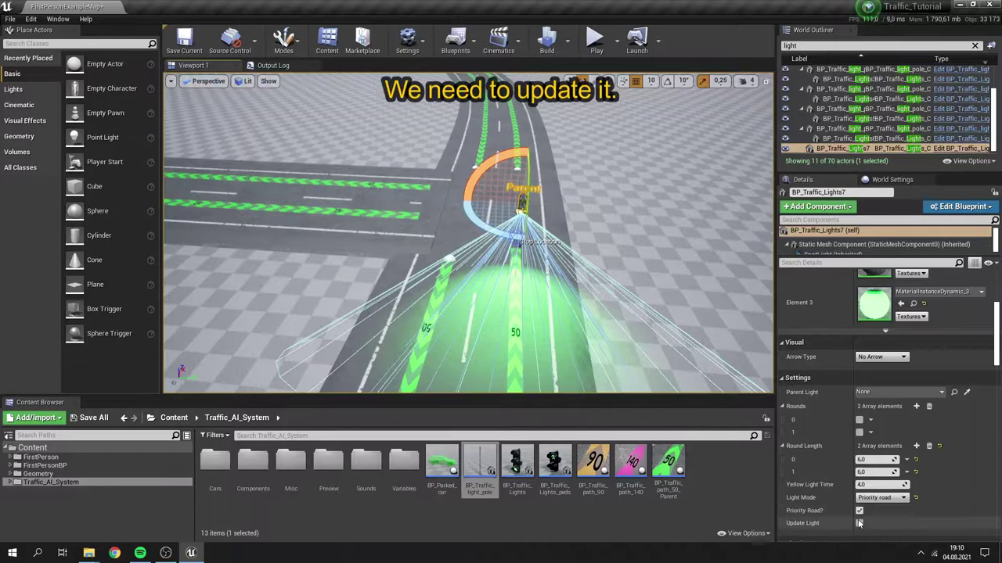
# - On the opposite path BP_Traffic_path_50_Parent12, set Parent To to BP_Traffic_Lights7 and Traffic Light Spawn Type to Priority road
pyautogui.moveTo(599, 343); pyautogui.dragTo(598, 343, button='right')
pyautogui.moveTo(494, 333); pyautogui.dragTo(494, 333, button='right')
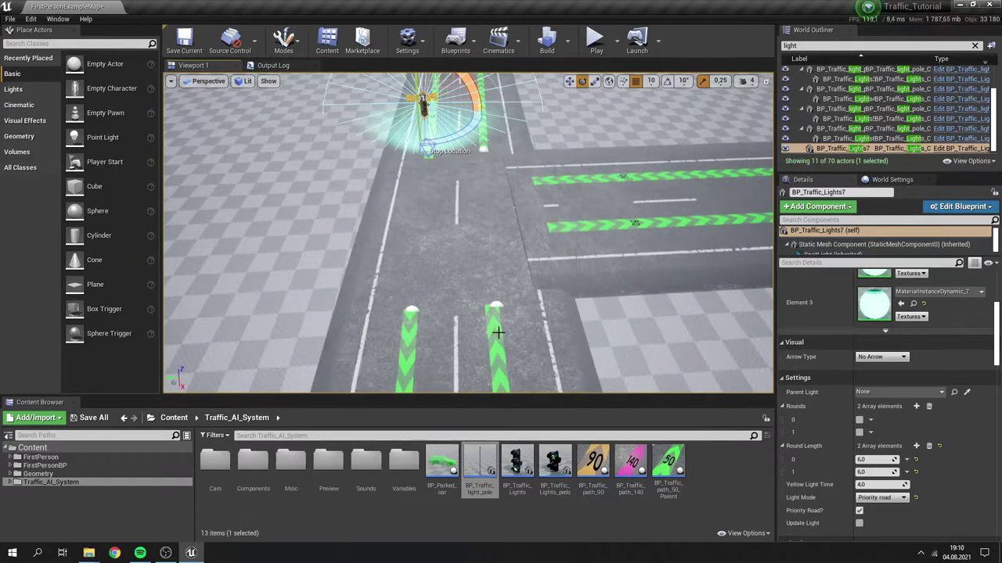
pyautogui.click(498, 333)
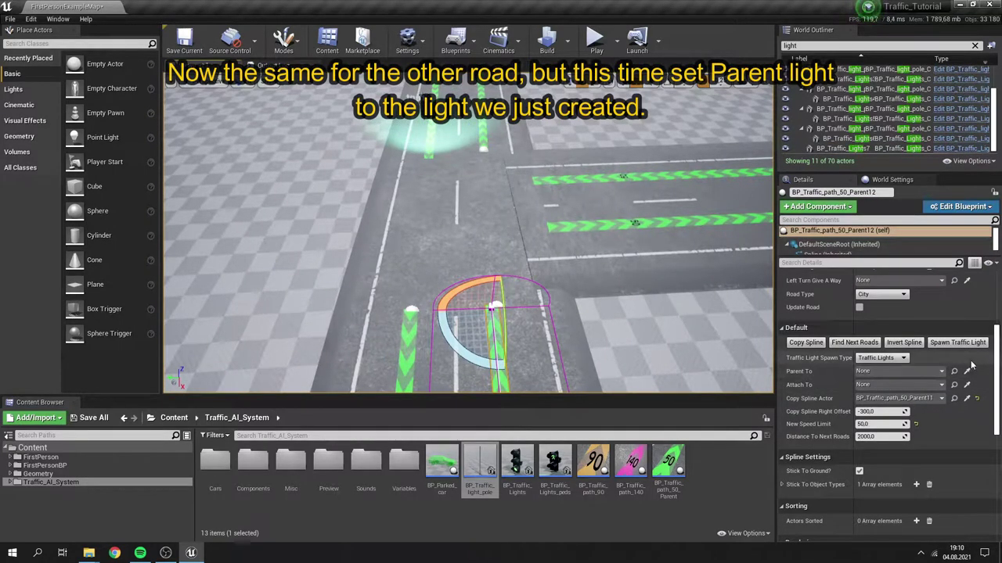
pyautogui.moveTo(602, 274); pyautogui.dragTo(599, 251, button='right')
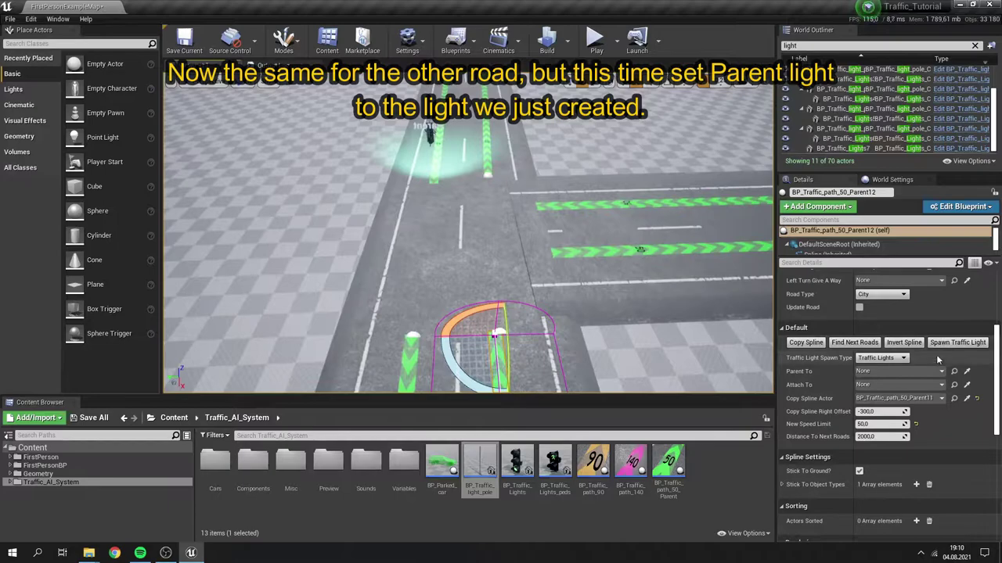
pyautogui.click(967, 372)
pyautogui.click(429, 135)
pyautogui.click(880, 358)
pyautogui.click(875, 380)
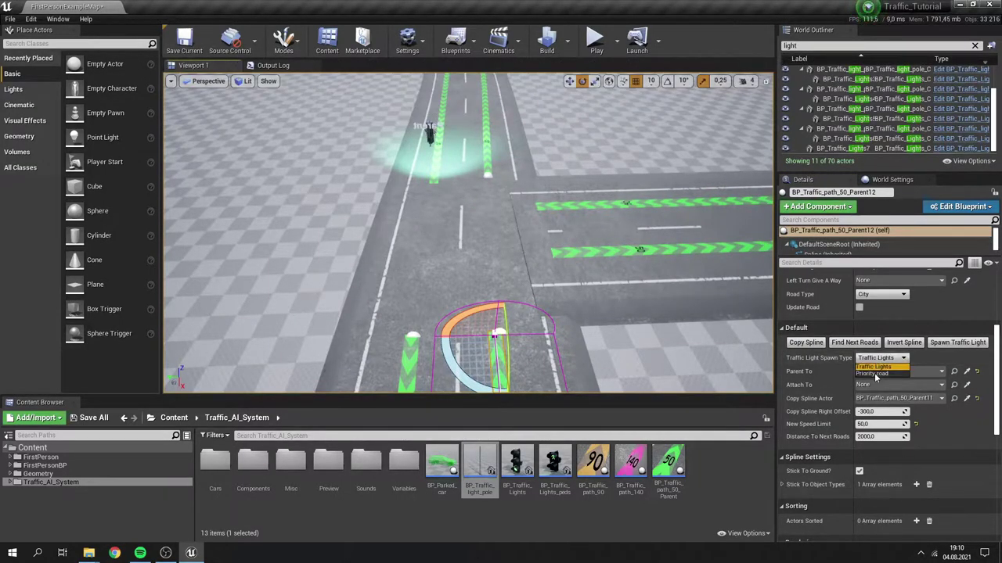
# - Spawn the traffic light for BP_Traffic_path_50_Parent12 and update the new light
pyautogui.click(957, 342)
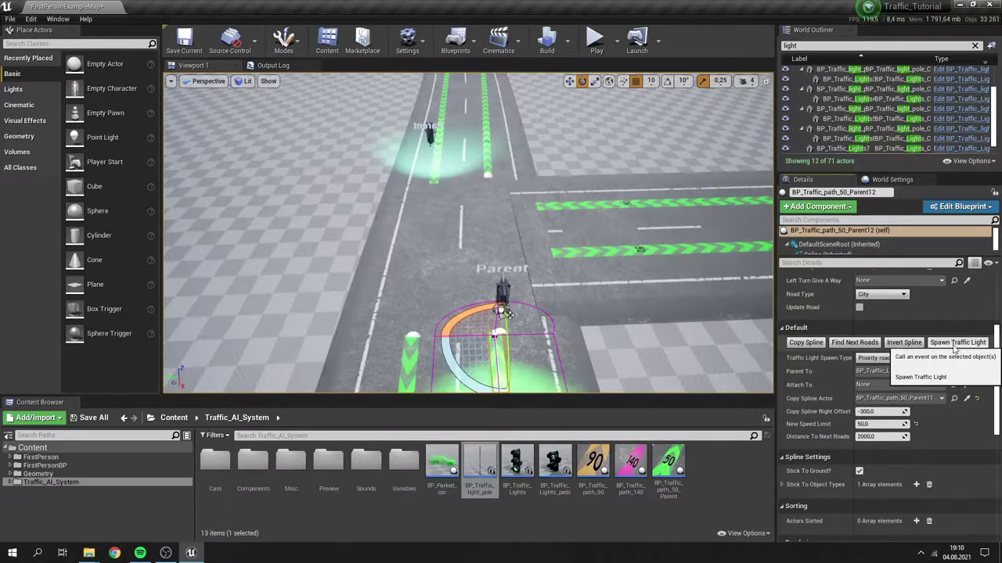
pyautogui.click(503, 288)
pyautogui.moveTo(597, 285); pyautogui.dragTo(595, 341, button='right')
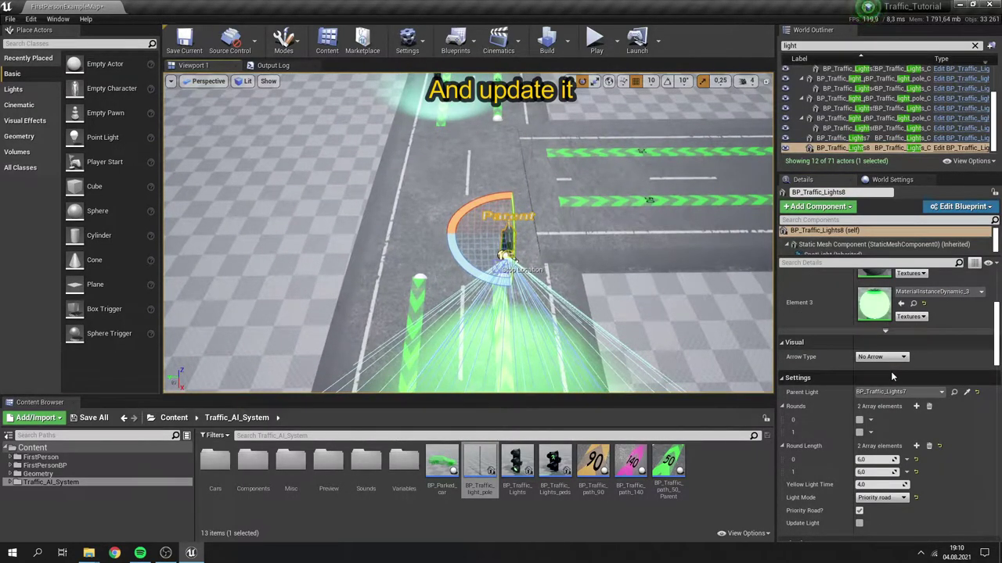
pyautogui.click(858, 524)
# - On the side-road path BP_Traffic_path_50_Parent9, set Traffic Light Spawn Type to Priority road and Parent To to BP_Traffic_Lights7
pyautogui.moveTo(551, 308); pyautogui.dragTo(368, 308, button='right')
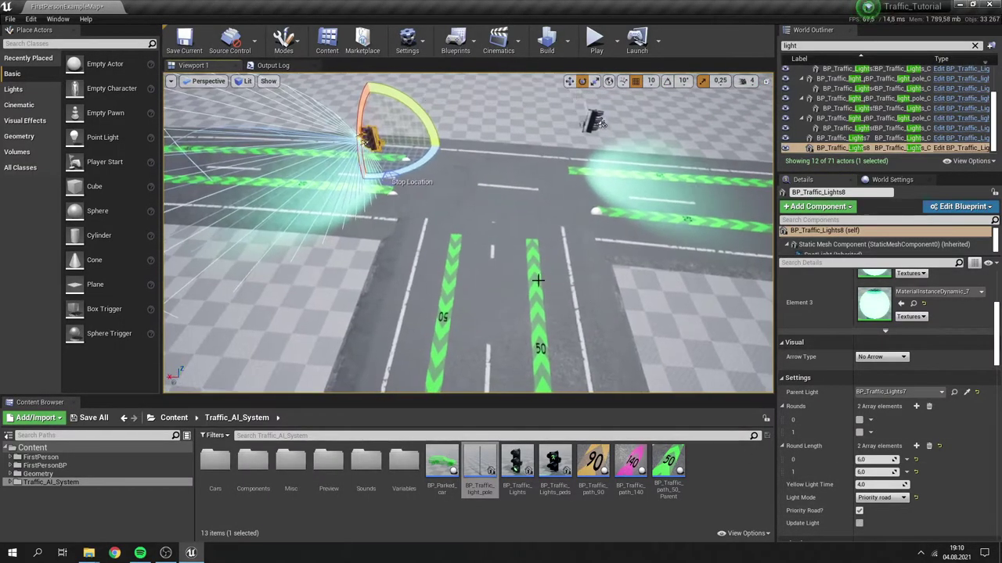
pyautogui.click(539, 349)
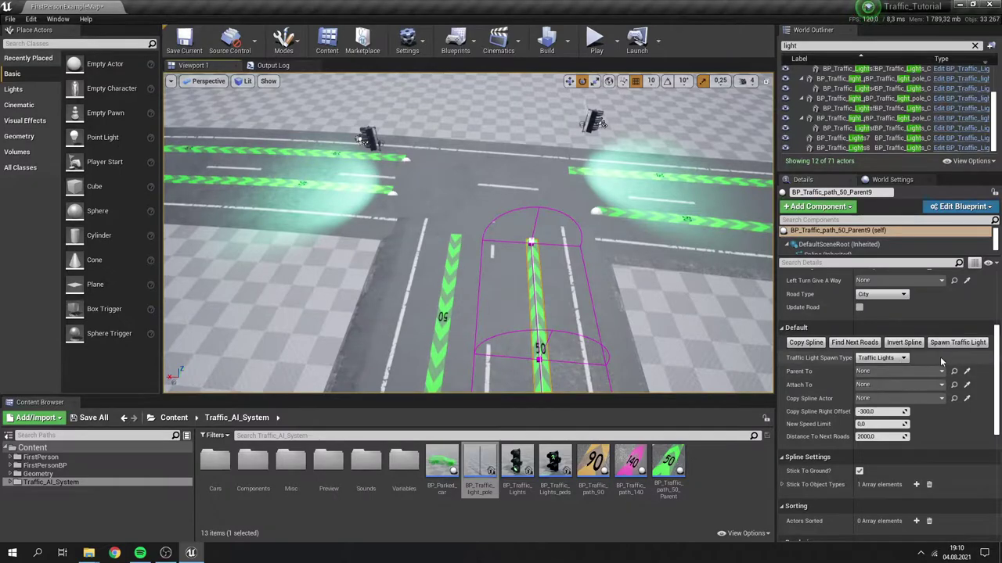
pyautogui.click(900, 358)
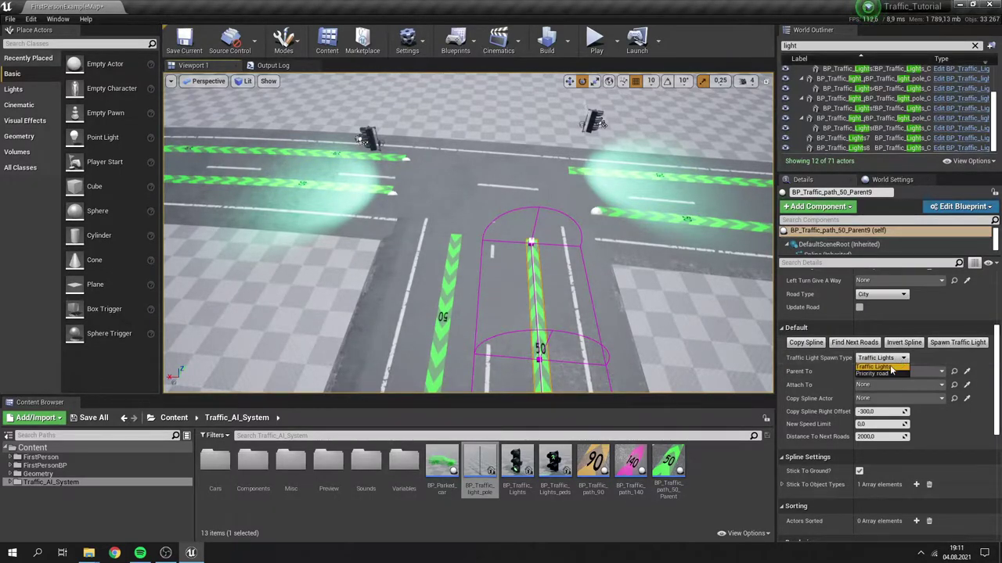
pyautogui.click(970, 383)
pyautogui.click(967, 371)
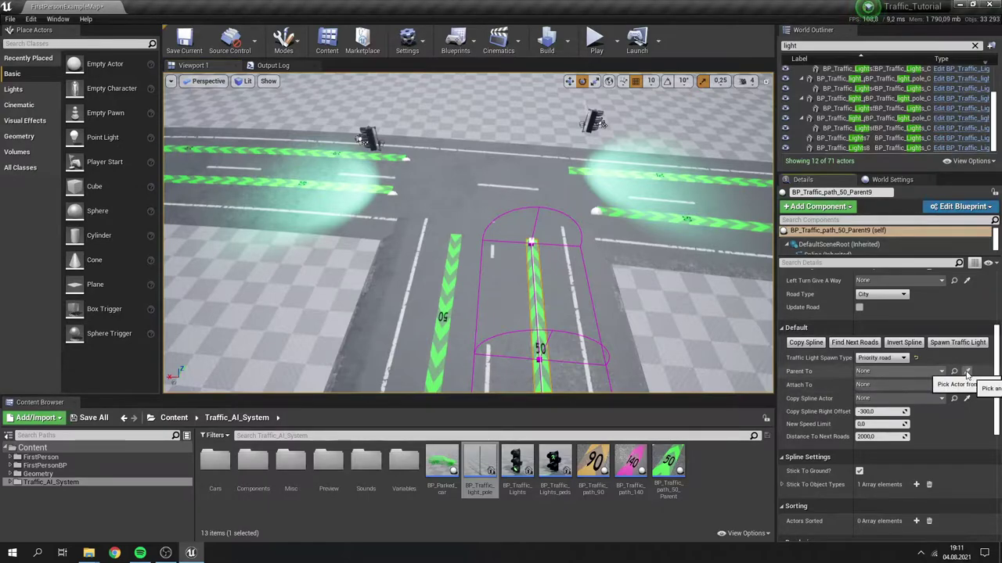
pyautogui.click(596, 121)
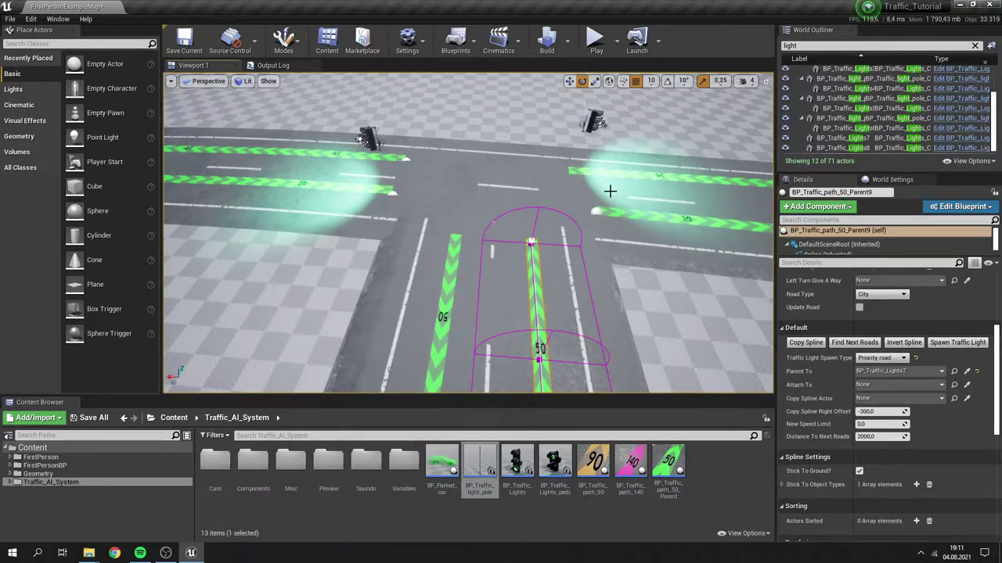
# - Spawn the side road's traffic light and update it with Priority Road? turned off
pyautogui.click(958, 342)
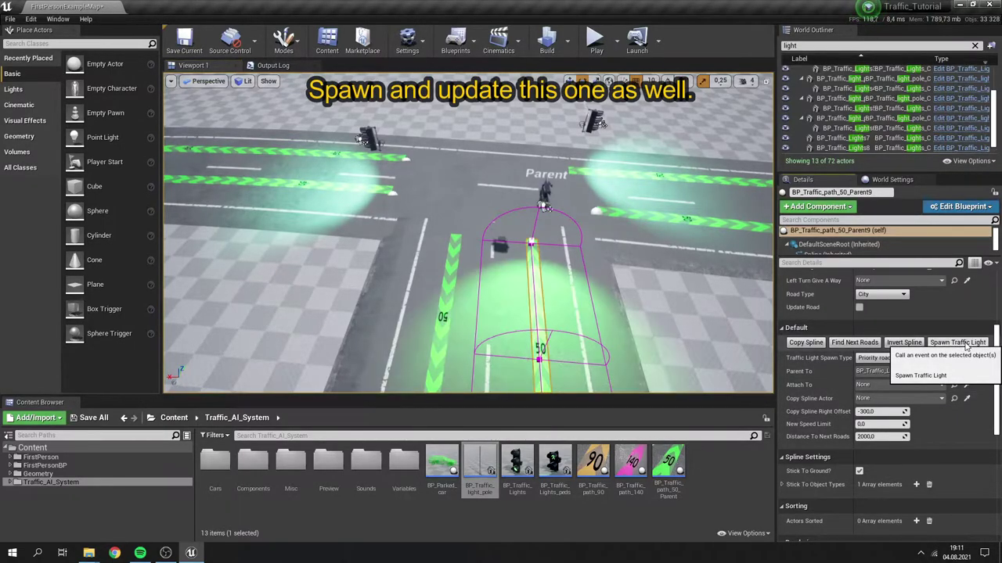
pyautogui.click(546, 194)
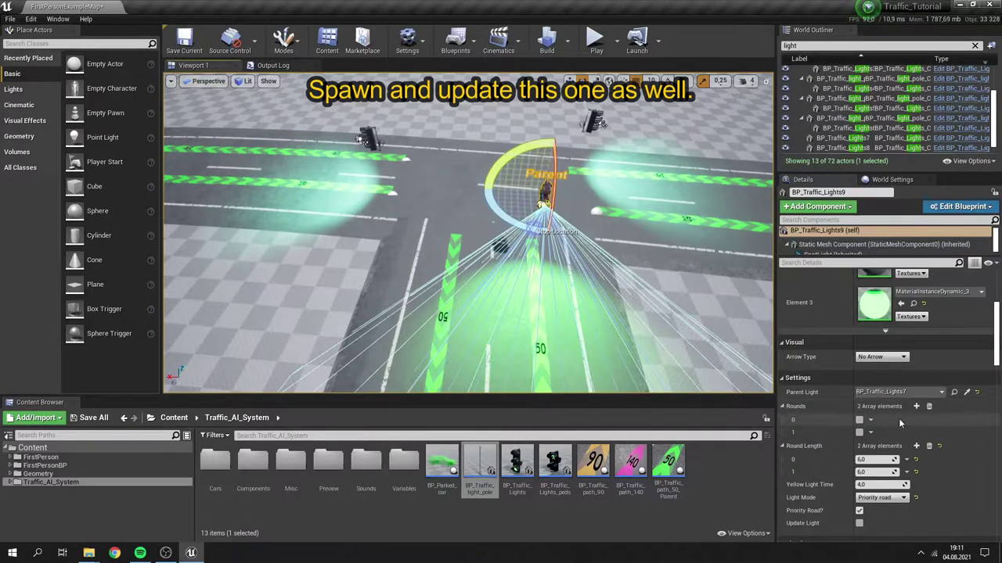
pyautogui.click(859, 511)
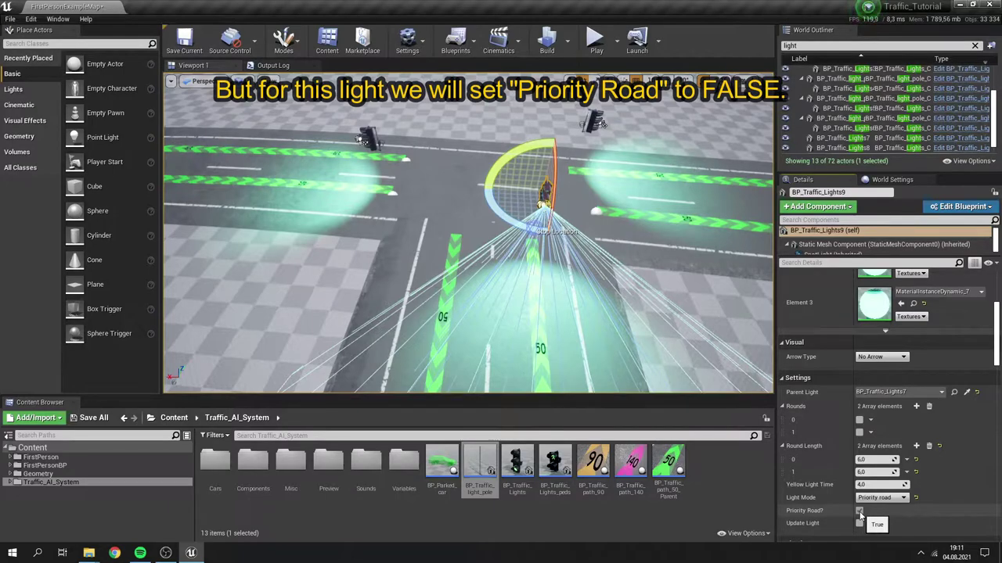
pyautogui.click(672, 293)
pyautogui.moveTo(671, 293); pyautogui.dragTo(657, 321, button='right')
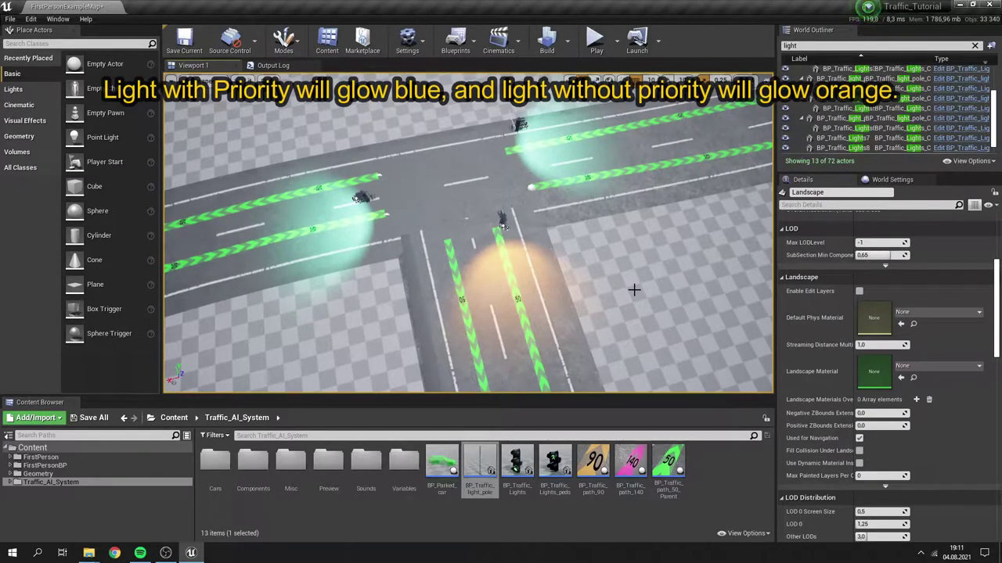
# - Check the Left Turn Give A Way setting of BP_Traffic_path_50_Parent19 and select the opposite path it refers to
pyautogui.moveTo(600, 278); pyautogui.dragTo(553, 264, button='right')
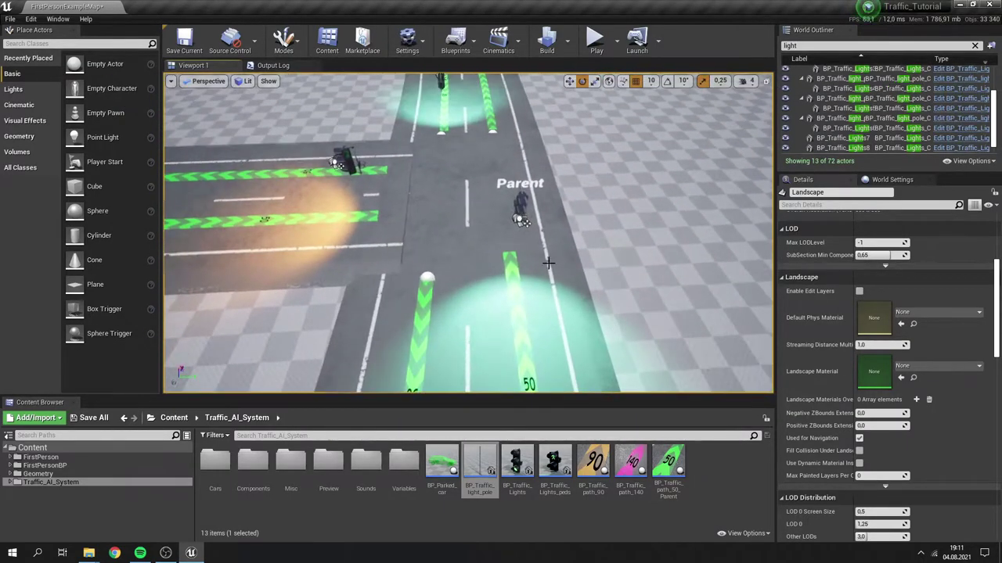
pyautogui.click(513, 265)
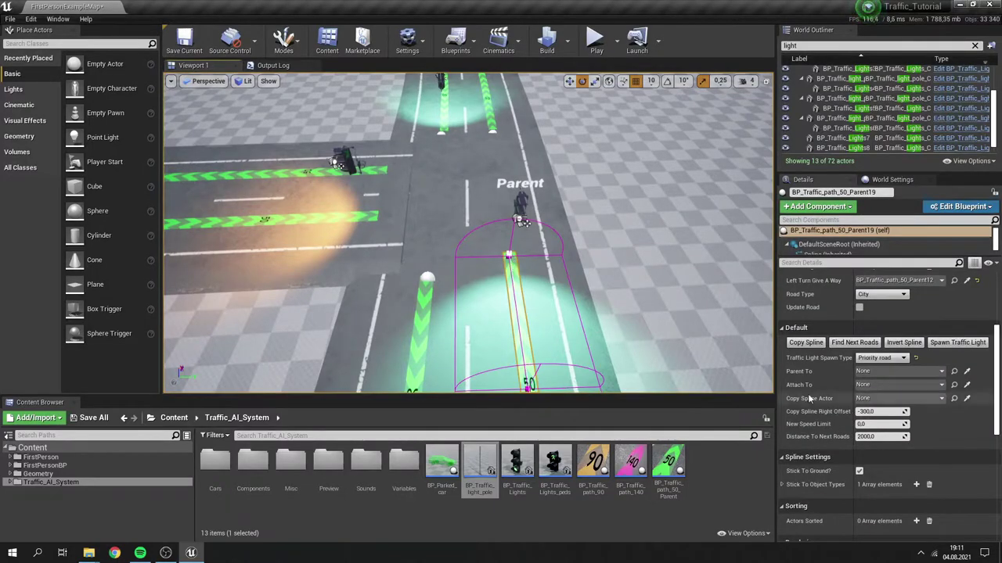
pyautogui.scroll(3, 808, 394)
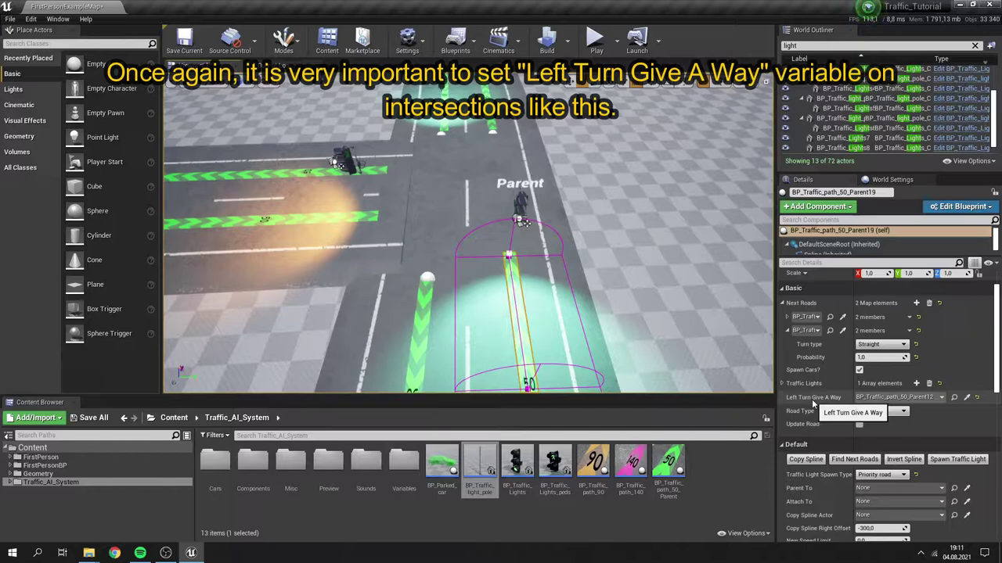
pyautogui.click(443, 123)
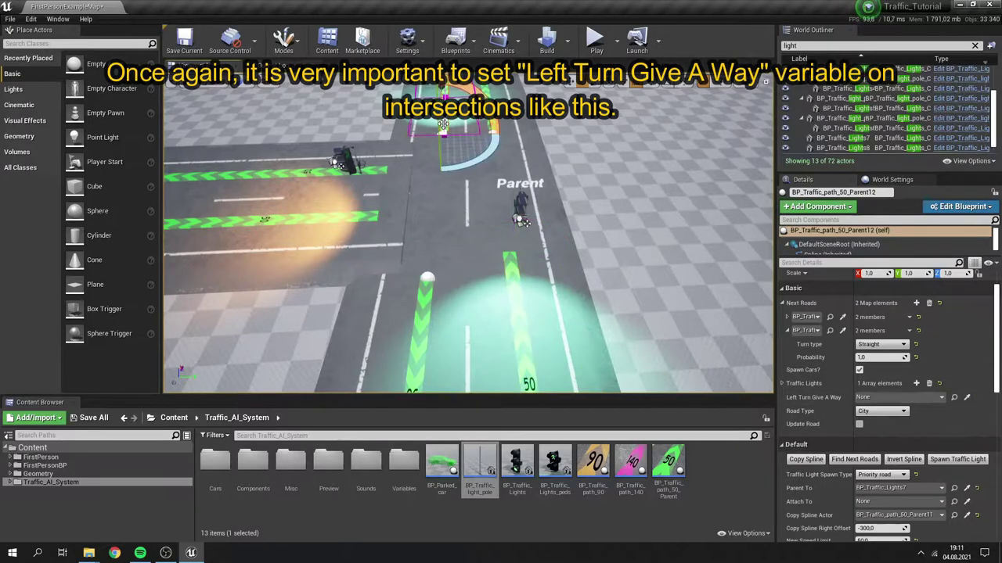
# - Inspect the finished priority-road intersection and preview how its traffic lights look in game view
pyautogui.click(623, 249)
pyautogui.press('s')
pyautogui.moveTo(623, 249)
pyautogui.mouseDown(button='right')
pyautogui.moveTo(623, 270)
pyautogui.moveTo(602, 254)
pyautogui.moveTo(634, 235)
pyautogui.mouseUp(button='right')
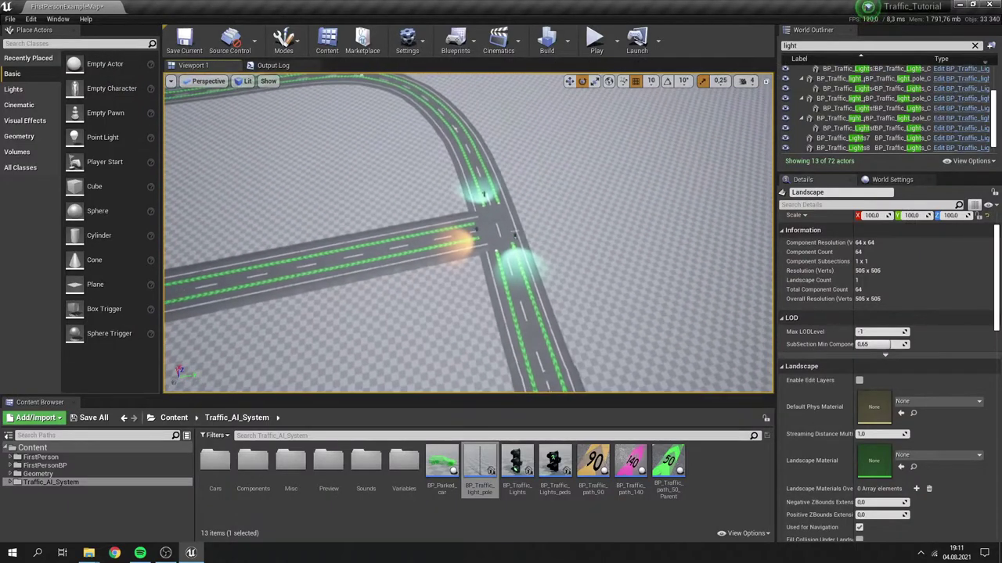
pyautogui.press('w')
pyautogui.moveTo(629, 292)
pyautogui.mouseDown(button='right')
pyautogui.moveTo(629, 314)
pyautogui.moveTo(641, 305)
pyautogui.moveTo(629, 292)
pyautogui.mouseUp(button='right')
pyautogui.press('s')
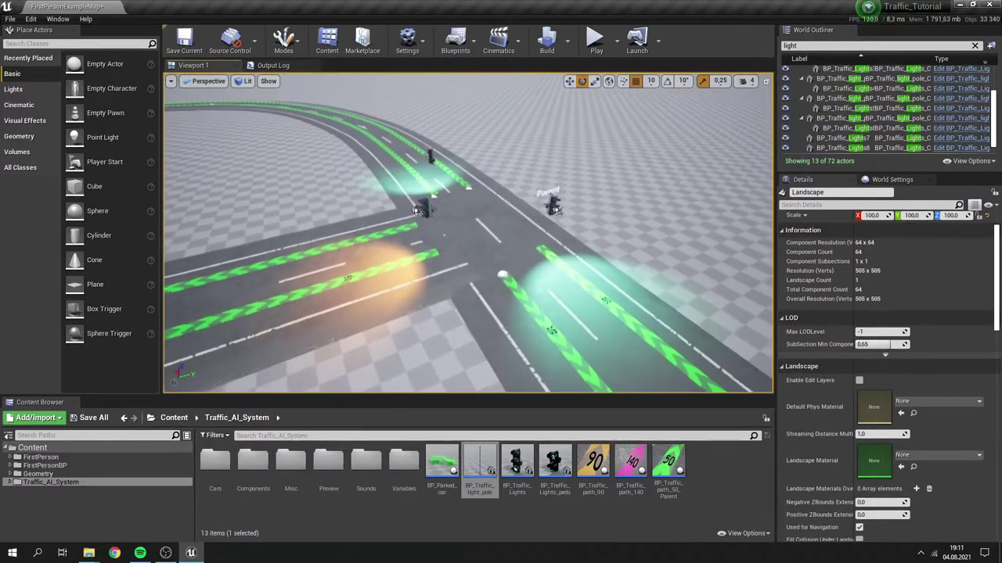
pyautogui.press('g')
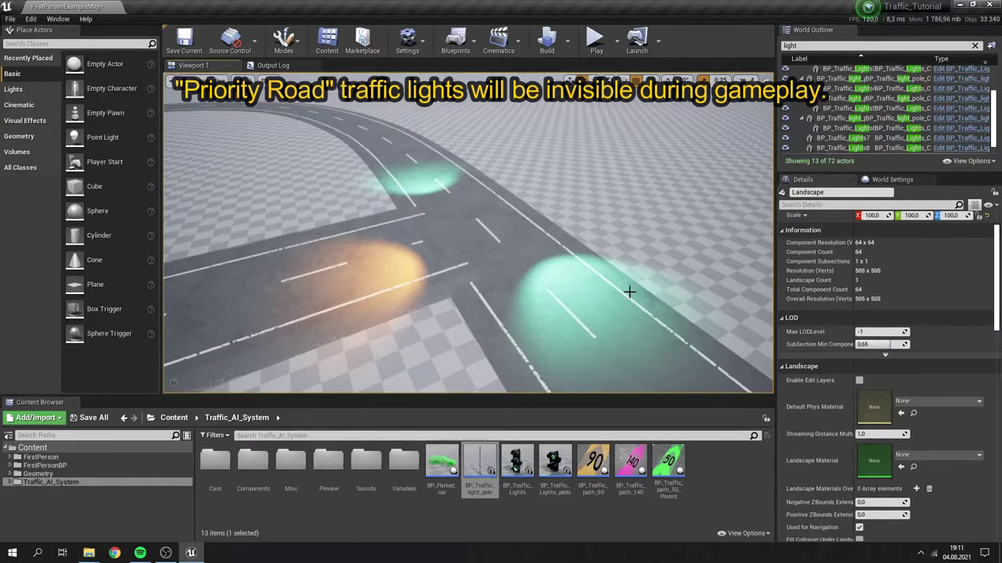
pyautogui.press('g')
# - Place two BP_Traffic_light_pole actors at the corners of the next T-intersection
pyautogui.press('w')
pyautogui.moveTo(633, 319); pyautogui.dragTo(653, 333, button='right')
pyautogui.press('w')
pyautogui.press('s')
pyautogui.press('w')
pyautogui.moveTo(563, 306); pyautogui.dragTo(562, 306, button='right')
pyautogui.moveTo(480, 467); pyautogui.dragTo(346, 225)
pyautogui.moveTo(479, 468); pyautogui.dragTo(606, 233)
# - Set Attach To on the side-road path to the corner pole and rotate its spawned traffic light towards the lane
pyautogui.click(396, 336)
pyautogui.scroll(-3, 939, 407)
pyautogui.click(966, 436)
pyautogui.click(478, 277)
pyautogui.moveTo(517, 244); pyautogui.dragTo(451, 242)
# - Spawn the main-road path's traffic light attached to the pole across the road and rotate it to face its lane
pyautogui.click(626, 280)
pyautogui.click(966, 468)
pyautogui.click(620, 196)
pyautogui.click(956, 426)
pyautogui.click(633, 169)
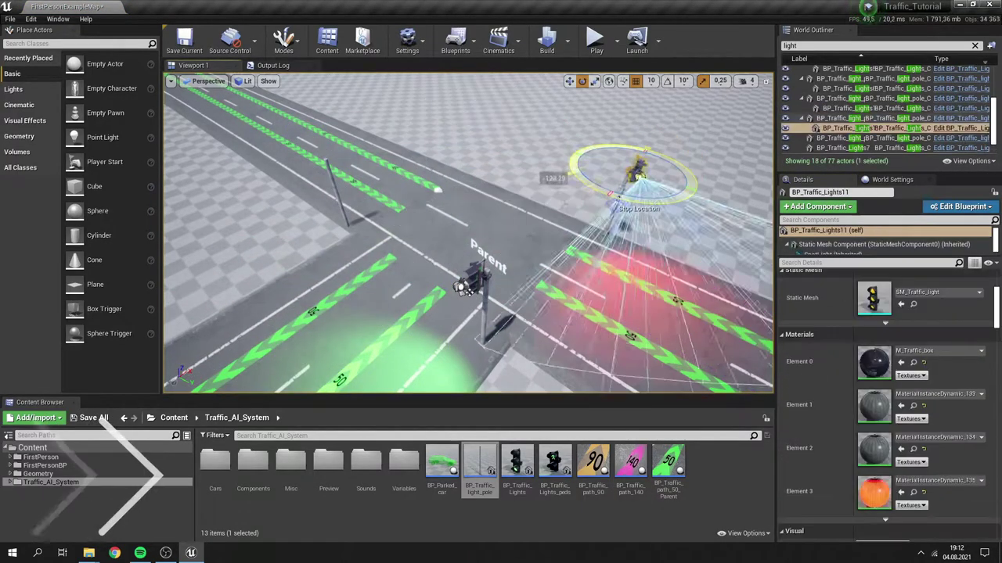
# - Spawn the traffic light for the opposite main-road lane with Attach To set to its roadside pole
pyautogui.moveTo(548, 235); pyautogui.dragTo(689, 235, button='right')
pyautogui.click(419, 313)
pyautogui.click(966, 468)
pyautogui.click(492, 235)
pyautogui.click(956, 425)
pyautogui.click(491, 210)
pyautogui.click(608, 322)
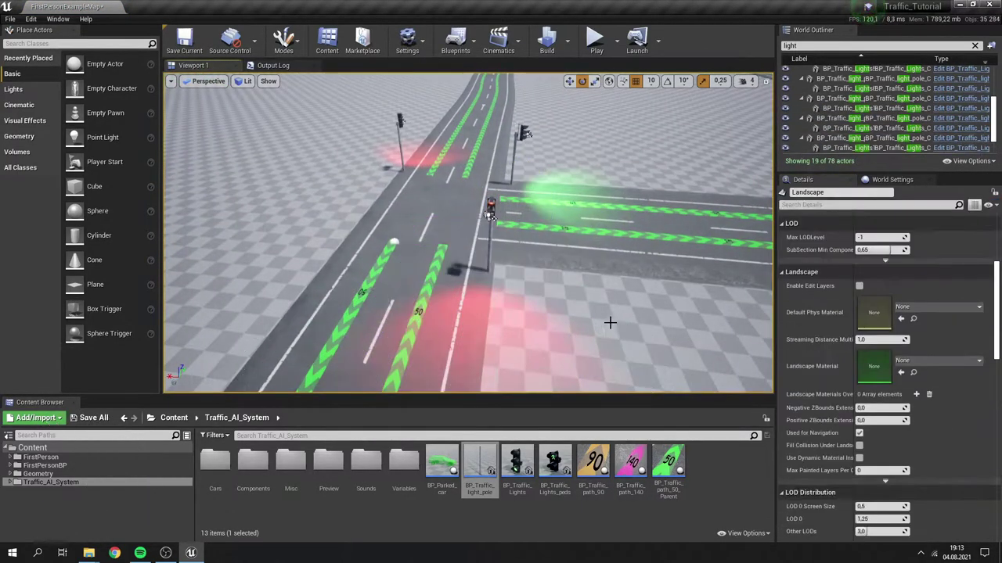
# - On parent light BP_Traffic_Lights10, enable only round 0 of two rounds and set the round lengths to 6 and 12
pyautogui.moveTo(609, 321); pyautogui.dragTo(470, 322, button='right')
pyautogui.click(592, 274)
pyautogui.click(196, 301)
pyautogui.click(524, 122)
pyautogui.click(592, 272)
pyautogui.click(859, 392)
pyautogui.click(874, 444)
pyautogui.write('12')
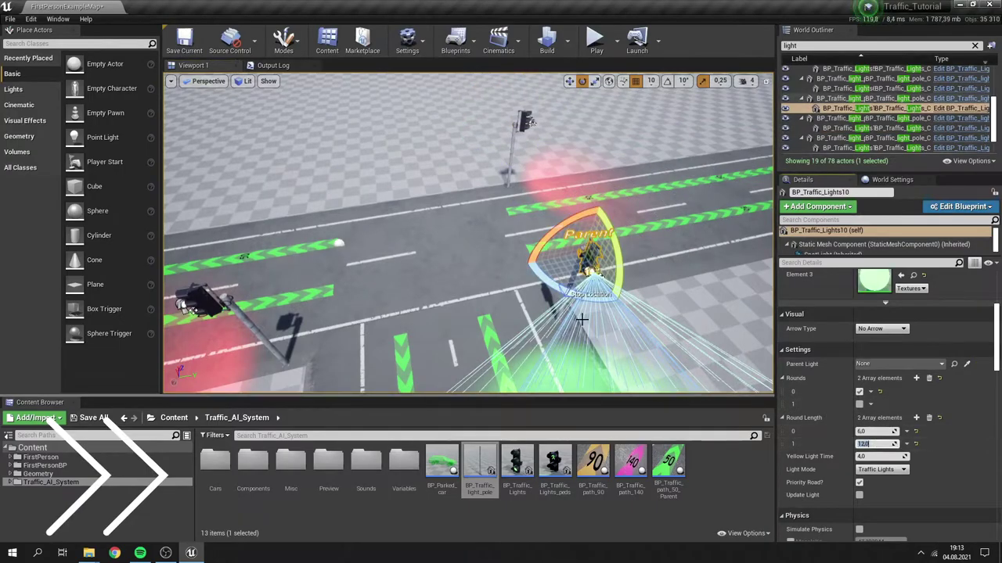
# - Place a traffic light pole at the side-road corner of the following T-intersection
pyautogui.moveTo(620, 360); pyautogui.dragTo(470, 360, button='right')
pyautogui.moveTo(480, 466); pyautogui.dragTo(535, 341)
pyautogui.moveTo(535, 341); pyautogui.dragTo(524, 273, button='right')
pyautogui.moveTo(585, 376); pyautogui.dragTo(601, 359, button='right')
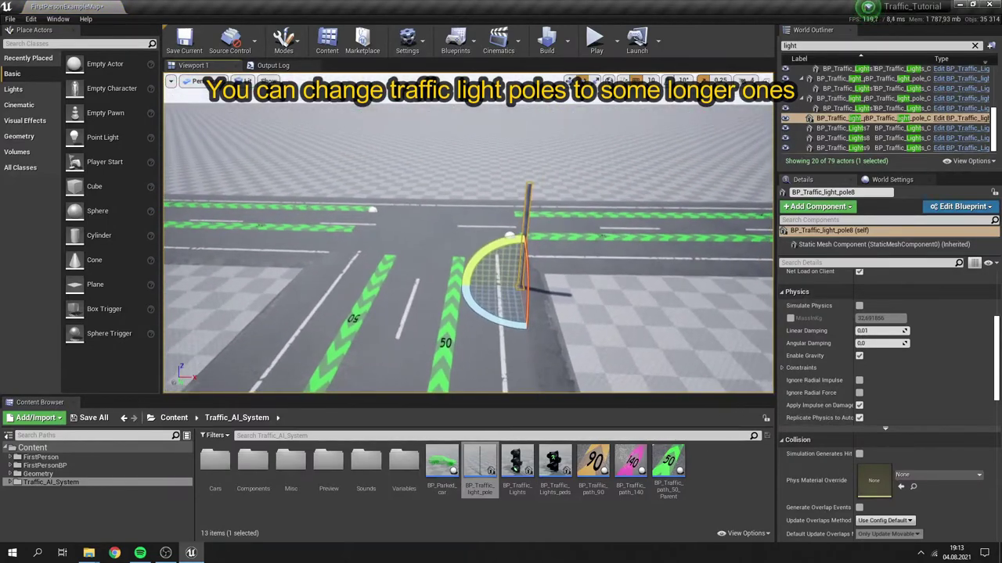
# - Try the SM_Traffic_pole_large static mesh on the new pole and view how far it reaches
pyautogui.scroll(6, 913, 406)
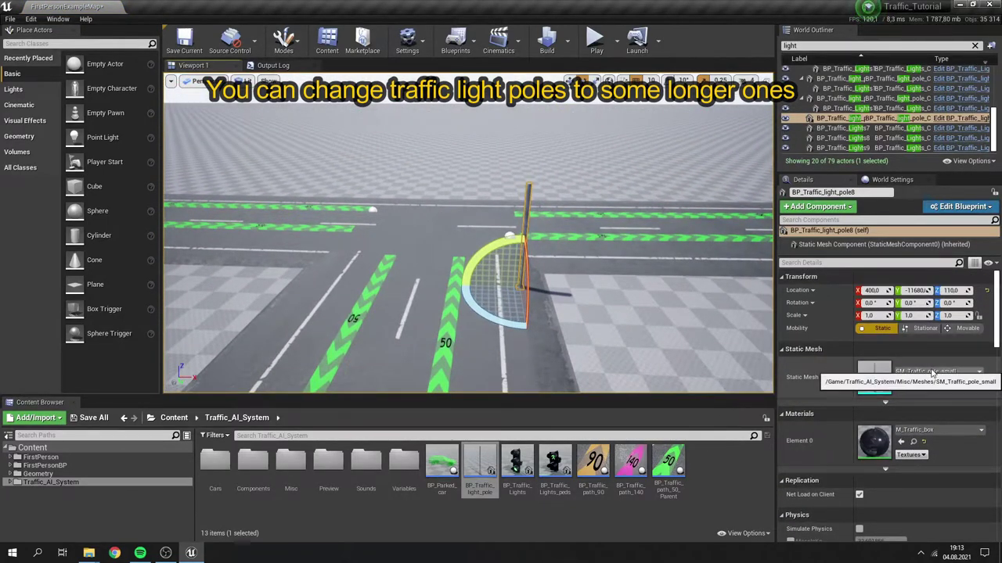
pyautogui.click(932, 374)
pyautogui.click(908, 291)
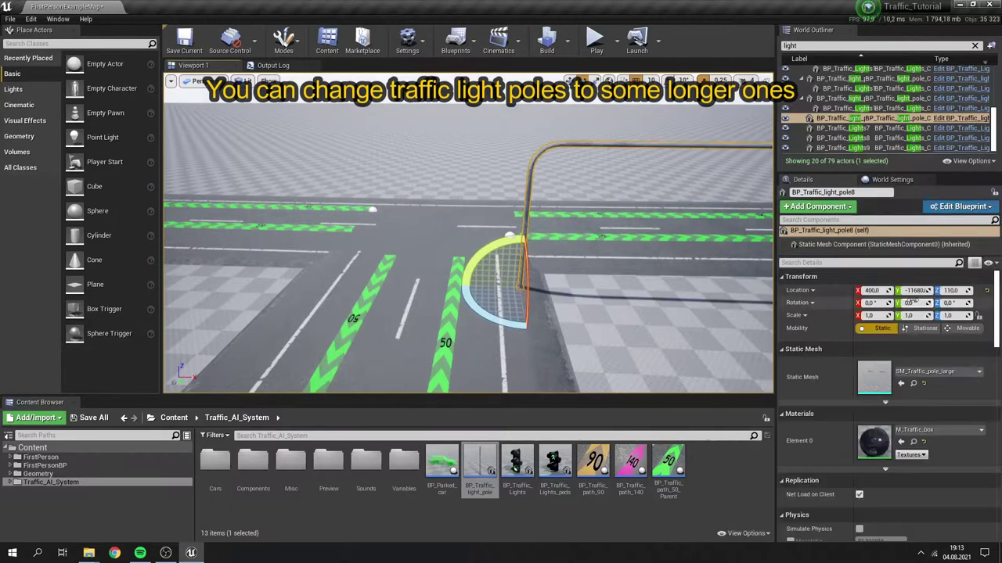
pyautogui.moveTo(597, 307)
pyautogui.mouseDown(button='right')
pyautogui.moveTo(626, 306)
pyautogui.moveTo(599, 309)
pyautogui.mouseUp(button='right')
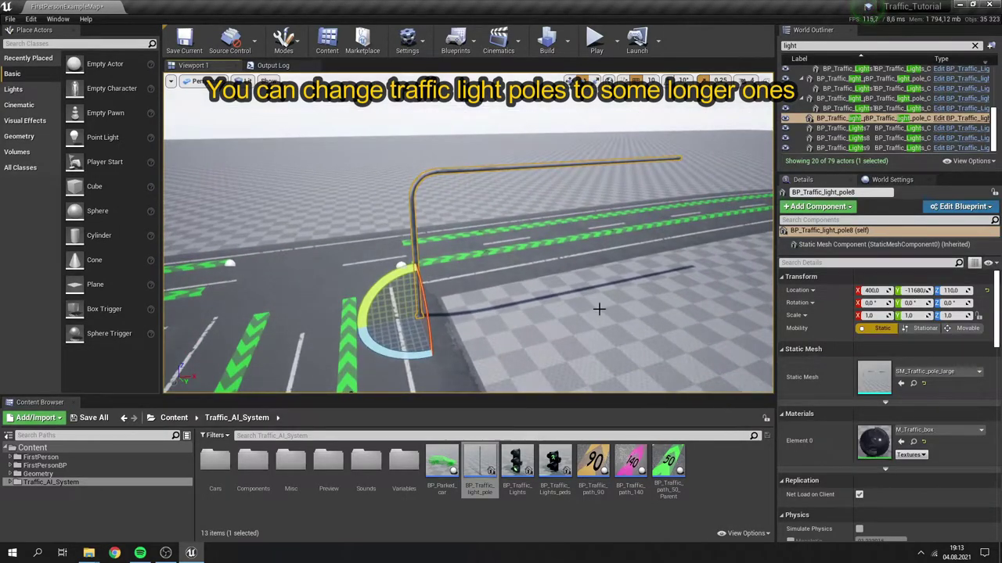
# - Set the pole's static mesh to SM_Traffic_pole_middle and rotate the pole about its vertical axis
pyautogui.click(954, 375)
pyautogui.click(921, 308)
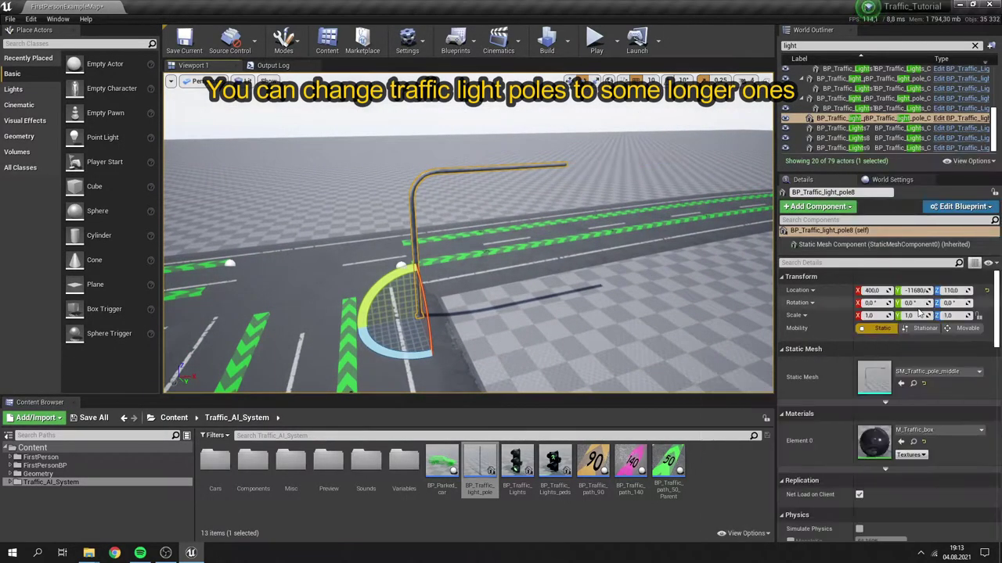
pyautogui.moveTo(385, 342); pyautogui.dragTo(336, 313)
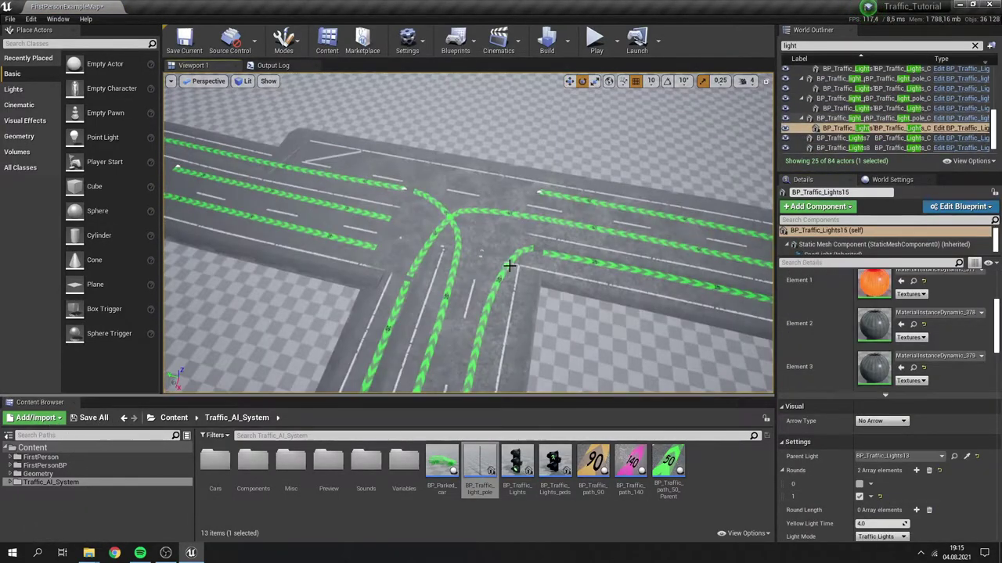
# - Save the level and place a traffic light pole at the side-road corner of the multi-lane intersection
pyautogui.hotkey('ctrl', 's')
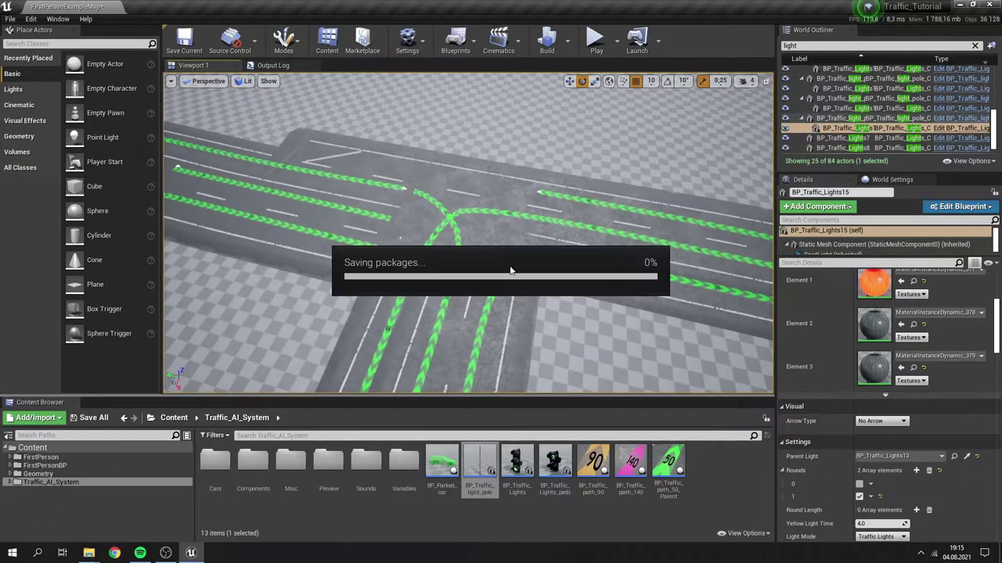
pyautogui.moveTo(555, 306); pyautogui.dragTo(586, 327, button='right')
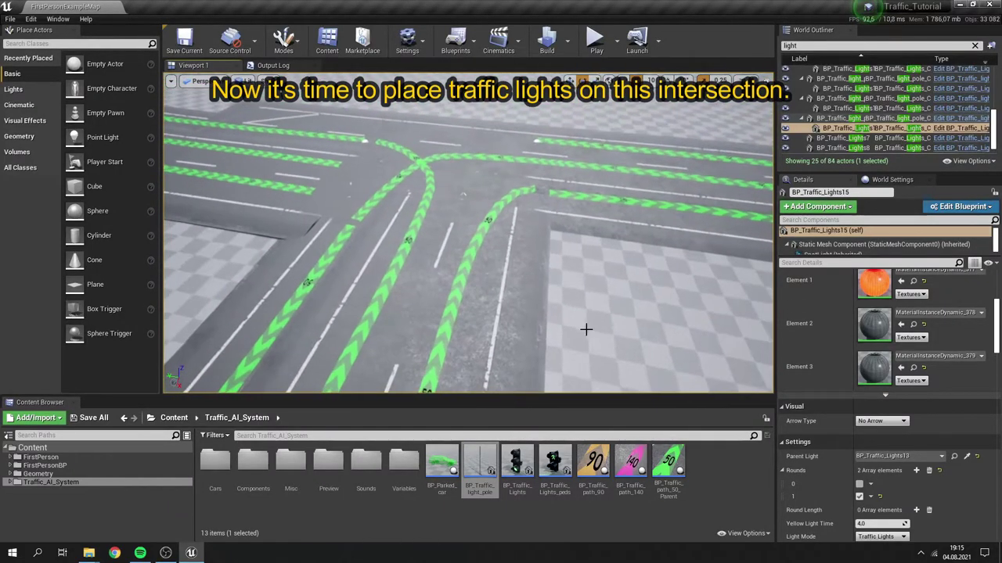
pyautogui.moveTo(479, 470); pyautogui.dragTo(542, 254)
# - Give the new pole the SM_Traffic_pole_middle mesh and rotate it about 91° around Z so its arm spans the side-road lanes
pyautogui.scroll(5, 886, 386)
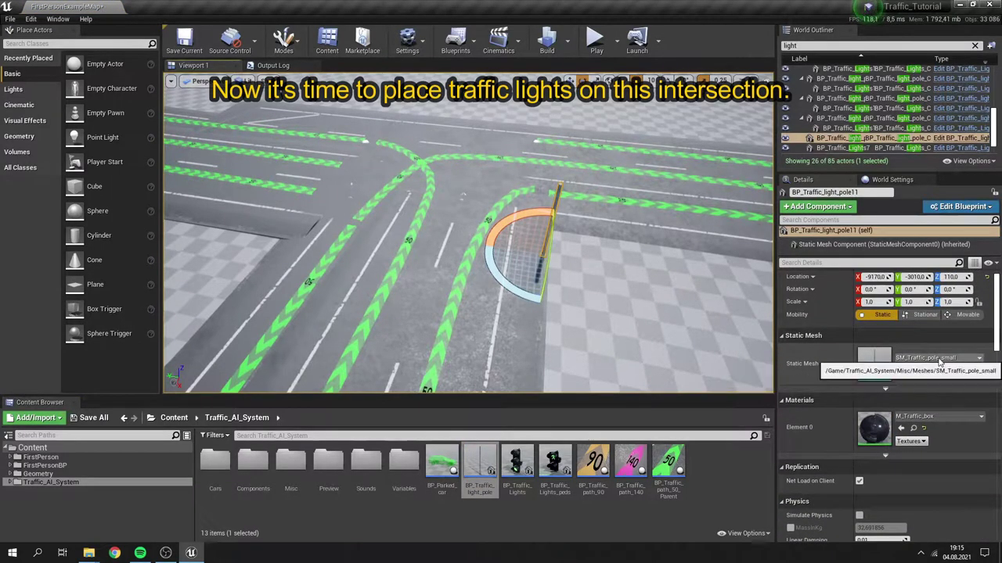
pyautogui.click(935, 357)
pyautogui.click(887, 299)
pyautogui.moveTo(543, 243); pyautogui.dragTo(468, 244)
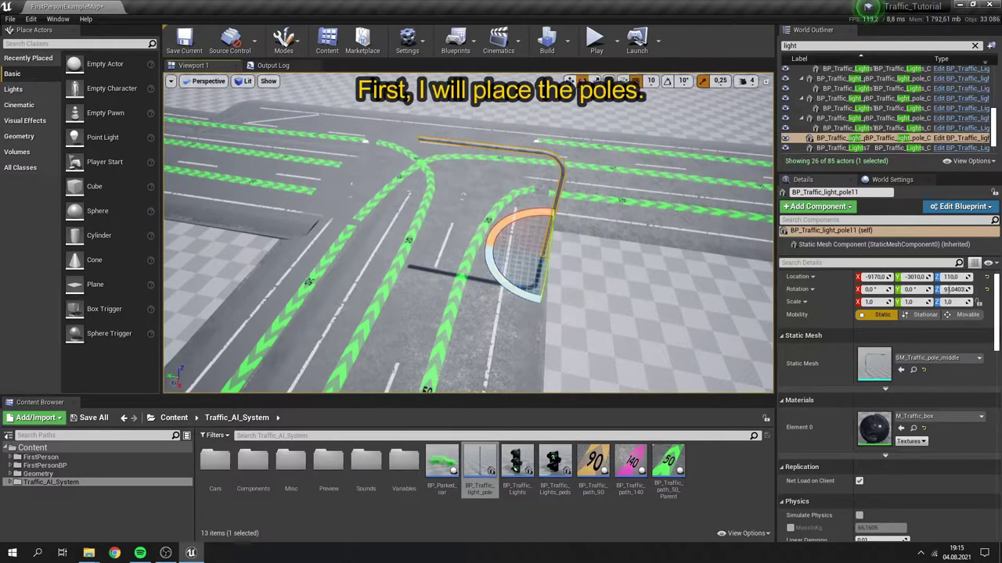
pyautogui.moveTo(536, 261); pyautogui.dragTo(510, 240)
# - Duplicate the pole to the main road's far side at about X -10690, Y -3140 and rotate it to about 0° around Z
pyautogui.moveTo(510, 240); pyautogui.dragTo(439, 259, button='right')
pyautogui.keyDown('alt'); pyautogui.moveTo(413, 256); pyautogui.dragTo(597, 223); pyautogui.keyUp('alt')
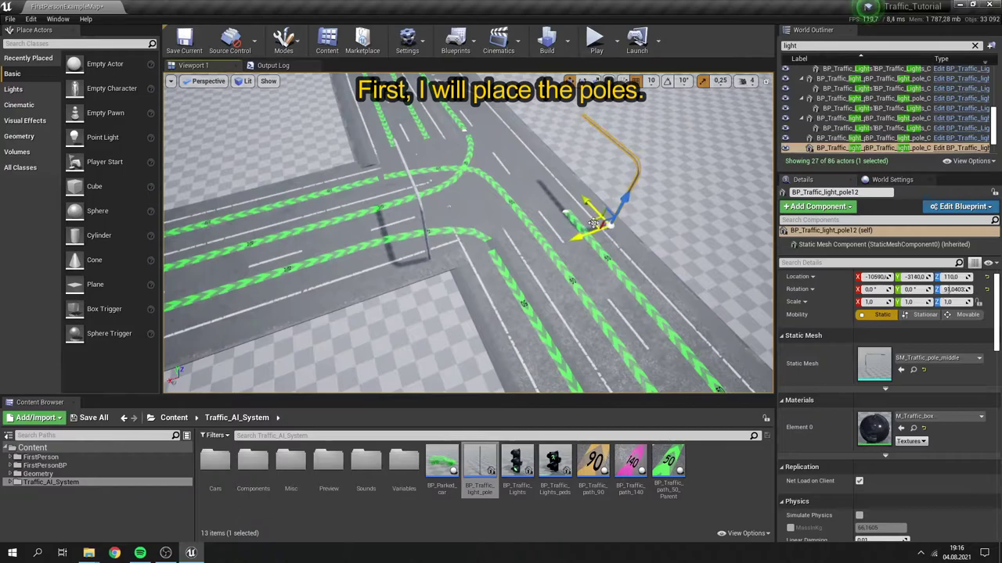
pyautogui.moveTo(597, 224); pyautogui.dragTo(456, 231, button='right')
pyautogui.press('e')
pyautogui.moveTo(432, 277); pyautogui.dragTo(483, 292)
pyautogui.moveTo(445, 278); pyautogui.dragTo(278, 286, button='right')
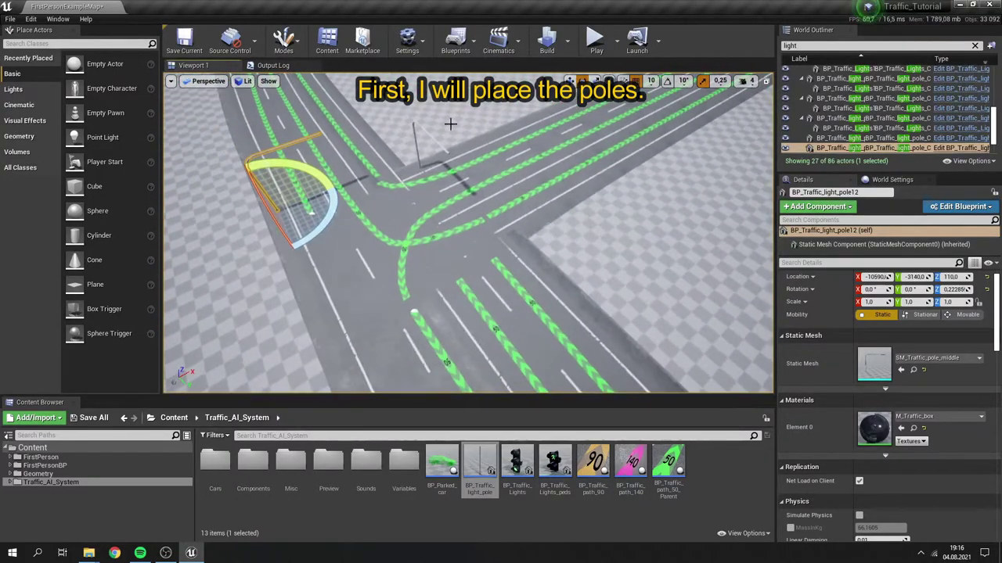
# - Duplicate the pole to the remaining corner at about X -9100, Y -1560 and rotate it to about 180° around Z
pyautogui.press('w')
pyautogui.keyDown('alt'); pyautogui.moveTo(311, 210); pyautogui.dragTo(542, 252); pyautogui.keyUp('alt')
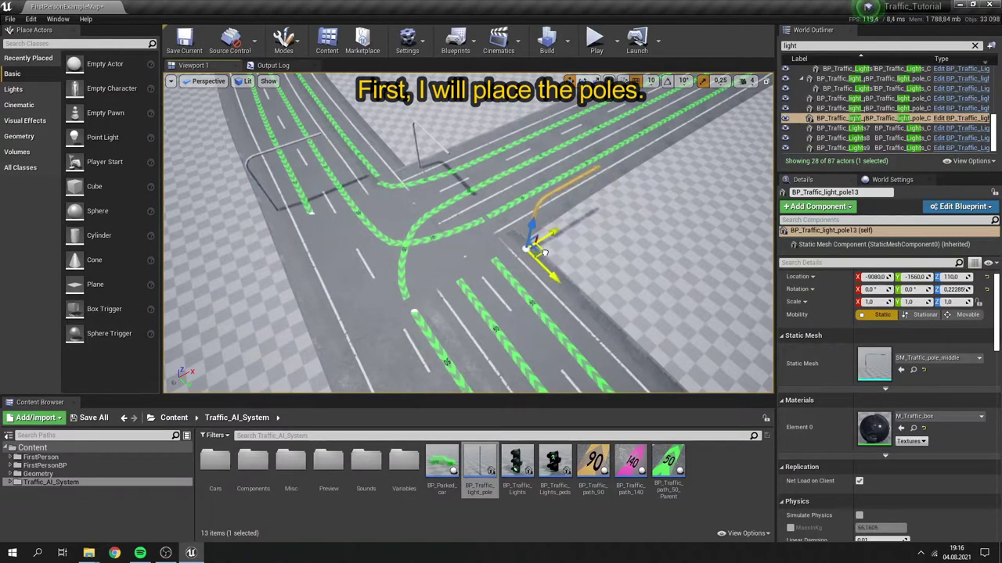
pyautogui.moveTo(534, 293); pyautogui.dragTo(480, 291)
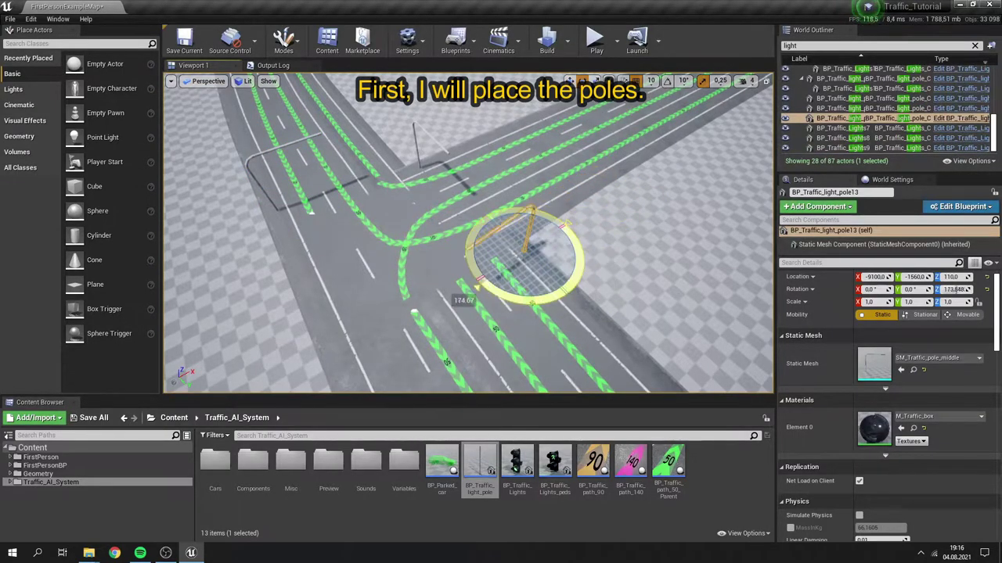
pyautogui.moveTo(657, 299); pyautogui.dragTo(576, 298, button='right')
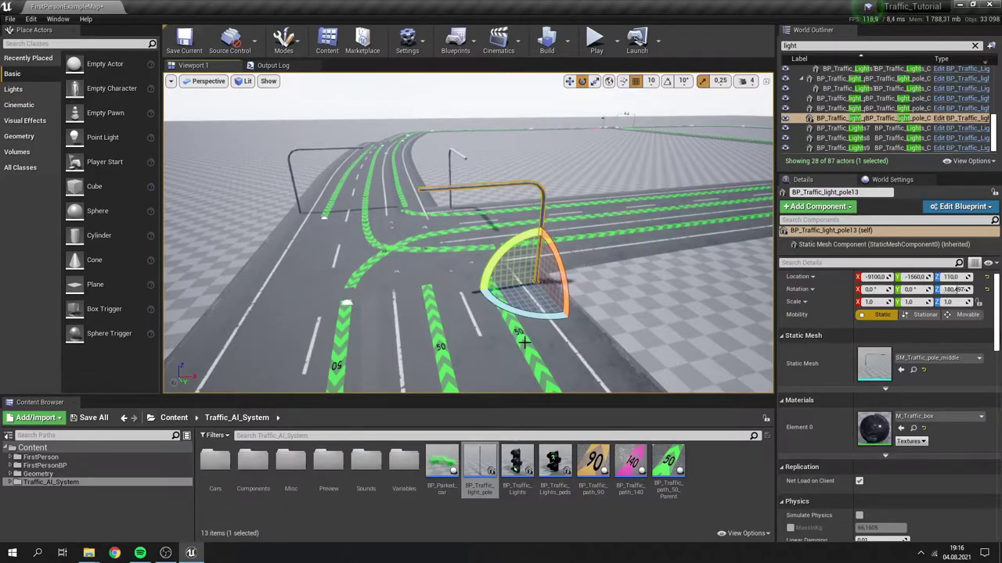
# - On the middle-lane path BP_Traffic_path_50_Parent21, set Attach To to BP_Traffic_light_pole13 and spawn its traffic light
pyautogui.click(433, 323)
pyautogui.moveTo(433, 323); pyautogui.dragTo(523, 340, button='right')
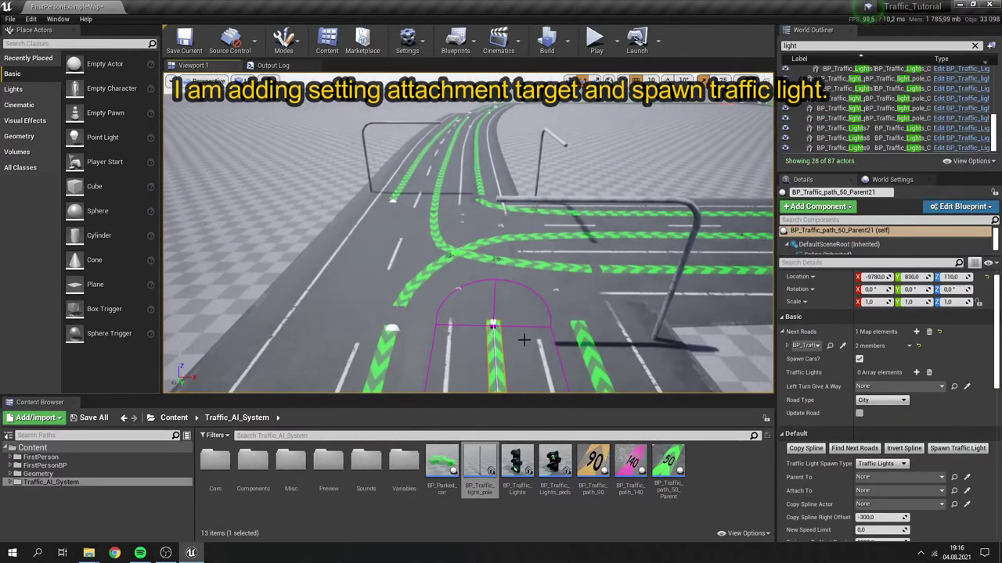
pyautogui.click(967, 491)
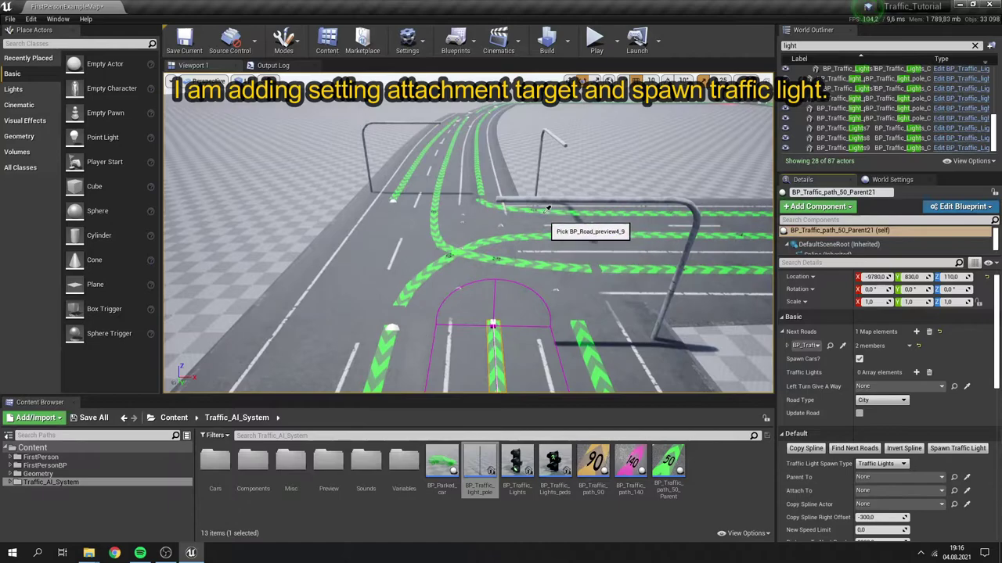
pyautogui.click(548, 198)
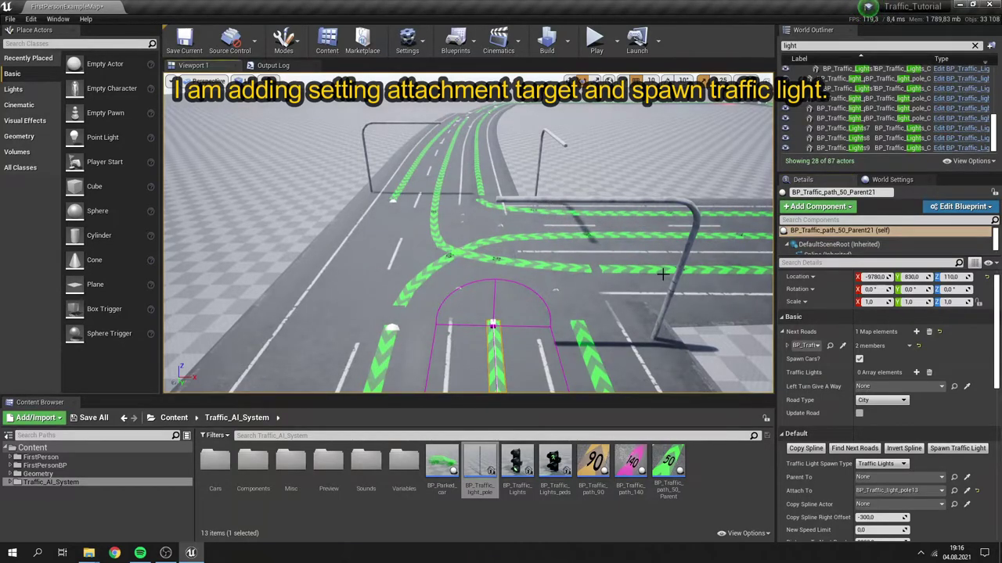
pyautogui.click(980, 449)
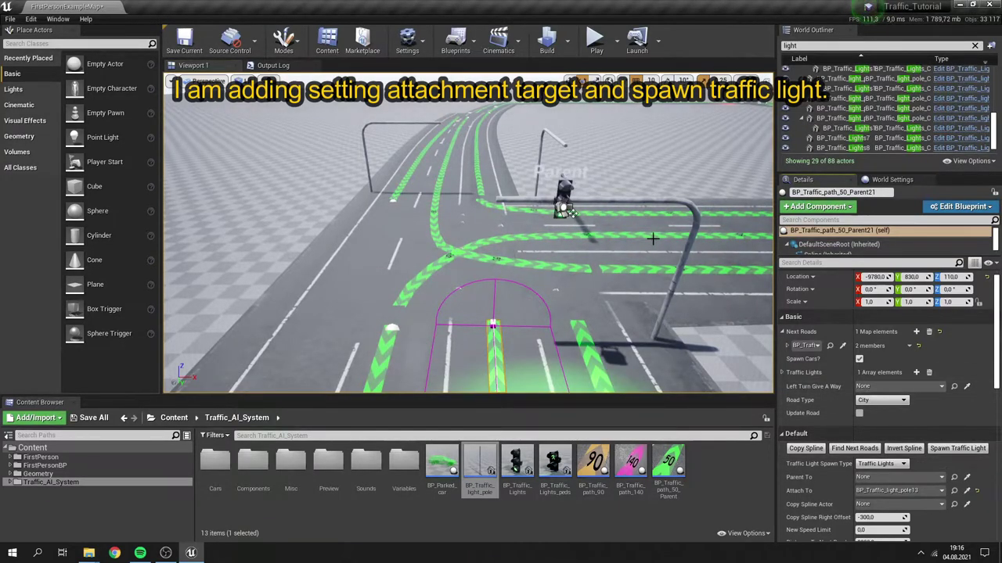
# - Move the spawned light along the pole's arm in local space to about X -160
pyautogui.click(567, 210)
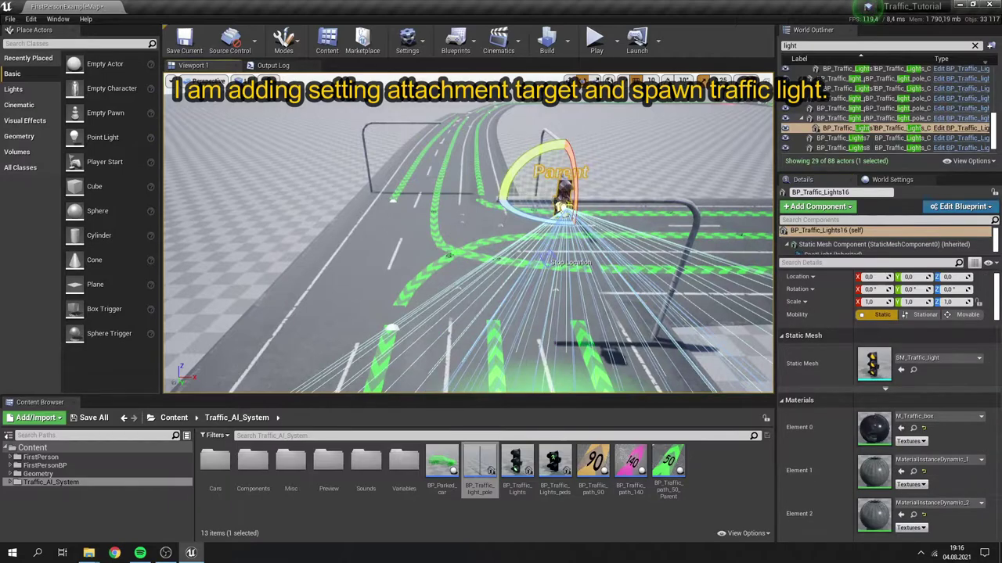
pyautogui.click(570, 81)
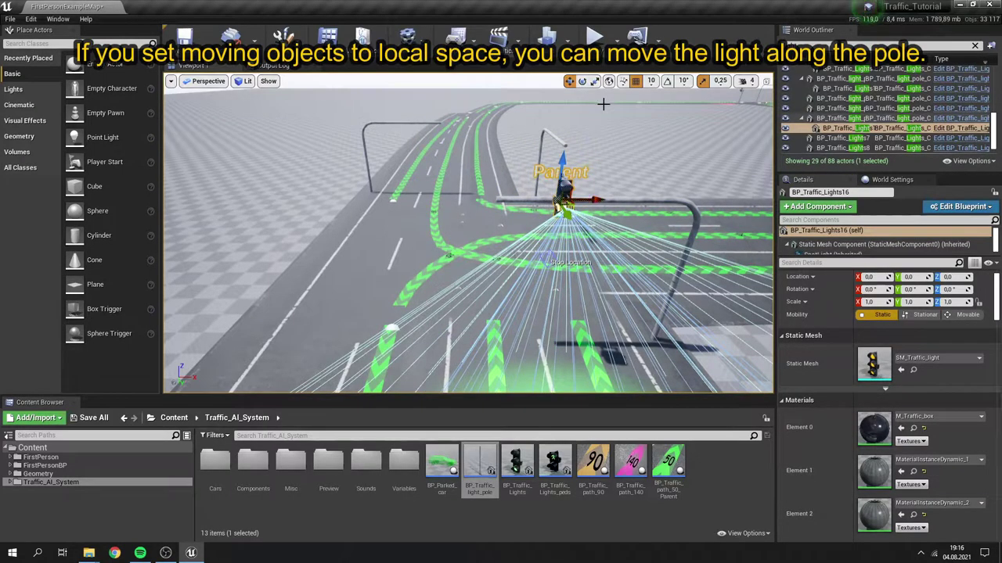
pyautogui.click(609, 82)
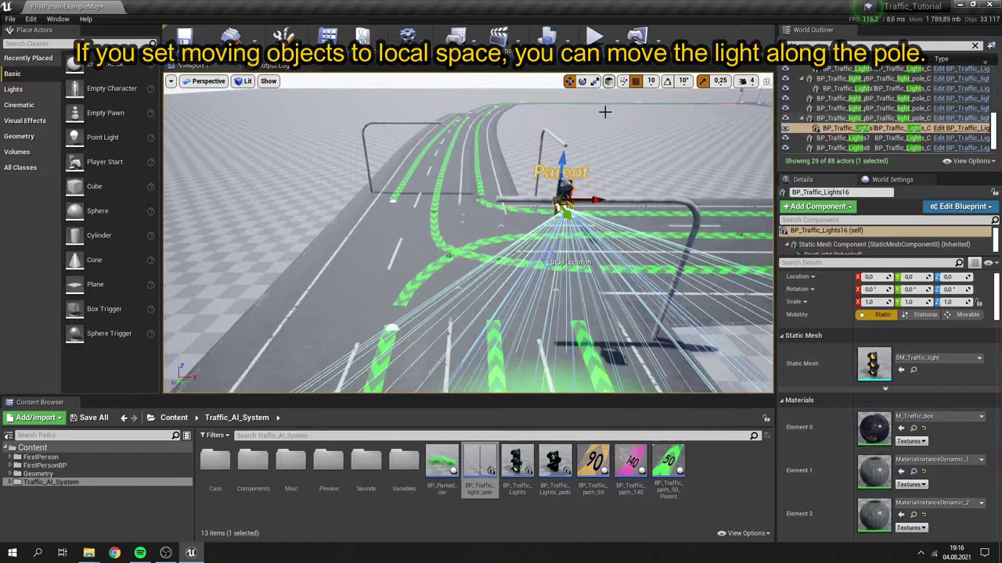
pyautogui.moveTo(599, 201); pyautogui.dragTo(543, 208)
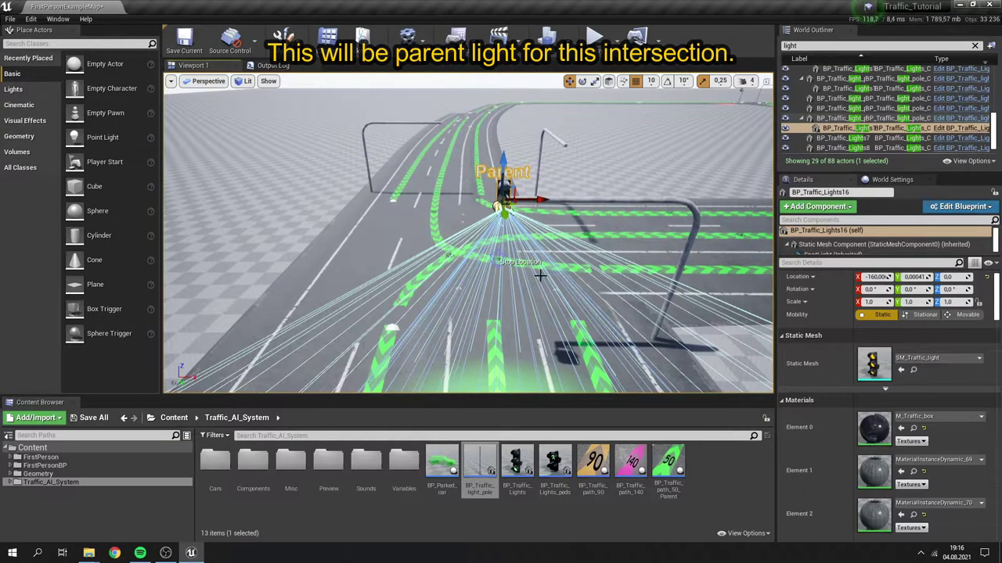
# - Move the parent light's Stop Location point down to the road near the end of the middle lane
pyautogui.click(500, 259)
pyautogui.moveTo(601, 298); pyautogui.dragTo(743, 266, button='right')
pyautogui.moveTo(517, 282); pyautogui.dragTo(516, 284, button='right')
pyautogui.press('s')
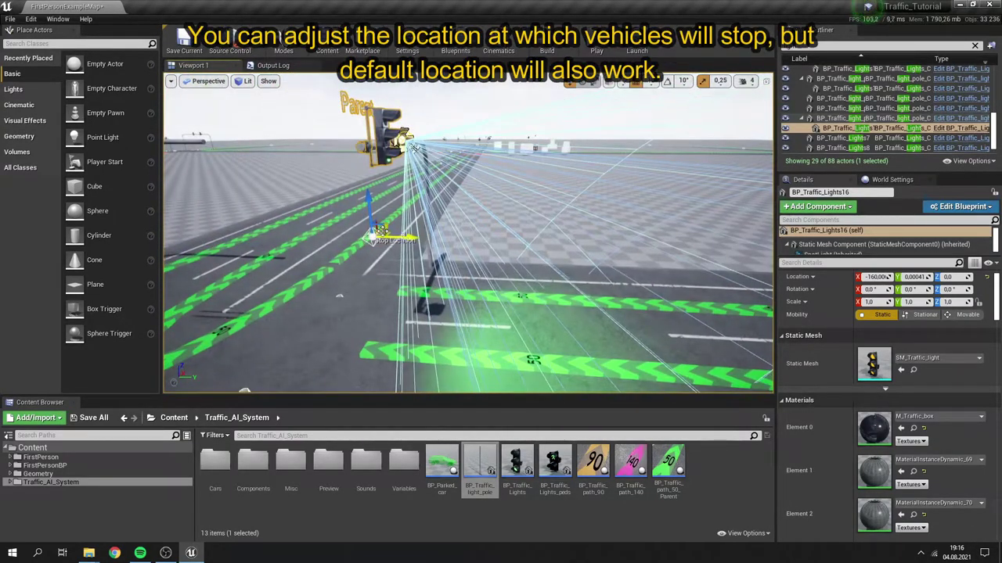
pyautogui.moveTo(368, 211); pyautogui.dragTo(427, 336)
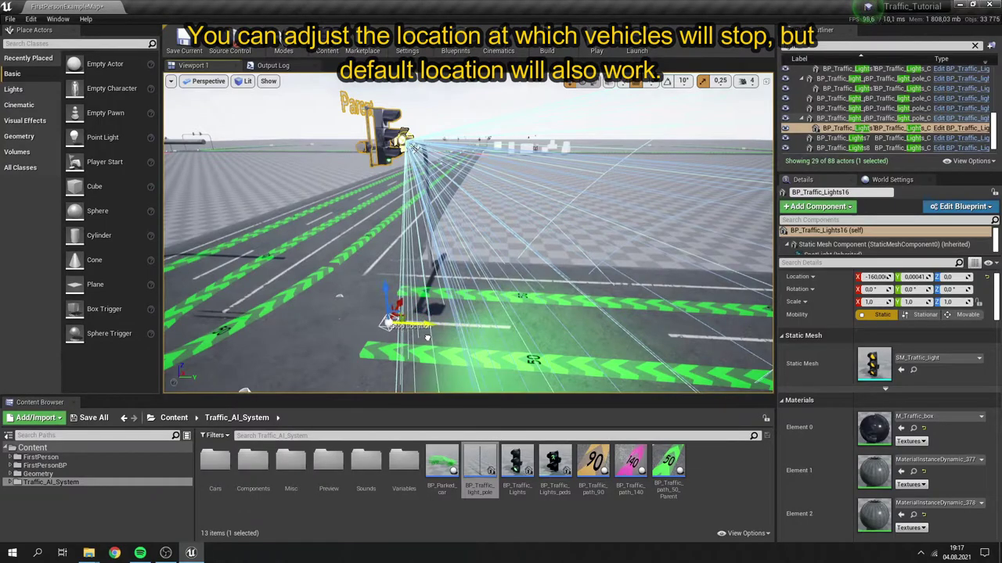
# - On the adjacent lane path BP_Traffic_path_50_Parent22, set Parent To to BP_Traffic_Lights16 and Attach To to BP_Traffic_light_pole13
pyautogui.moveTo(526, 333); pyautogui.dragTo(399, 368, button='right')
pyautogui.moveTo(516, 298); pyautogui.dragTo(516, 325, button='right')
pyautogui.click(528, 325)
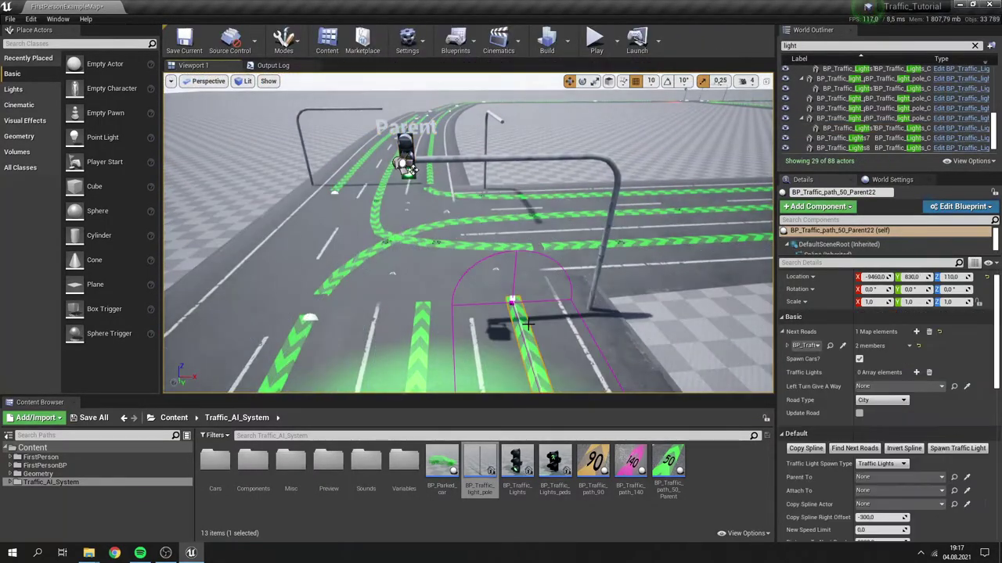
pyautogui.click(966, 477)
pyautogui.click(404, 165)
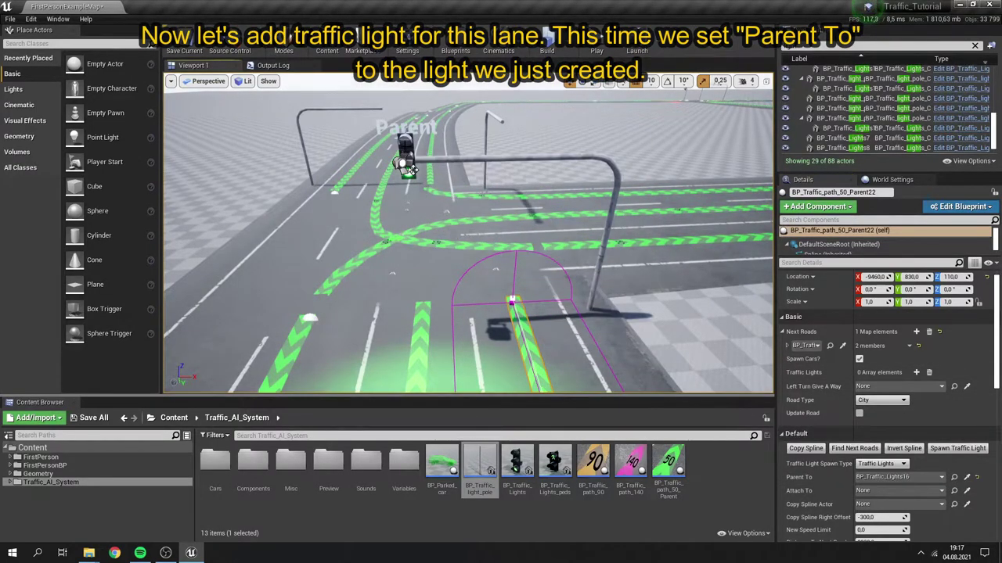
pyautogui.click(968, 491)
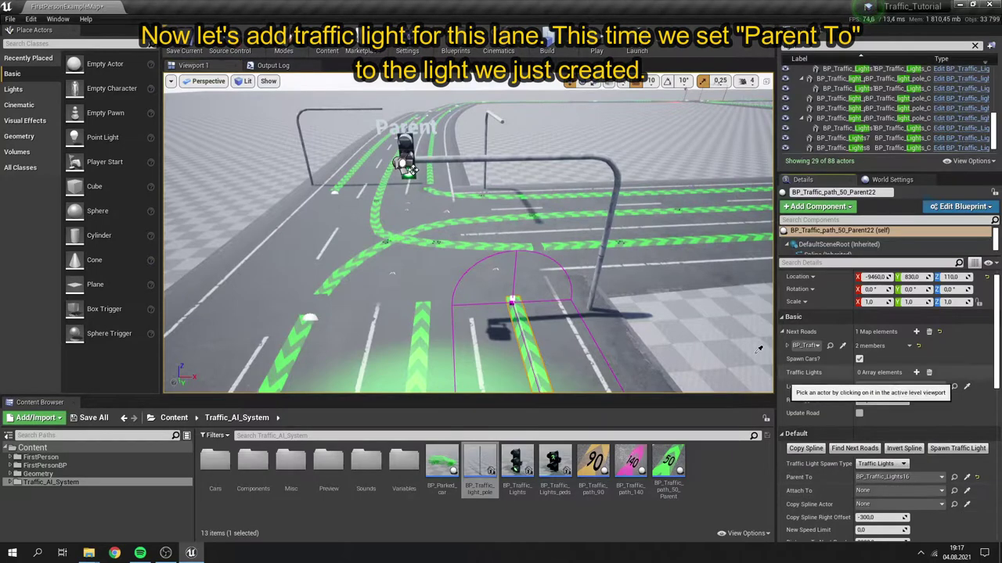
pyautogui.click(607, 227)
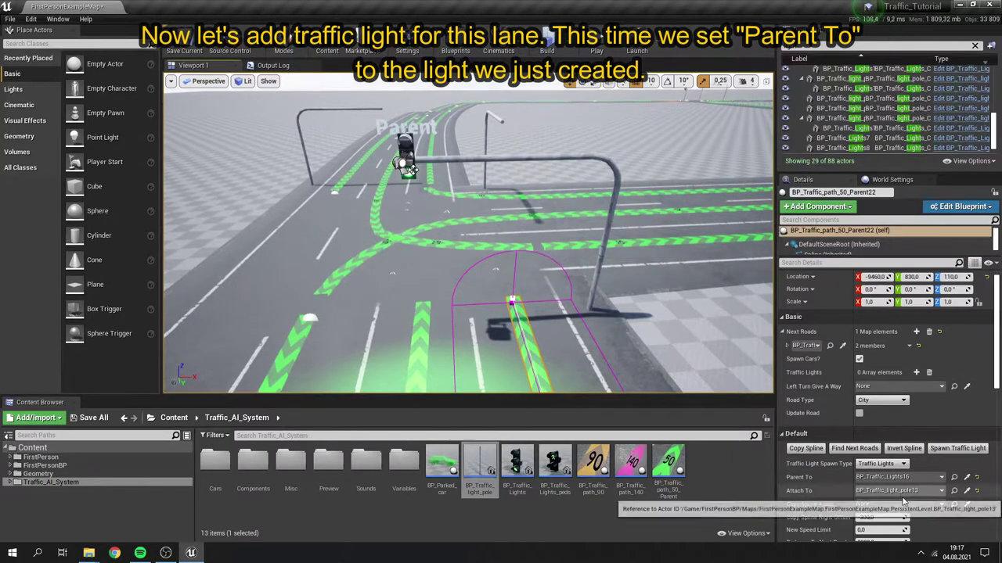
# - Spawn the traffic light for BP_Traffic_path_50_Parent22 and move it along the pole's arm to about X 150
pyautogui.click(960, 449)
pyautogui.click(481, 169)
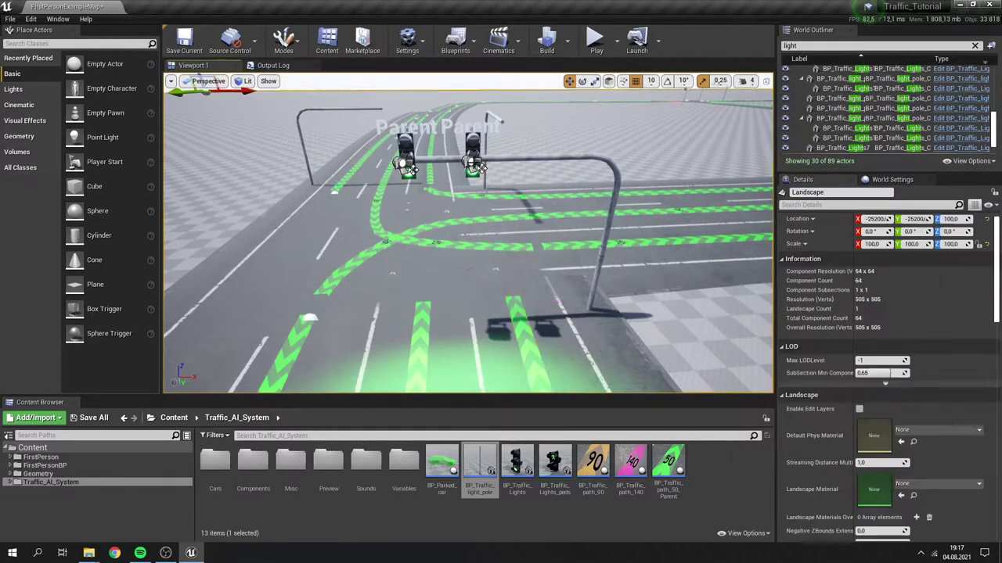
pyautogui.click(467, 159)
pyautogui.moveTo(493, 161); pyautogui.dragTo(554, 168)
pyautogui.moveTo(562, 194); pyautogui.dragTo(537, 178, button='right')
pyautogui.moveTo(493, 188); pyautogui.dragTo(498, 190)
pyautogui.moveTo(551, 296); pyautogui.dragTo(551, 281, button='right')
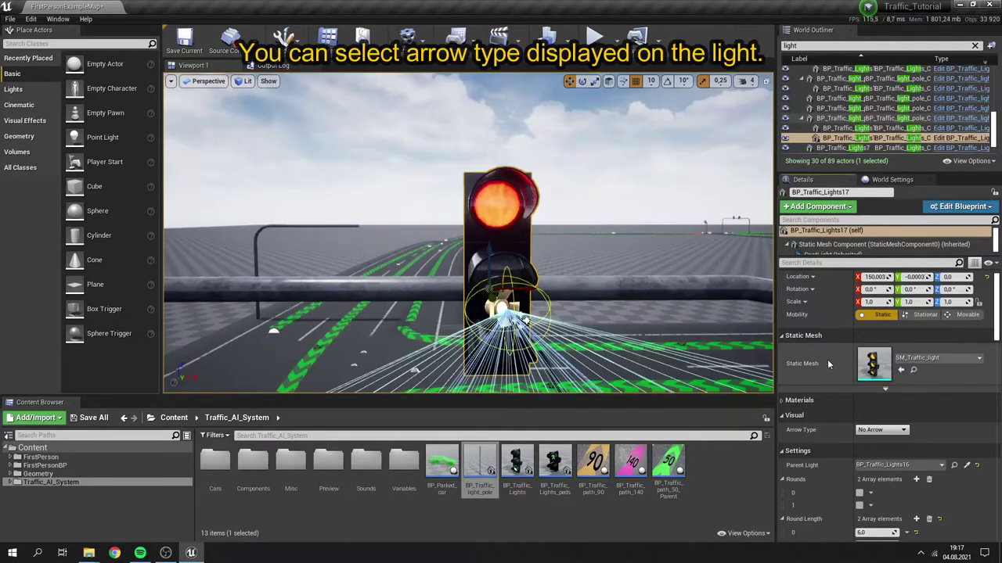
# - Preview the Straight, Right and Straight Right arrow types on the newly spawned light BP_Traffic_Lights17
pyautogui.scroll(-2, 830, 356)
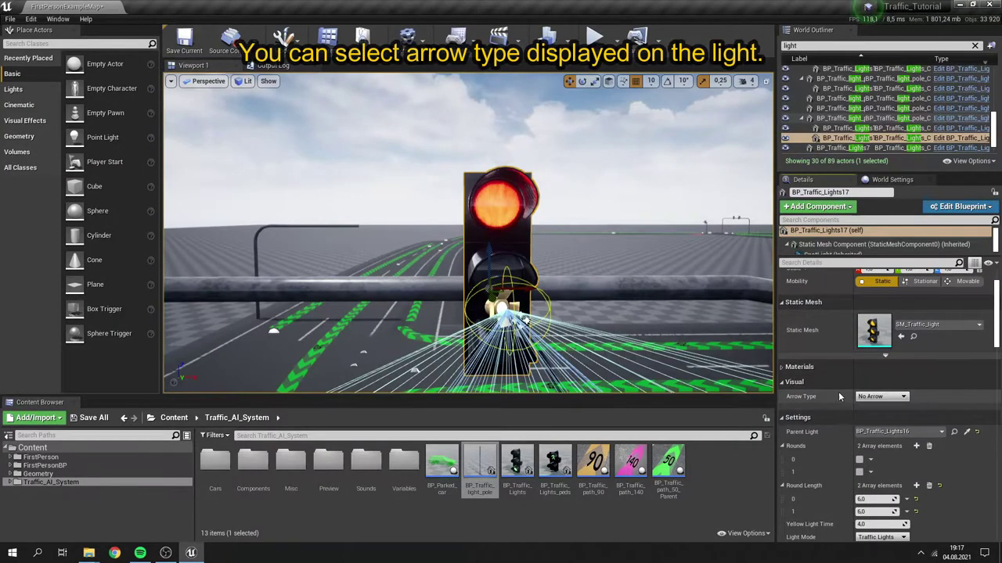
pyautogui.click(870, 397)
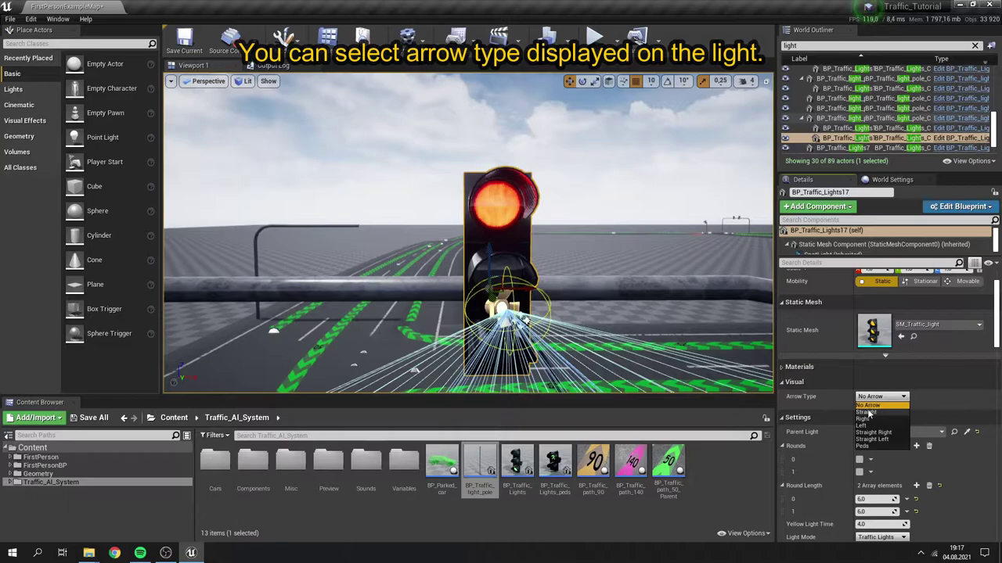
pyautogui.click(867, 412)
pyautogui.click(891, 399)
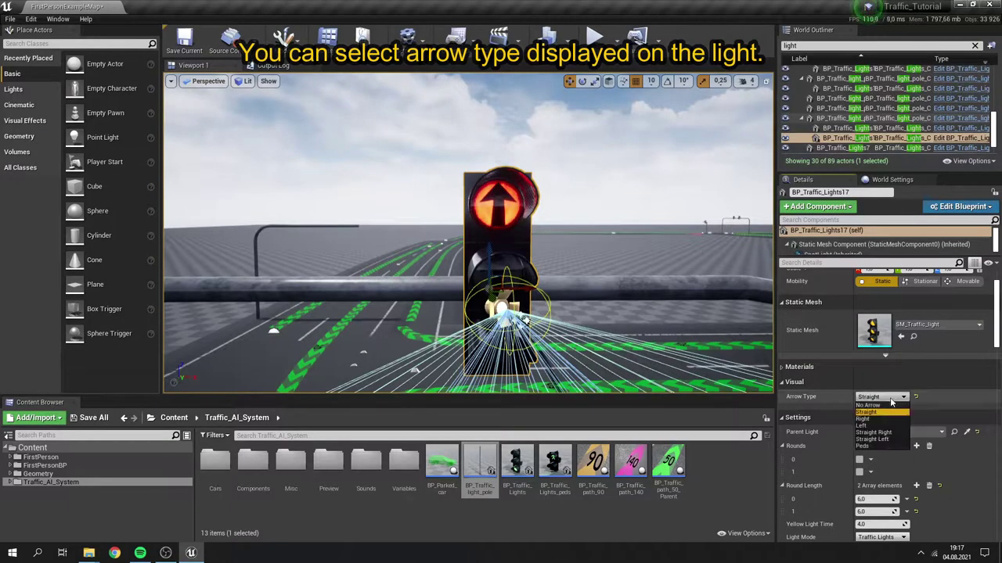
pyautogui.click(865, 419)
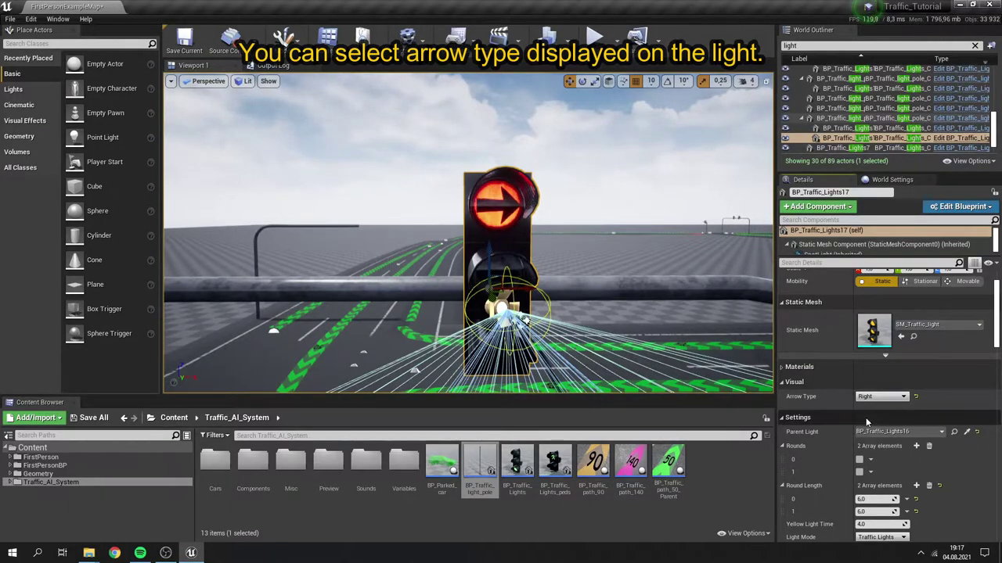
pyautogui.click(880, 397)
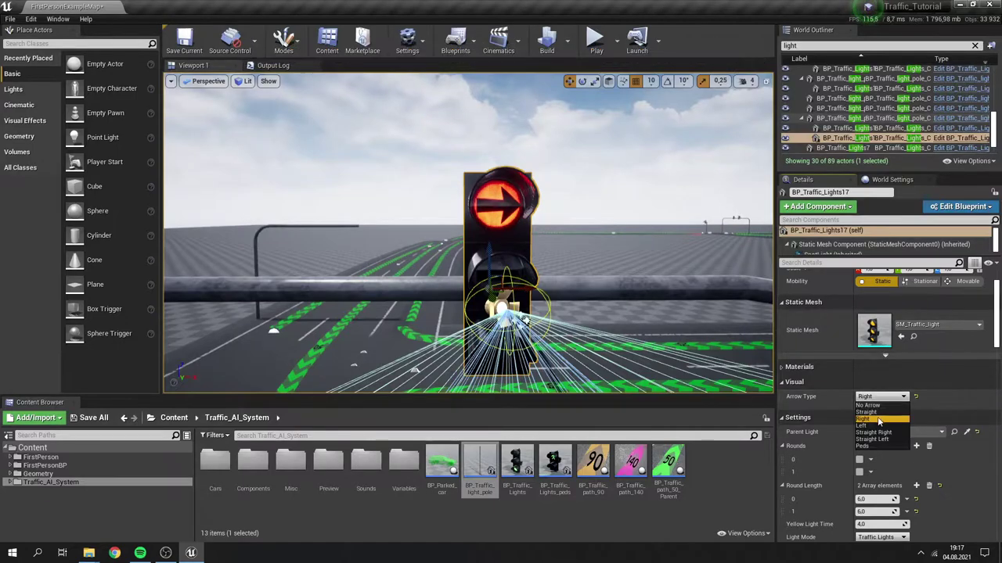
pyautogui.click(875, 433)
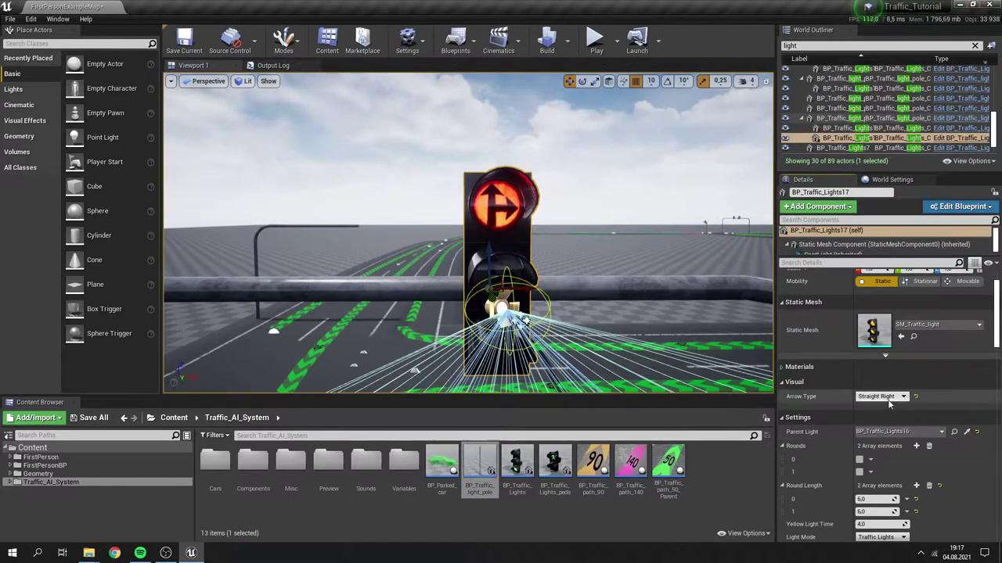
# - Set the Arrow Type to Right on BP_Traffic_Lights17 and to Straight on the parent light BP_Traffic_Lights16
pyautogui.click(883, 398)
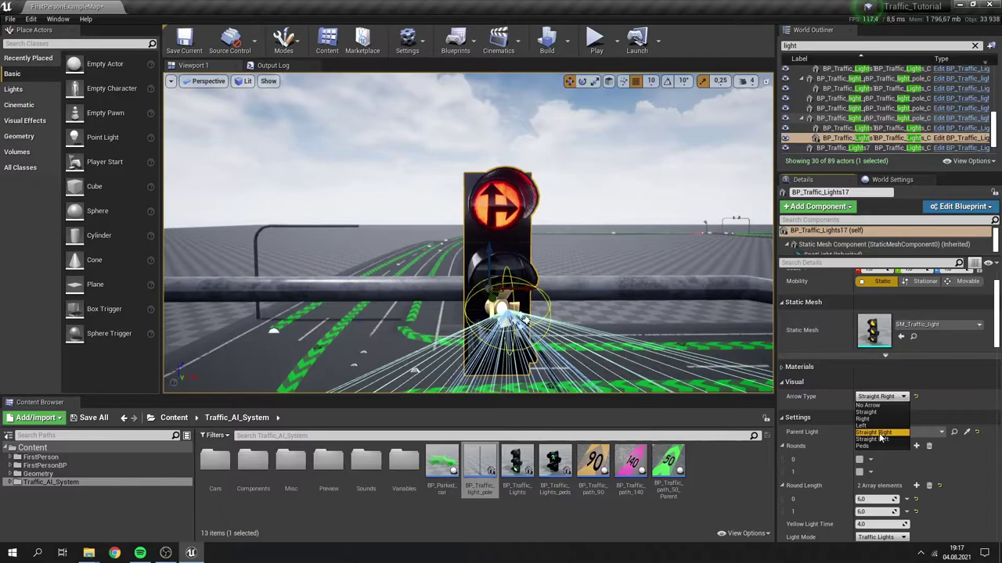
pyautogui.click(879, 419)
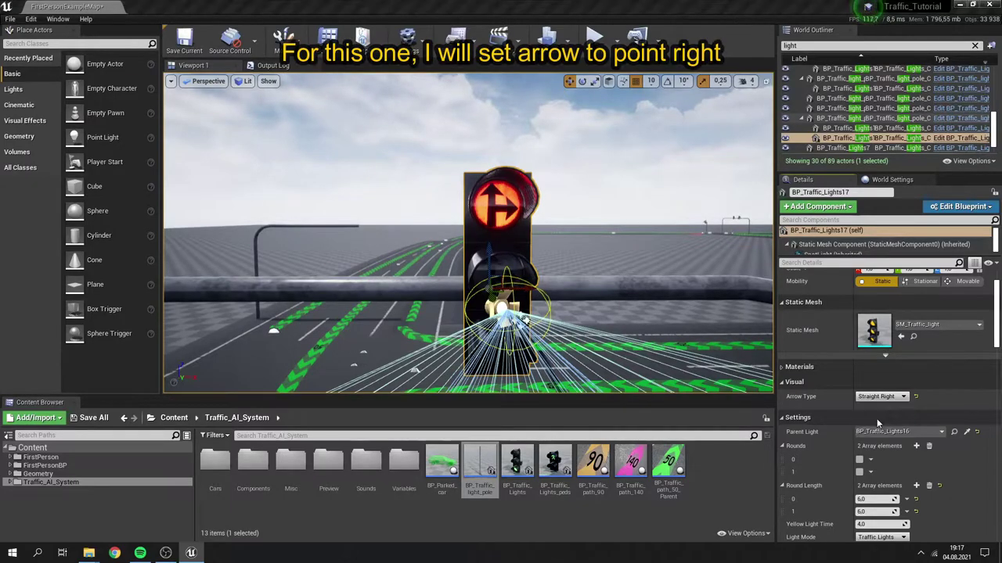
pyautogui.press('s')
pyautogui.moveTo(532, 297); pyautogui.dragTo(532, 320, button='right')
pyautogui.press('a')
pyautogui.press('w')
pyautogui.click(513, 229)
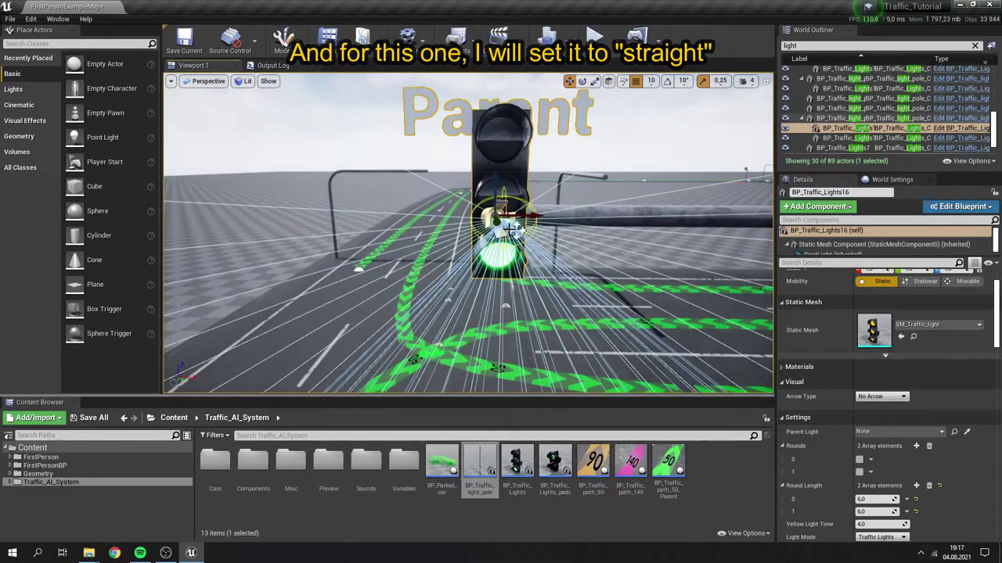
pyautogui.click(901, 397)
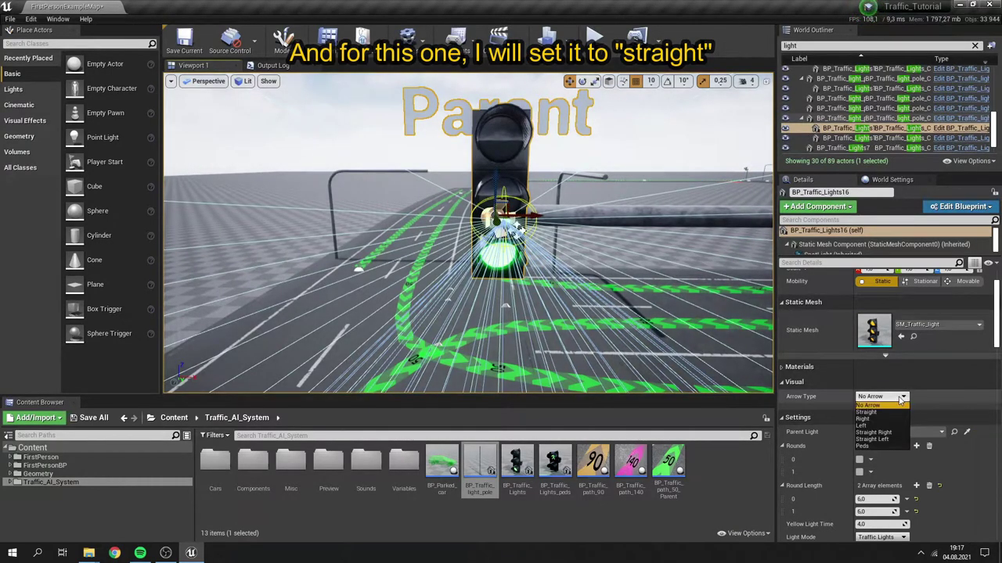
pyautogui.click(885, 413)
pyautogui.scroll(-5, 597, 295)
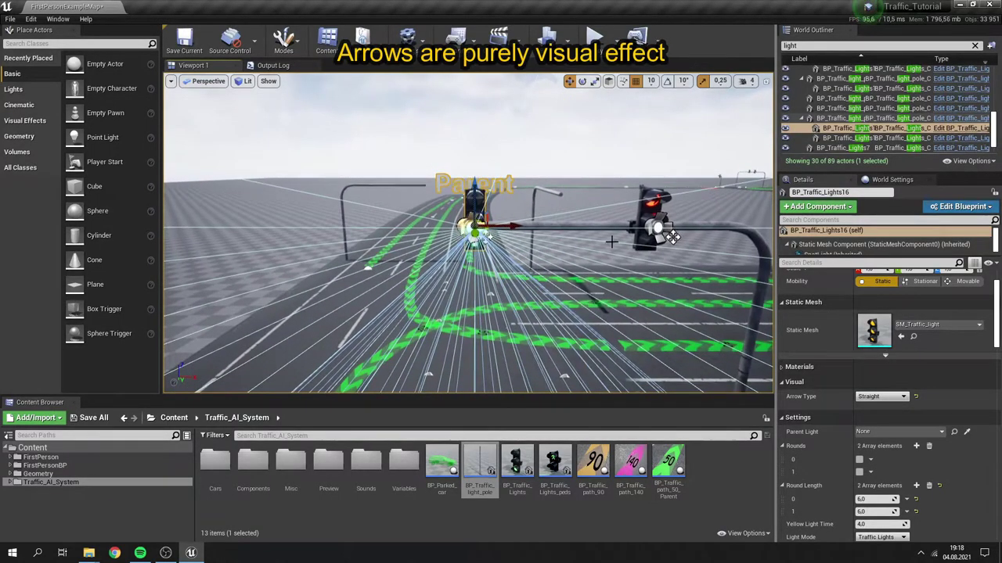
# - On BP_Traffic_path_50_Parent7, set Parent To to BP_Traffic_Lights16 and Attach To to BP_Traffic_light_pole11, and spawn its traffic light
pyautogui.press('d')
pyautogui.moveTo(611, 269); pyautogui.dragTo(477, 344, button='right')
pyautogui.press('a')
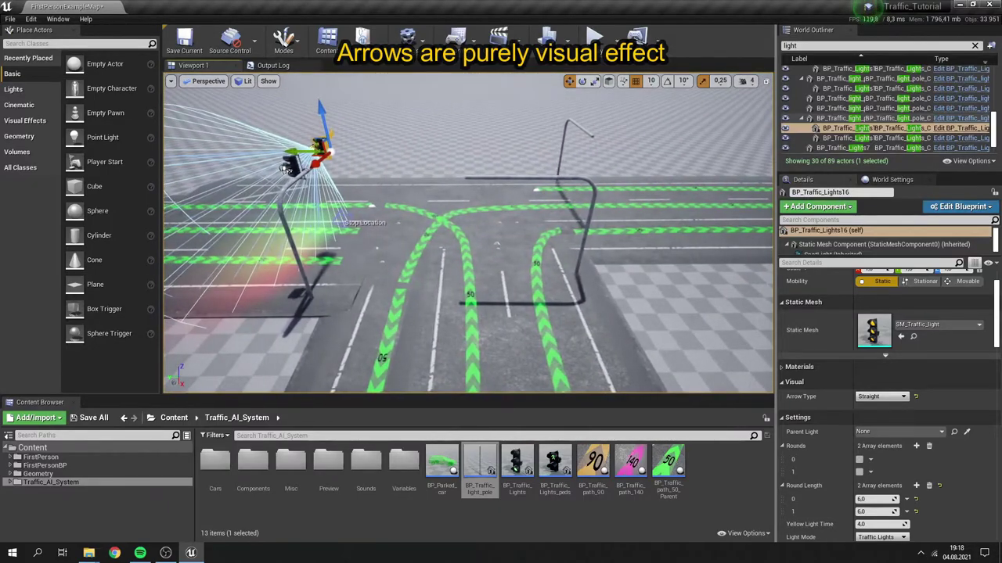
pyautogui.click(539, 298)
pyautogui.moveTo(539, 298); pyautogui.dragTo(523, 307, button='right')
pyautogui.moveTo(588, 316)
pyautogui.mouseDown(button='right')
pyautogui.moveTo(594, 368)
pyautogui.moveTo(587, 316)
pyautogui.mouseUp(button='right')
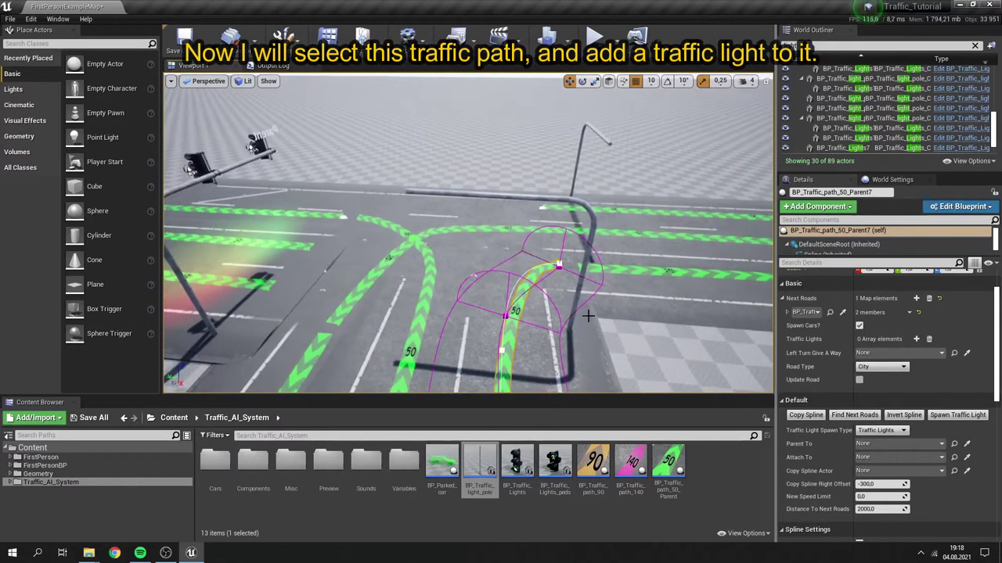
pyautogui.click(954, 443)
pyautogui.click(266, 149)
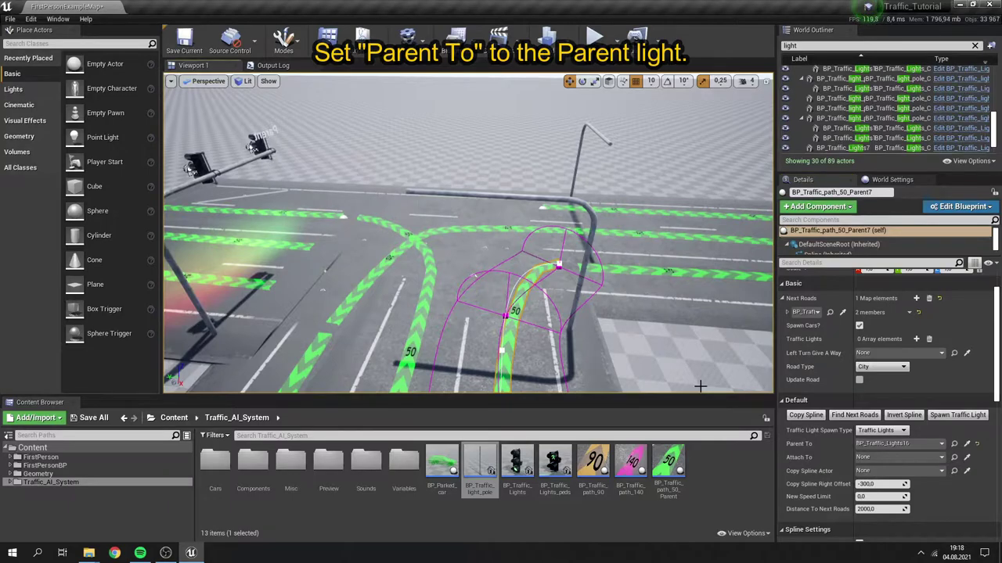
pyautogui.click(968, 458)
pyautogui.click(594, 219)
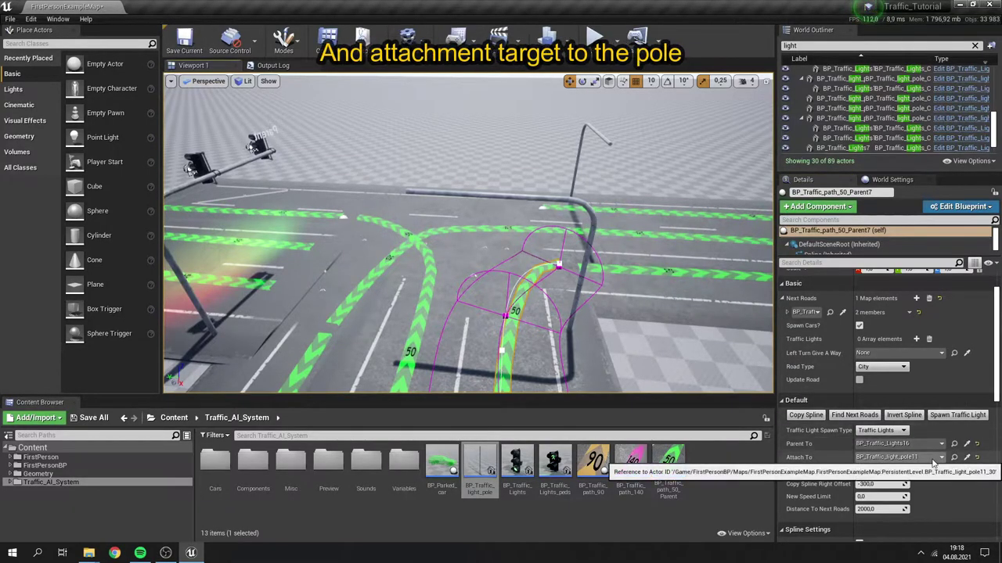
pyautogui.click(957, 415)
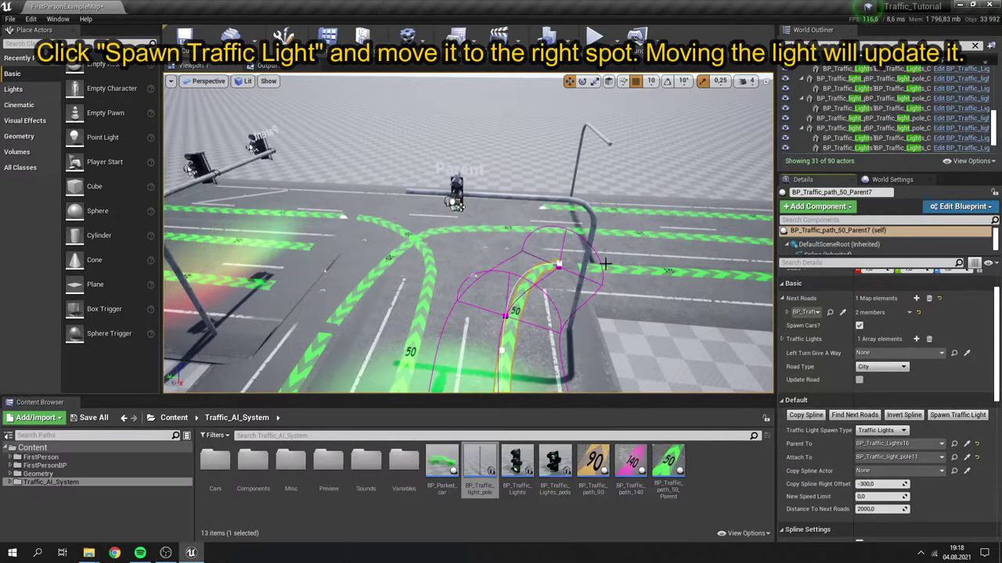
# - Move the light spawned for BP_Traffic_path_50_Parent7 along the pole's arm toward the upright, over its lane
pyautogui.click(456, 203)
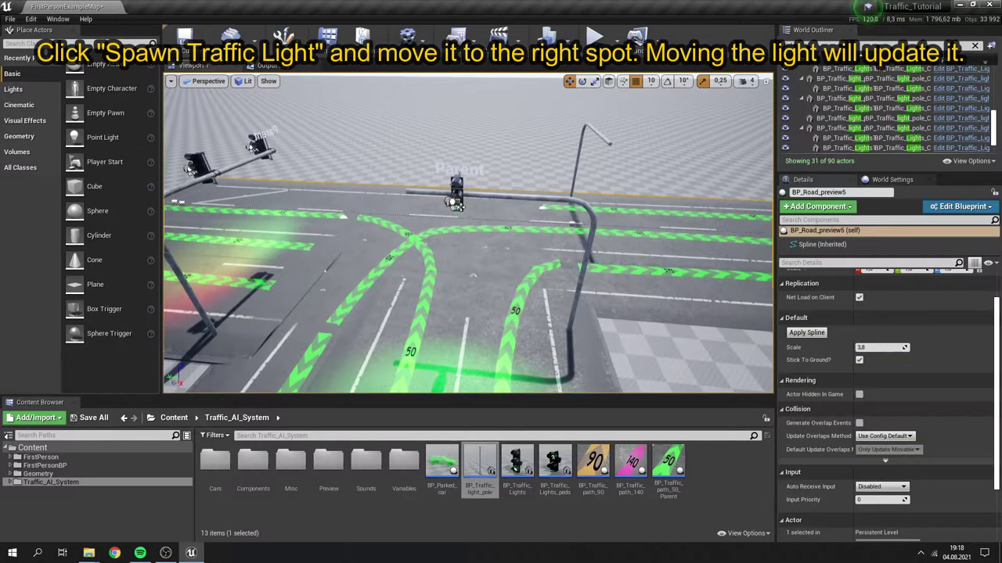
pyautogui.click(455, 203)
pyautogui.moveTo(481, 206); pyautogui.dragTo(552, 211)
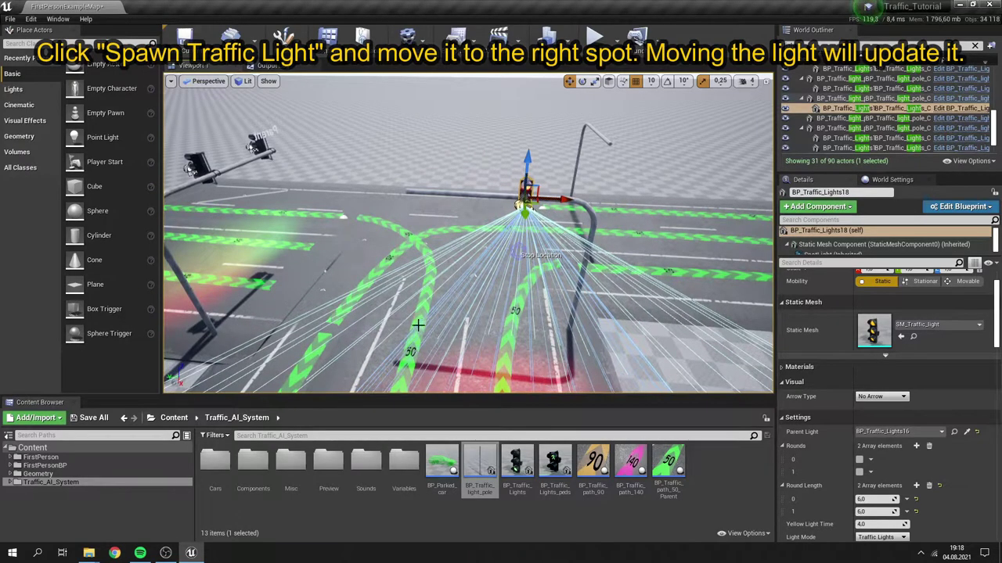
# - On the adjacent path BP_Traffic_path_50_Parent6, set Parent To to BP_Traffic_Lights16, attach to the same pole, and spawn its traffic light
pyautogui.click(419, 324)
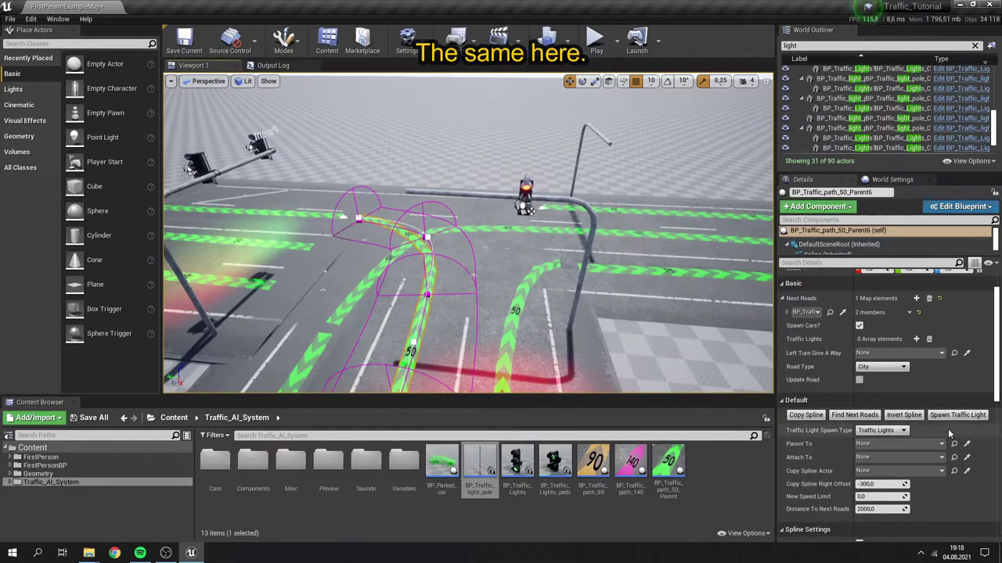
pyautogui.click(968, 445)
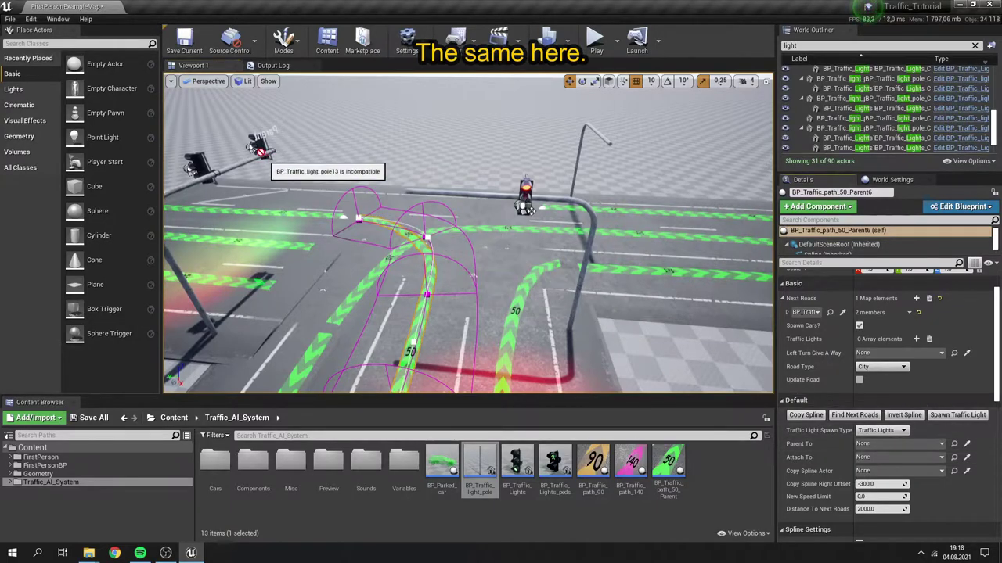
pyautogui.click(262, 141)
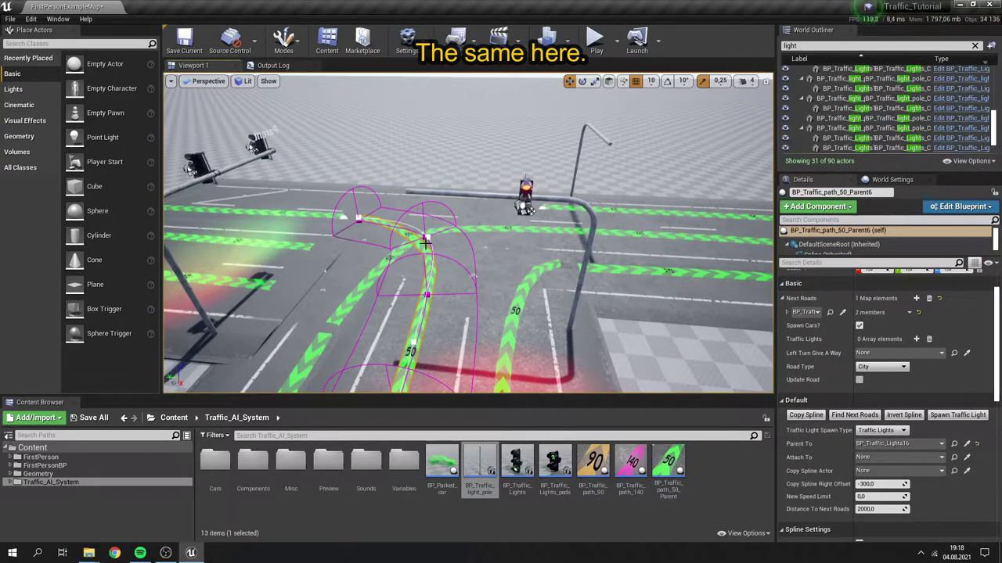
pyautogui.click(967, 457)
pyautogui.click(449, 189)
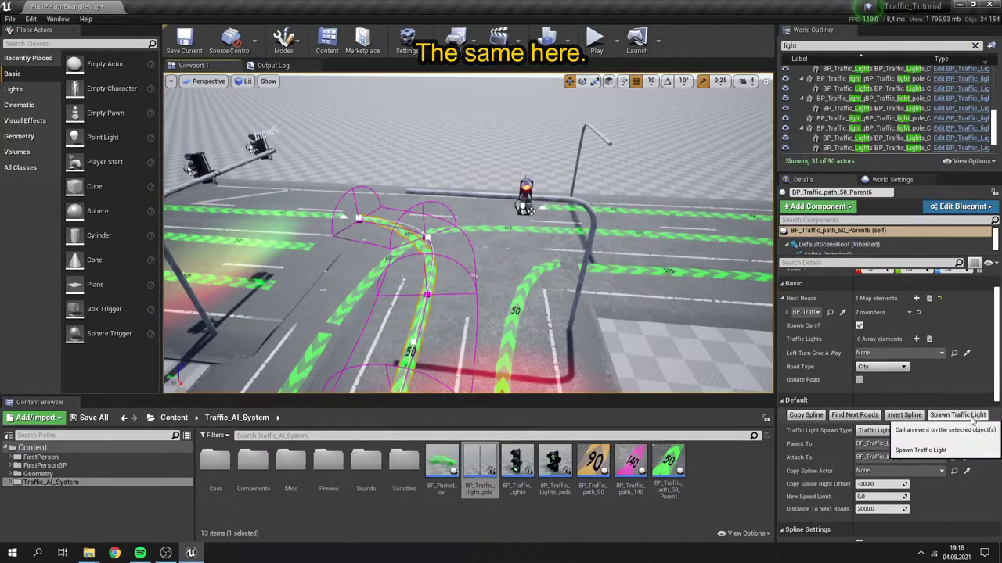
pyautogui.click(970, 417)
# - Move the light spawned for BP_Traffic_path_50_Parent6 along the arm toward its free end, over its lane
pyautogui.click(323, 289)
pyautogui.moveTo(503, 196); pyautogui.dragTo(477, 262, button='right')
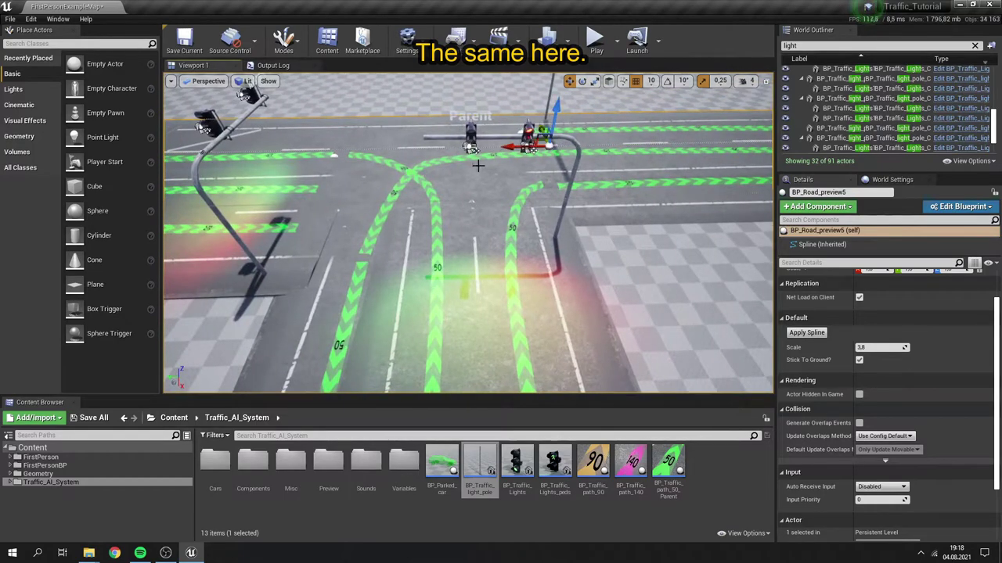
pyautogui.click(468, 140)
pyautogui.moveTo(511, 137); pyautogui.dragTo(478, 137)
# - Set the Arrow Type of BP_Traffic_Lights19, at the free end of the arm, to Left
pyautogui.moveTo(521, 206); pyautogui.dragTo(501, 165, button='right')
pyautogui.press('w')
pyautogui.press('f')
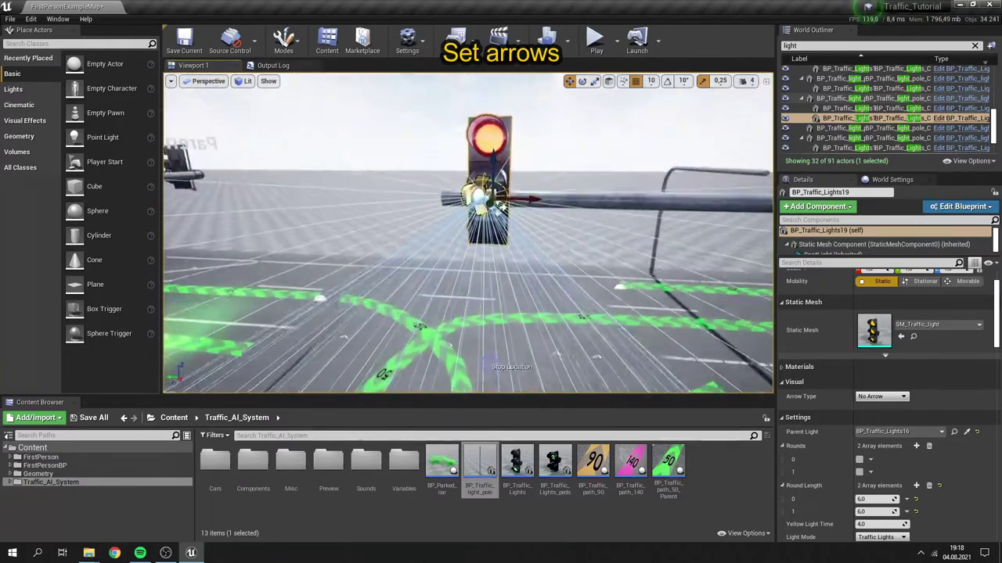
pyautogui.click(891, 397)
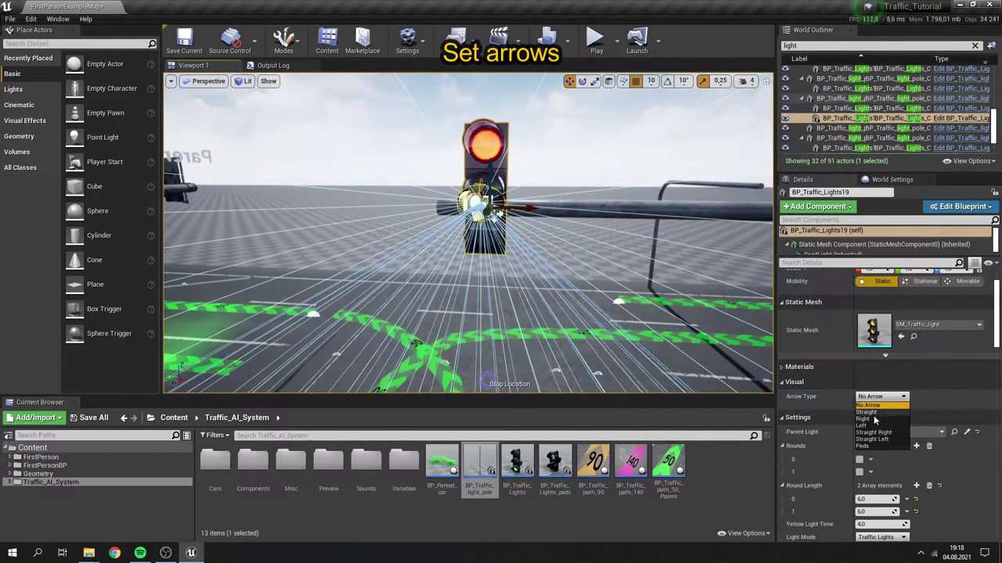
pyautogui.click(868, 425)
# - Set the Arrow Type of BP_Traffic_Lights18, near the pole's upright, to Right
pyautogui.press('s')
pyautogui.moveTo(532, 220); pyautogui.dragTo(563, 255, button='right')
pyautogui.click(557, 210)
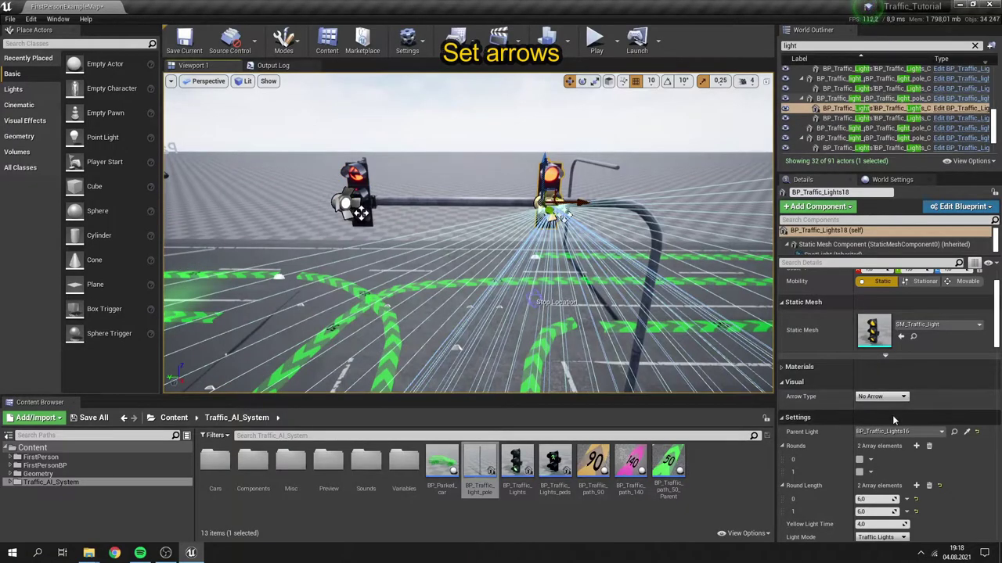
pyautogui.click(882, 397)
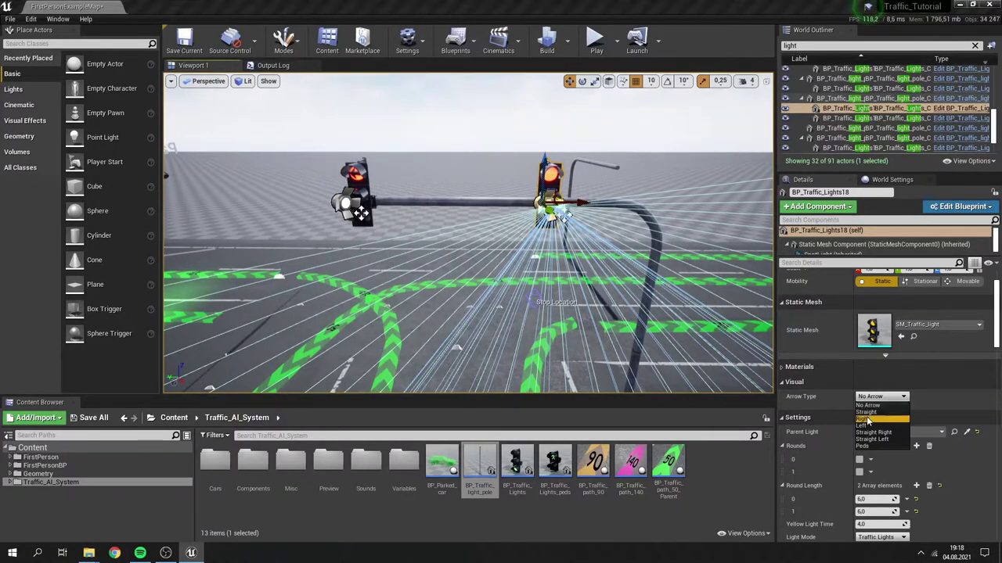
pyautogui.click(867, 419)
# - On BP_Traffic_path_50_Parent18, set Parent To to BP_Traffic_Lights16, attach to the pole over that road, and spawn its traffic light
pyautogui.moveTo(501, 235); pyautogui.dragTo(607, 278, button='right')
pyautogui.click(496, 262)
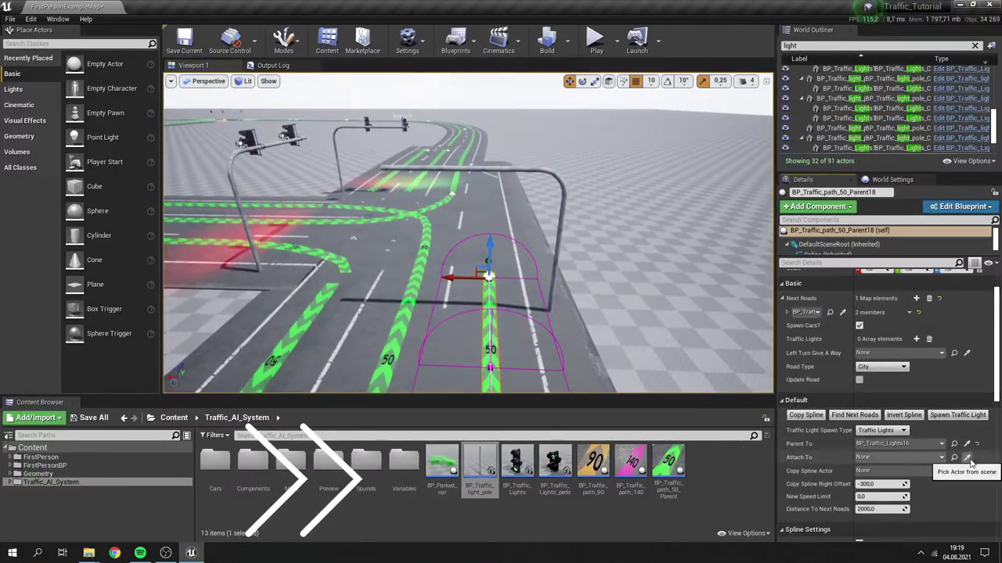
pyautogui.click(957, 414)
# - Move BP_Traffic_Lights20 along the pole's arm over its lane and set its Arrow Type to Straight
pyautogui.moveTo(465, 168); pyautogui.dragTo(538, 167)
pyautogui.click(882, 397)
pyautogui.click(869, 418)
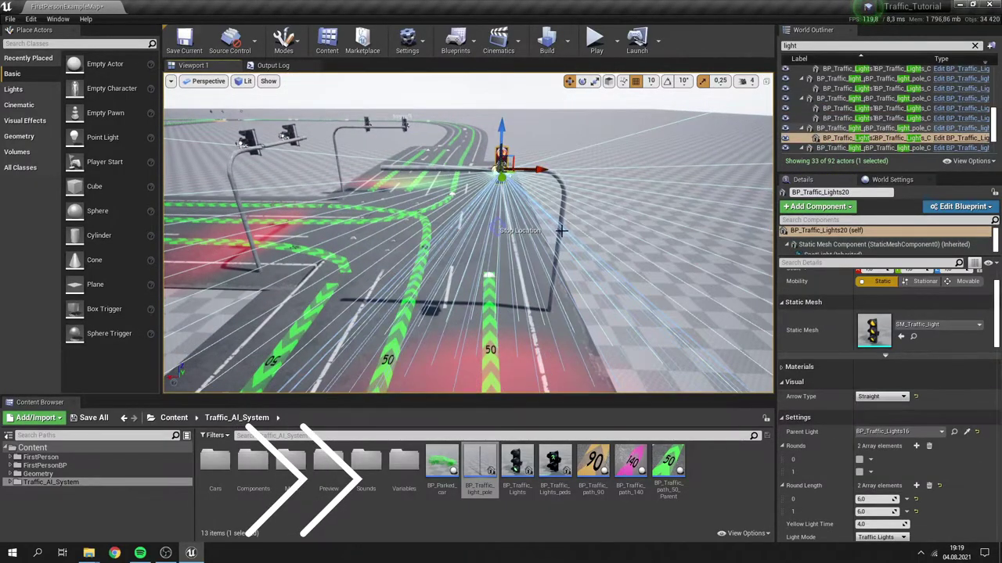
# - Spawn a traffic light for BP_Traffic_path_50_Parent17, linked to the parent light and attached to the pole over its lane, and choose its arrow type
pyautogui.moveTo(561, 231); pyautogui.dragTo(523, 213, button='right')
pyautogui.click(461, 278)
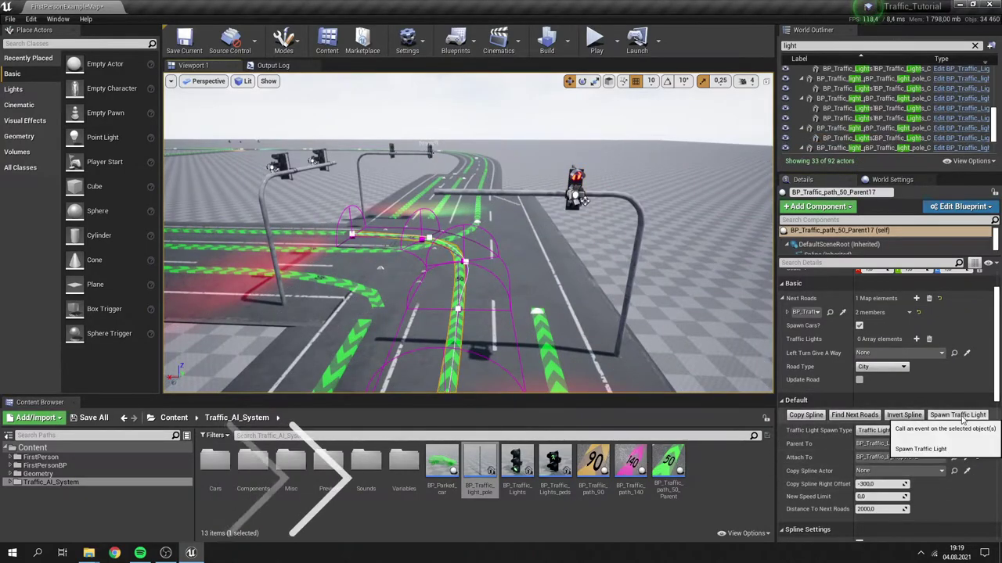
pyautogui.click(957, 415)
pyautogui.click(900, 397)
pyautogui.click(579, 288)
# - Turn on round 0 for the parent light BP_Traffic_Lights16 so it is green in the first round
pyautogui.moveTo(520, 274)
pyautogui.mouseDown(button='right')
pyautogui.moveTo(595, 344)
pyautogui.moveTo(439, 353)
pyautogui.moveTo(548, 332)
pyautogui.moveTo(548, 266)
pyautogui.moveTo(504, 278)
pyautogui.mouseUp(button='right')
pyautogui.press('w')
pyautogui.press('s')
pyautogui.moveTo(552, 251); pyautogui.dragTo(513, 271, button='right')
pyautogui.click(469, 207)
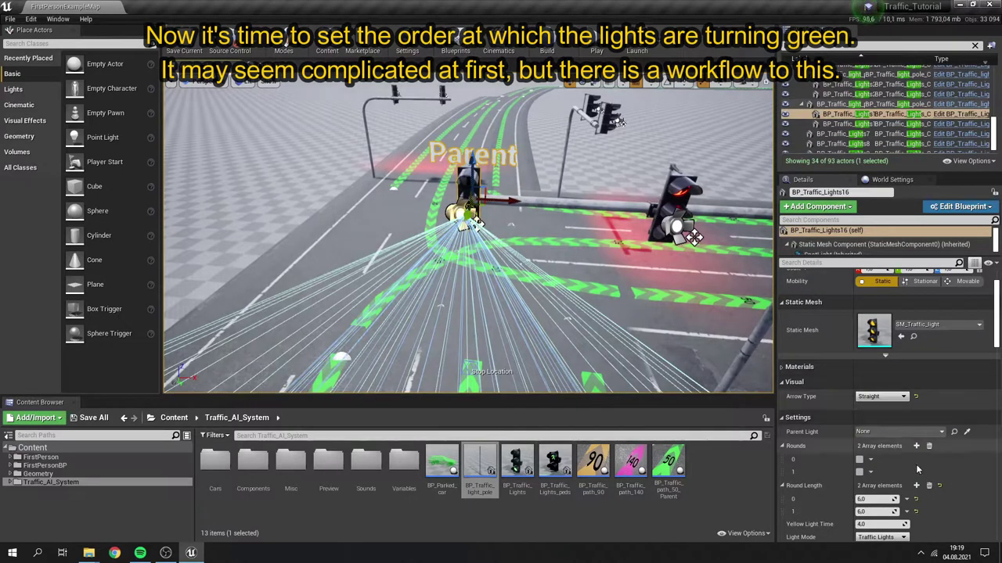
pyautogui.scroll(-1, 938, 458)
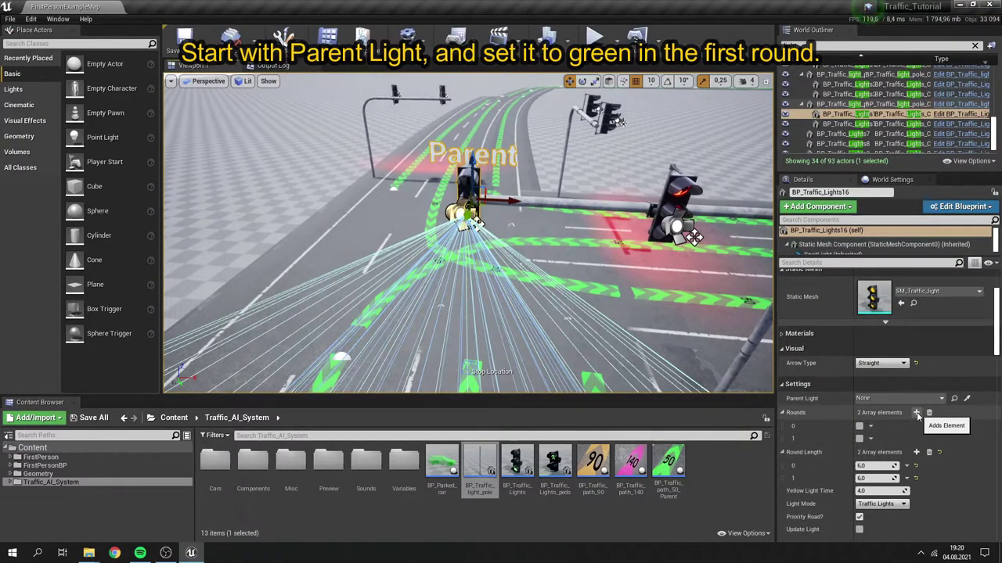
pyautogui.scroll(-1, 918, 416)
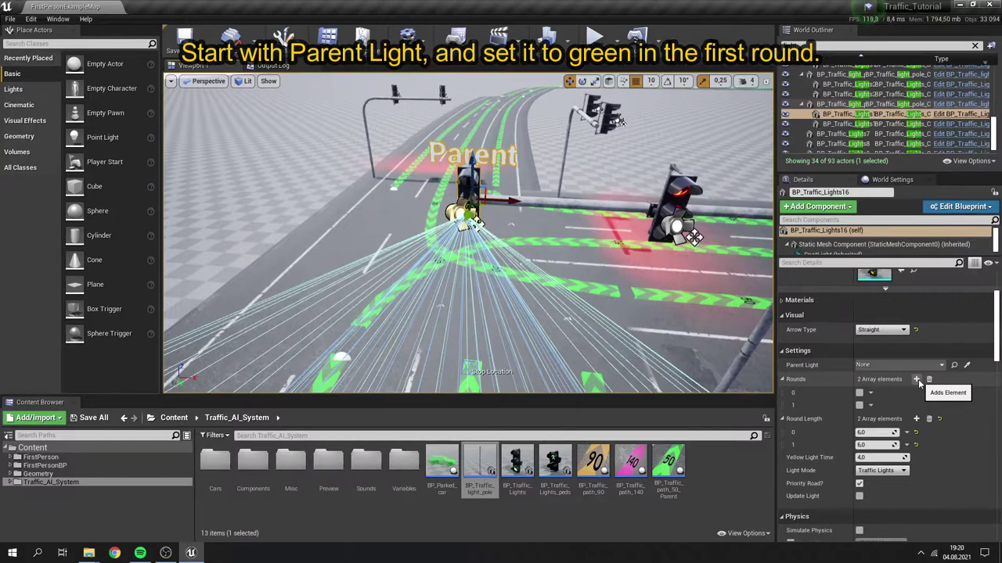
pyautogui.moveTo(553, 300); pyautogui.dragTo(557, 249, button='right')
pyautogui.press('s')
pyautogui.press('w')
pyautogui.press('s')
pyautogui.press('w')
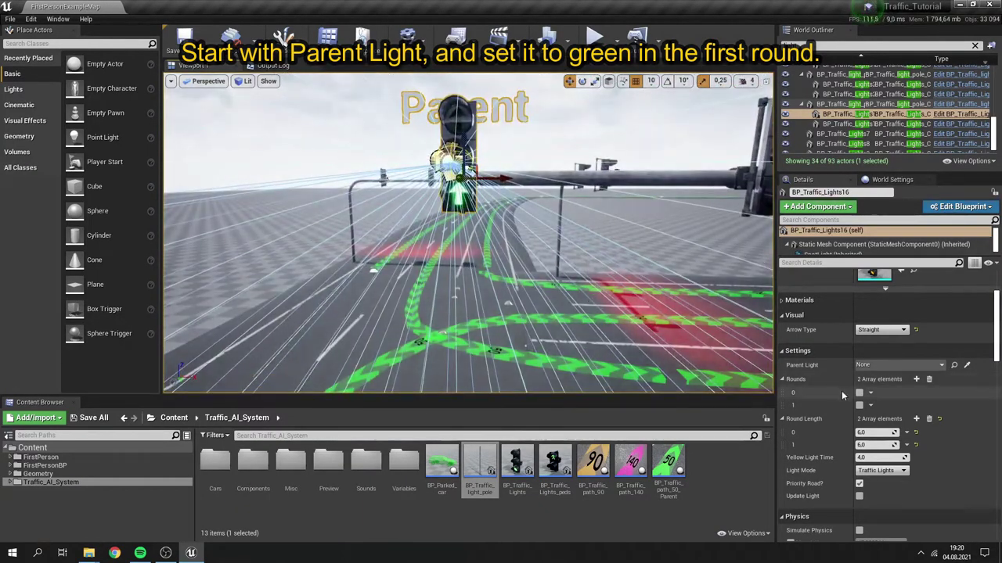
pyautogui.click(860, 393)
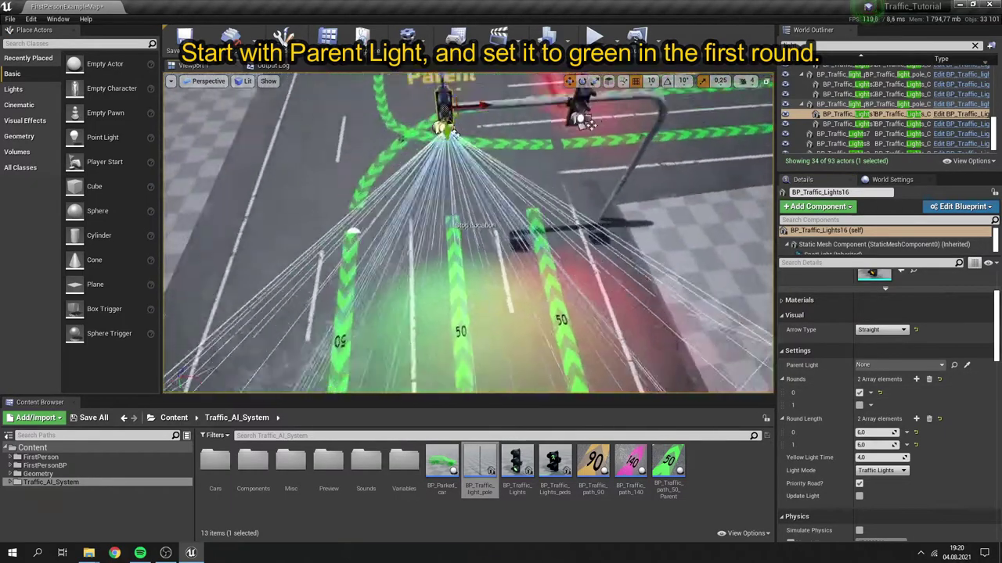
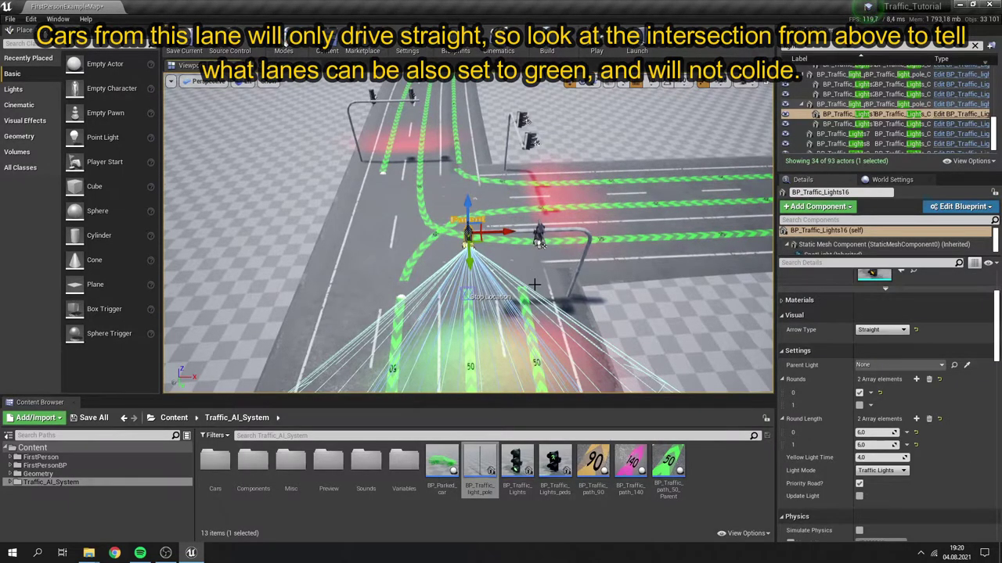
# - Turn on round 0 for the right-turn light BP_Traffic_Lights17 and the oncoming straight light BP_Traffic_Lights20
pyautogui.click(539, 238)
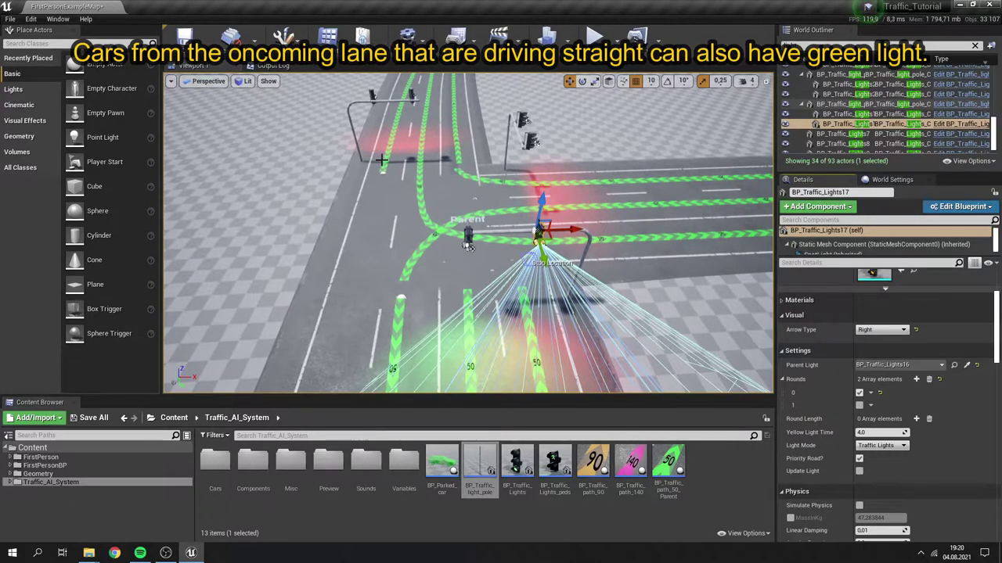
pyautogui.moveTo(474, 199); pyautogui.dragTo(192, 202, button='right')
pyautogui.moveTo(516, 174); pyautogui.dragTo(460, 146, button='right')
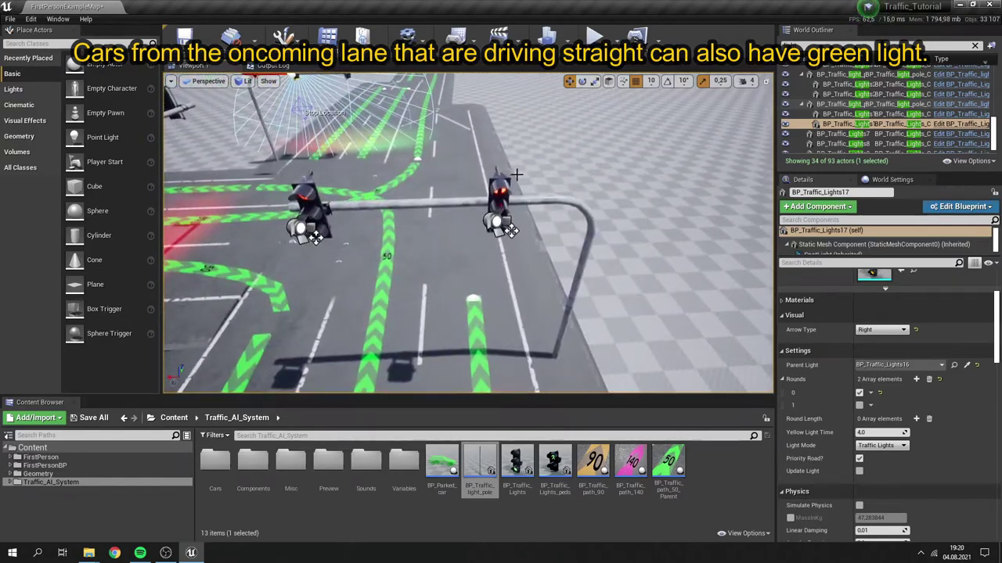
pyautogui.click(506, 227)
pyautogui.click(859, 393)
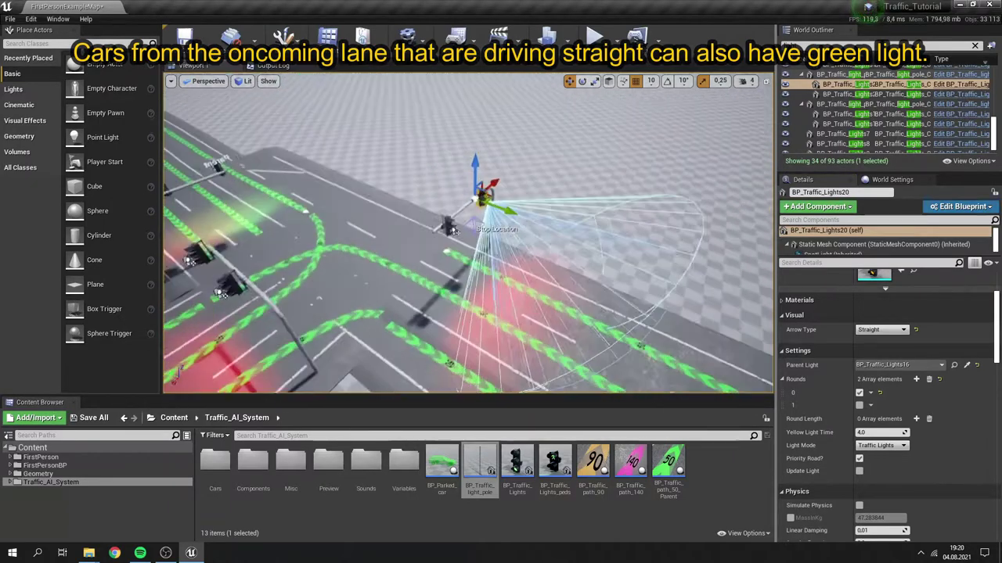
# - Turn on round 1 for BP_Traffic_Lights21, the left-arrow light on the oncoming road's pole
pyautogui.moveTo(468, 235); pyautogui.dragTo(720, 234, button='right')
pyautogui.moveTo(450, 218); pyautogui.dragTo(459, 199, button='right')
pyautogui.moveTo(468, 233); pyautogui.dragTo(403, 233, button='right')
pyautogui.moveTo(584, 258); pyautogui.dragTo(446, 196, button='right')
pyautogui.moveTo(468, 233); pyautogui.dragTo(522, 312, button='right')
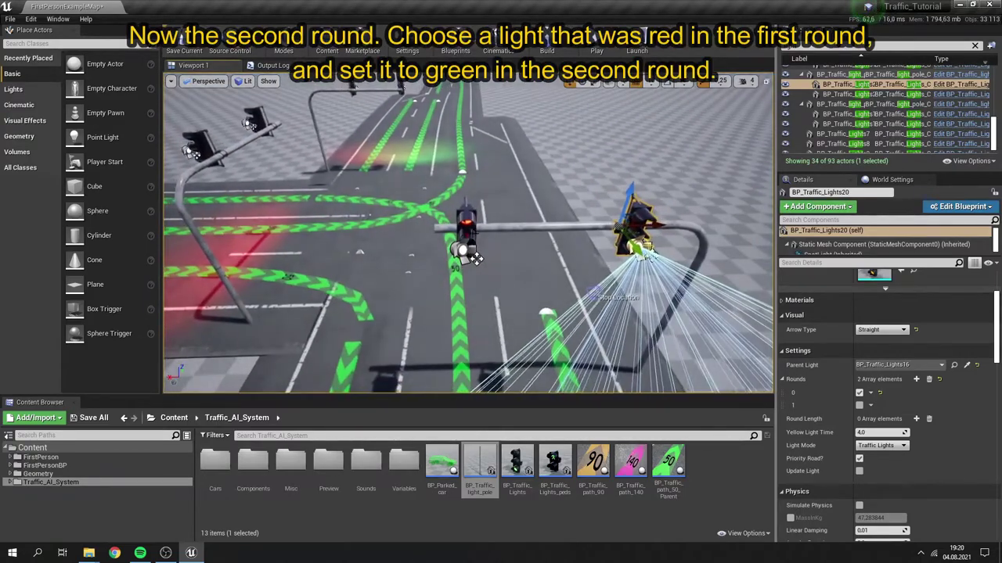
pyautogui.click(648, 253)
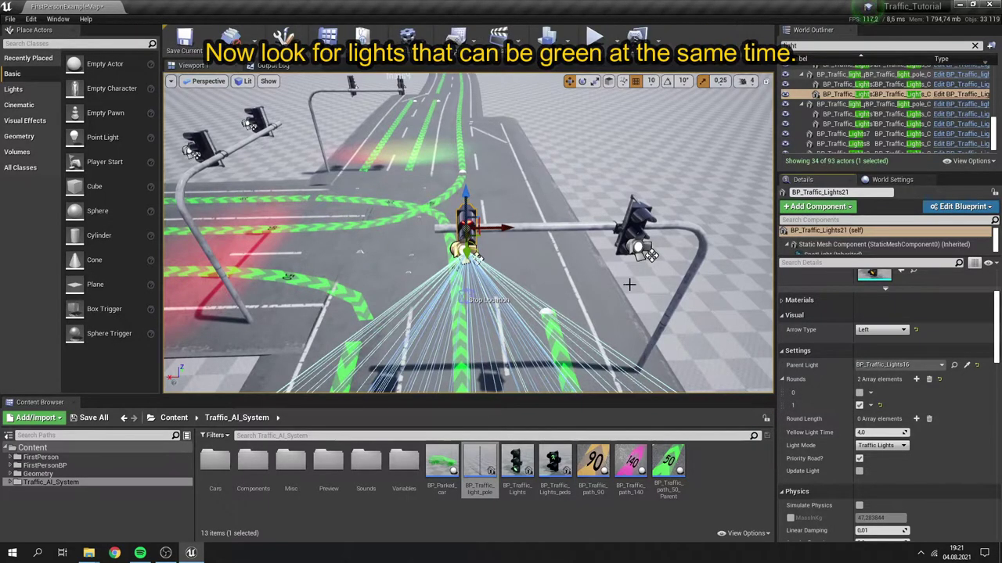
# - Turn on round 1 for the straight light BP_Traffic_Lights20 and the side road's right-turn light BP_Traffic_Lights18
pyautogui.moveTo(567, 253)
pyautogui.mouseDown(button='right')
pyautogui.moveTo(568, 301)
pyautogui.moveTo(567, 253)
pyautogui.mouseUp(button='right')
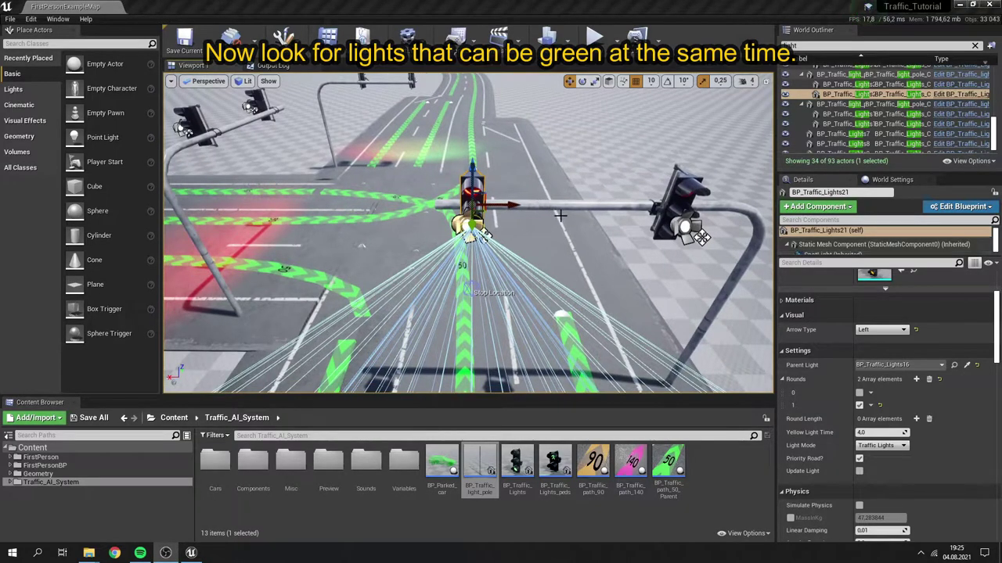
pyautogui.click(683, 203)
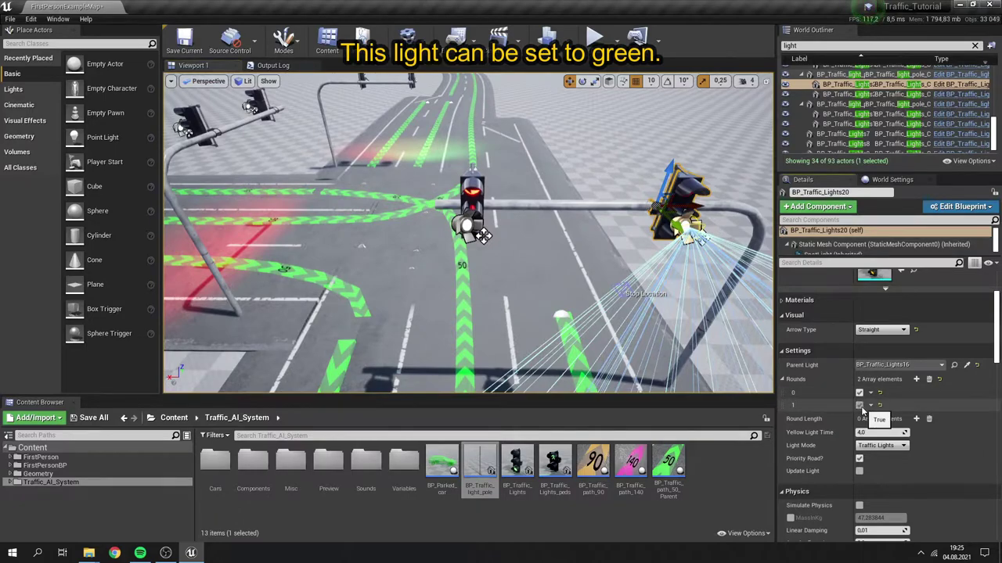
pyautogui.click(529, 209)
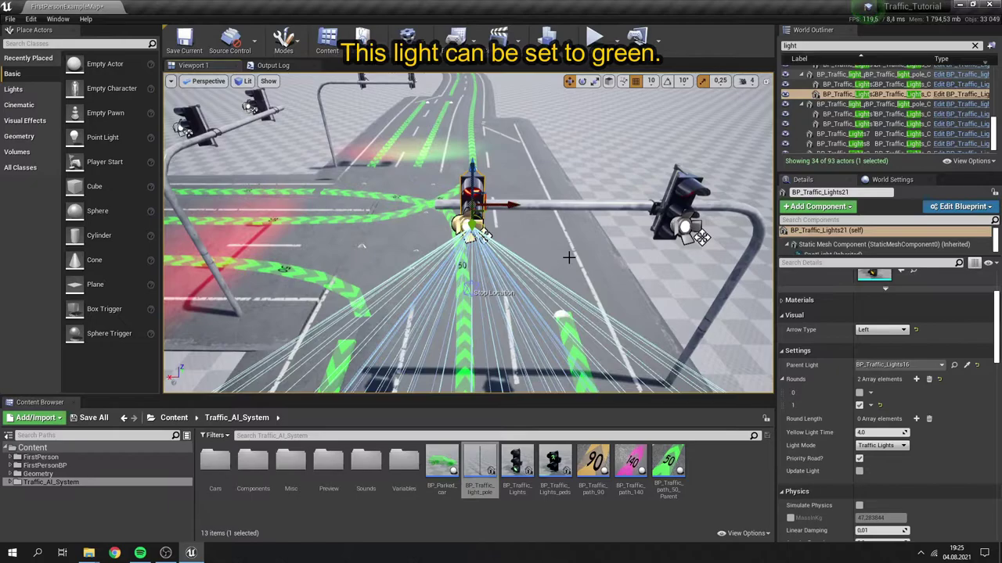
pyautogui.moveTo(564, 263); pyautogui.dragTo(376, 278, button='right')
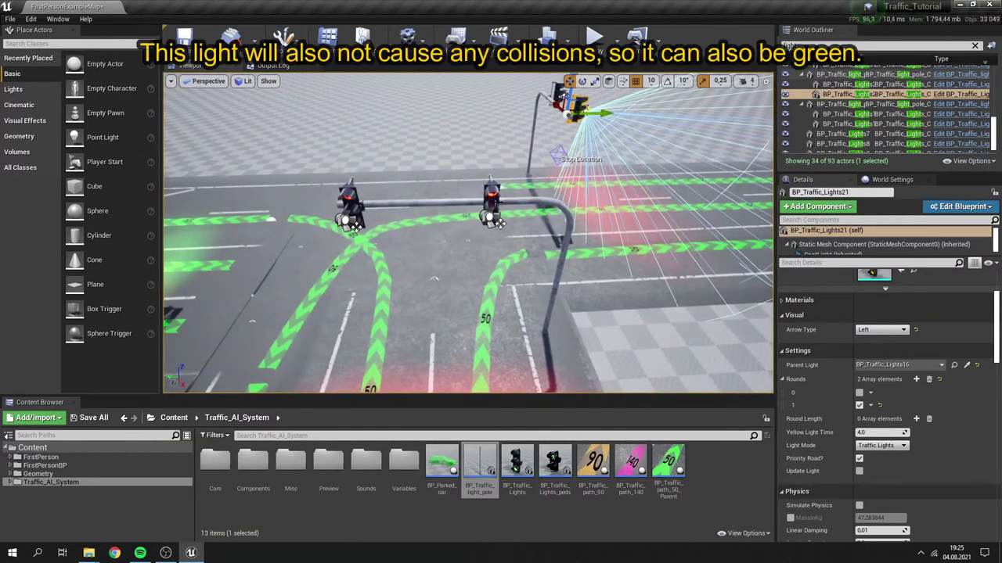
pyautogui.click(494, 200)
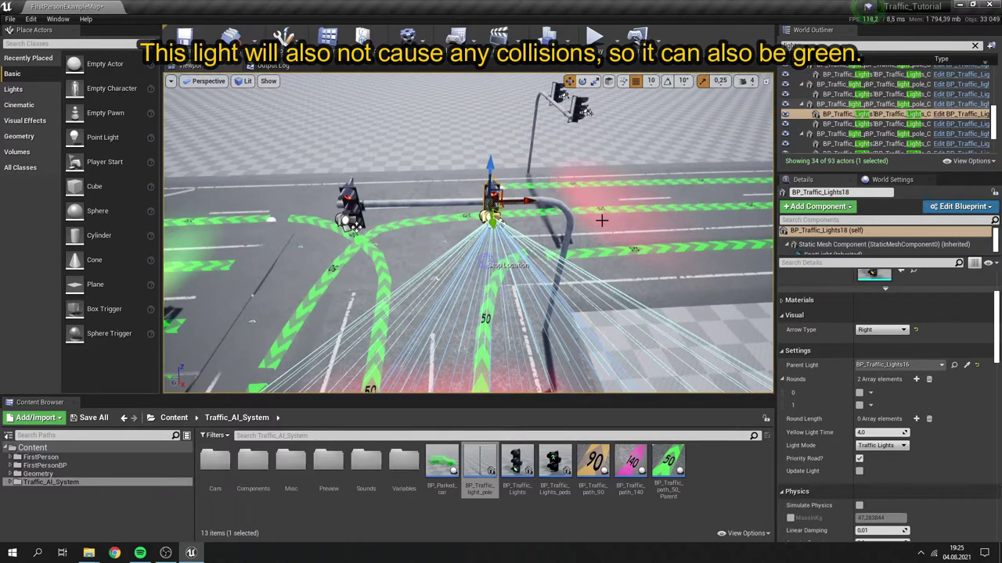
pyautogui.click(859, 406)
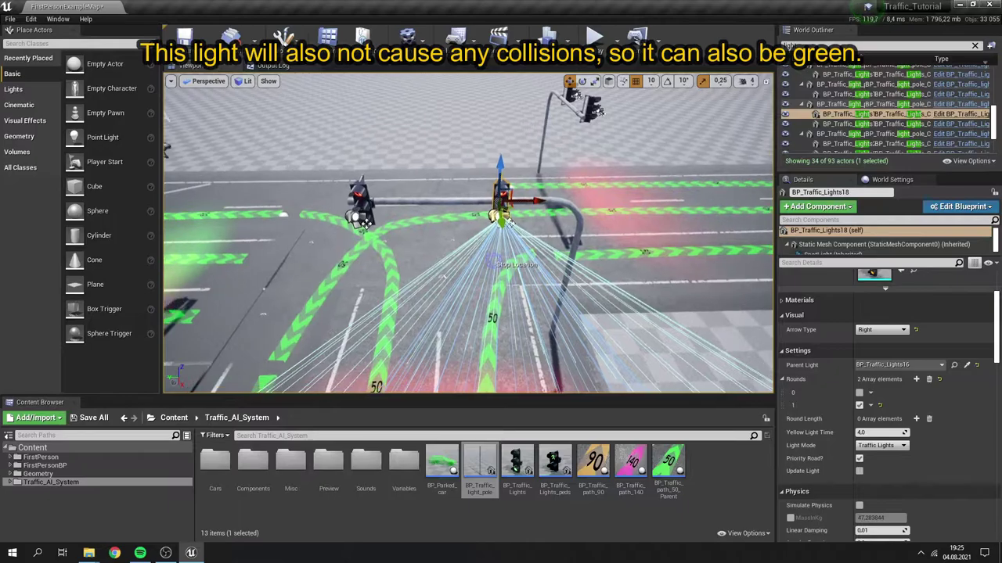
# - Check the rounds of the left-arrow light BP_Traffic_Lights19 and add a third round to the parent light BP_Traffic_Lights16
pyautogui.moveTo(468, 232); pyautogui.dragTo(406, 232, button='right')
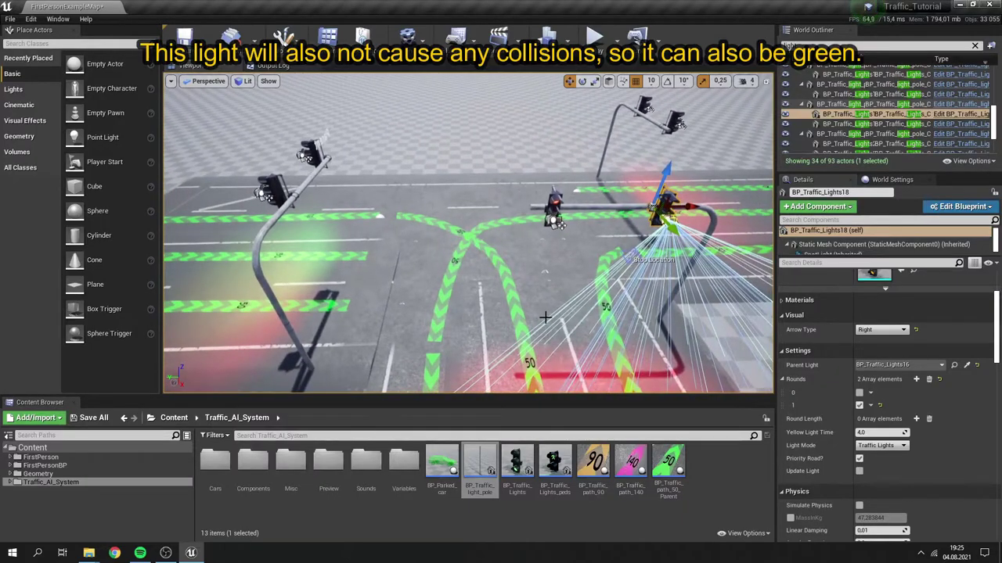
pyautogui.moveTo(520, 221); pyautogui.dragTo(414, 180, button='right')
pyautogui.click(400, 205)
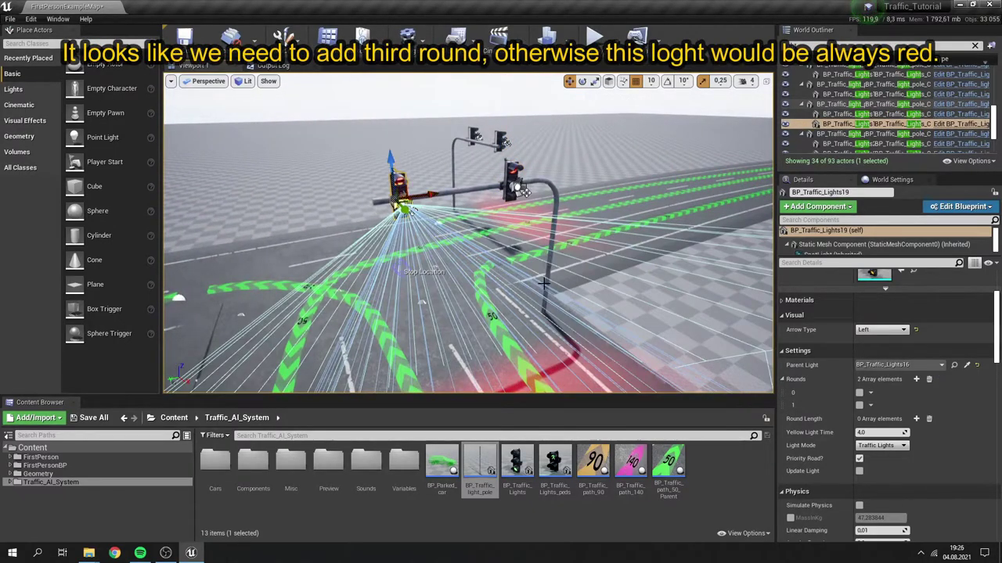
pyautogui.moveTo(507, 279); pyautogui.dragTo(481, 262, button='right')
pyautogui.click(487, 233)
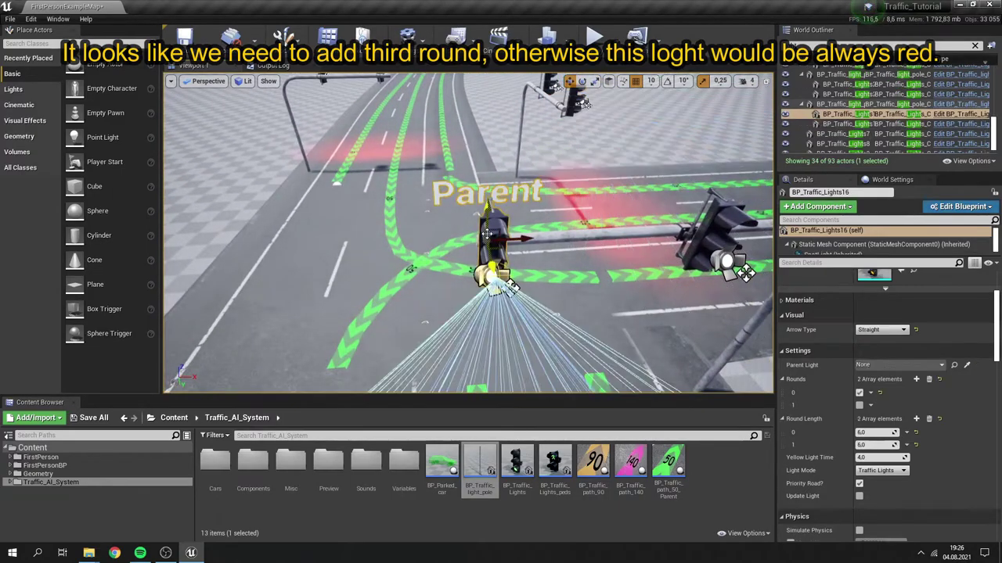
pyautogui.click(916, 380)
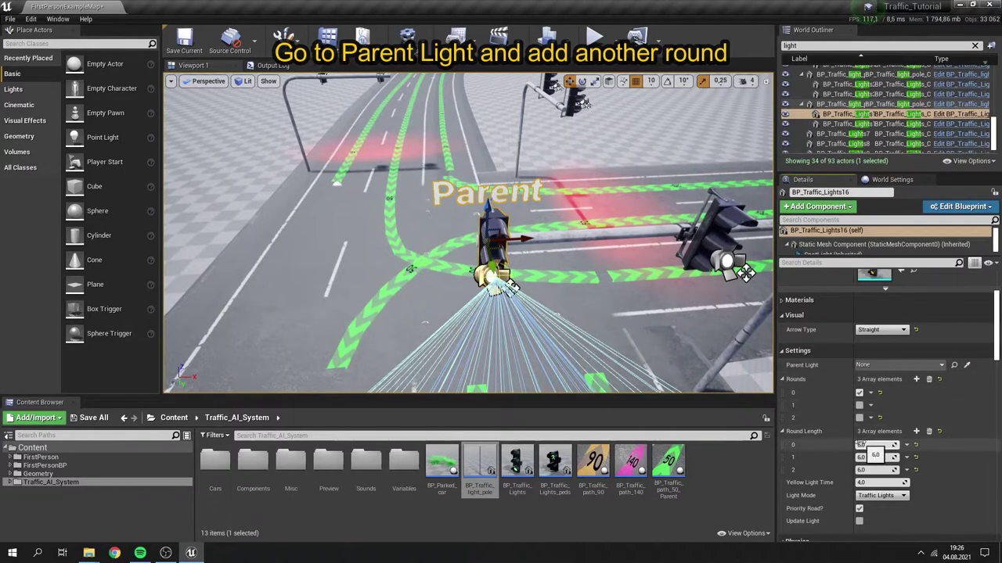
# - Update BP_Traffic_Lights17 to take over the parent light's third round, and check the parent light's settings
pyautogui.click(742, 272)
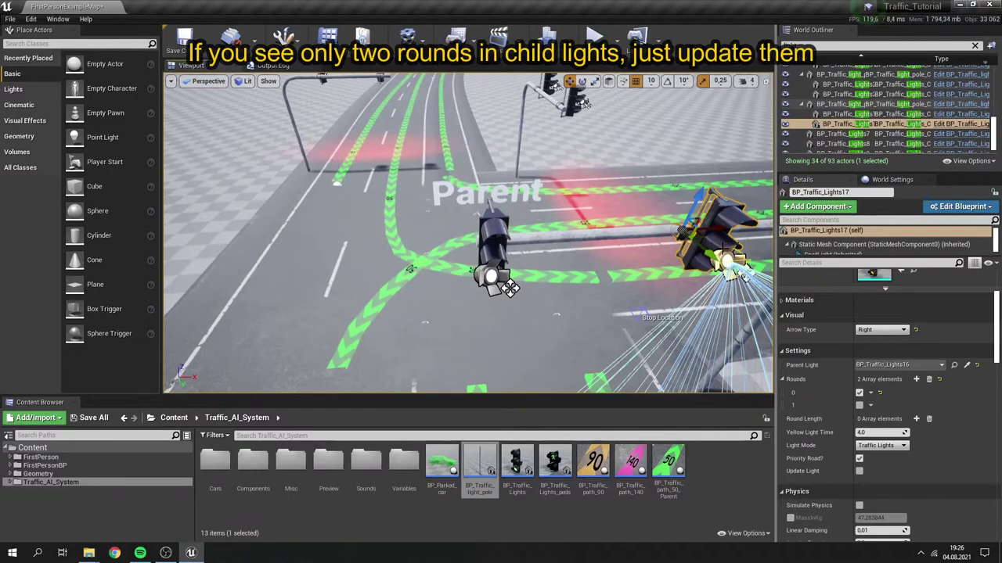
pyautogui.click(860, 472)
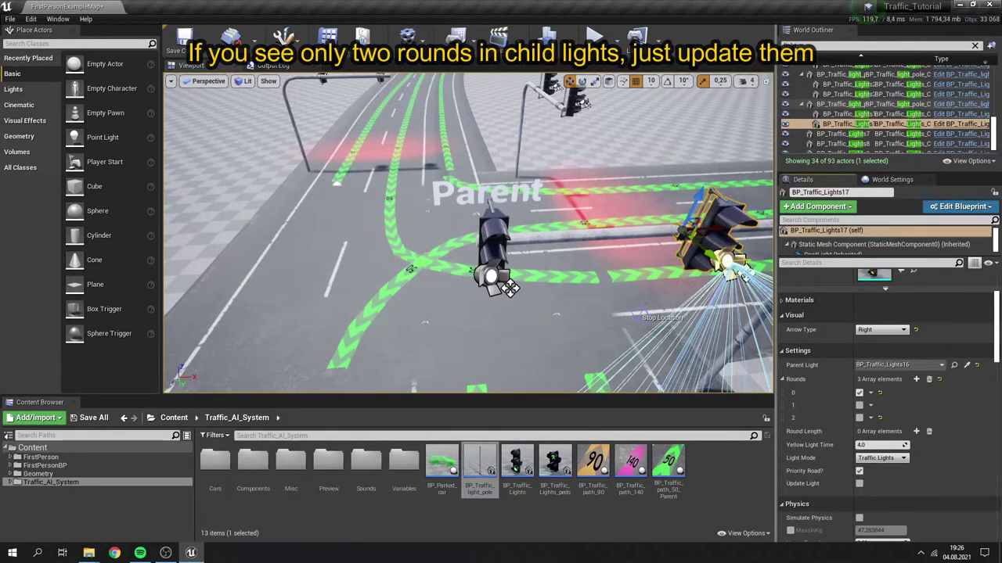
pyautogui.moveTo(468, 233); pyautogui.dragTo(446, 233, button='right')
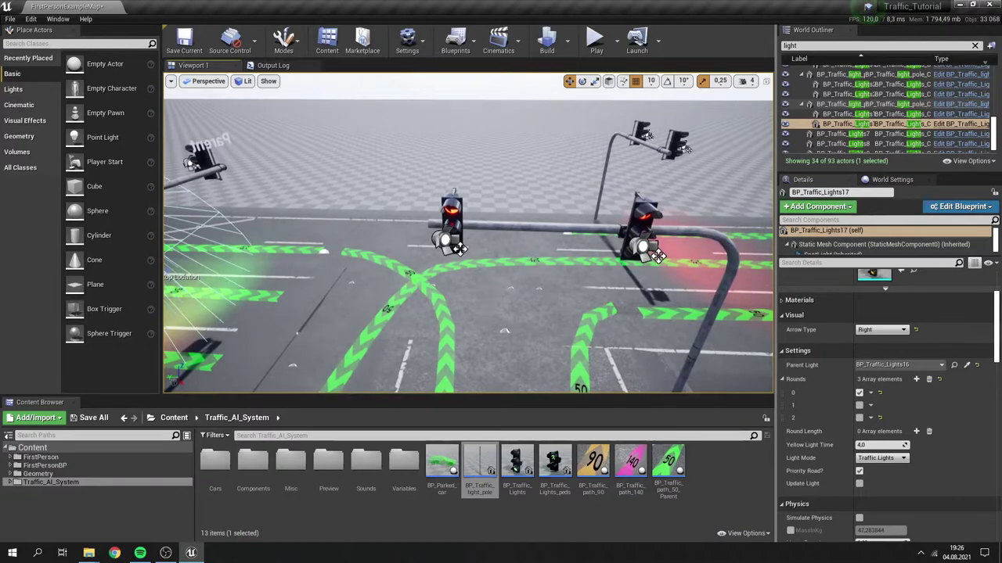
pyautogui.click(201, 162)
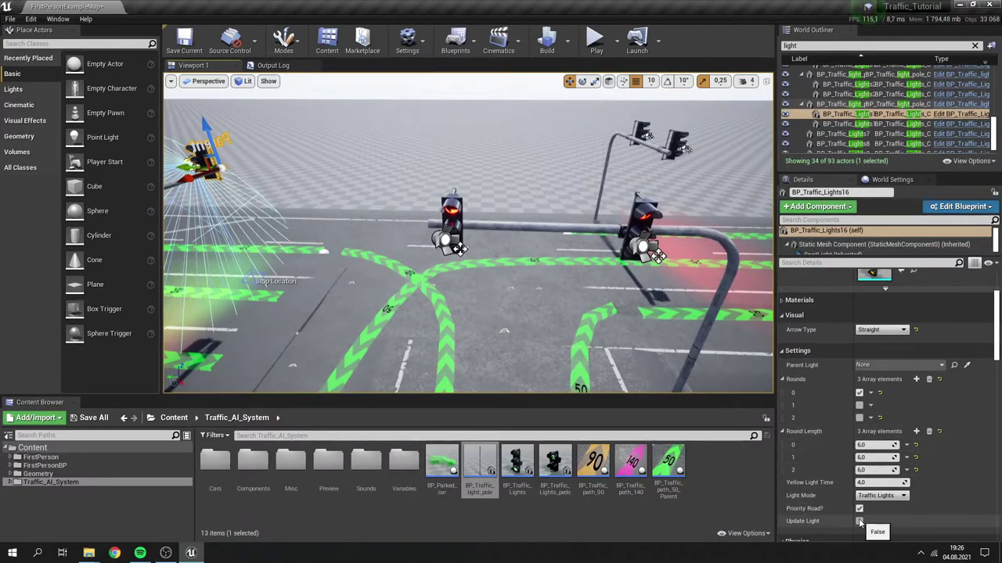
# - Update BP_Traffic_Lights19 to match the parent's rounds and turn on its round 2
pyautogui.click(458, 249)
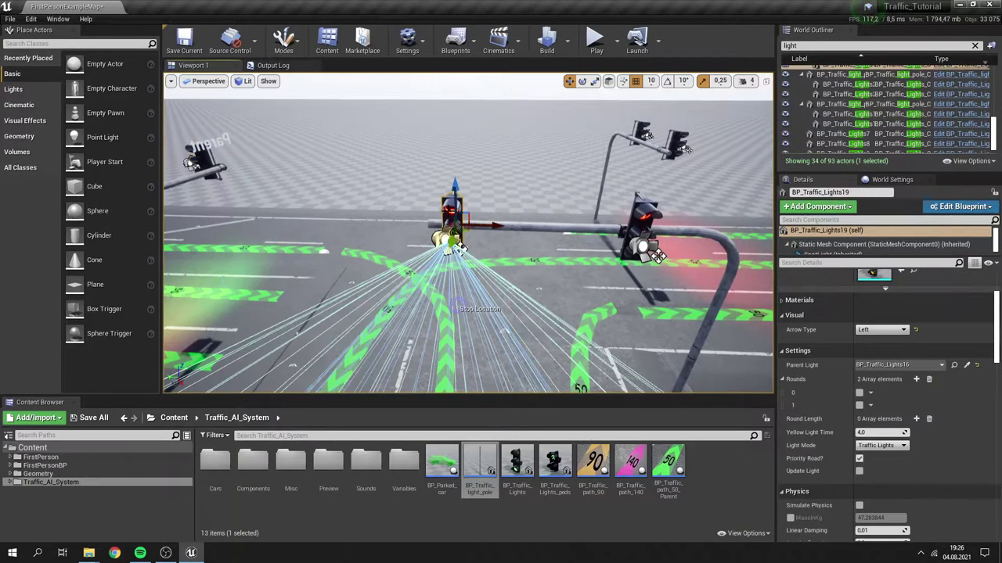
pyautogui.click(860, 472)
pyautogui.click(859, 471)
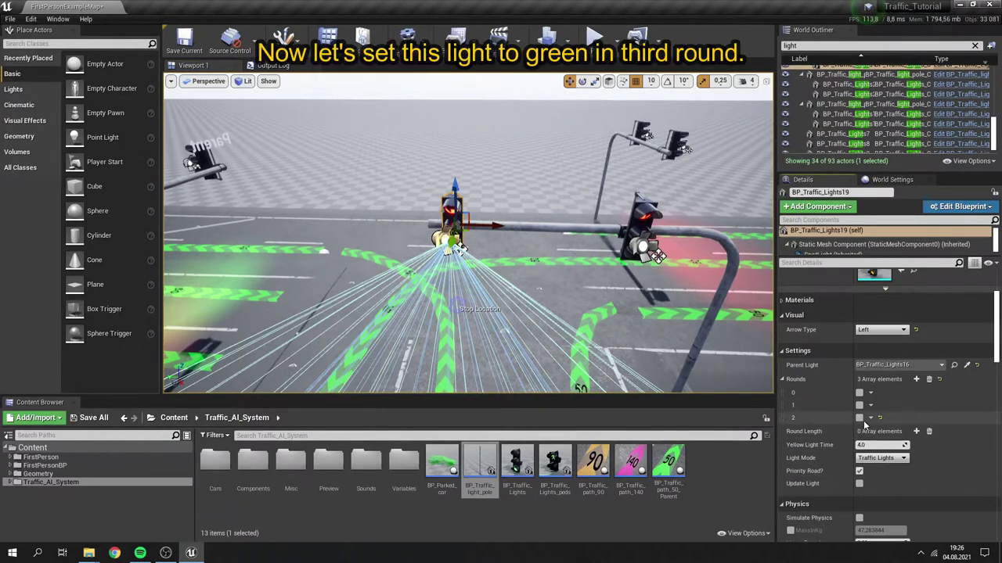
pyautogui.click(860, 419)
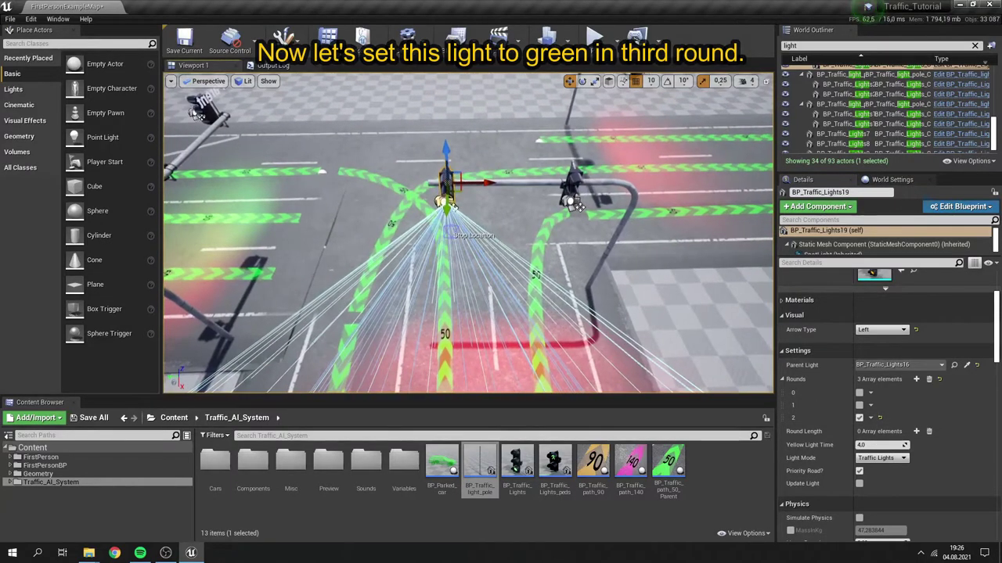
# - Turn on round 2 for both right-turn lights, BP_Traffic_Lights18 and BP_Traffic_Lights17
pyautogui.click(573, 203)
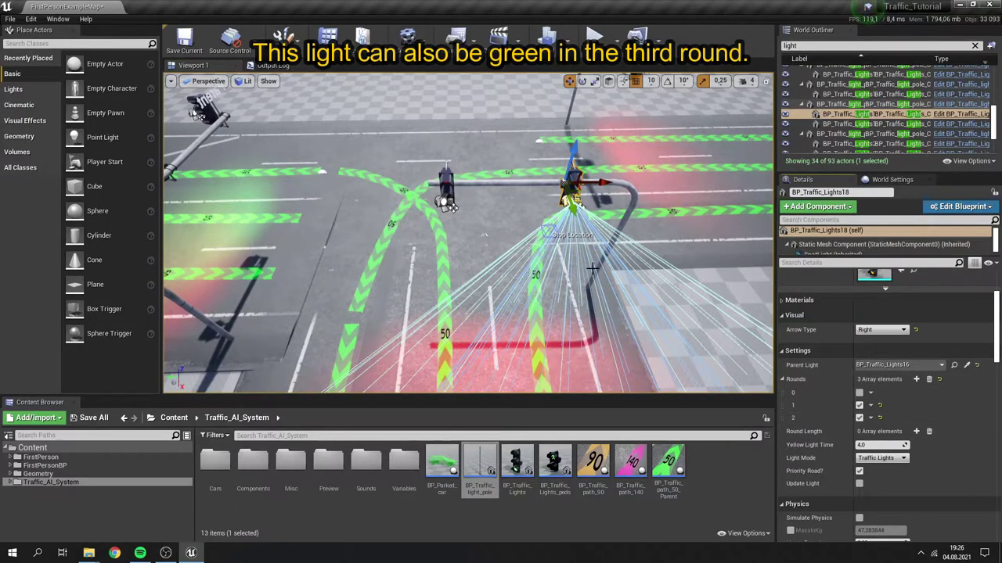
pyautogui.moveTo(517, 296); pyautogui.dragTo(482, 291, button='right')
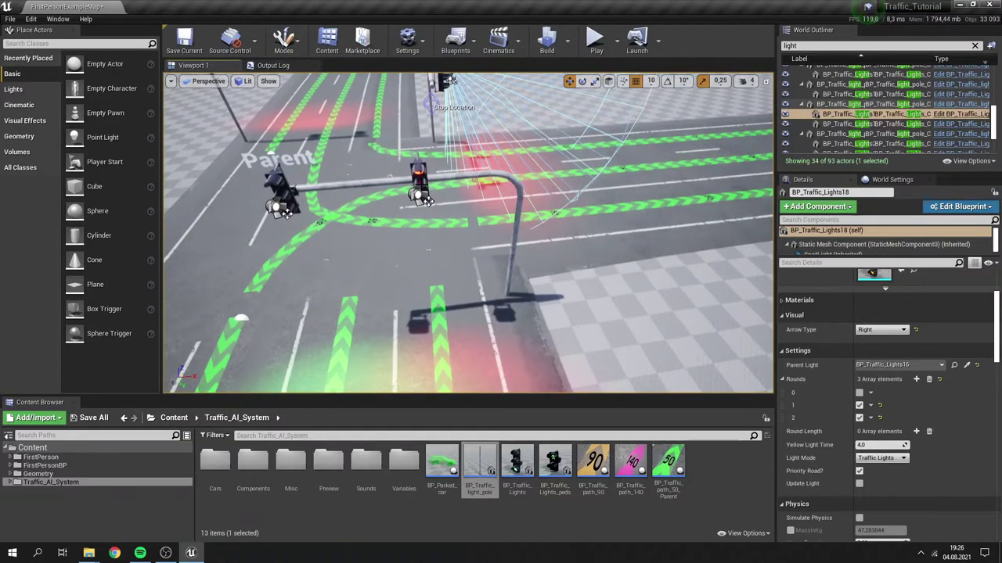
pyautogui.click(420, 179)
pyautogui.click(859, 417)
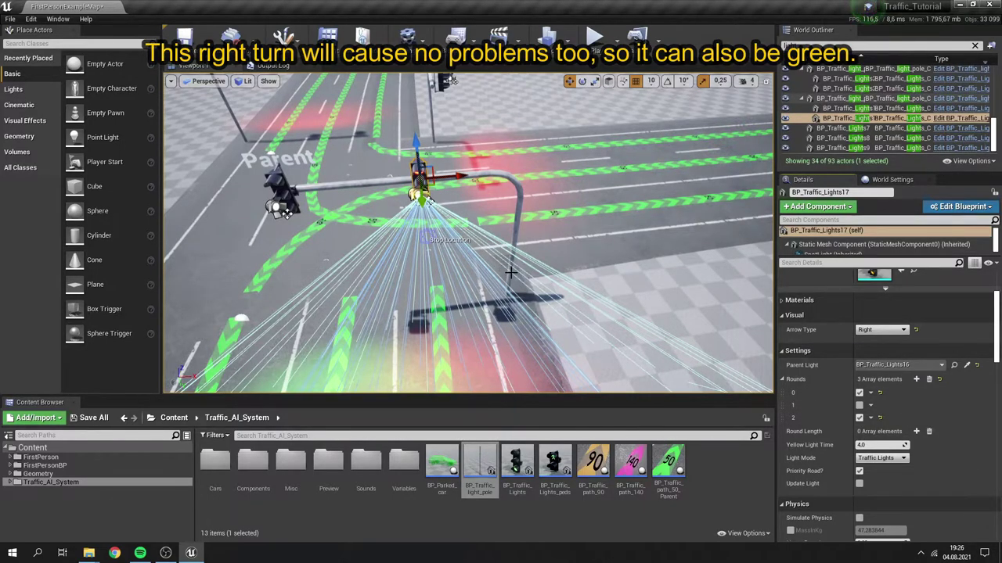
# - Check the arrow type and round settings of the intersection lights BP_Traffic_Lights16, 17, 19 and 21 and the light beside BP_Traffic_Lights19
pyautogui.press('a')
pyautogui.moveTo(510, 273); pyautogui.dragTo(511, 273, button='right')
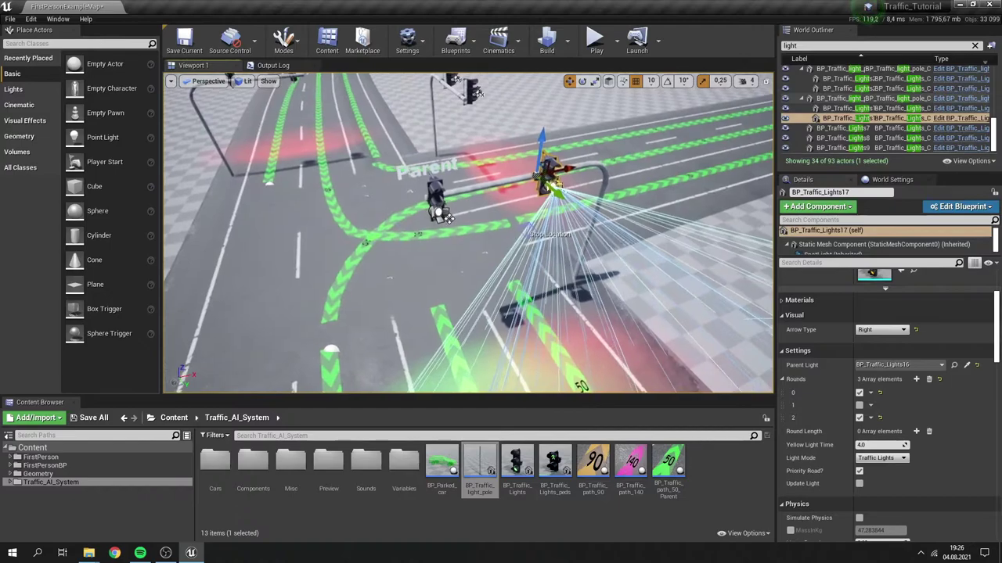
pyautogui.click(434, 196)
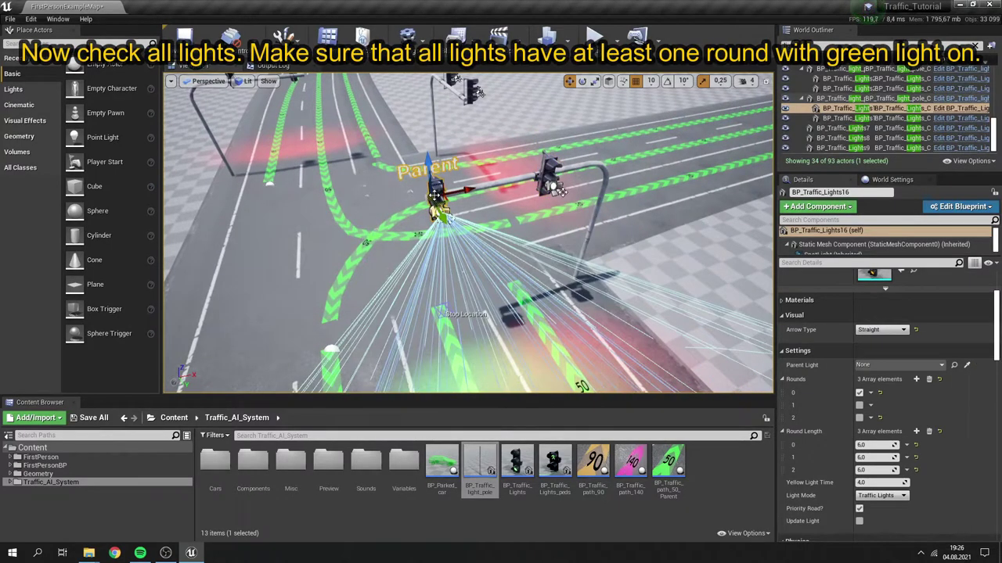
pyautogui.click(551, 179)
pyautogui.press('d')
pyautogui.moveTo(551, 179); pyautogui.dragTo(446, 180, button='right')
pyautogui.moveTo(515, 152); pyautogui.dragTo(515, 152, button='right')
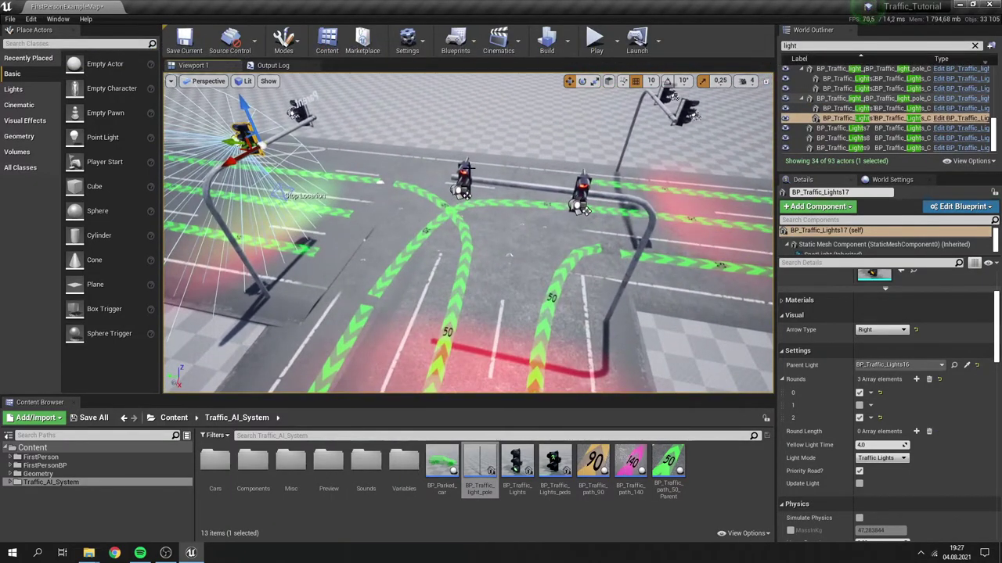
pyautogui.click(463, 169)
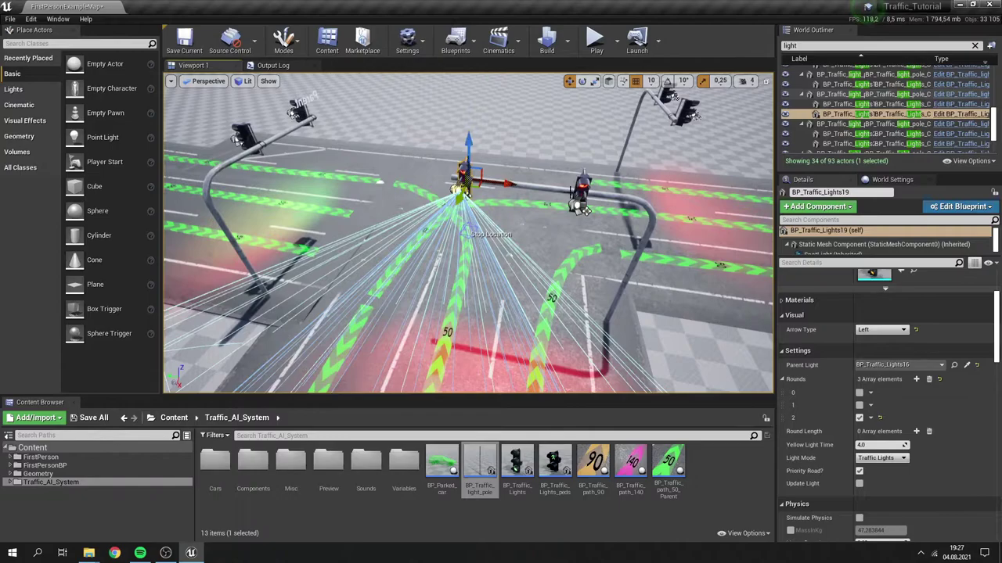
pyautogui.click(581, 181)
pyautogui.press('d')
pyautogui.moveTo(582, 182); pyautogui.dragTo(461, 198, button='right')
pyautogui.click(428, 205)
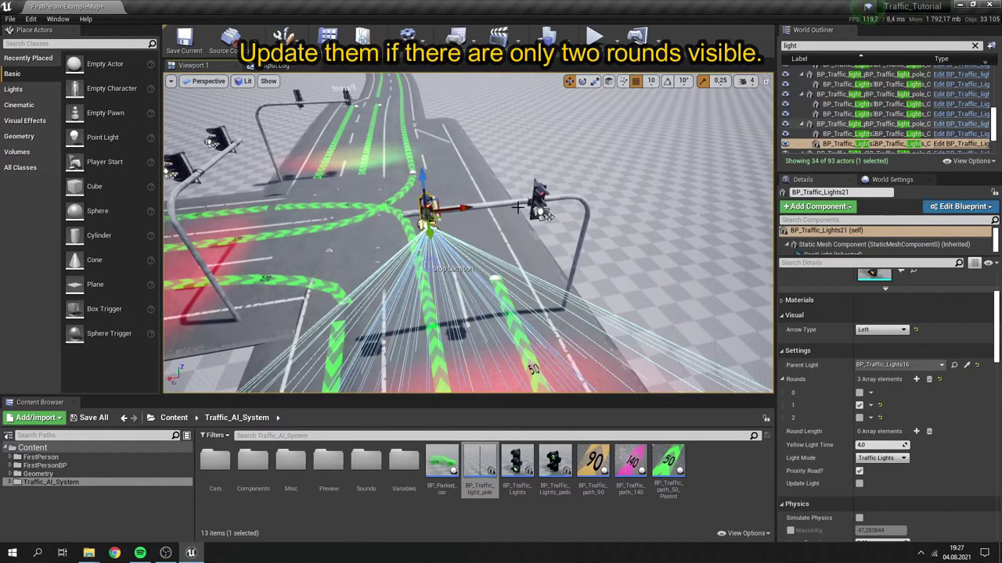
# - Update the straight light BP_Traffic_Lights20 so it takes over the parent light's third round
pyautogui.click(540, 195)
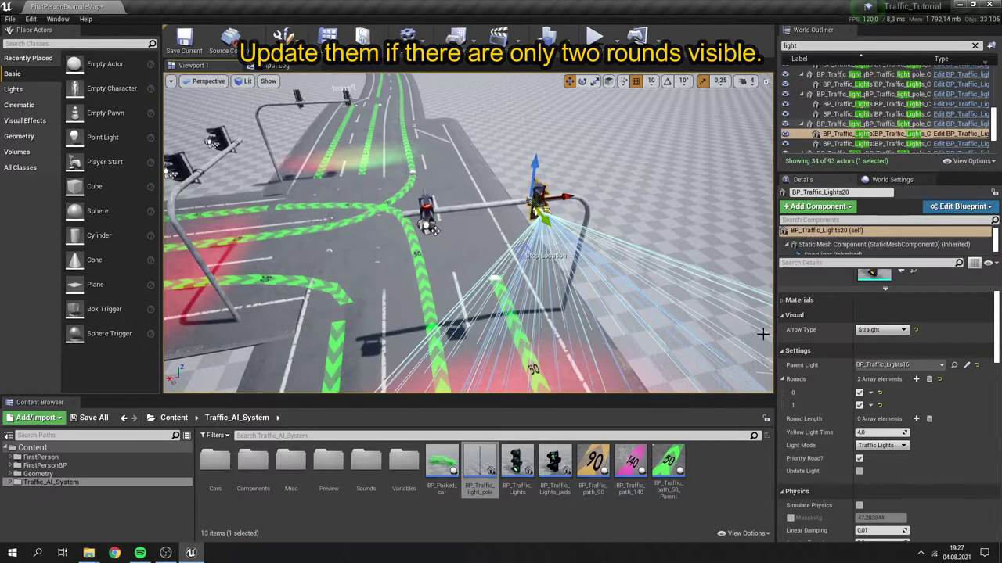
pyautogui.click(859, 471)
pyautogui.moveTo(689, 313); pyautogui.dragTo(744, 336, button='right')
pyautogui.moveTo(498, 263)
pyautogui.mouseDown(button='right')
pyautogui.moveTo(399, 271)
pyautogui.moveTo(498, 263)
pyautogui.mouseUp(button='right')
pyautogui.press('s')
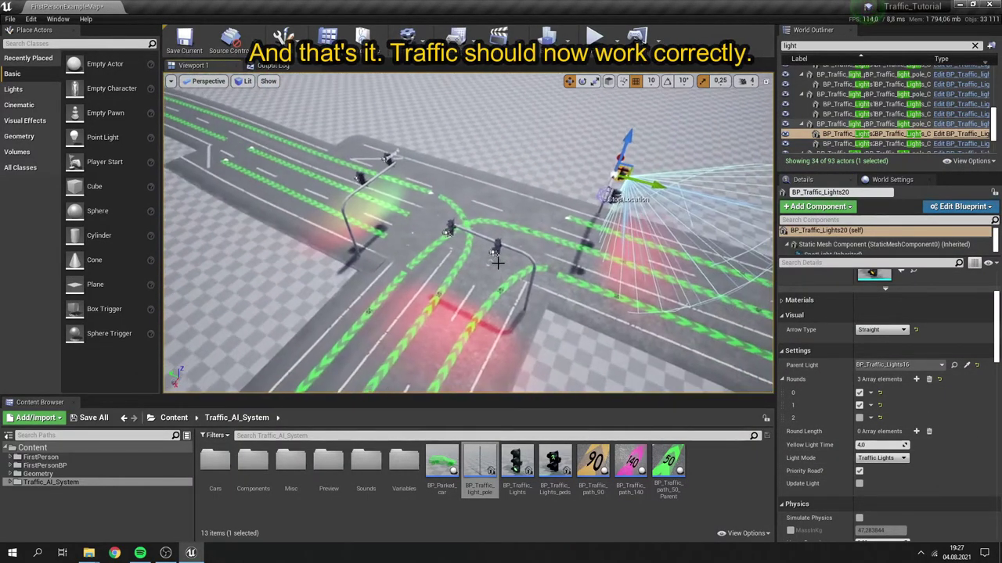
pyautogui.press('s')
pyautogui.moveTo(526, 220); pyautogui.dragTo(176, 189, button='right')
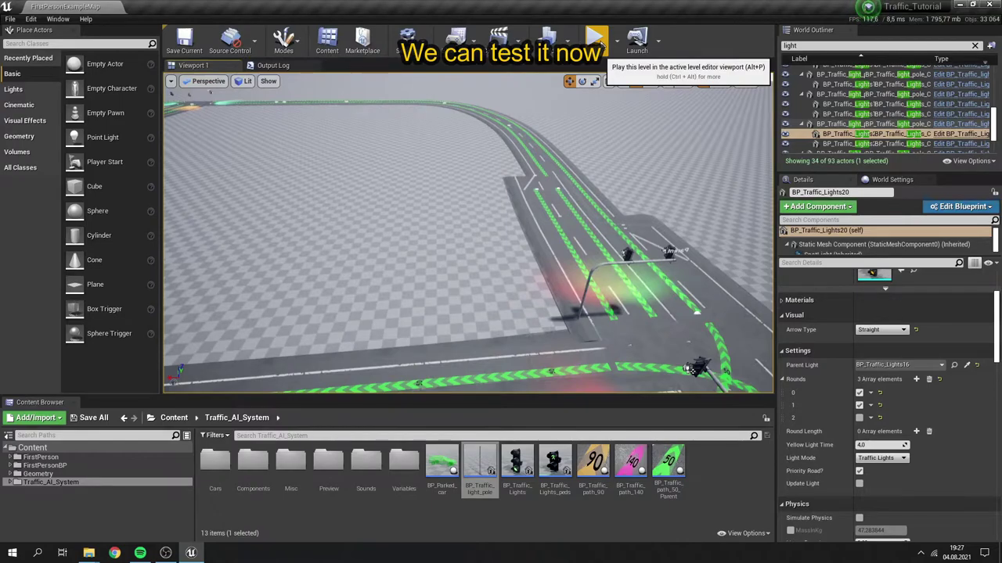
# - Play the level and walk across the open ground to the intersection with the pole-mounted traffic lights
pyautogui.click(600, 44)
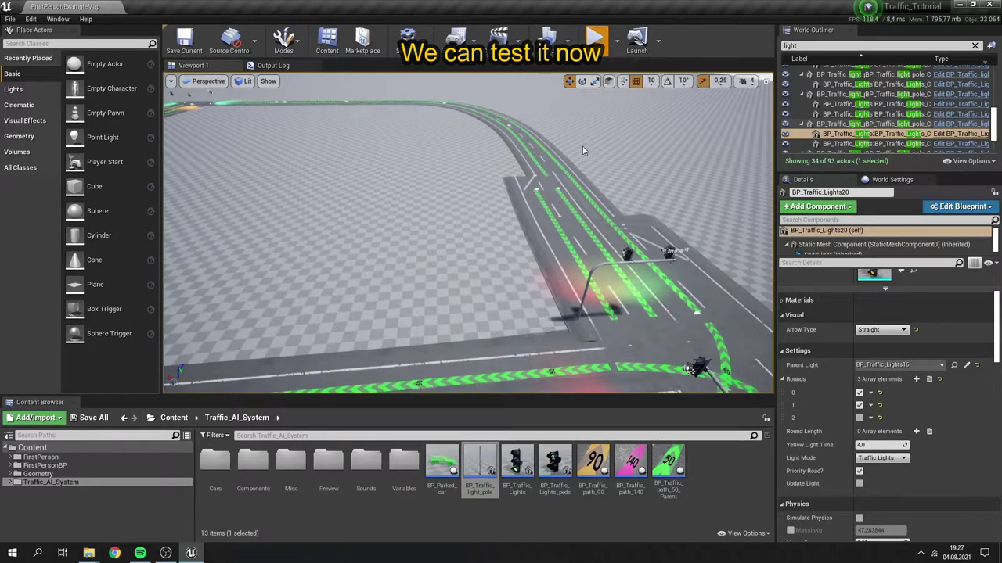
pyautogui.press('w')
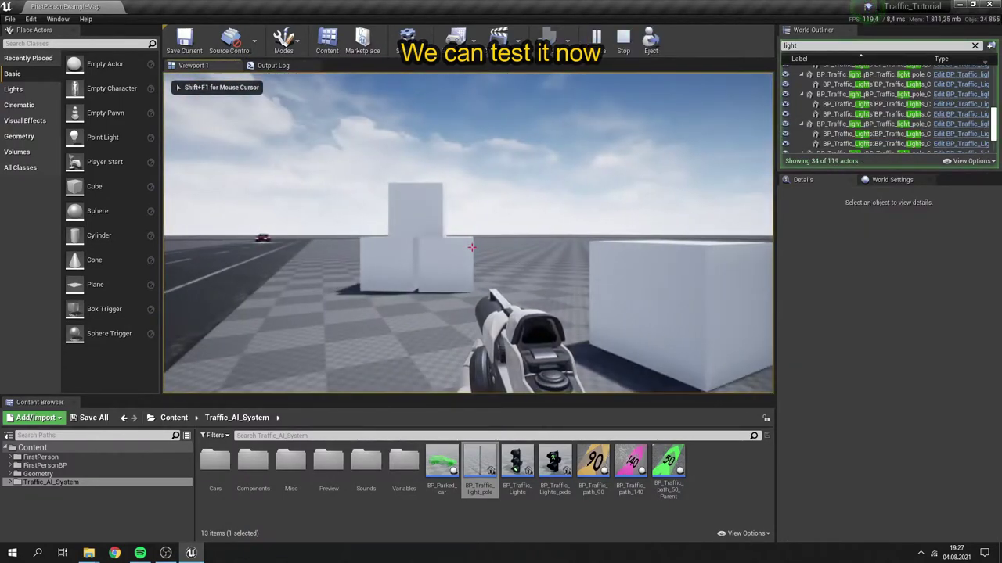
pyautogui.press('w')
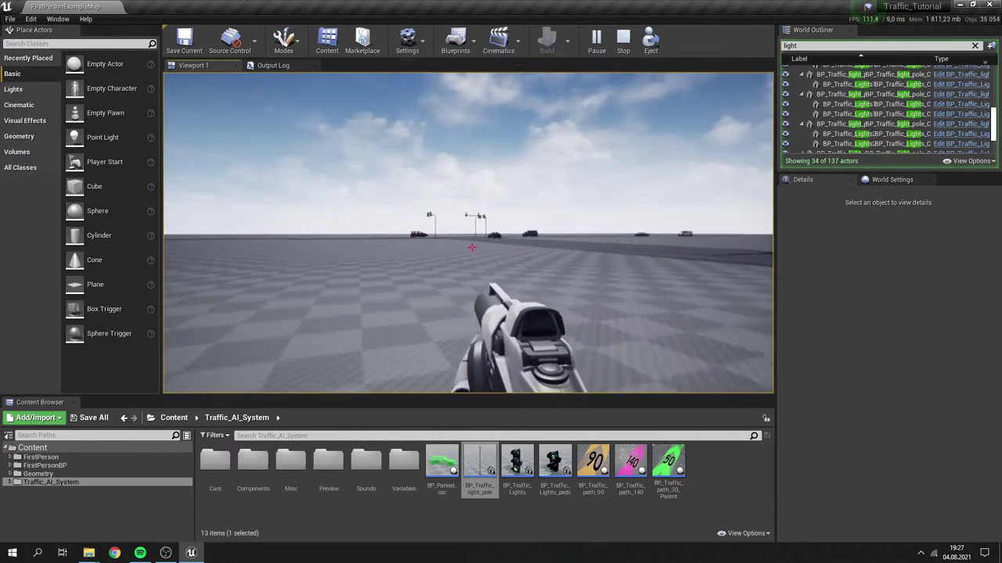
pyautogui.press('w')
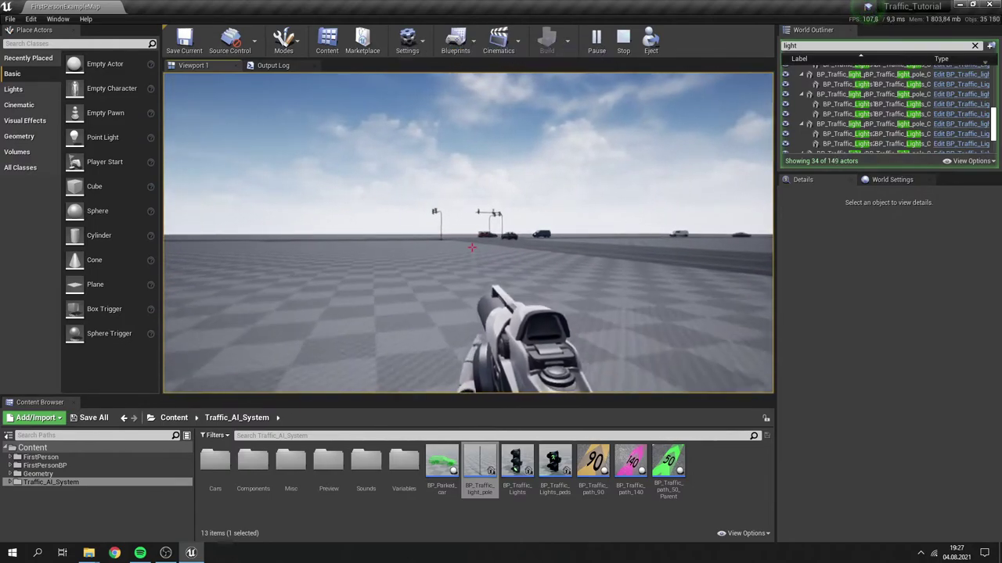
pyautogui.press('w')
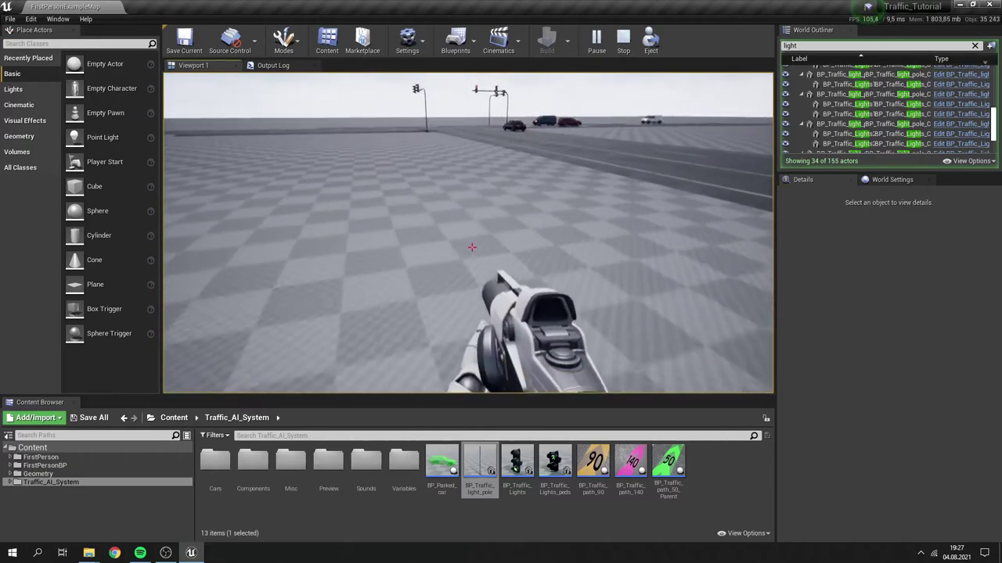
pyautogui.press('w')
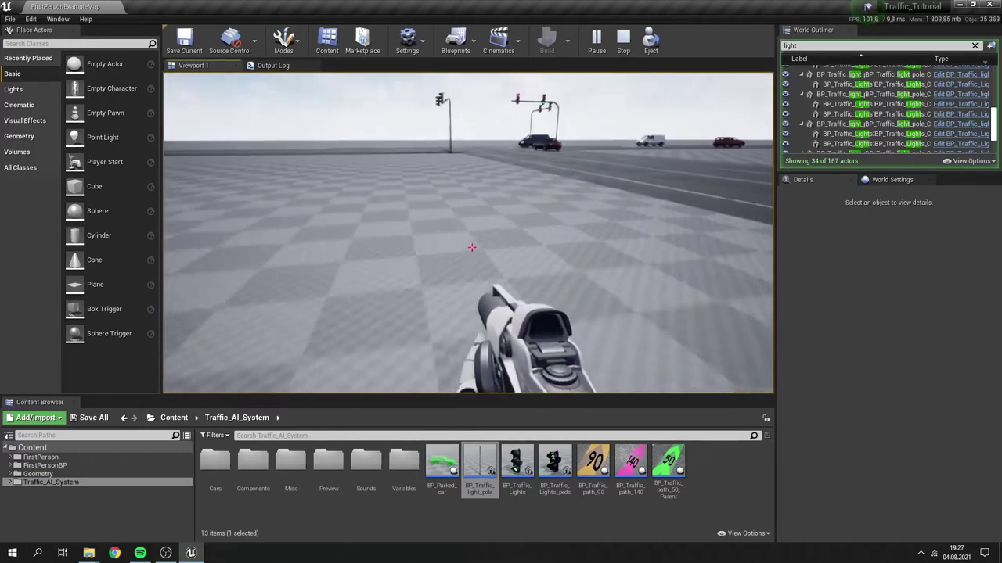
pyautogui.press('w')
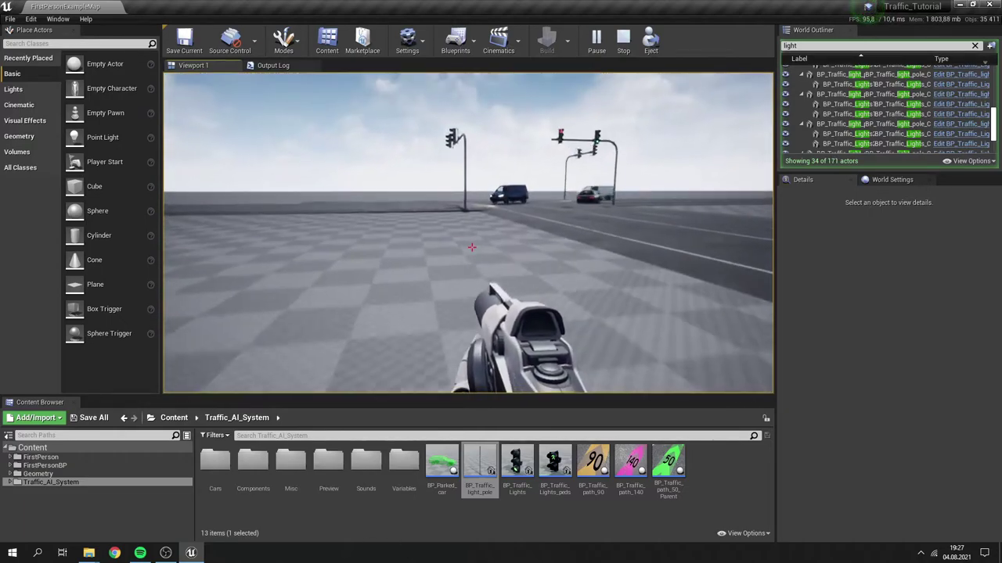
pyautogui.press('w')
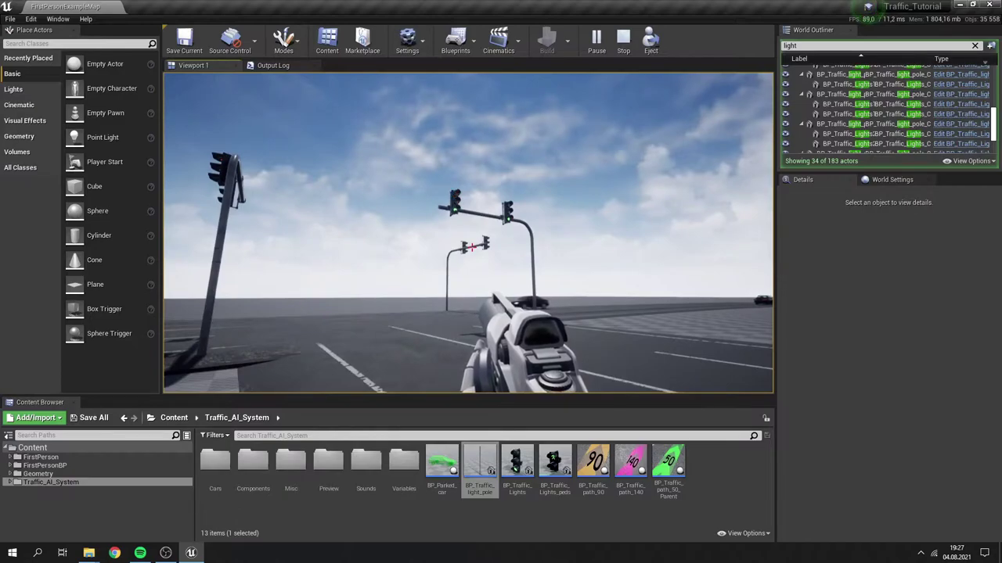
# - Watch the cars and light phases from several sides of the intersection, and end the play session
pyautogui.press('w')
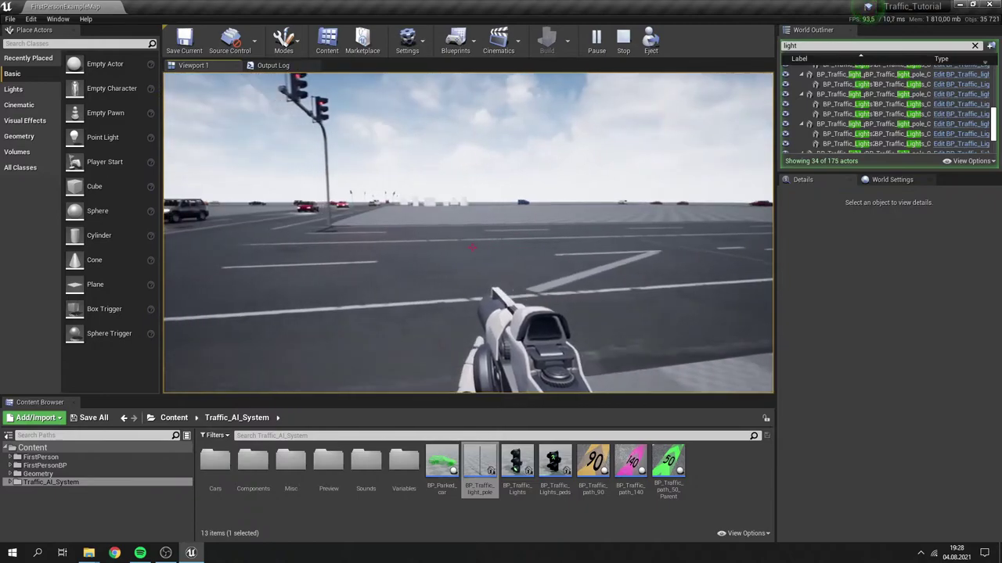
pyautogui.press('w')
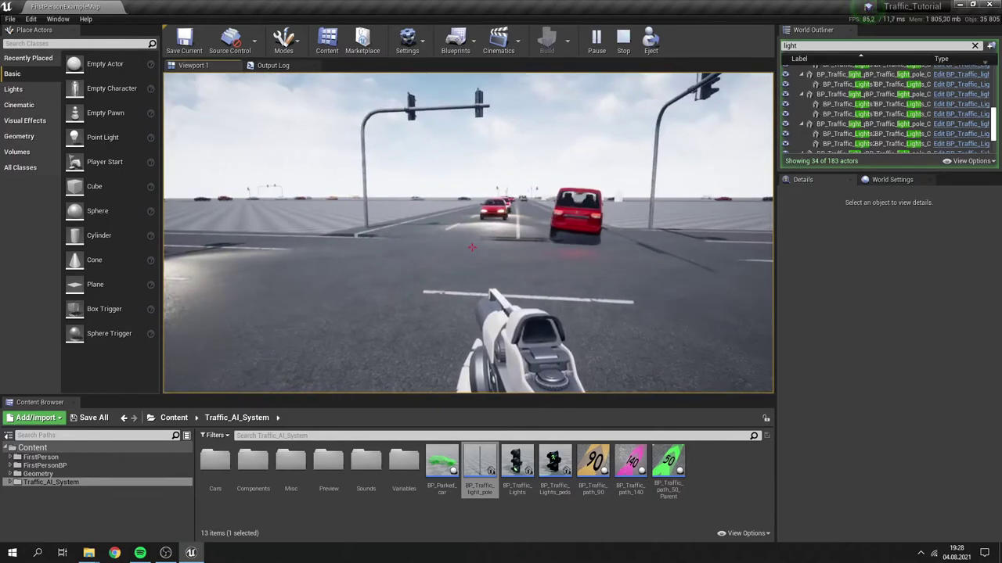
pyautogui.press('w')
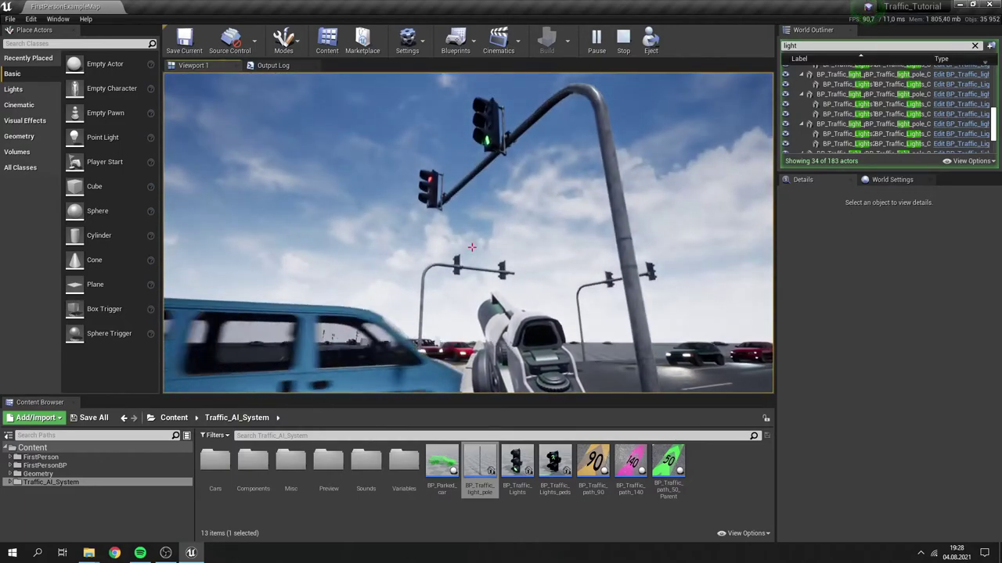
pyautogui.press('s')
pyautogui.press('a')
pyautogui.press('s')
pyautogui.press('a')
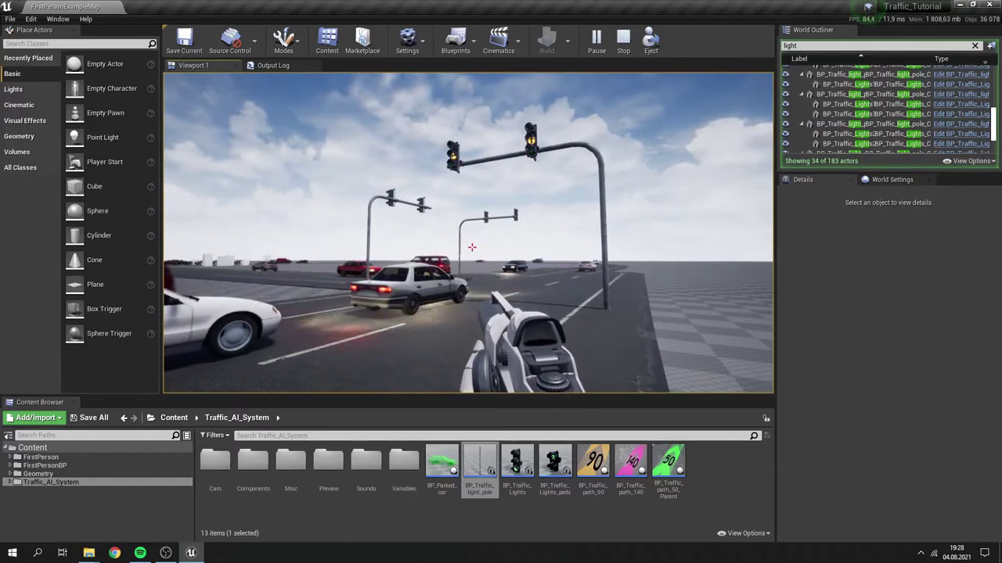
pyautogui.moveTo(472, 248)
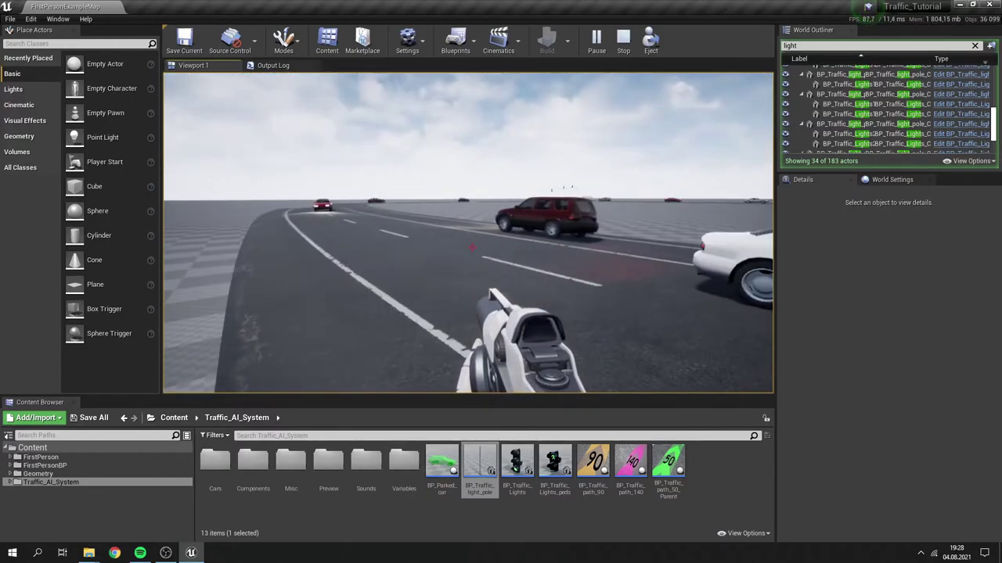
pyautogui.press('Escape')
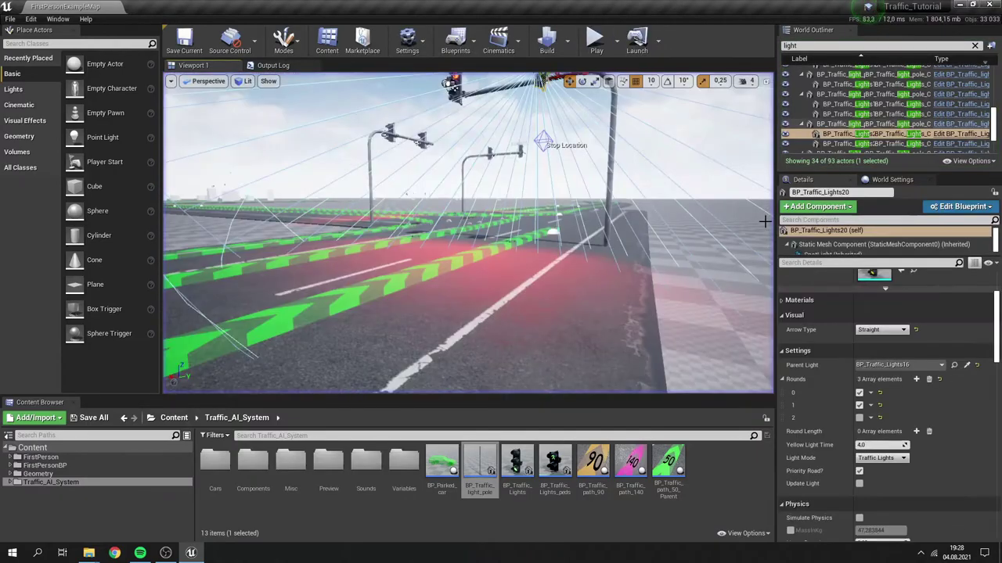
# - Place a BP_Parked_car at the edge of the road near the white cubes
pyautogui.press('s')
pyautogui.moveTo(623, 228); pyautogui.dragTo(588, 243, button='right')
pyautogui.press('d')
pyautogui.press('a')
pyautogui.press('a')
pyautogui.moveTo(442, 463); pyautogui.dragTo(509, 263)
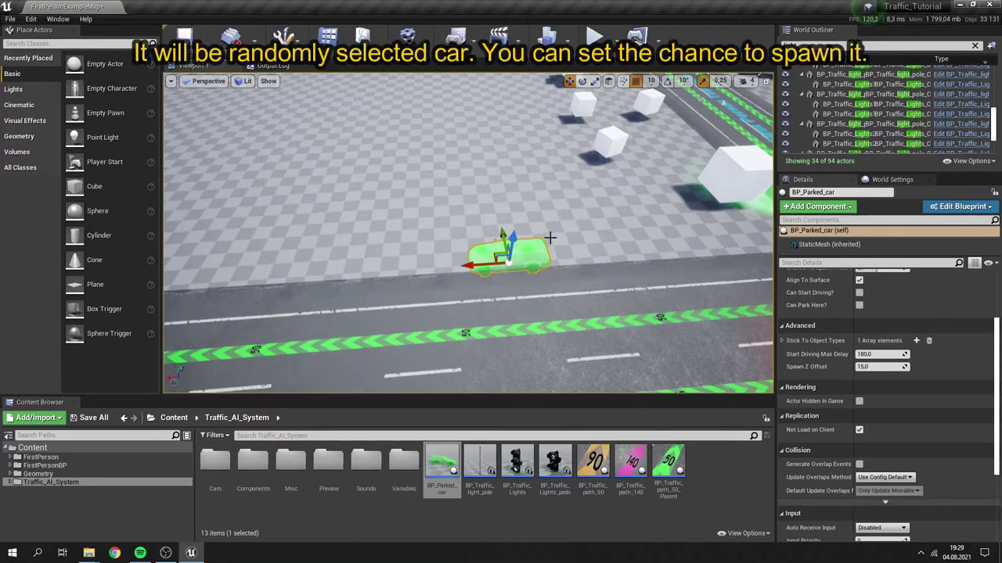
# - Rotate the parked car about 90° so it stands across the road edge, and shift it along the road towards the white cubes
pyautogui.click(582, 81)
pyautogui.moveTo(492, 292); pyautogui.dragTo(458, 294)
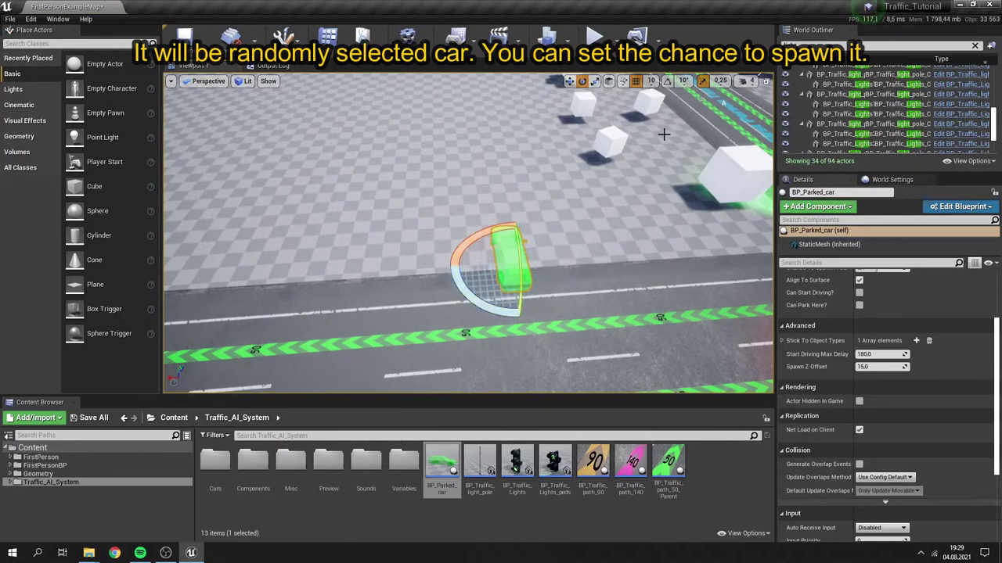
pyautogui.press('w')
pyautogui.moveTo(517, 249); pyautogui.dragTo(589, 237)
pyautogui.scroll(2, 912, 362)
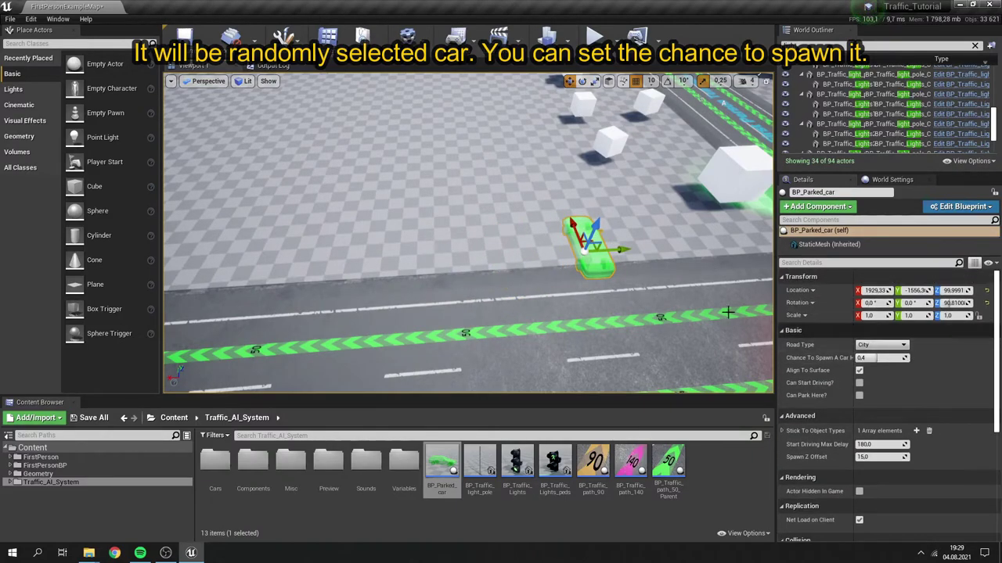
pyautogui.press('f')
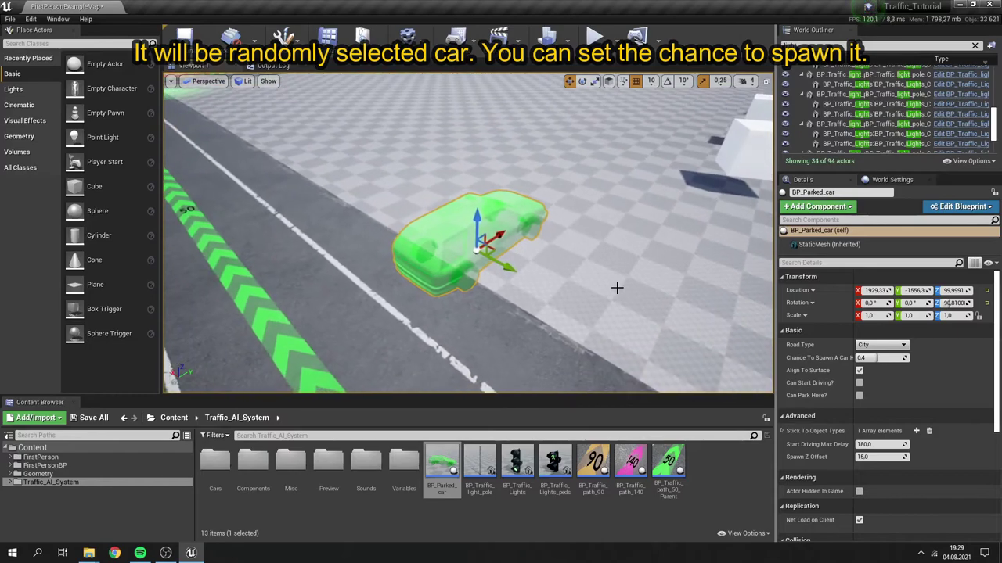
# - Try the parked car's Align To Surface and Can Start Driving? options, restoring each to its original setting
pyautogui.moveTo(876, 359)
pyautogui.mouseDown()
pyautogui.moveTo(862, 359)
pyautogui.moveTo(908, 359)
pyautogui.moveTo(878, 360)
pyautogui.mouseUp()
pyautogui.click(917, 358)
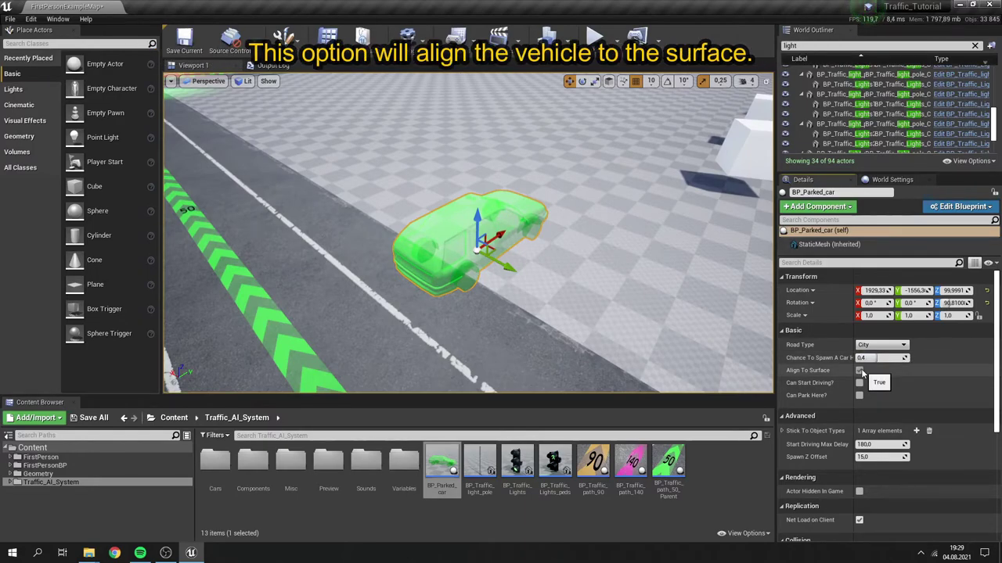
pyautogui.click(859, 371)
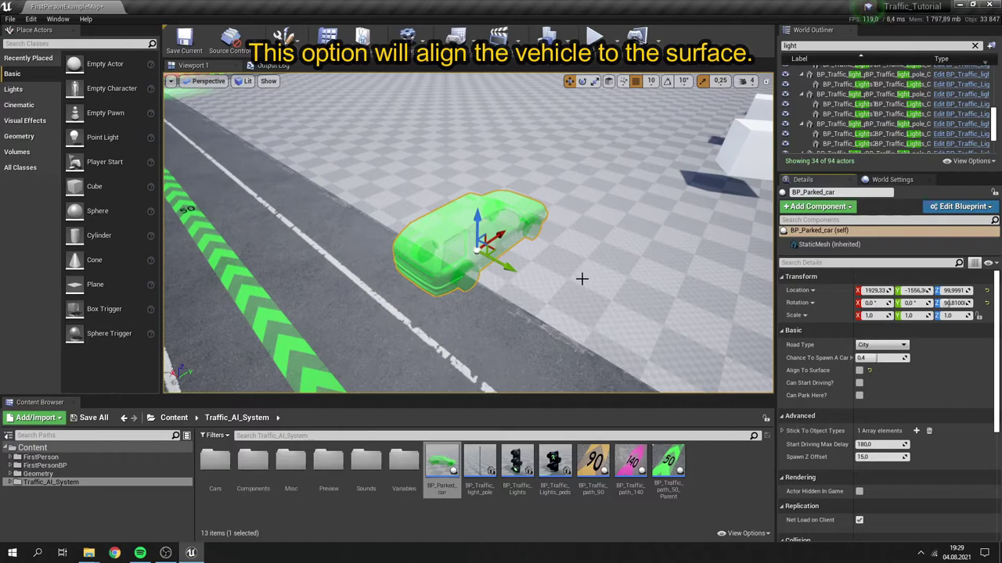
pyautogui.click(859, 371)
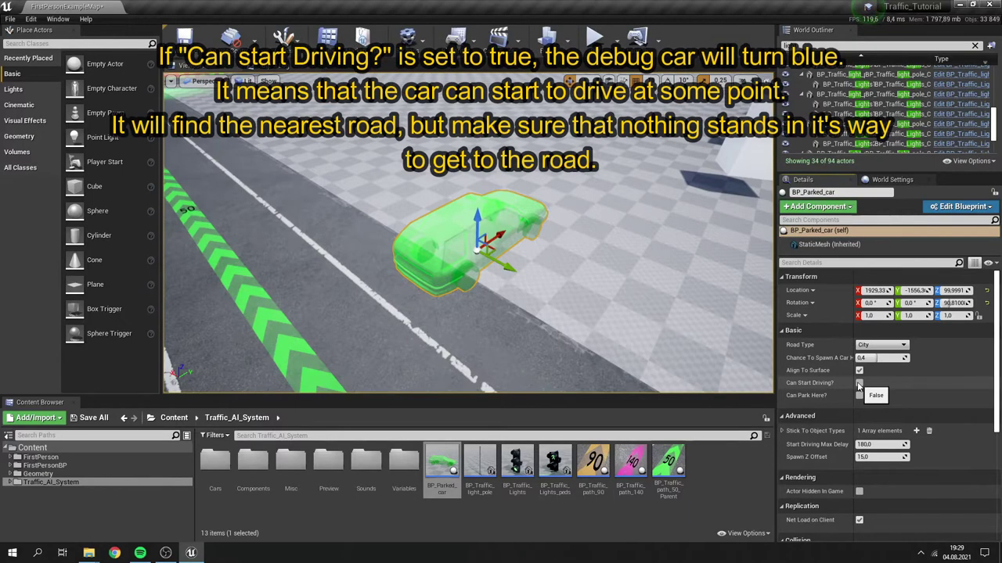
pyautogui.click(858, 383)
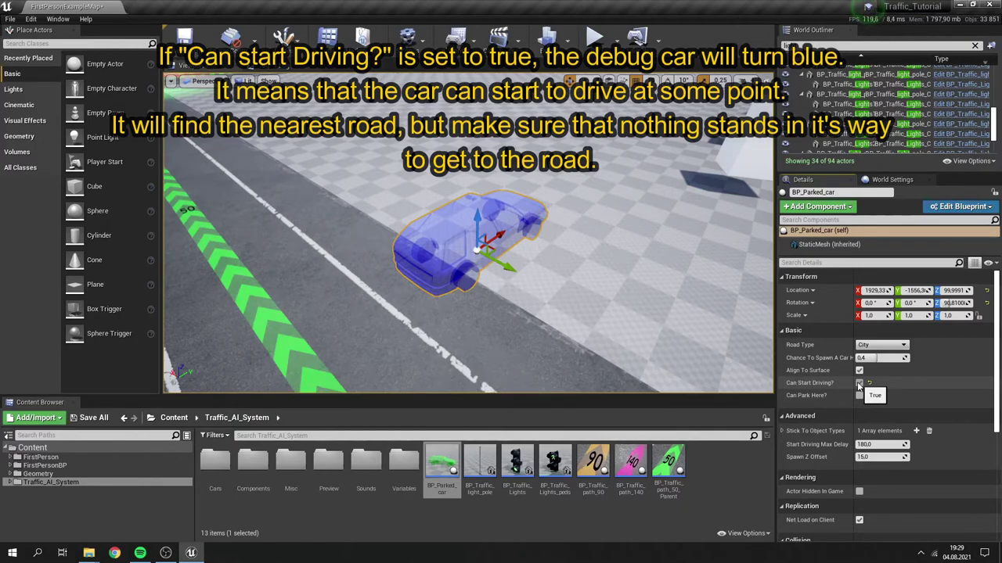
pyautogui.click(858, 383)
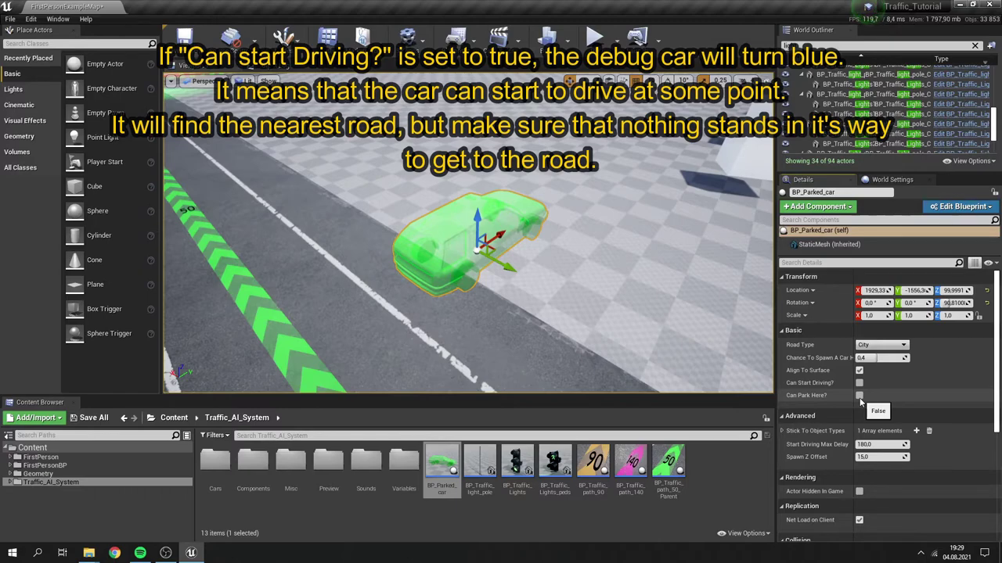
# - Enable both Can Park Here? and Can Start Driving? on the parked car, and move it slightly away from the road
pyautogui.click(859, 396)
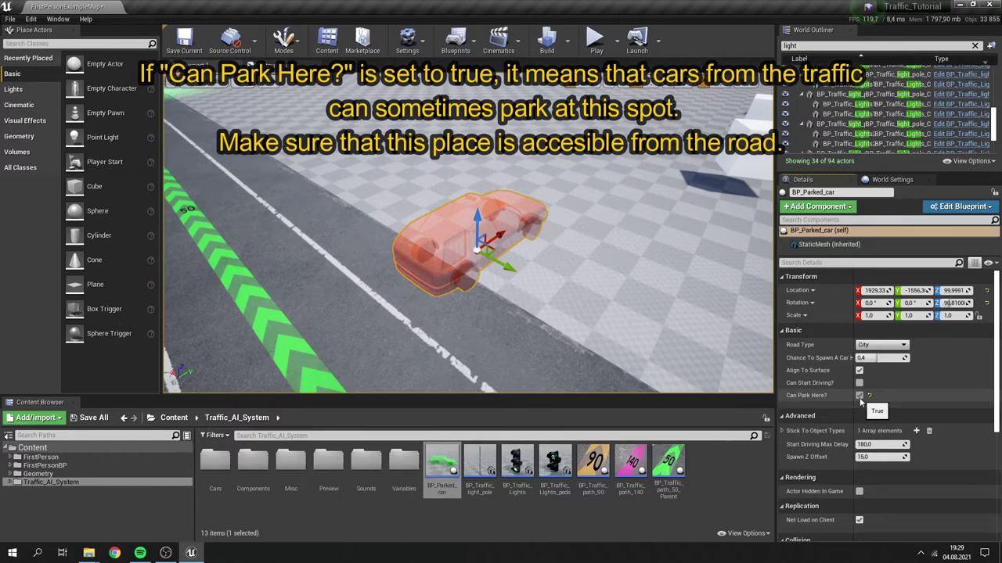
pyautogui.click(859, 383)
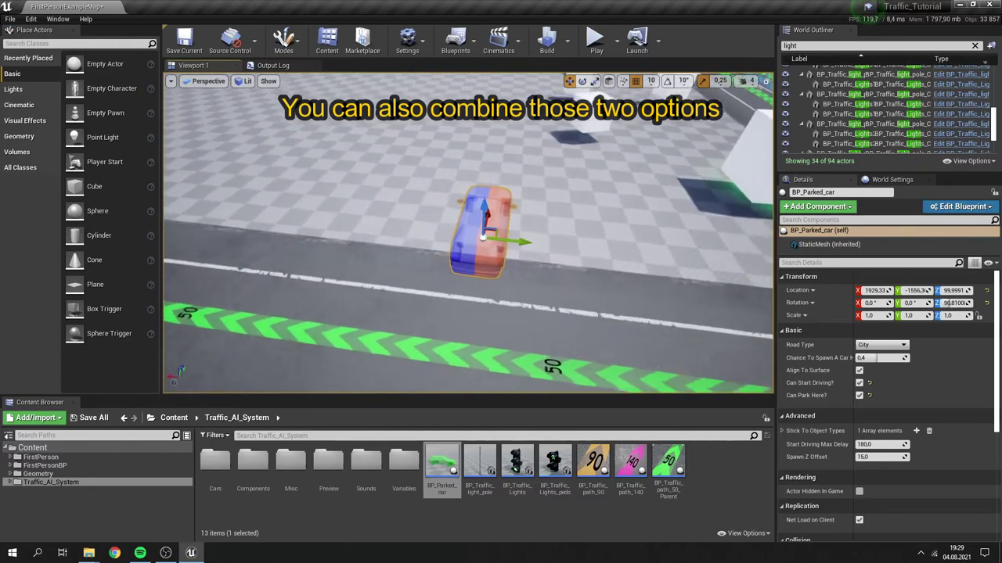
pyautogui.moveTo(523, 212); pyautogui.dragTo(524, 212, button='right')
pyautogui.moveTo(490, 216); pyautogui.dragTo(493, 215)
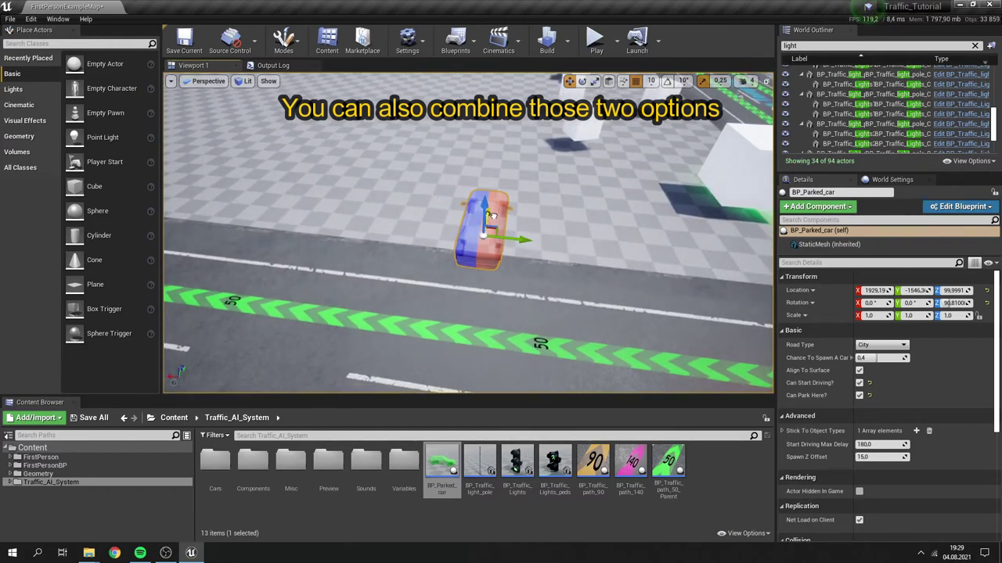
# - Duplicate the parked car into a row of four along the road, and turn the last copy about 180°
pyautogui.keyDown('alt'); pyautogui.moveTo(548, 242); pyautogui.dragTo(453, 233); pyautogui.keyUp('alt')
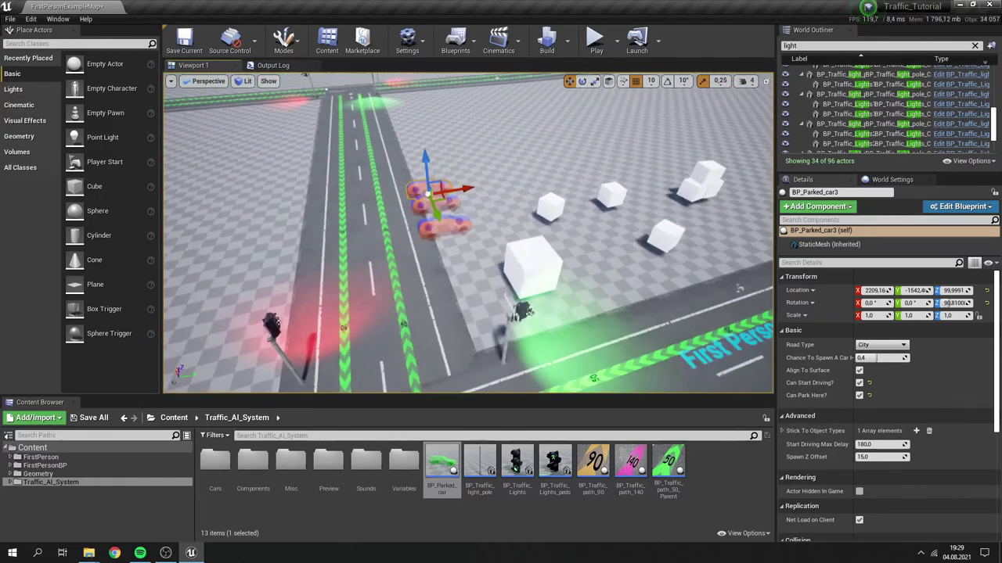
pyautogui.moveTo(463, 261); pyautogui.dragTo(580, 261, button='right')
pyautogui.moveTo(463, 260); pyautogui.dragTo(391, 289)
pyautogui.click(582, 82)
pyautogui.click(570, 82)
# - Extend the row with three copies of the turned car, with Can Start Driving? and Can Park Here? disabled
pyautogui.keyDown('alt'); pyautogui.moveTo(395, 238); pyautogui.dragTo(310, 226); pyautogui.keyUp('alt')
pyautogui.click(859, 383)
pyautogui.click(859, 395)
pyautogui.moveTo(548, 250); pyautogui.dragTo(474, 233, button='right')
pyautogui.keyDown('alt'); pyautogui.moveTo(473, 233); pyautogui.dragTo(391, 227); pyautogui.keyUp('alt')
pyautogui.keyDown('alt'); pyautogui.moveTo(388, 226); pyautogui.dragTo(302, 219); pyautogui.keyUp('alt')
pyautogui.moveTo(578, 285)
pyautogui.mouseDown(button='right')
pyautogui.moveTo(595, 297)
pyautogui.moveTo(577, 285)
pyautogui.mouseUp(button='right')
# - Play the level and walk over to the row of parked cars to inspect which ones spawn
pyautogui.click(597, 40)
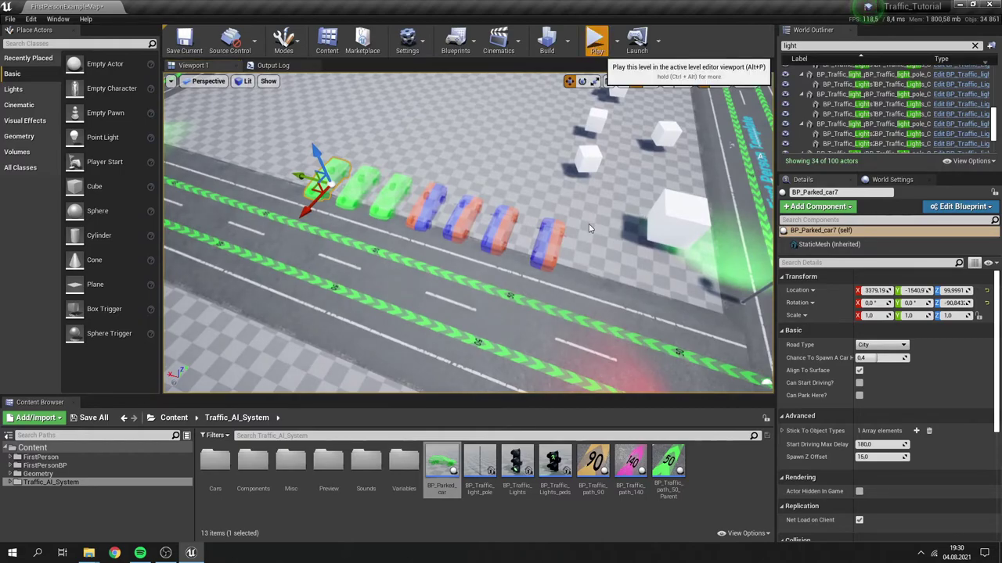
pyautogui.press('w')
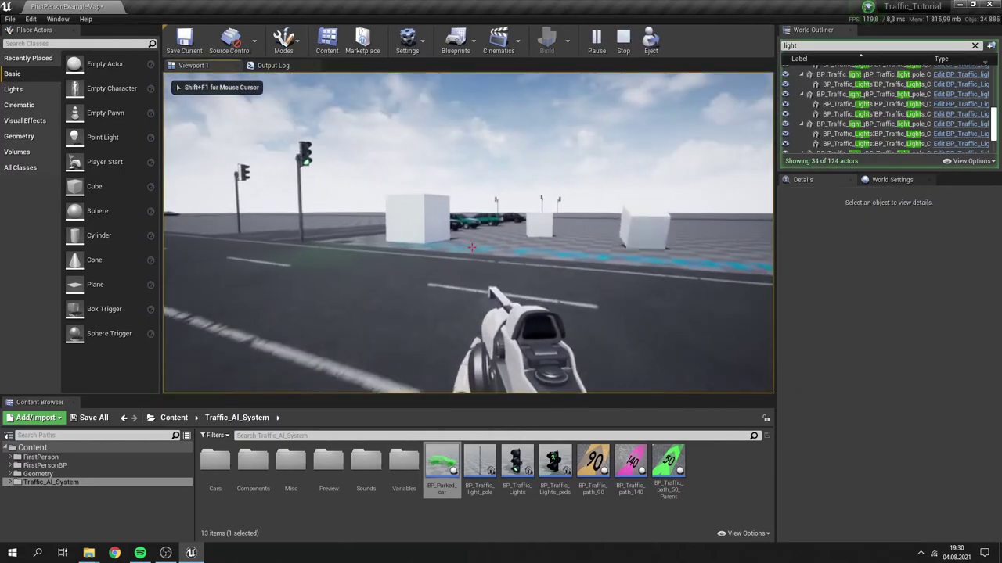
pyautogui.press('w')
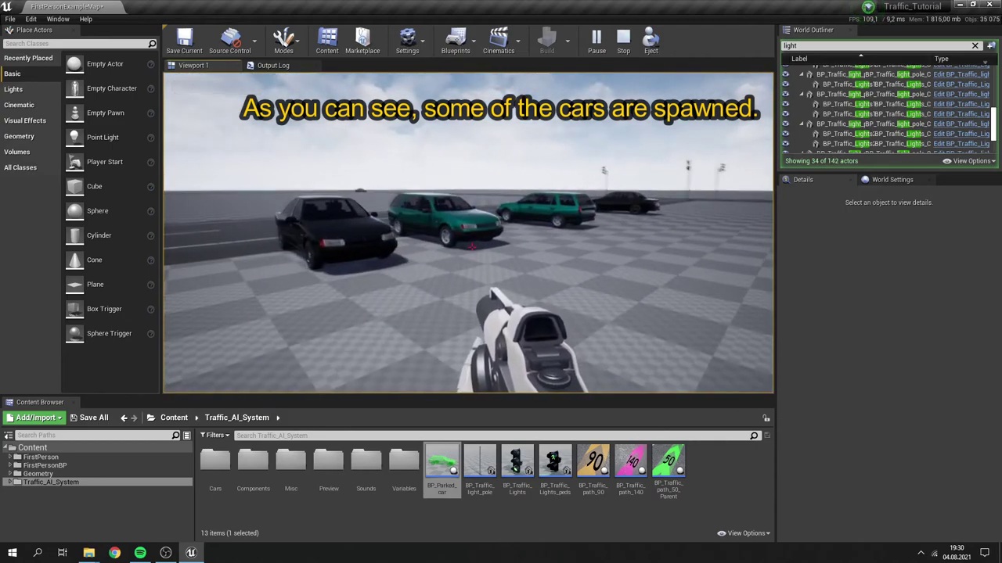
pyautogui.press('w')
pyautogui.press('w')
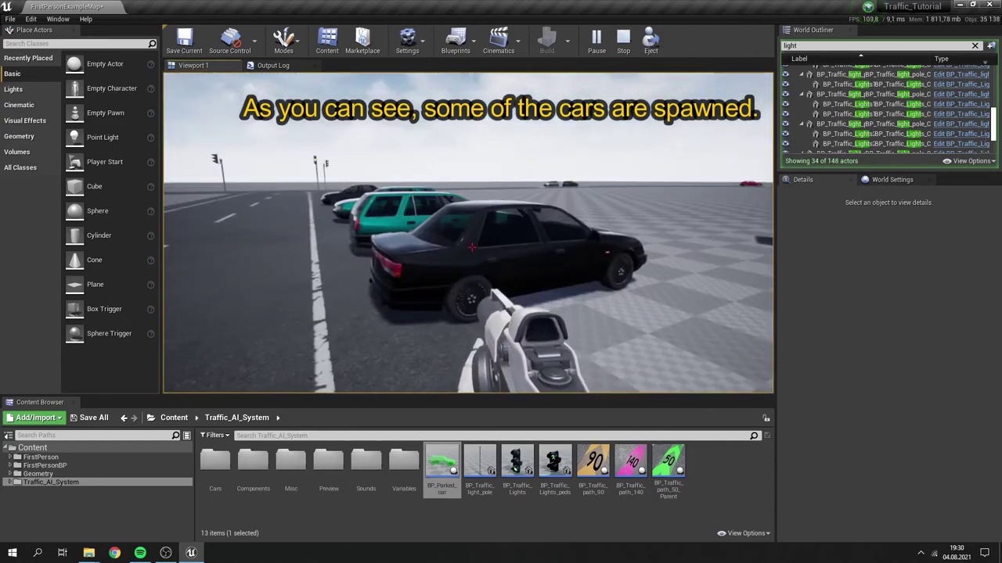
pyautogui.press('w')
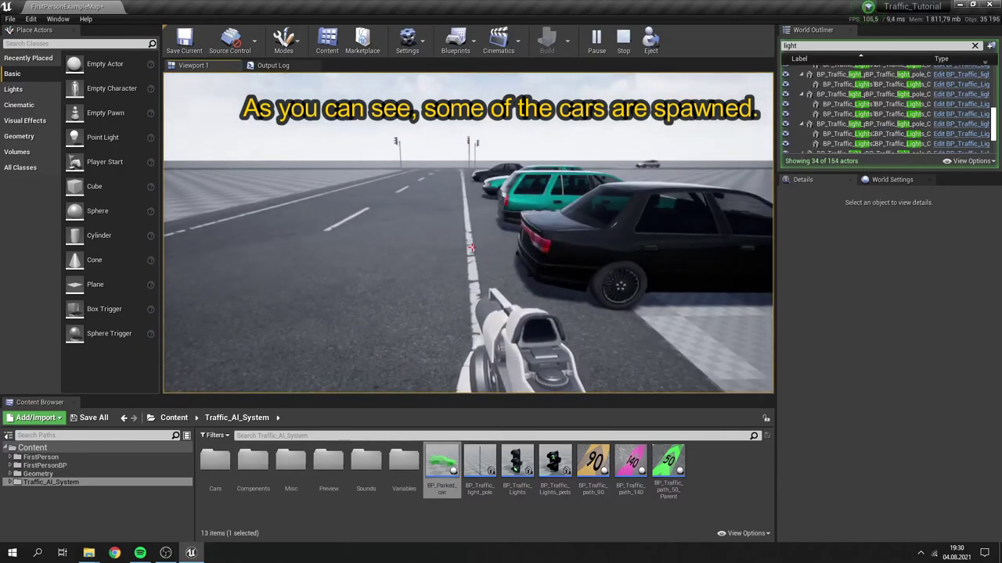